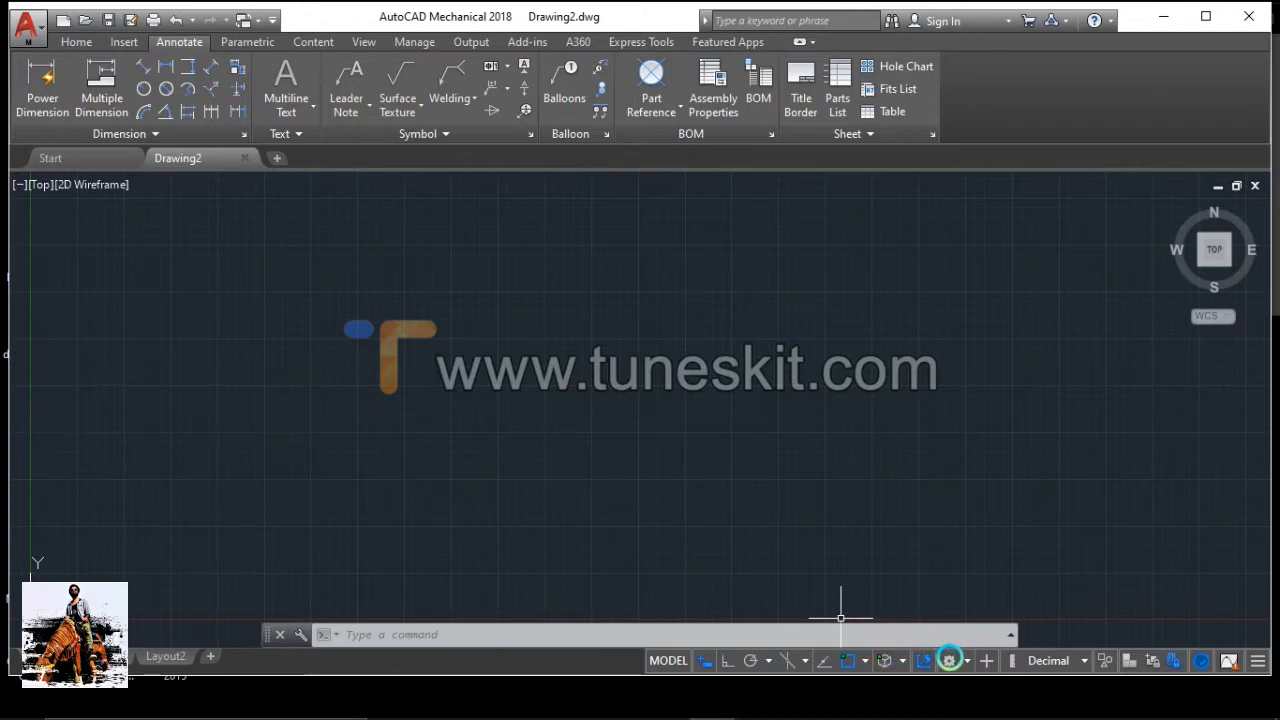
Switch the drawing environment to the 3D Modeling workspace
click(949, 660)
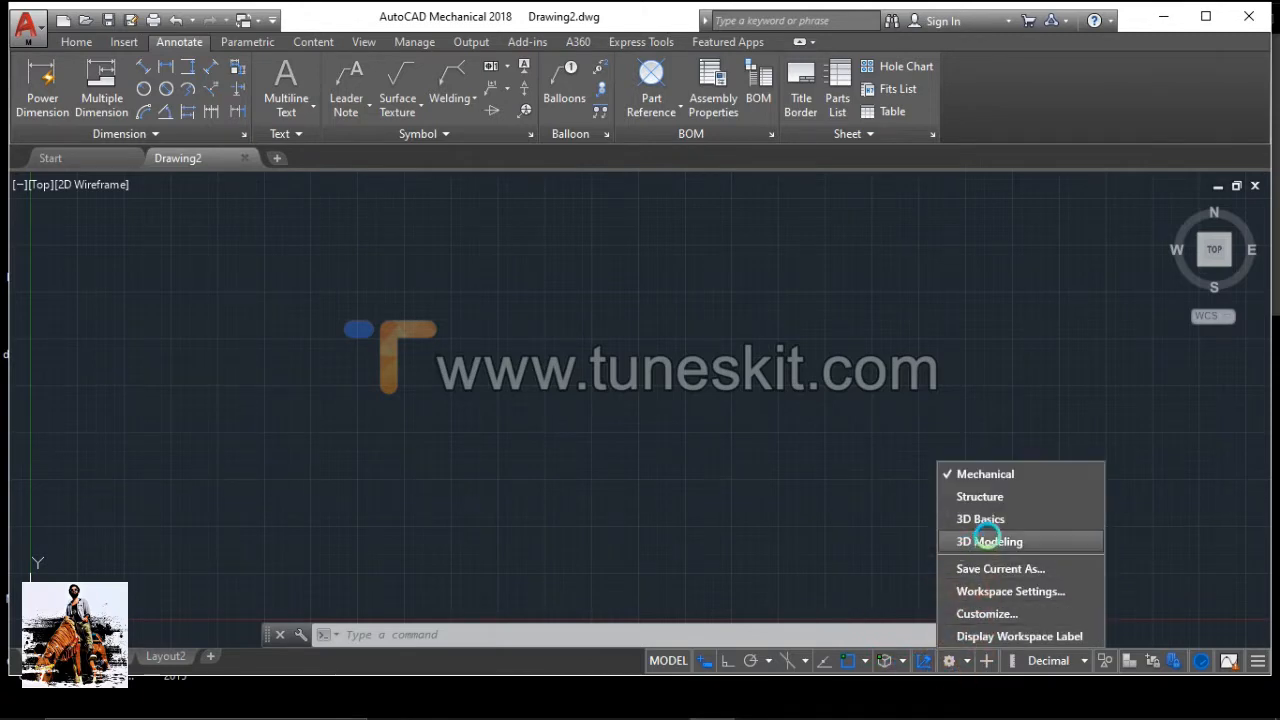
click(988, 541)
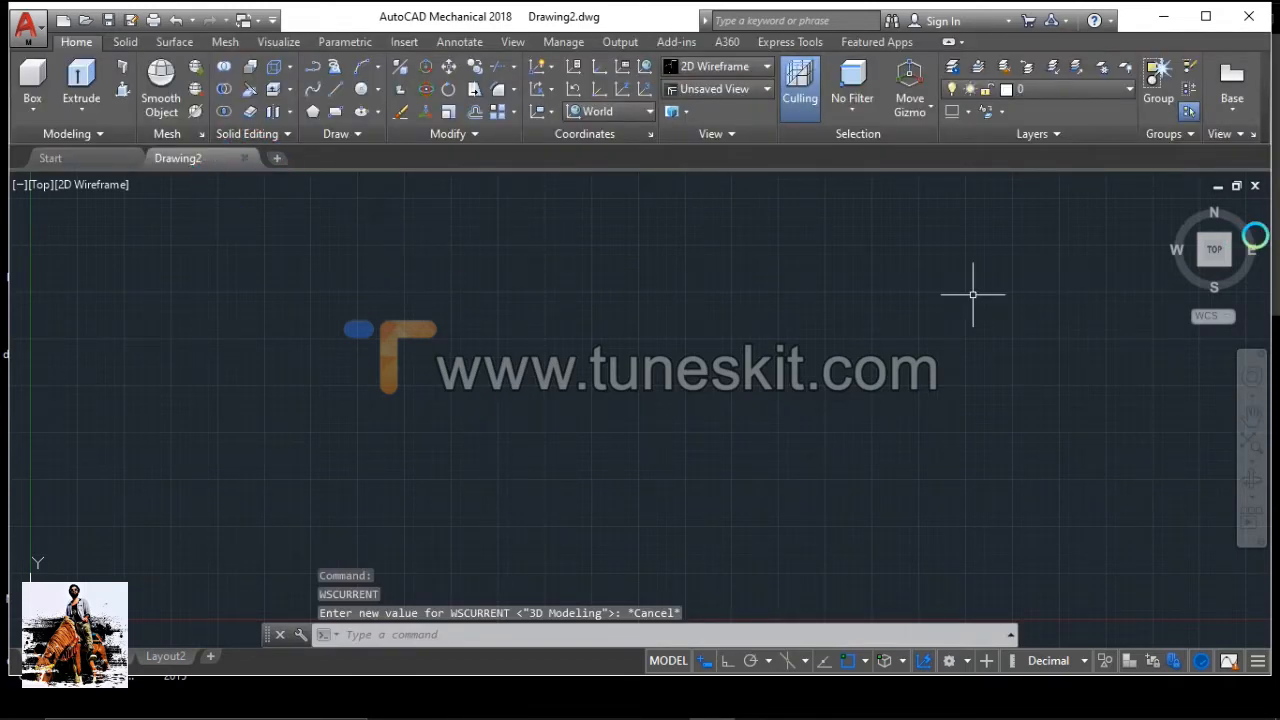
Check the part's dimensions in the reference image Screenshot_1.png in Photos, and return to the AutoCAD drawing
click(609, 698)
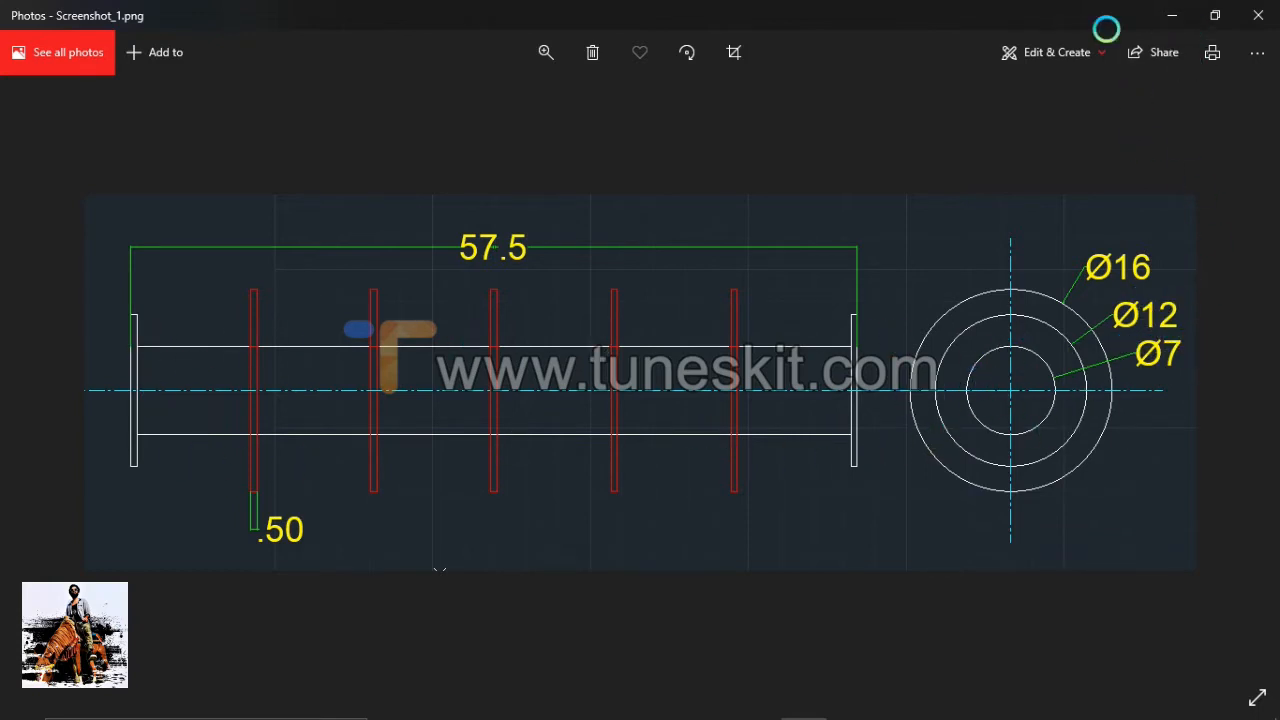
click(1167, 16)
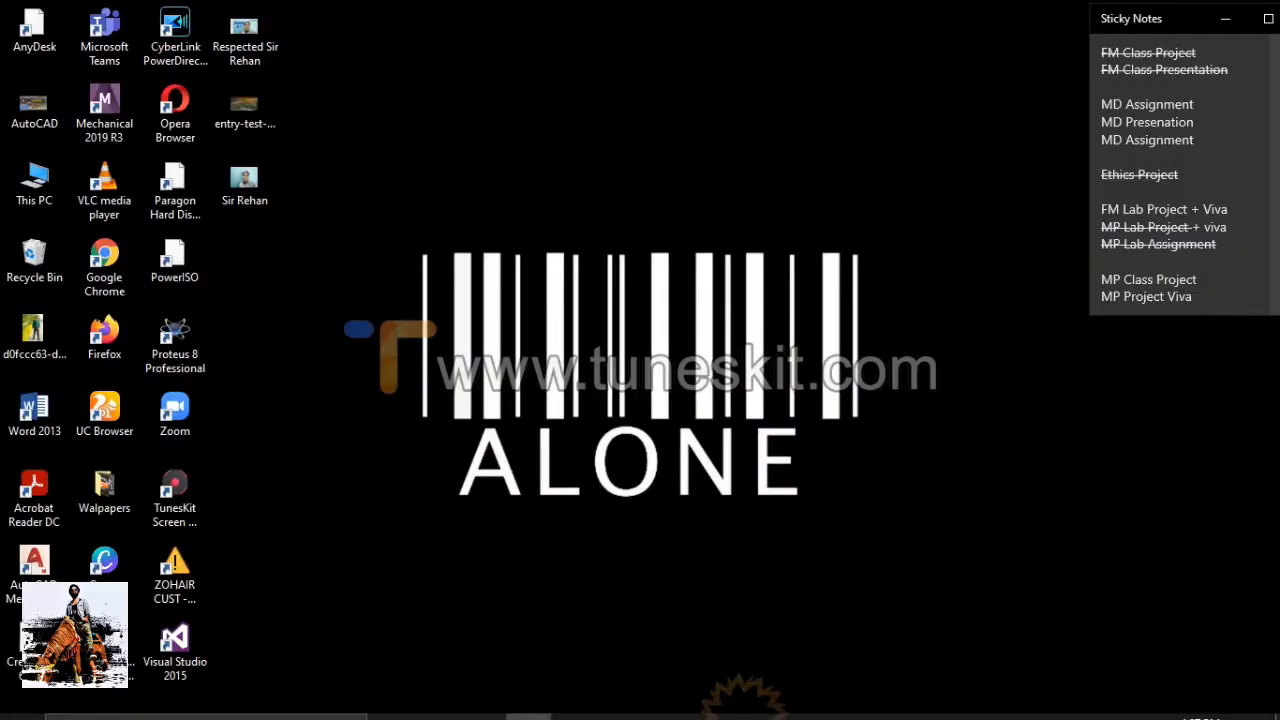
mouse_move(795, 704)
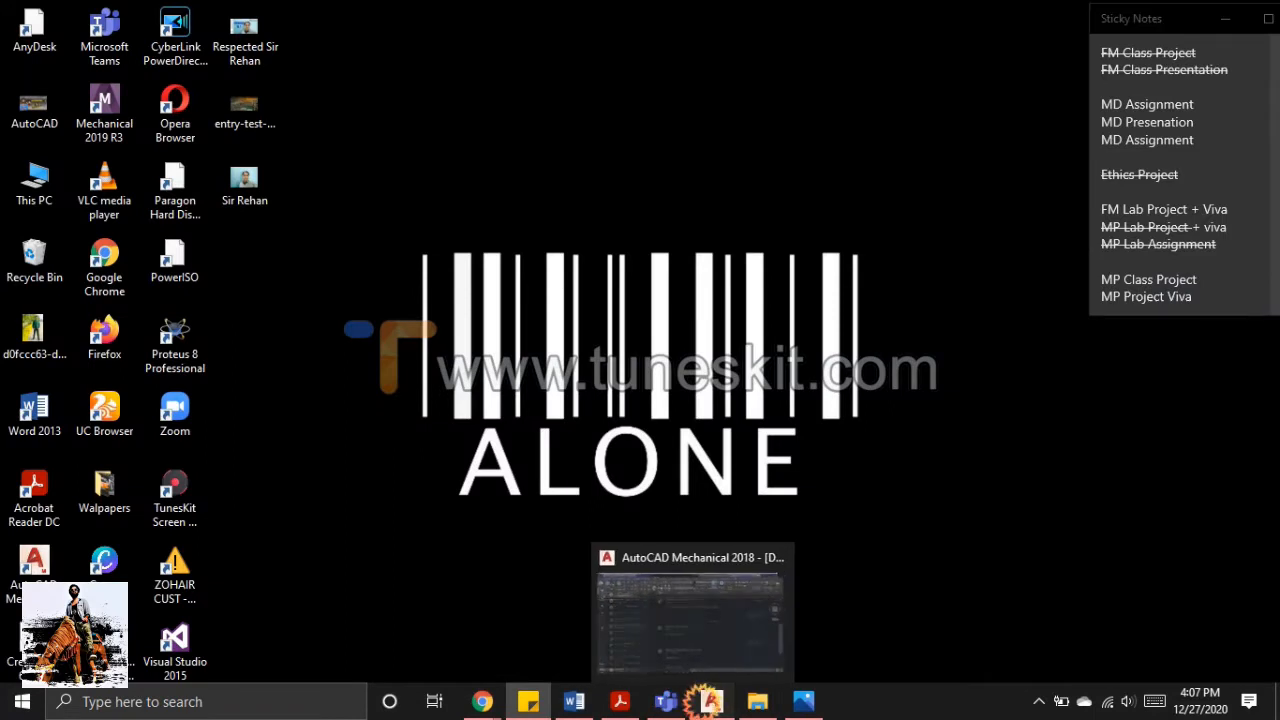
click(705, 702)
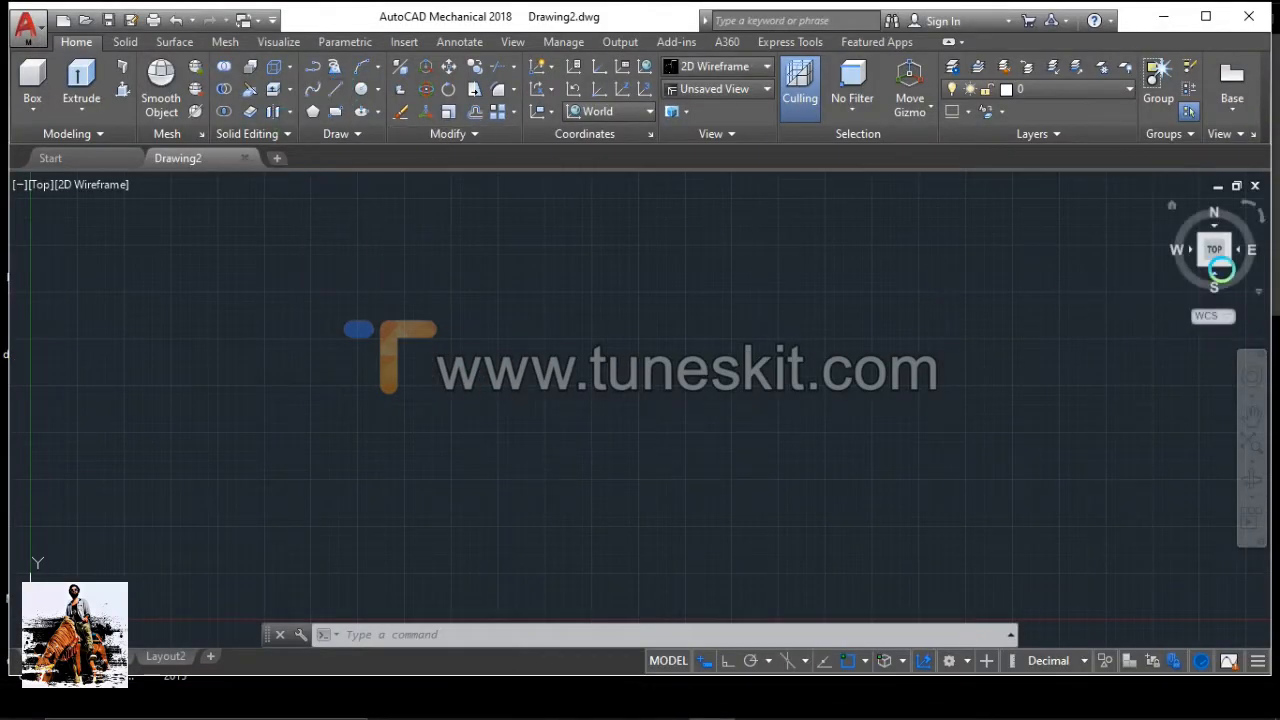
Set the view to SE Isometric and pan it so open space lies beside the origin
click(1228, 265)
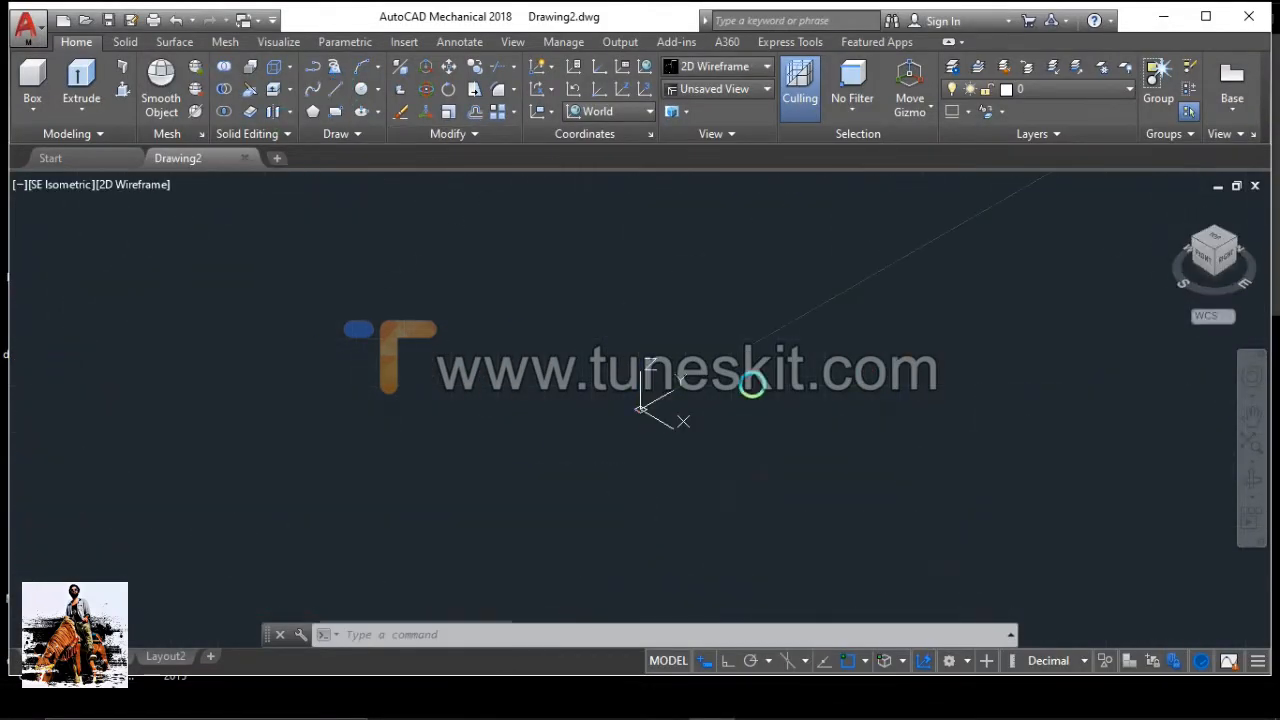
right_click(1016, 350)
click(1069, 580)
drag(911, 520, 343, 363)
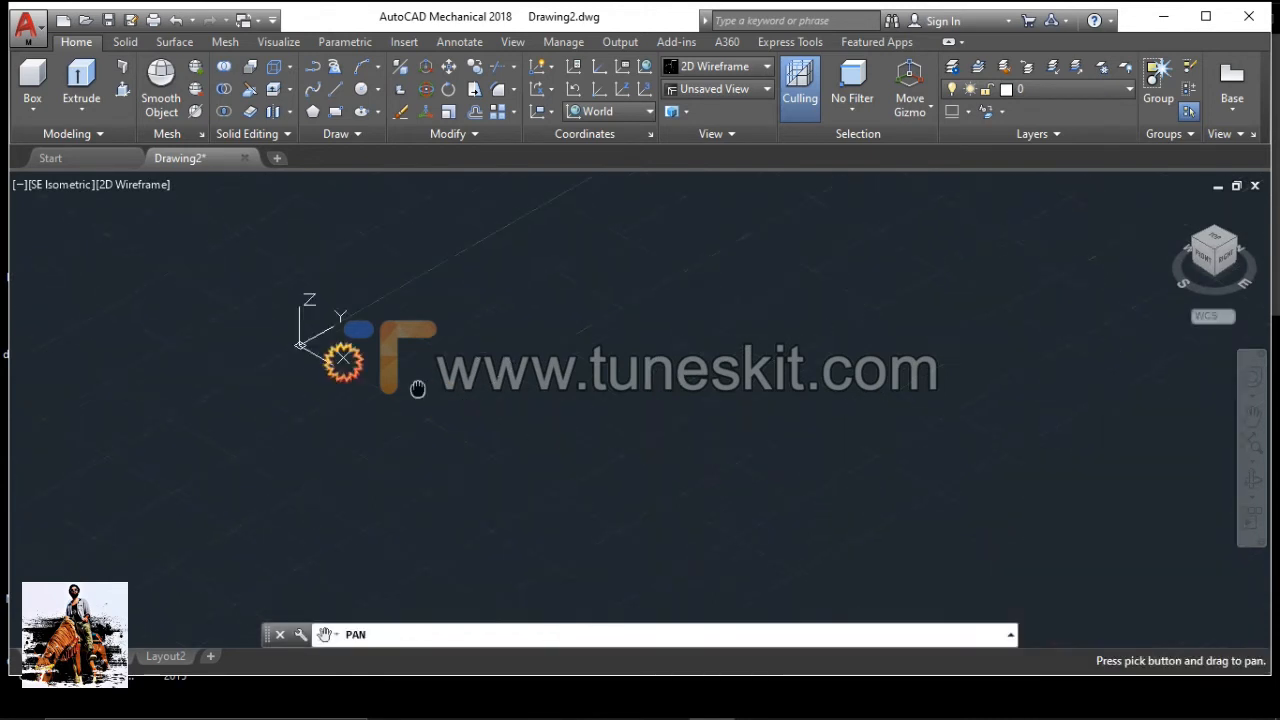
drag(437, 341, 446, 391)
right_click(446, 391)
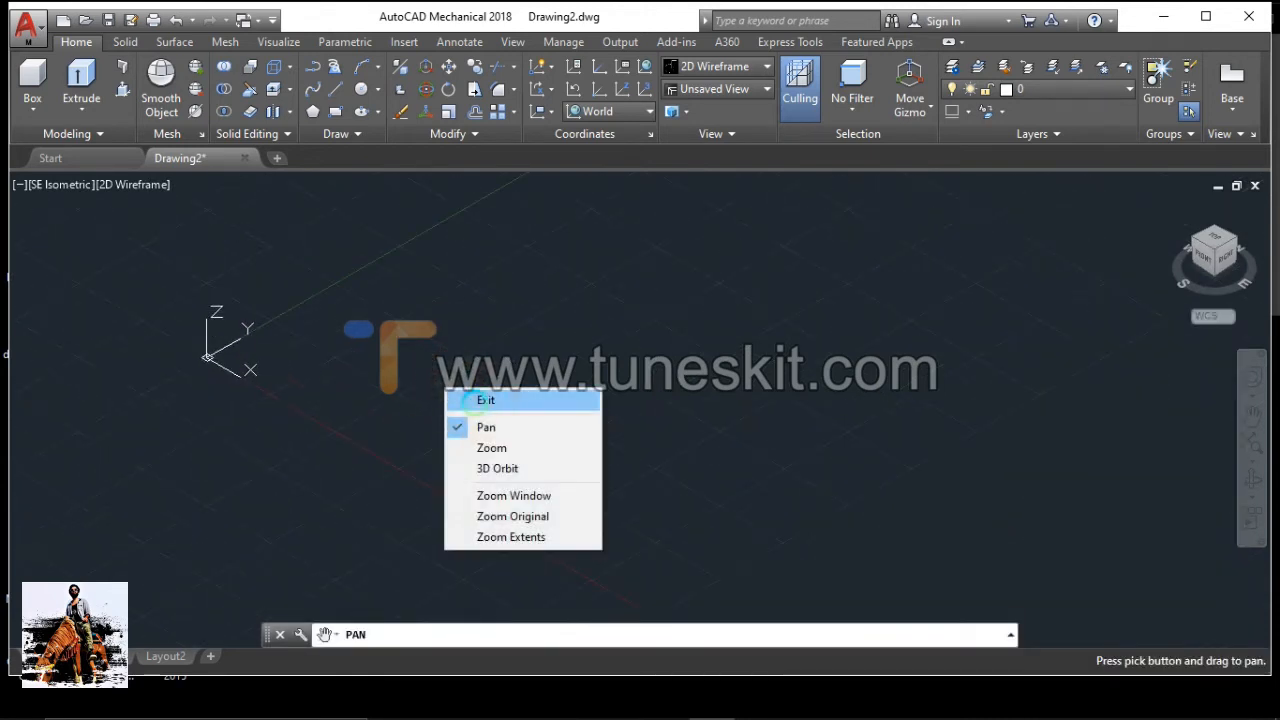
click(476, 400)
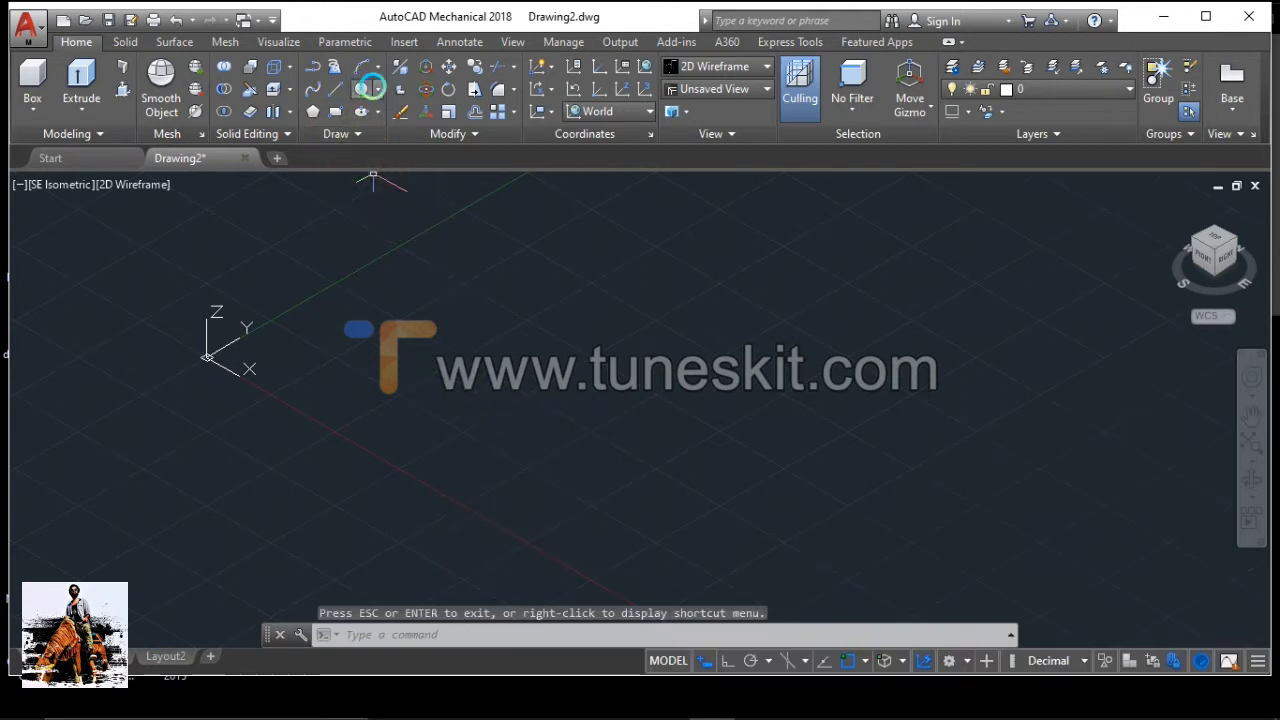
Draw a circle with a diameter of 7 in the empty area beyond the origin
click(369, 87)
click(400, 117)
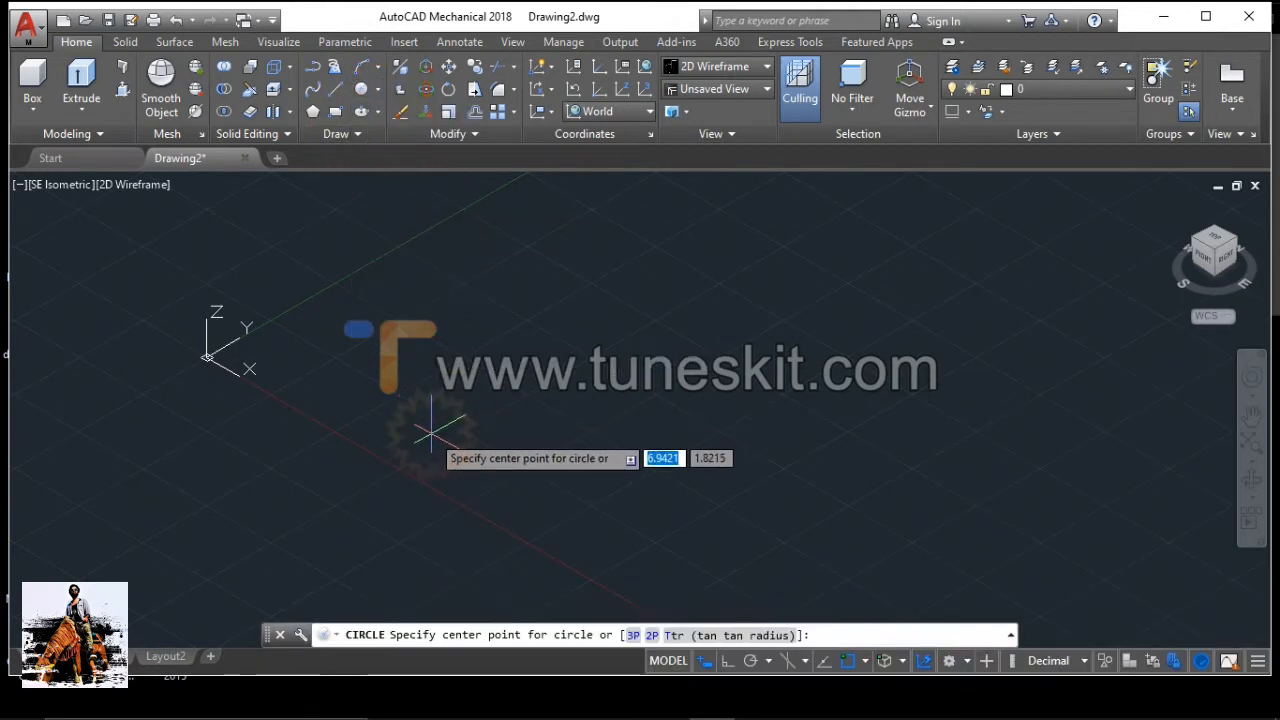
click(743, 292)
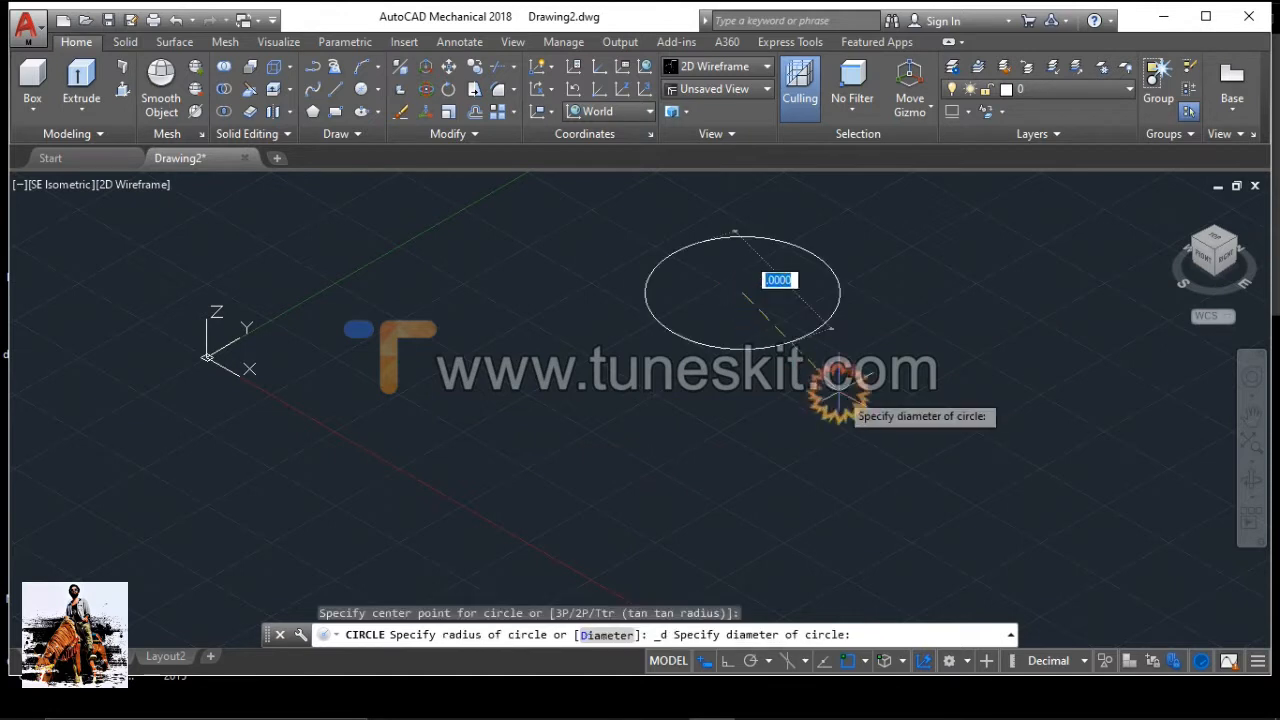
text(7)
key(Return)
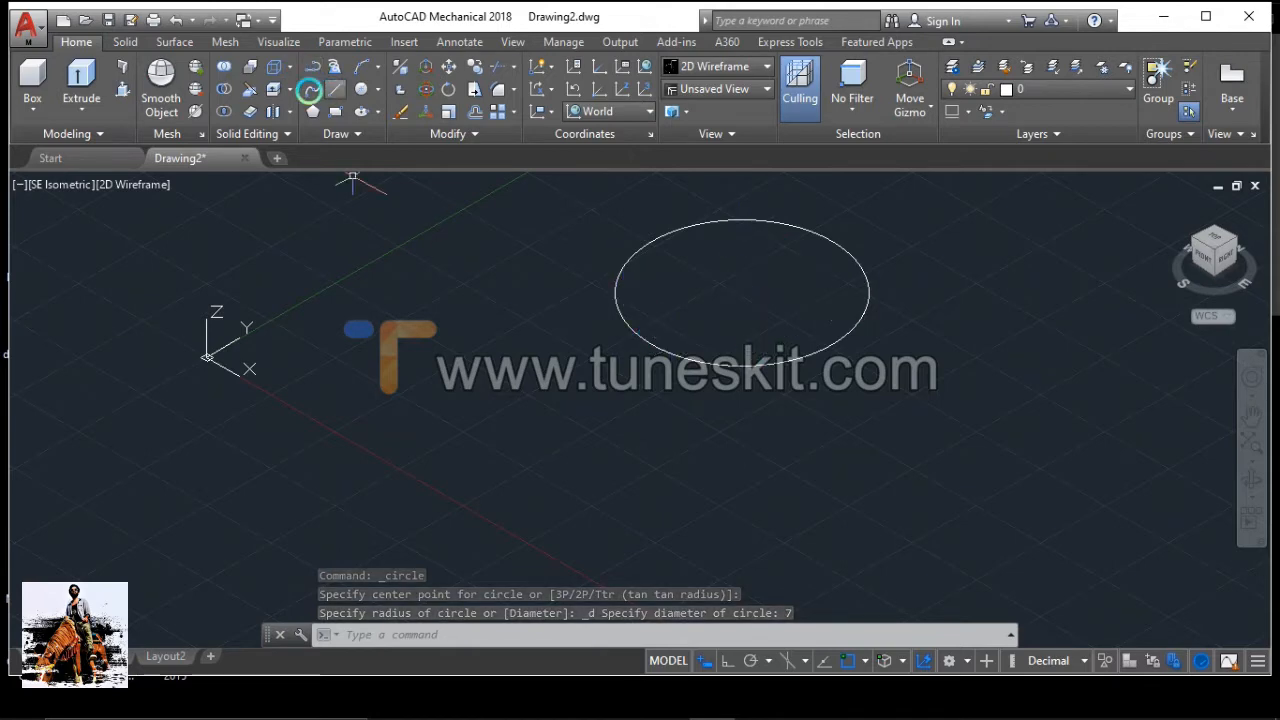
Extrude the 7-diameter circle upward to a height of 57, consulting the reference drawing in Photos for the length
click(82, 106)
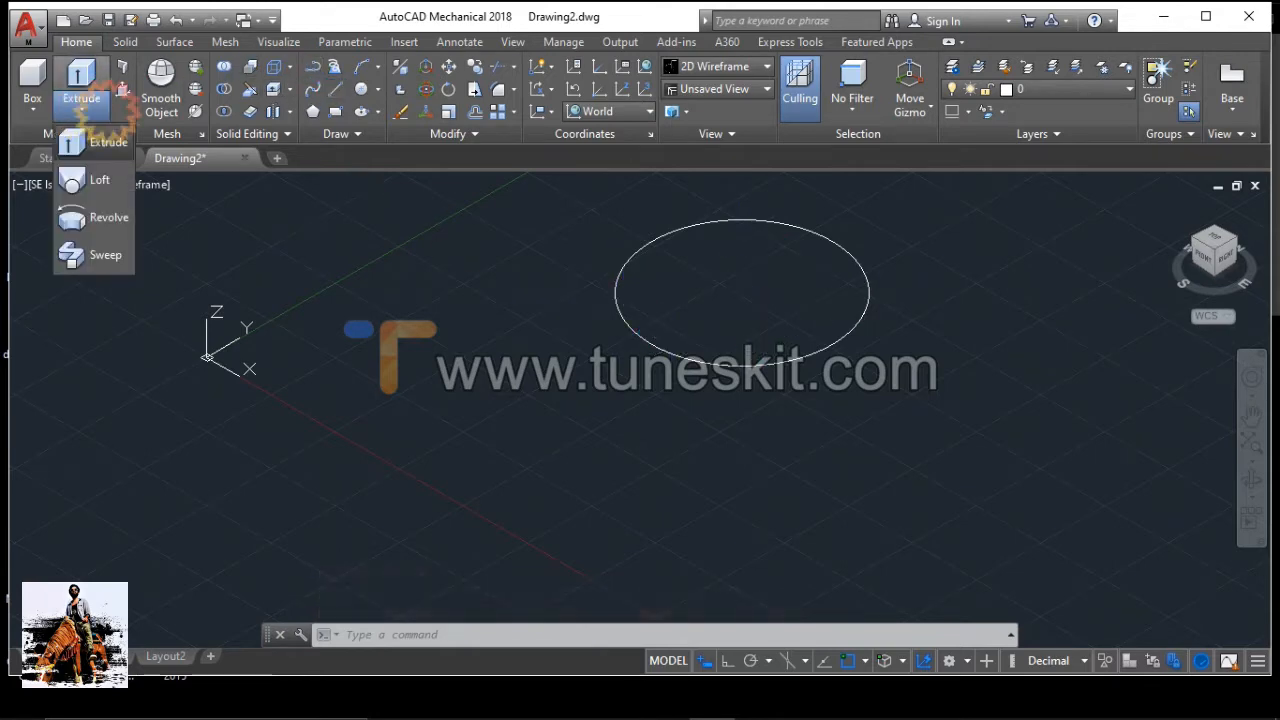
click(96, 142)
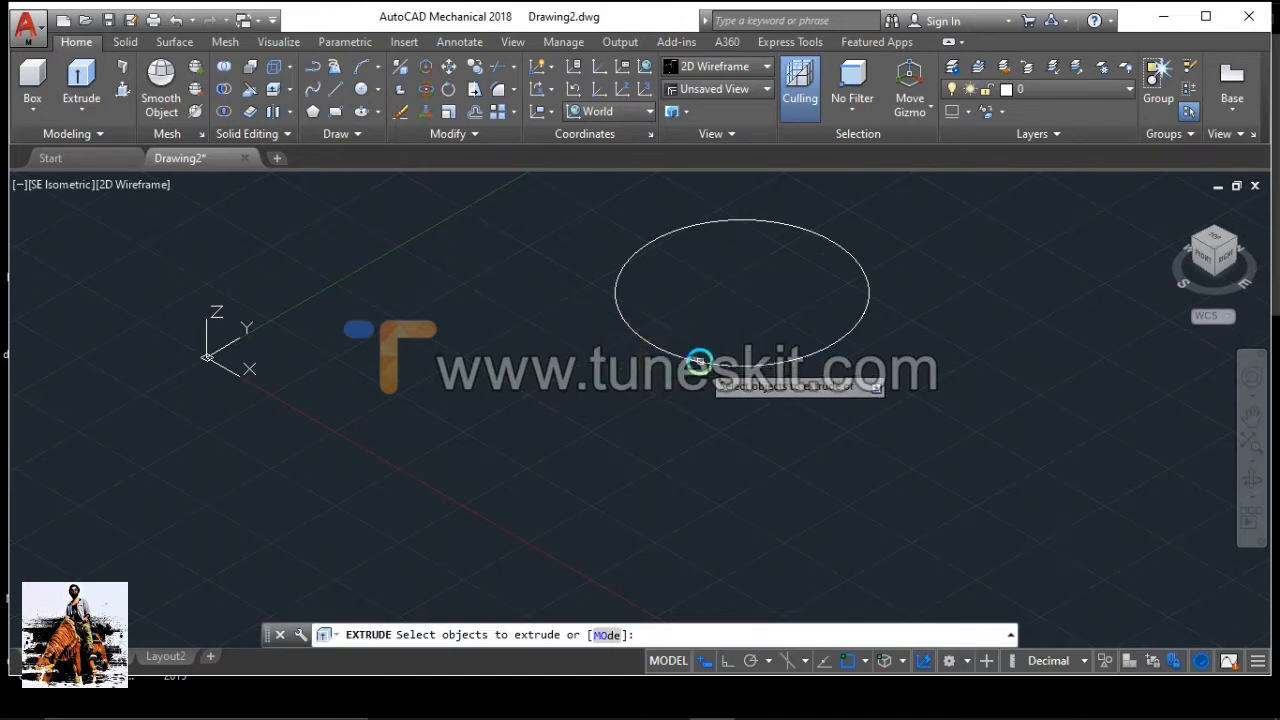
click(768, 365)
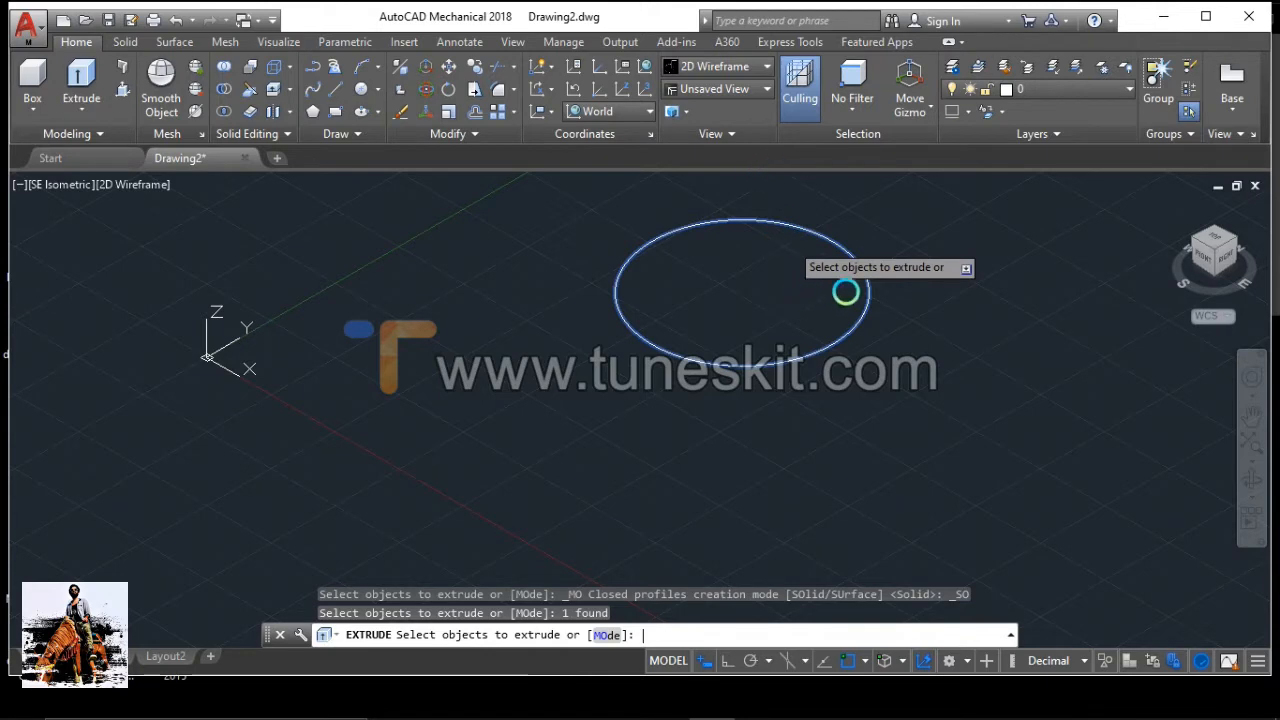
key(Return)
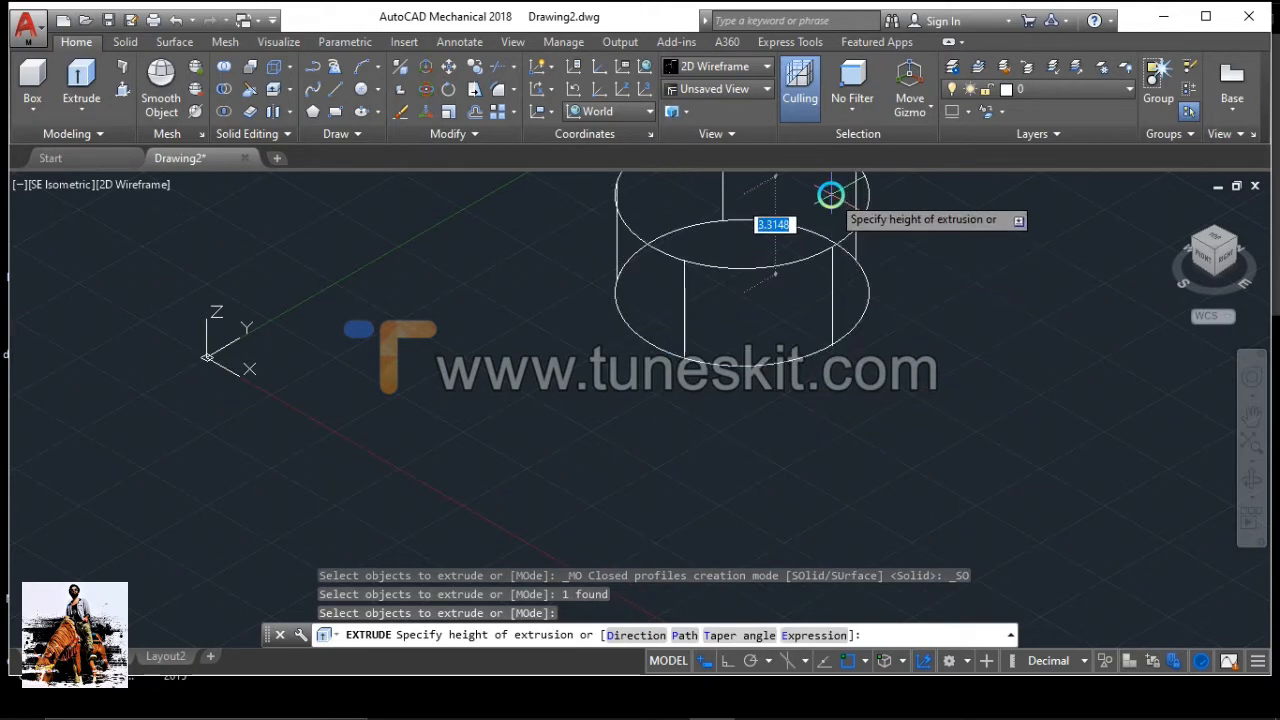
mouse_move(805, 703)
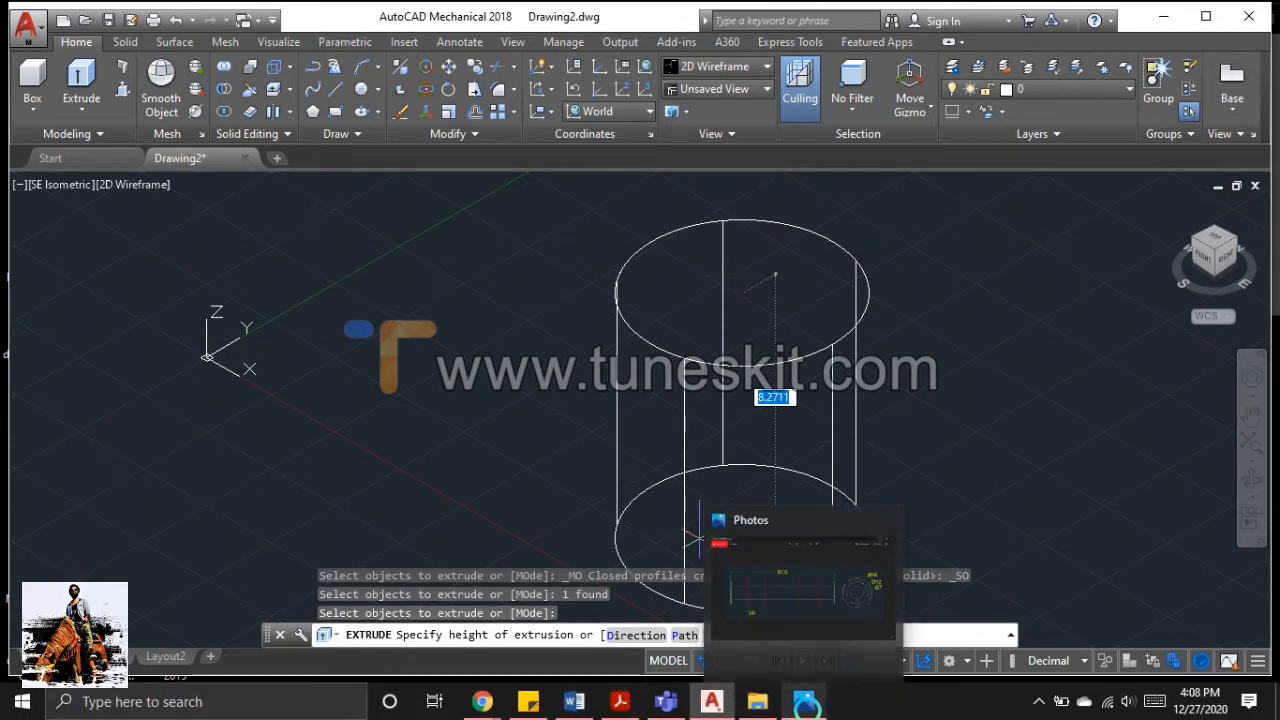
click(808, 598)
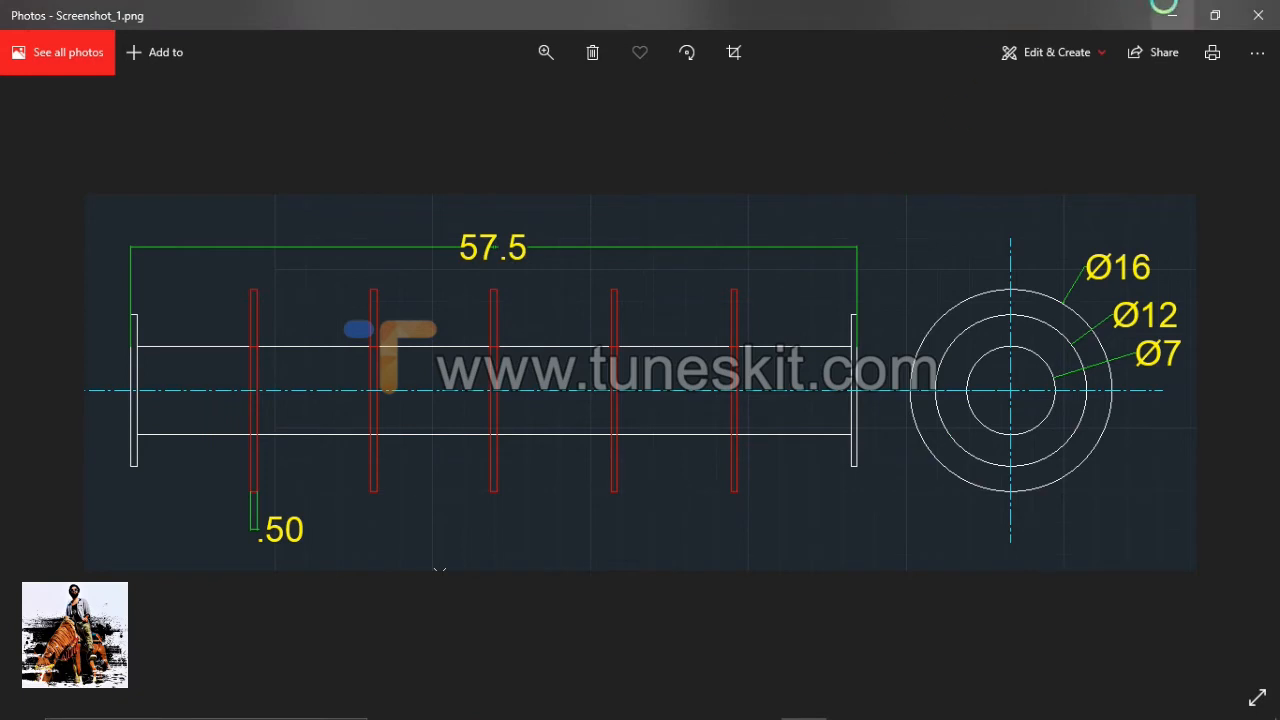
key(alt+Tab)
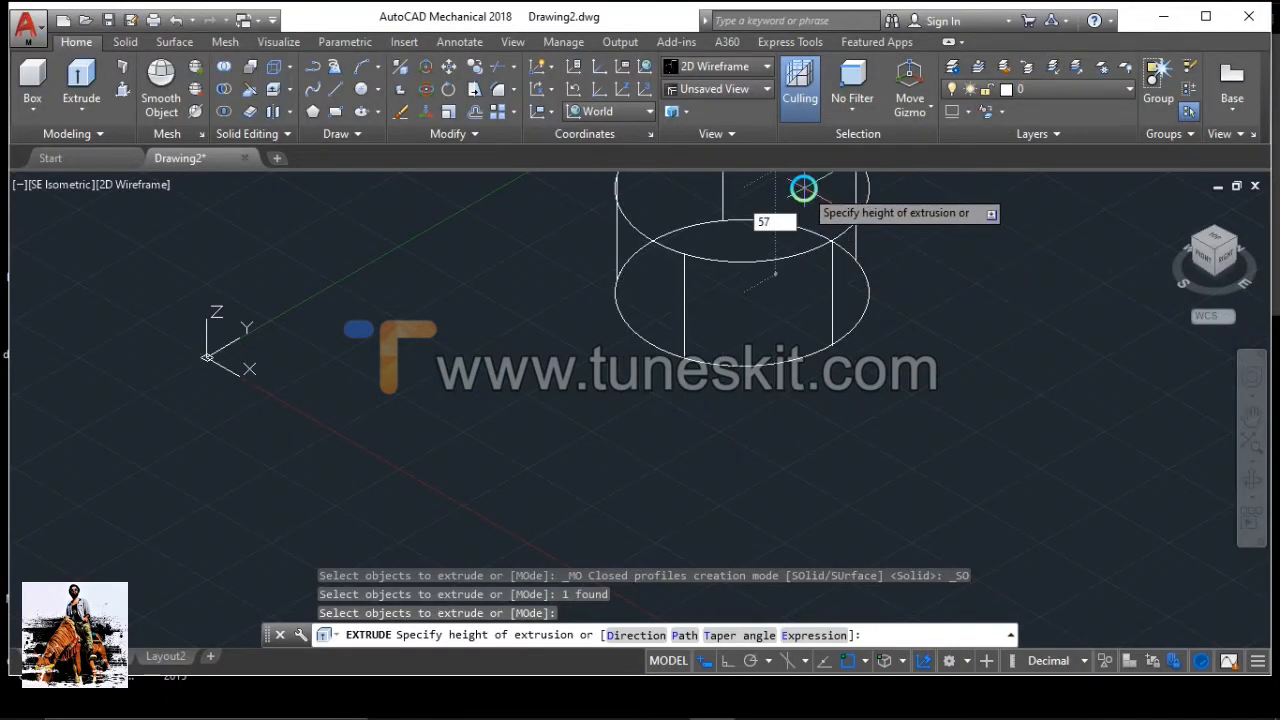
key(Return)
Inspect the extruded cylinder in the Shaded visual style and return the display to 2D Wireframe
scroll(811, 194, down, 8)
scroll(824, 226, down, 8)
scroll(828, 188, up, 10)
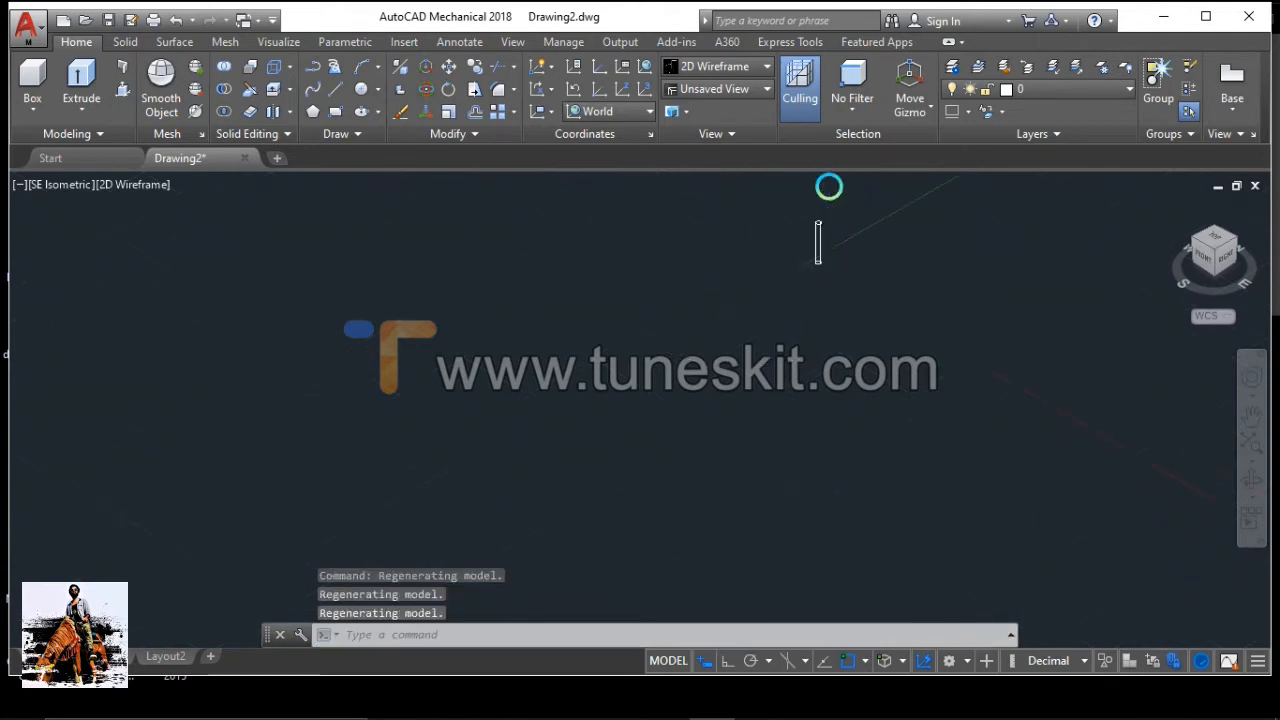
scroll(814, 294, down, 3)
scroll(813, 350, up, 4)
scroll(838, 420, down, 8)
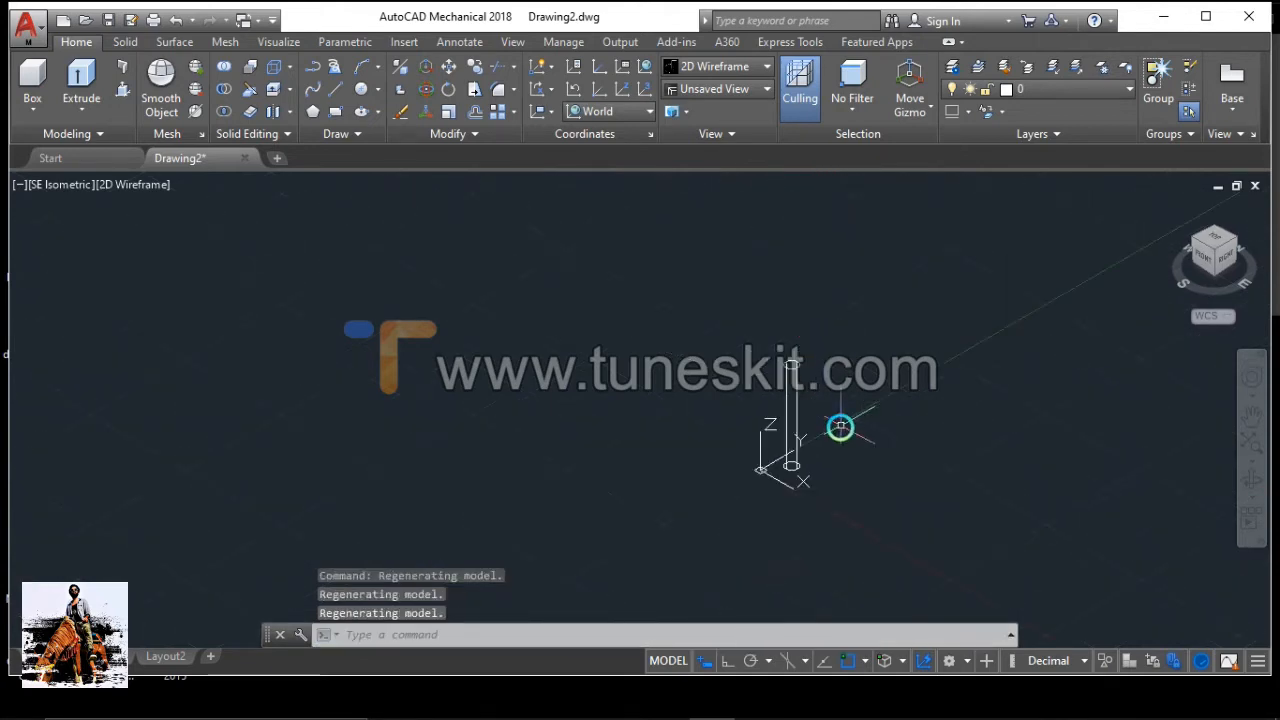
scroll(840, 428, up, 7)
click(146, 184)
click(197, 313)
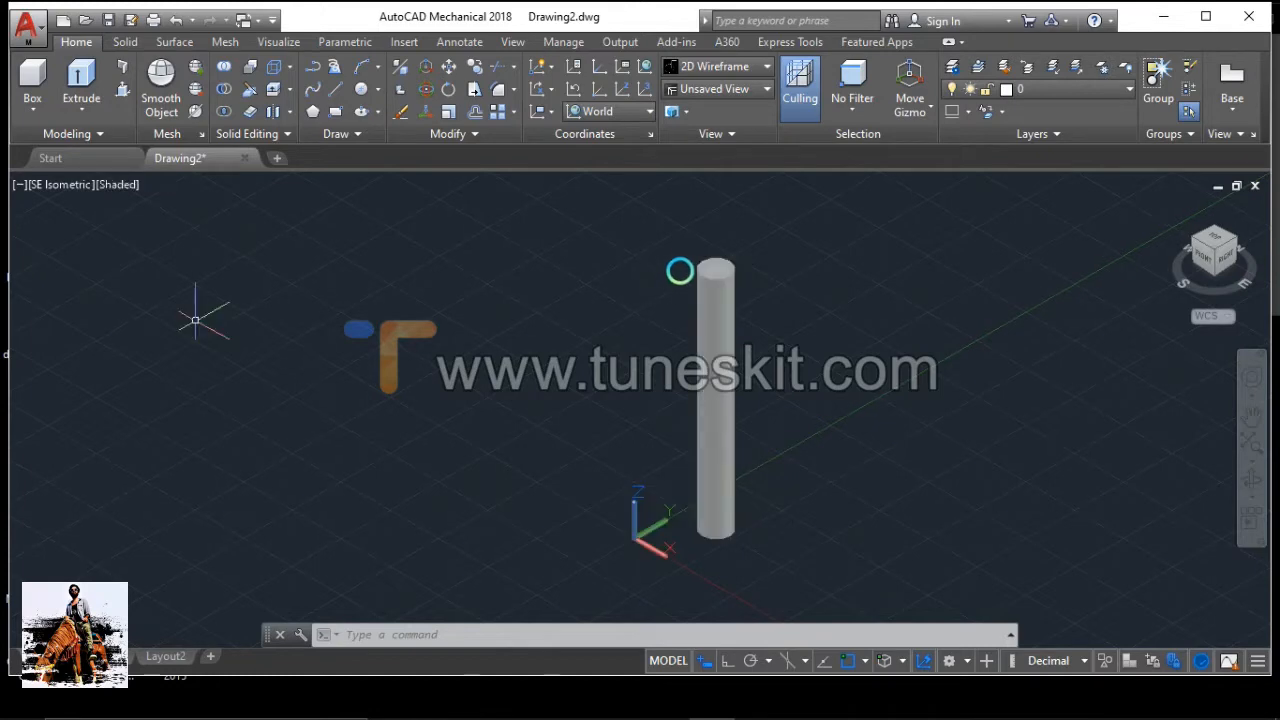
scroll(737, 332, up, 6)
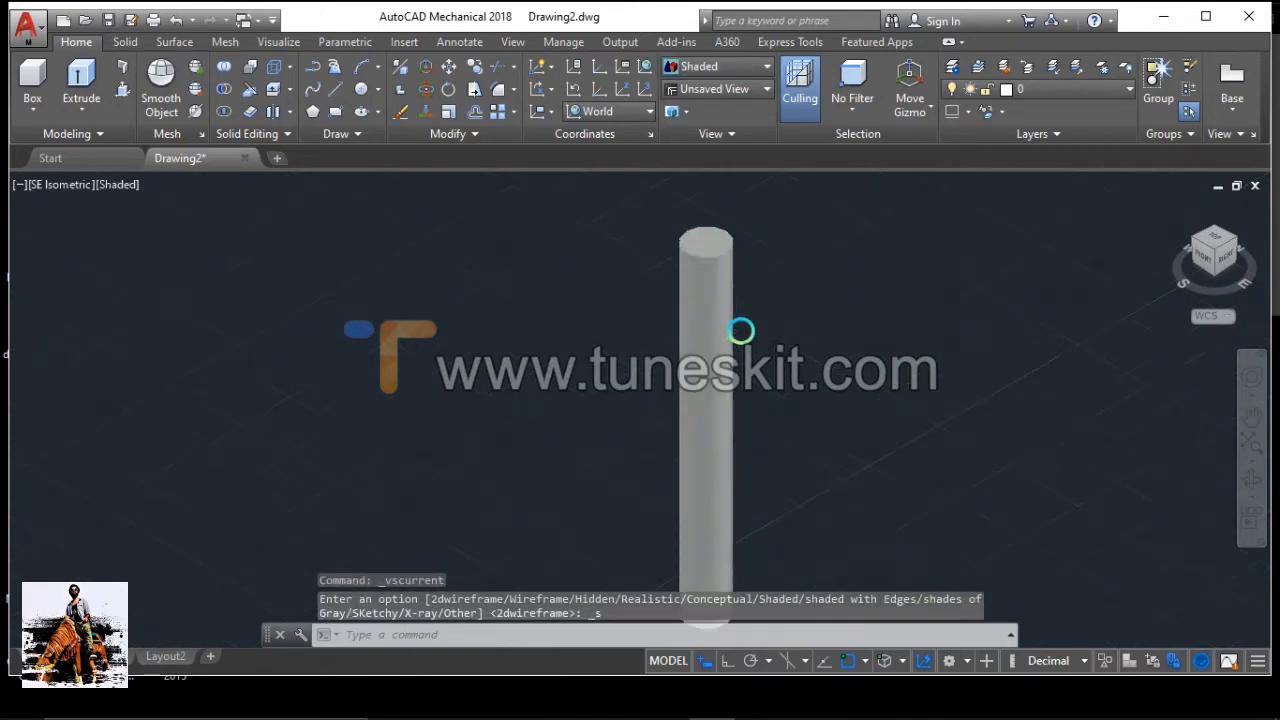
scroll(711, 192, down, 4)
scroll(704, 172, down, 4)
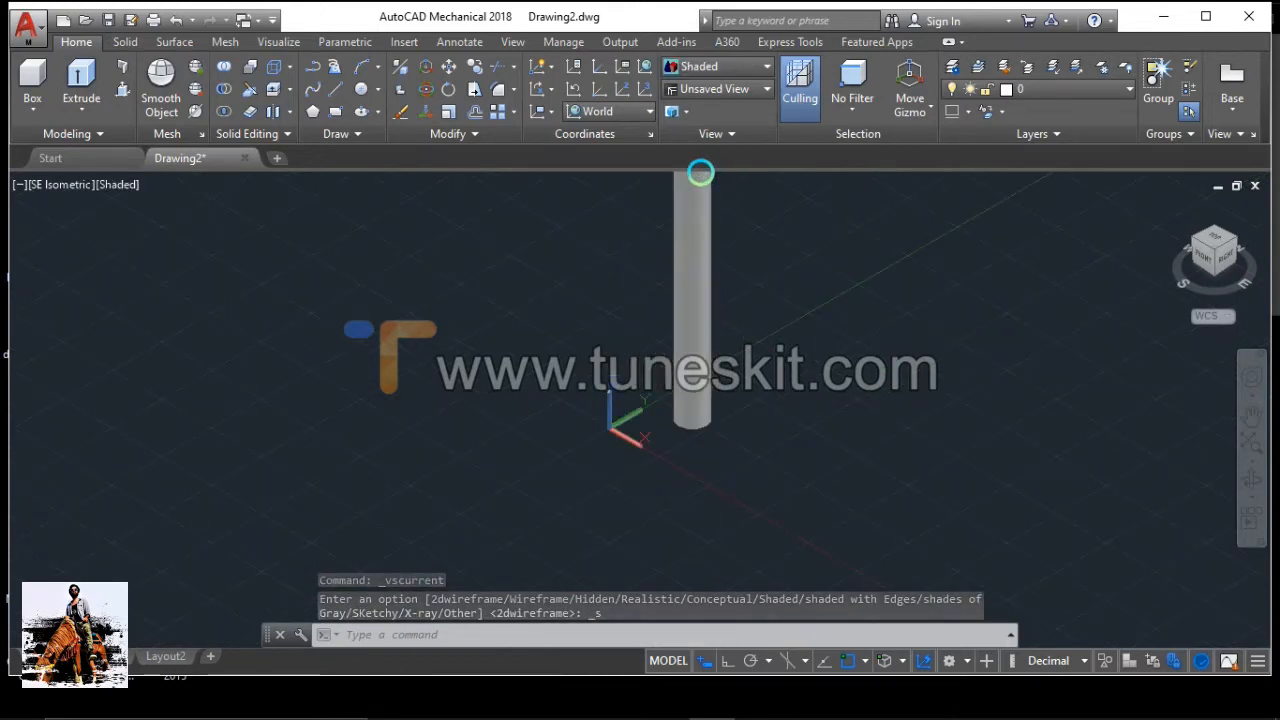
scroll(694, 220, up, 3)
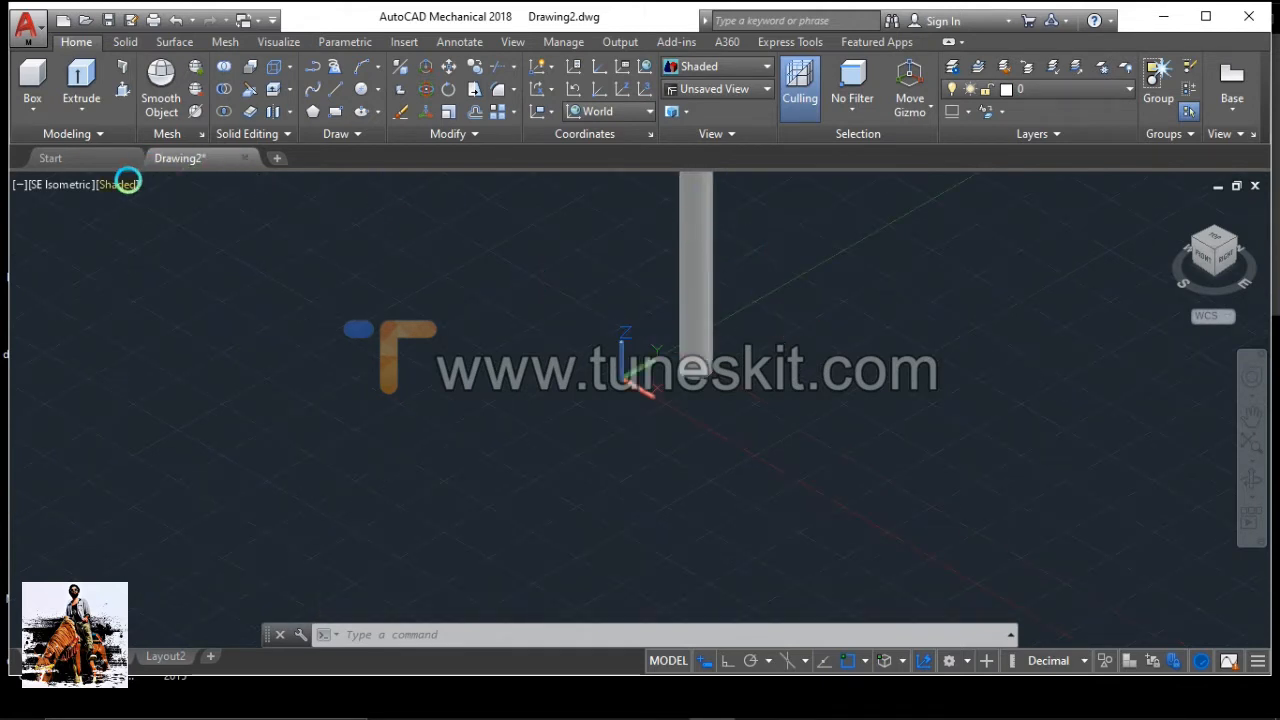
click(121, 185)
click(150, 227)
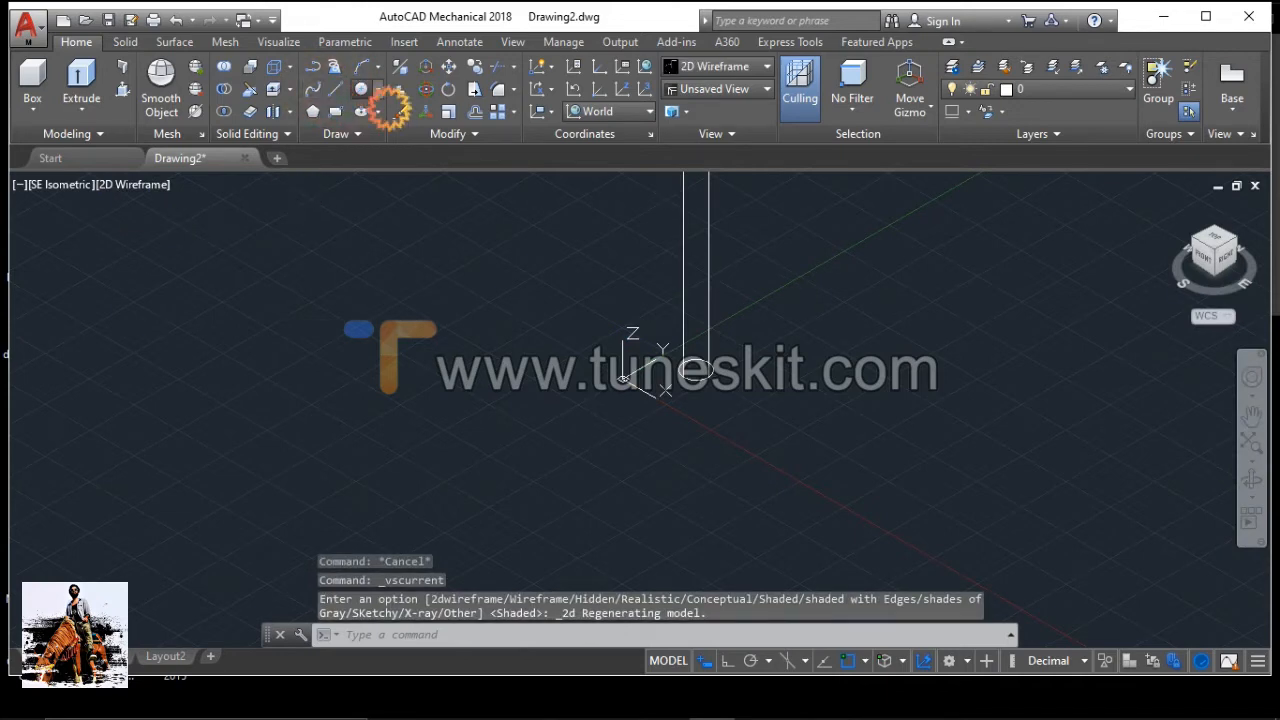
Draw a separate circle with a diameter of 12 beside the cylinder, checking the flange diameter in the reference drawing
click(365, 89)
click(862, 458)
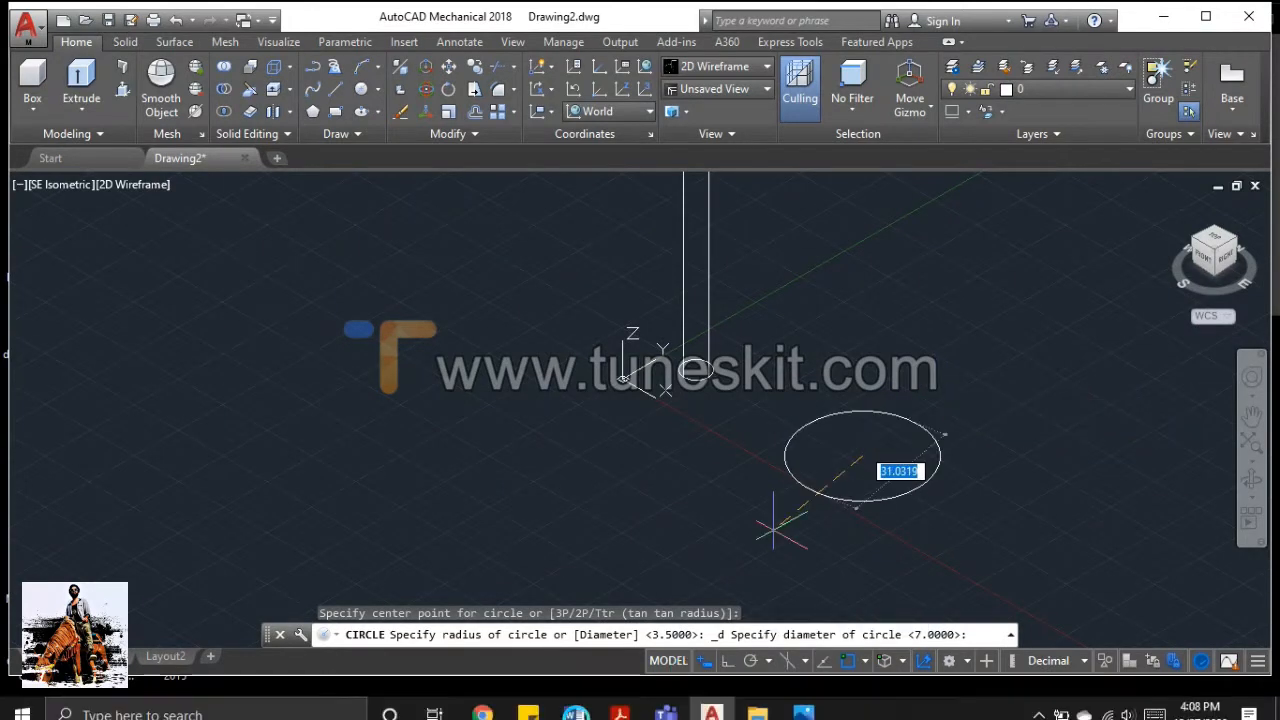
mouse_move(804, 703)
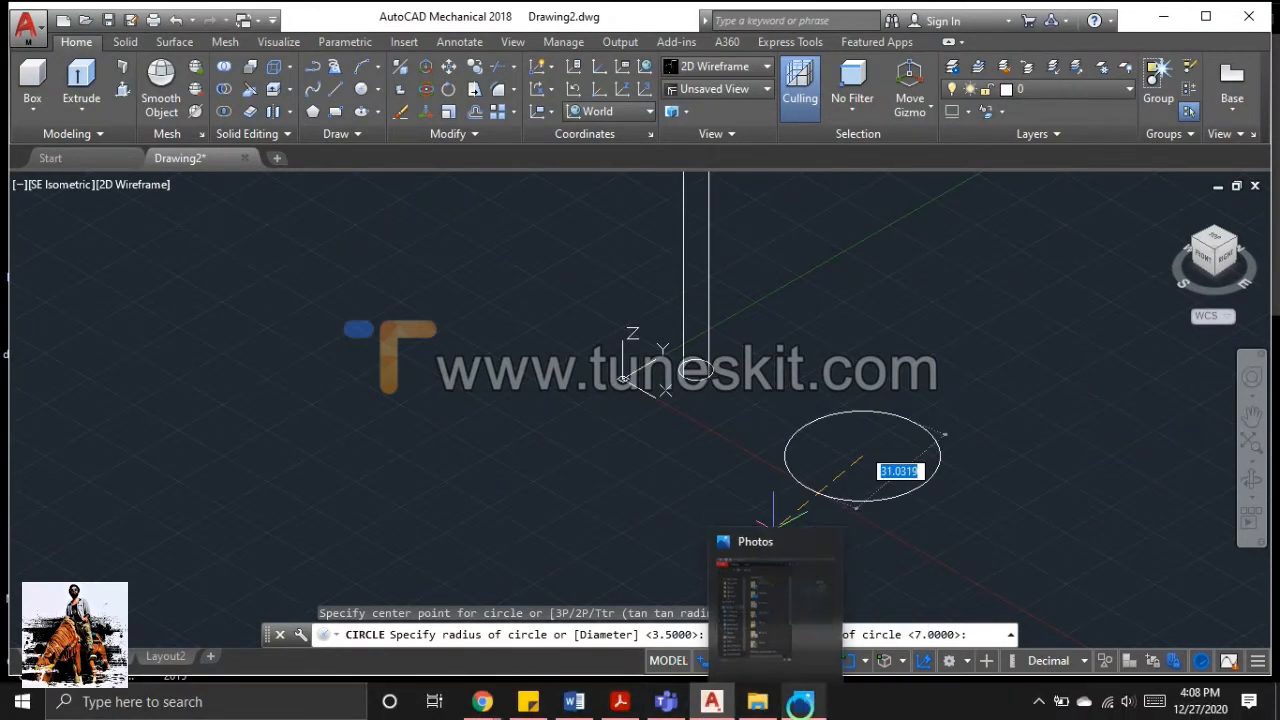
mouse_move(817, 612)
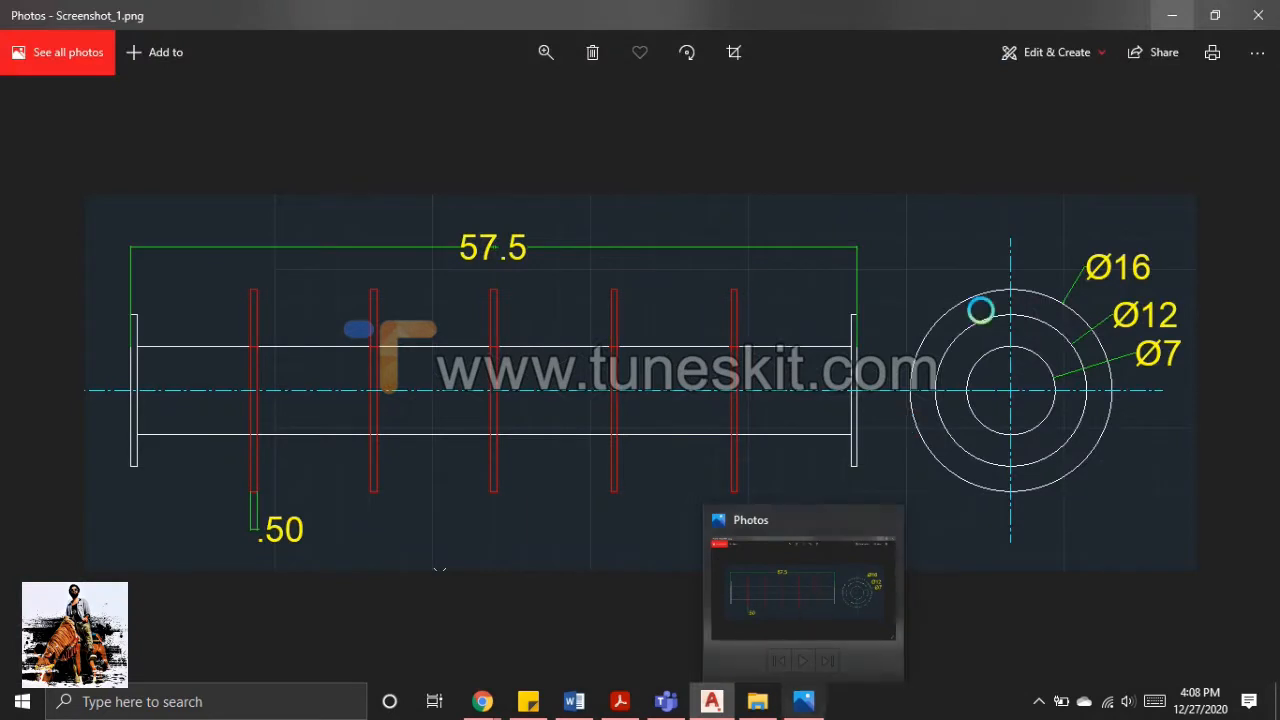
text(1)
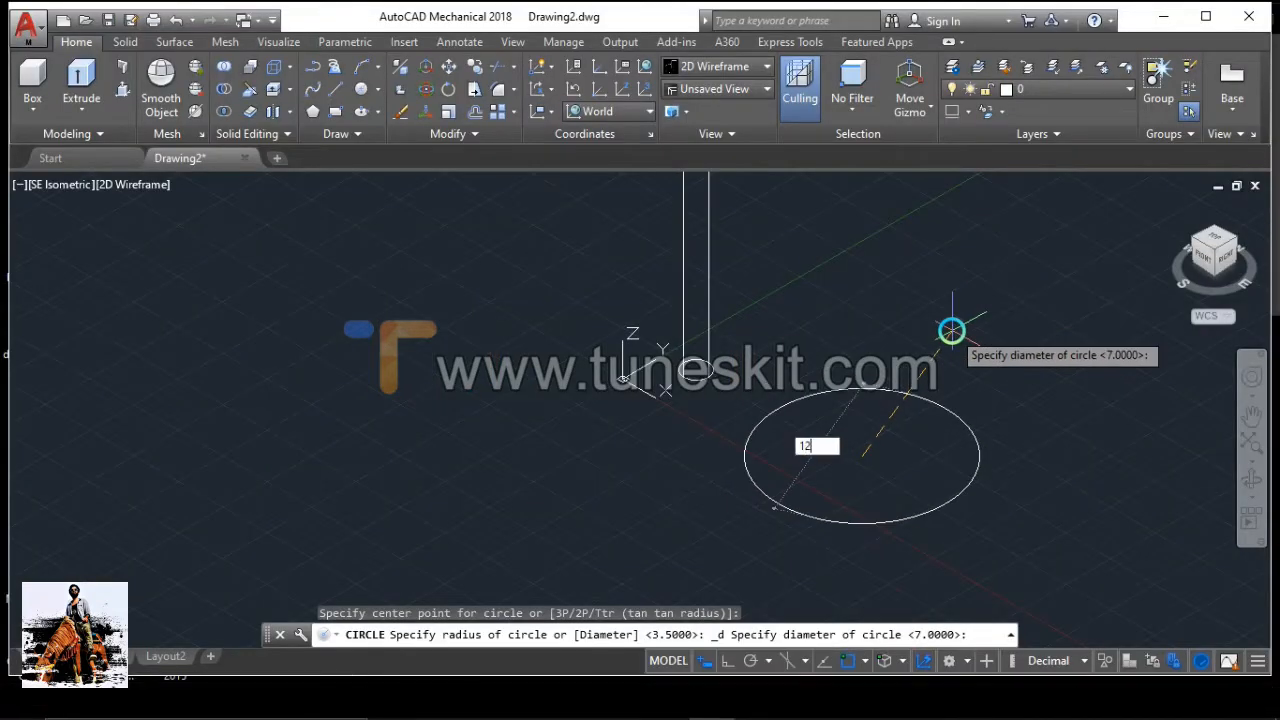
text(2)
key(Return)
With Ortho on, draw a 4.9-long construction line from the centre of the 12-diameter circle in the negative X direction
scroll(903, 471, up, 4)
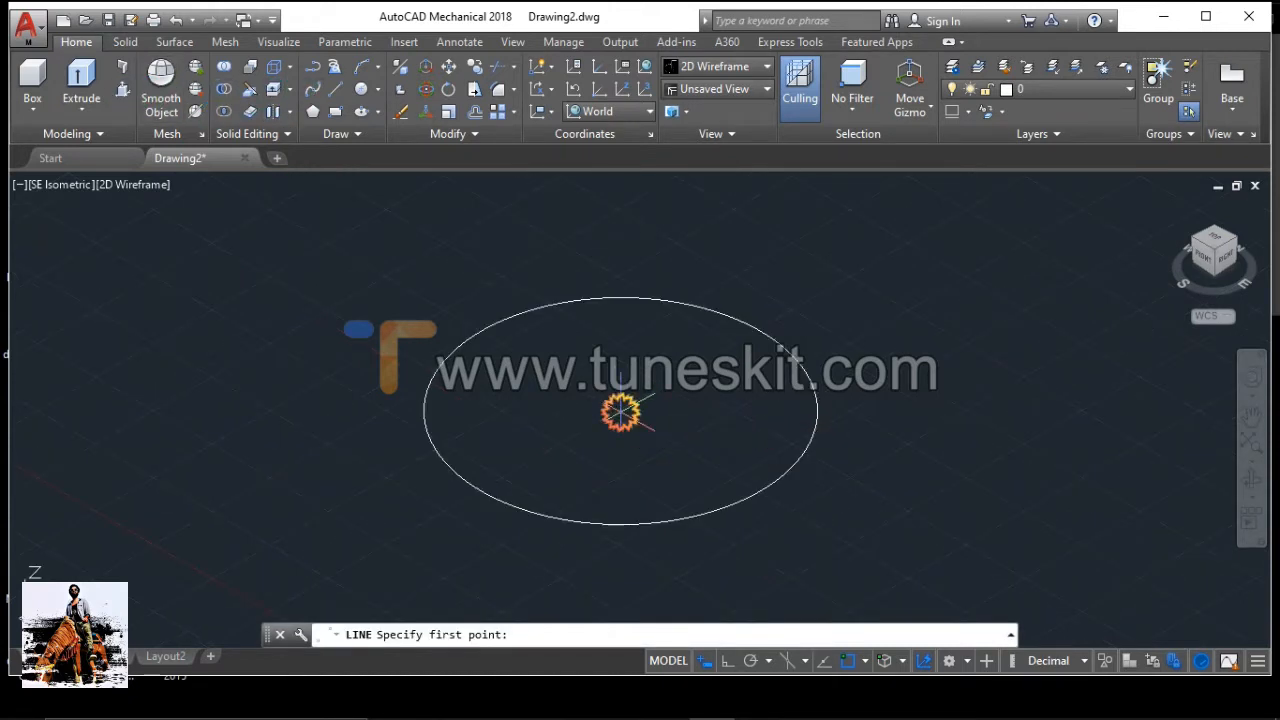
click(621, 410)
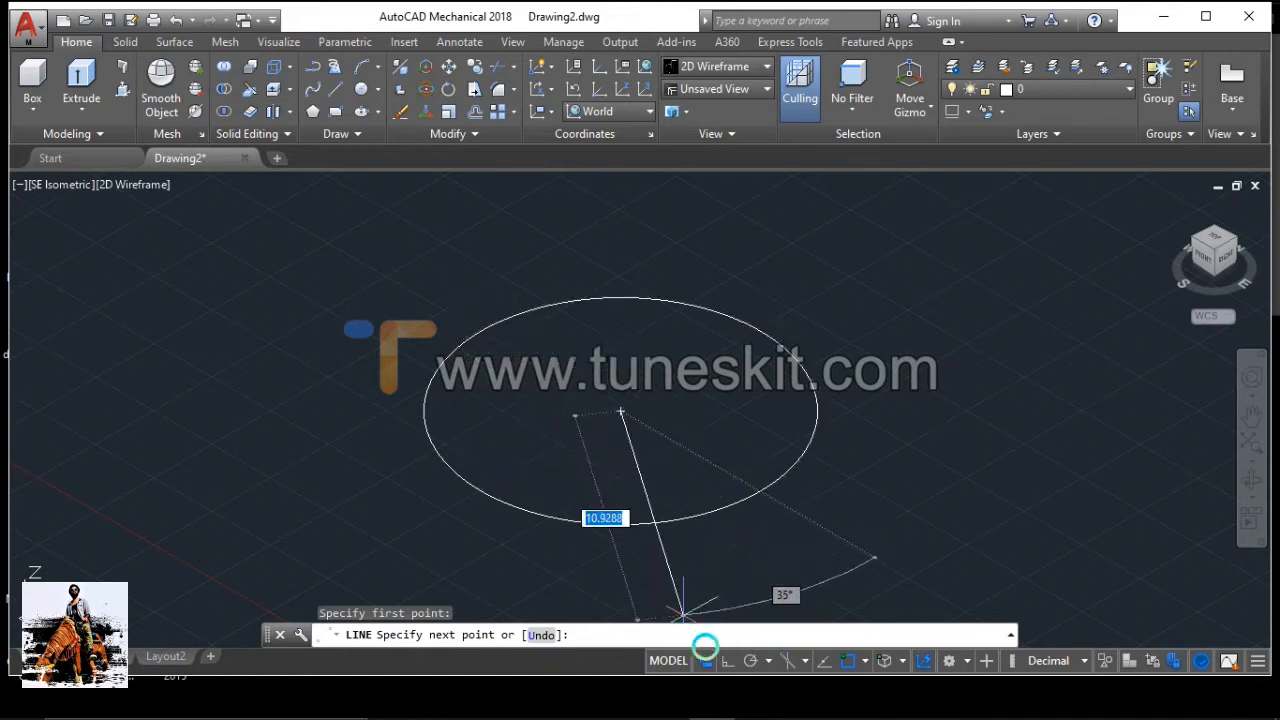
click(725, 661)
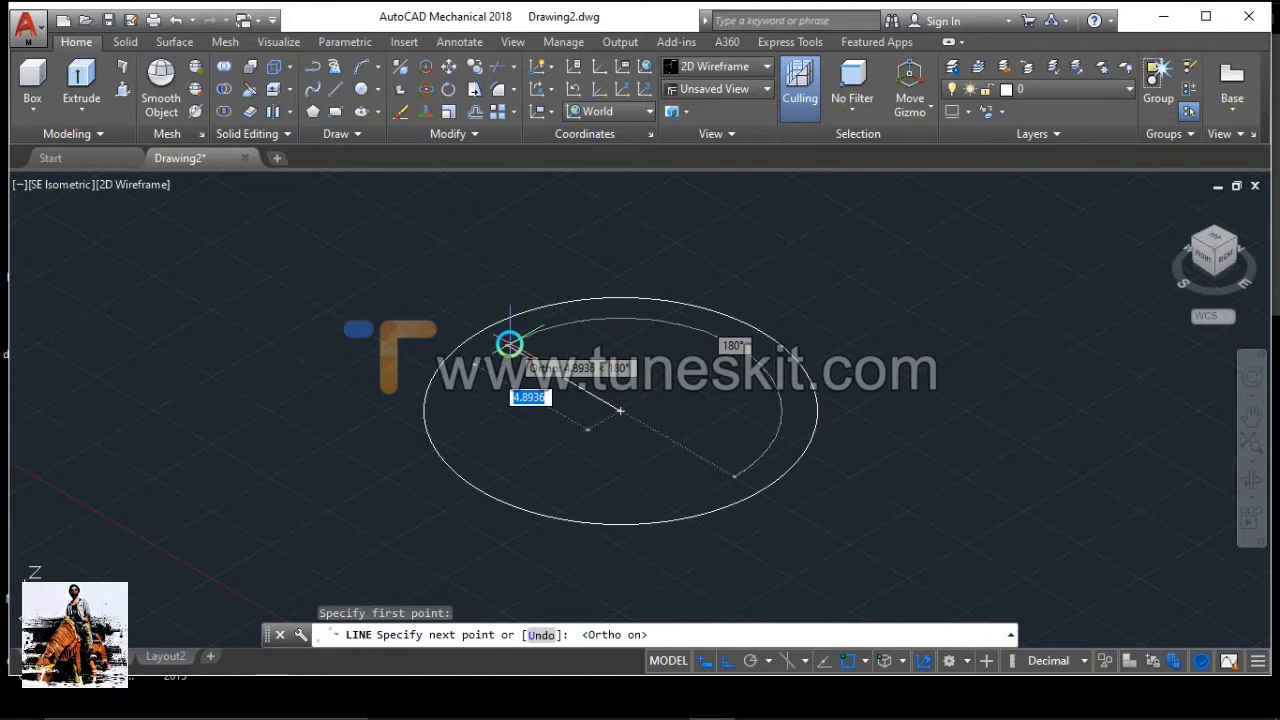
text(4.)
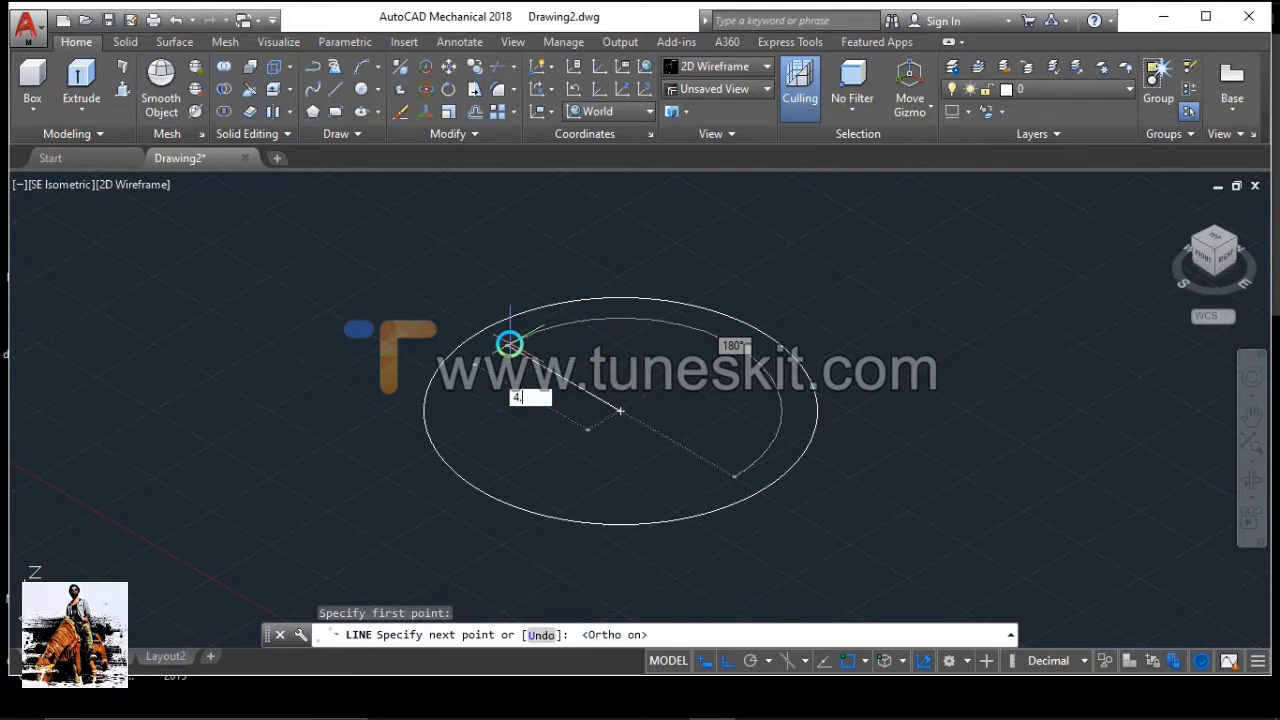
key(Return)
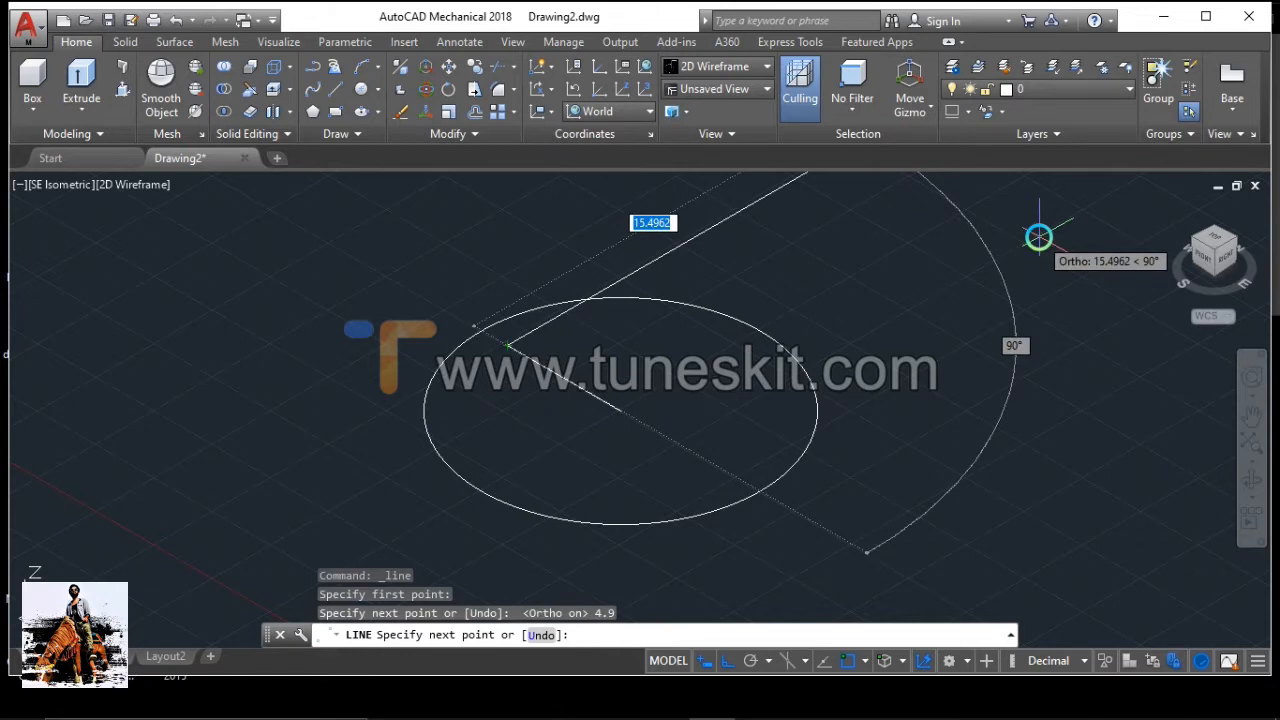
key(Escape)
Draw a circle with a diameter of 0.5 centred on the outer end of the construction line
scroll(606, 312, up, 2)
scroll(606, 312, up, 1)
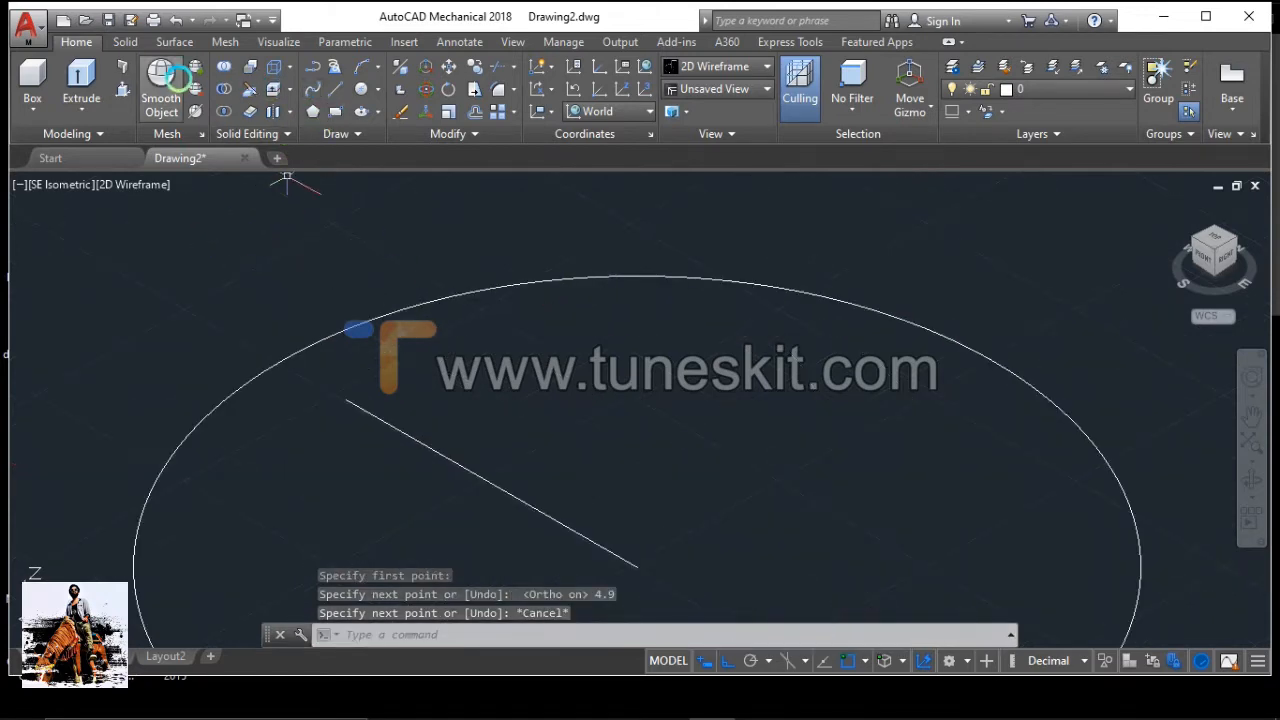
click(361, 89)
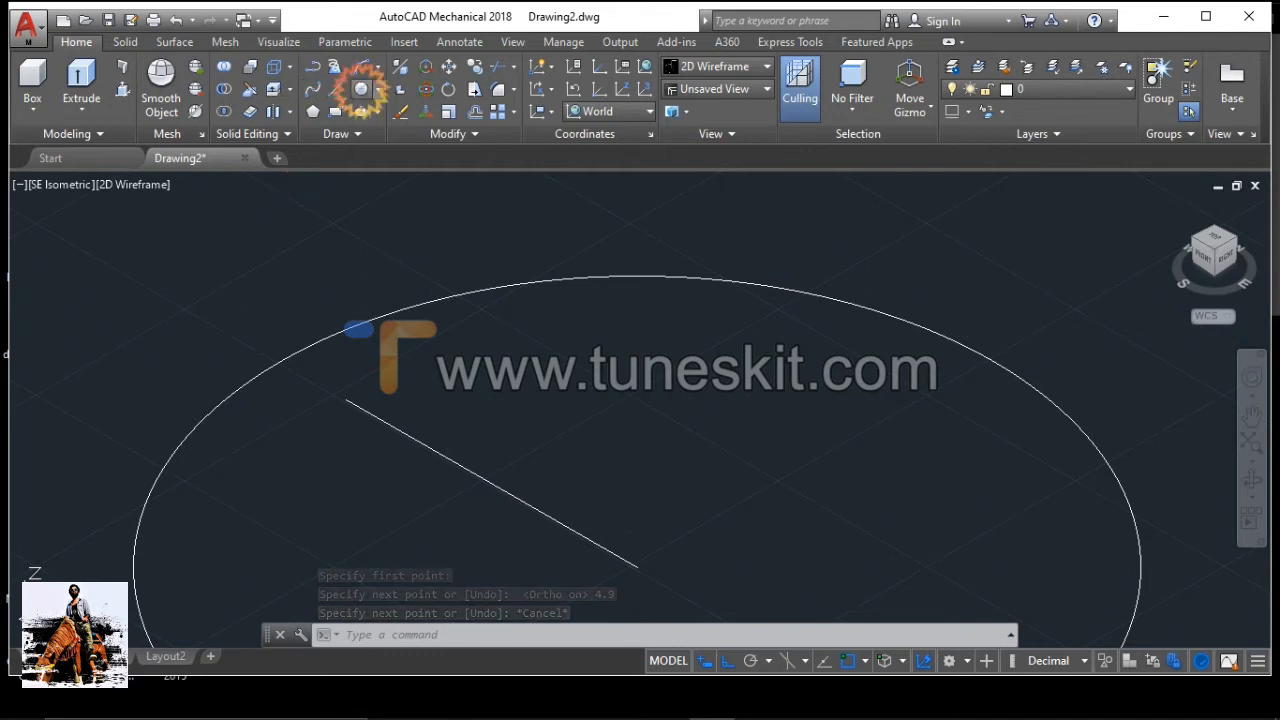
click(343, 400)
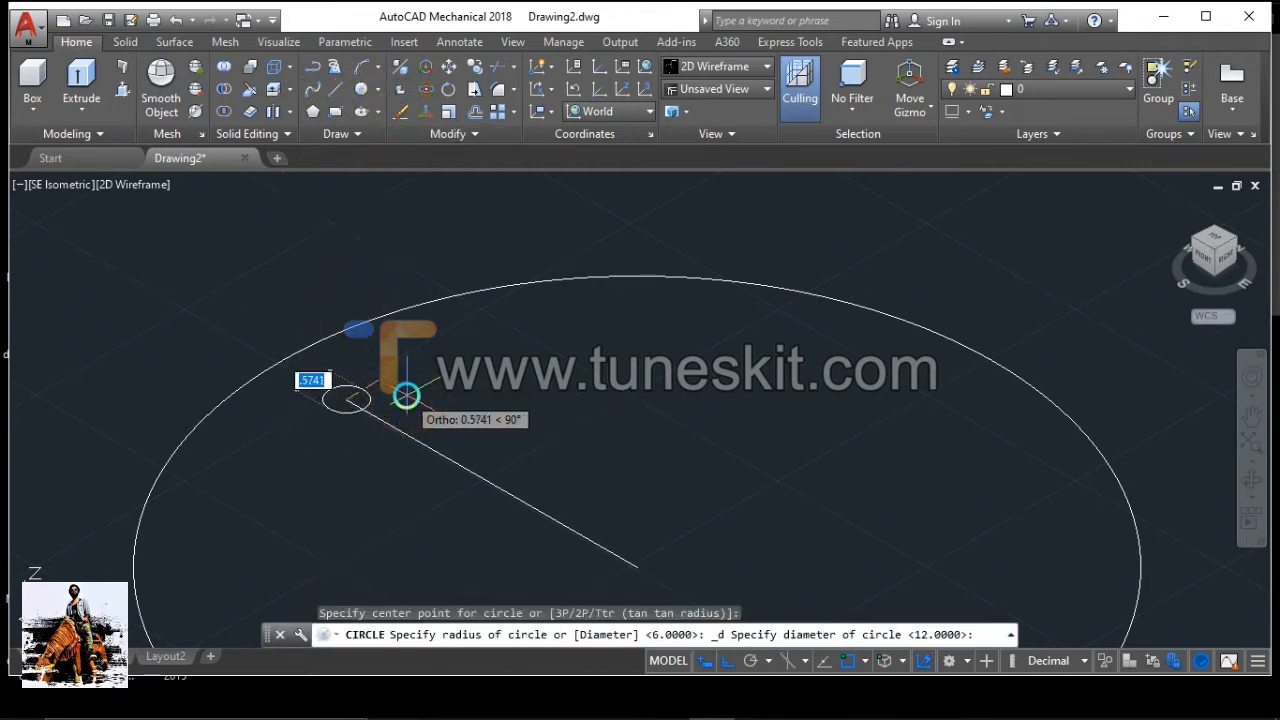
text(0.5)
key(Return)
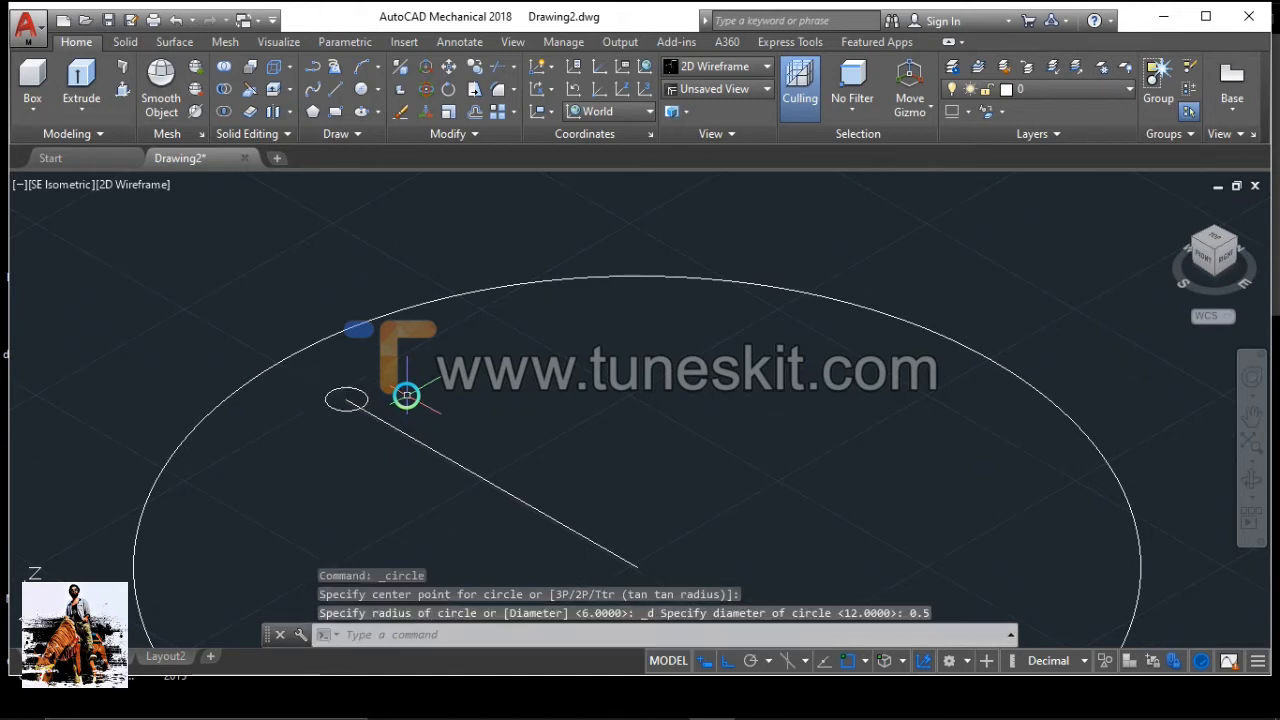
Delete the construction line between the small hole circle and the centre of the large circle
scroll(491, 466, down, 3)
scroll(491, 472, up, 6)
scroll(416, 458, down, 5)
scroll(300, 370, up, 3)
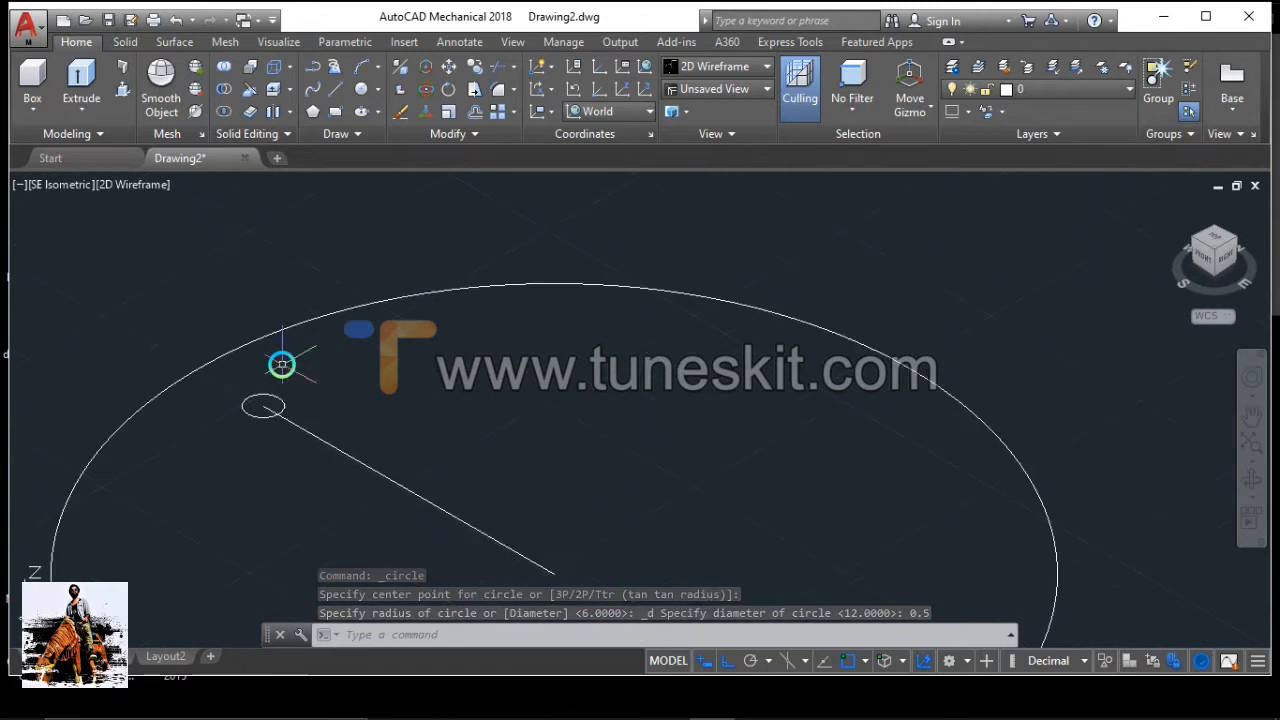
scroll(328, 412, down, 3)
scroll(371, 448, up, 2)
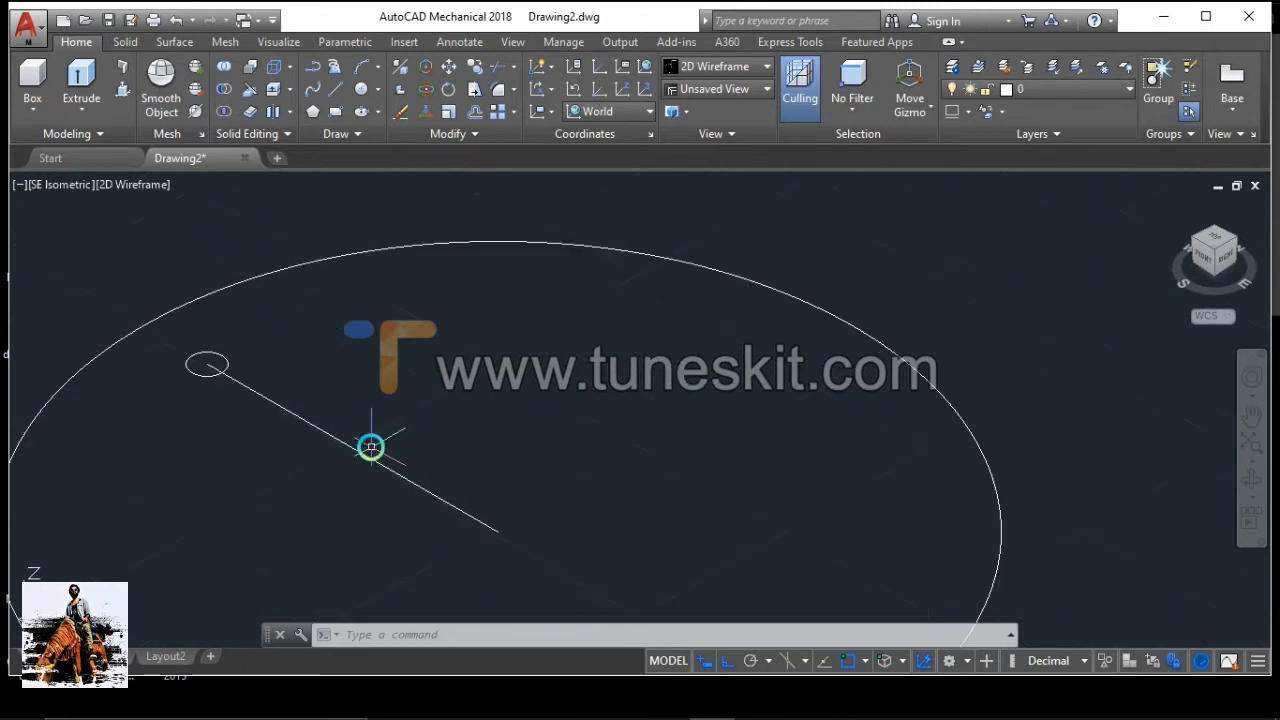
scroll(369, 446, down, 2)
click(349, 433)
key(Delete)
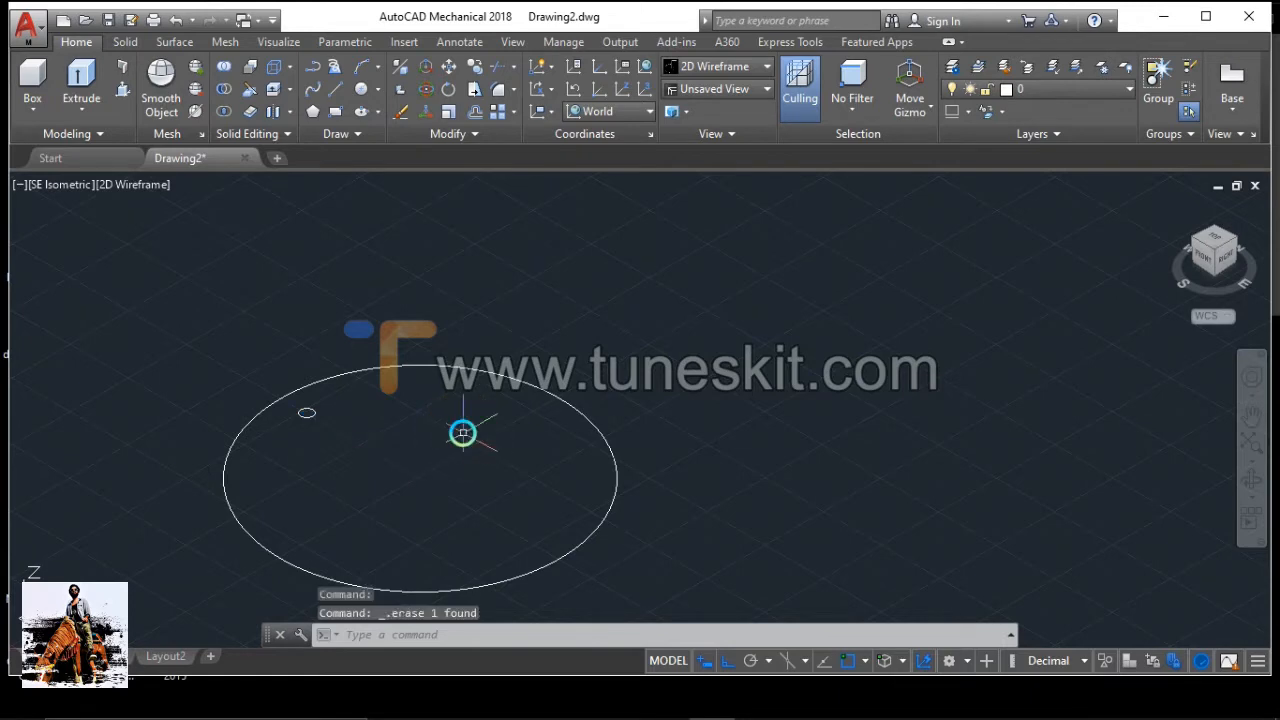
Create a polar array of the 0.5-diameter circle around the large circle's centre with 8 items over 360 degrees
click(311, 414)
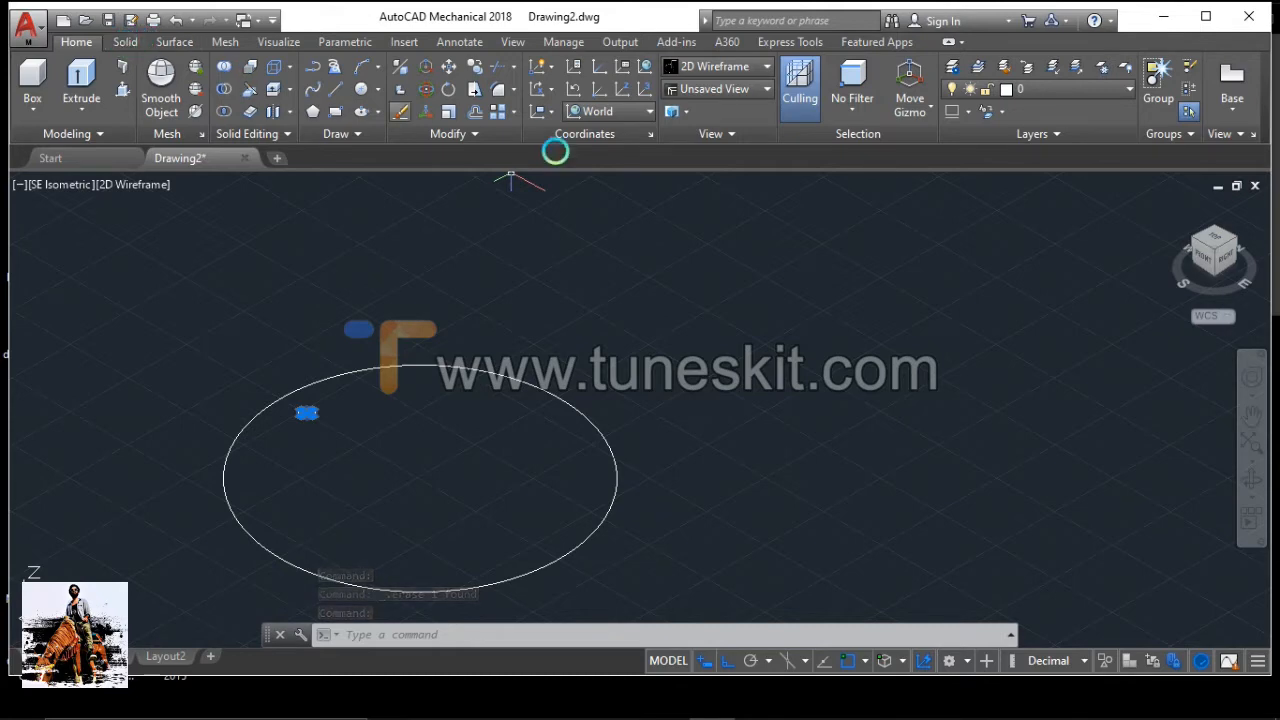
click(513, 111)
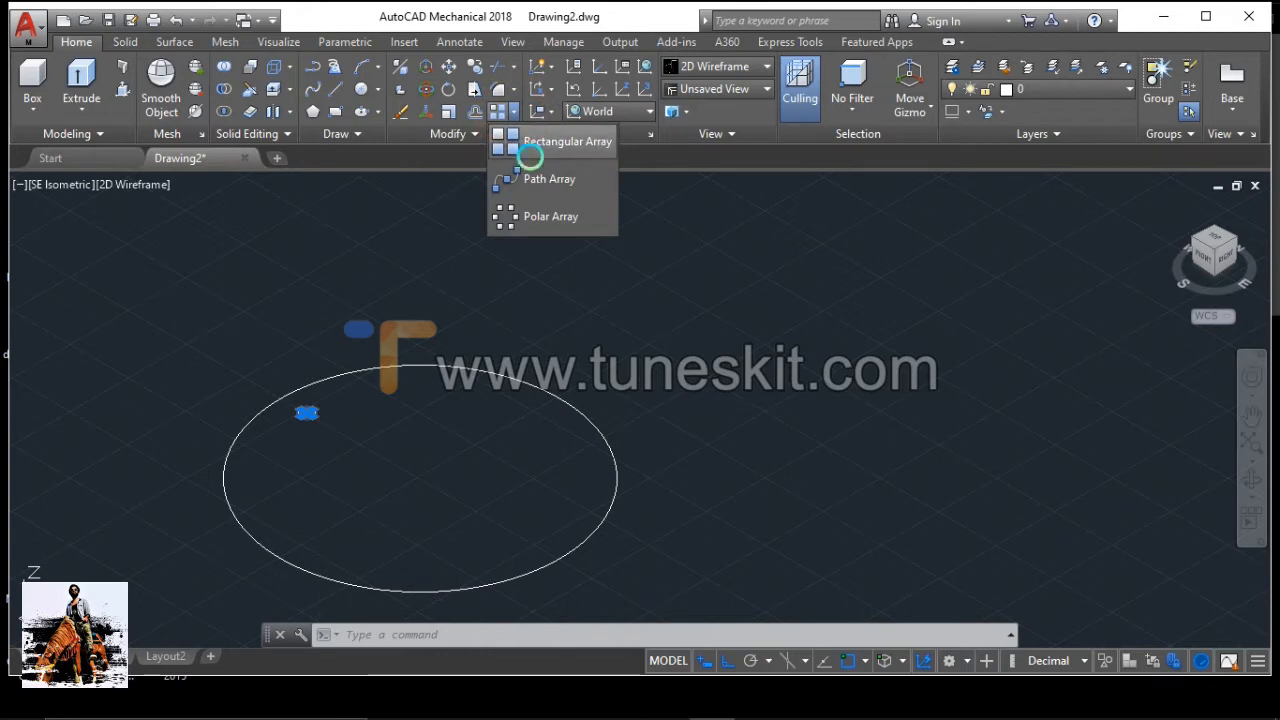
click(530, 214)
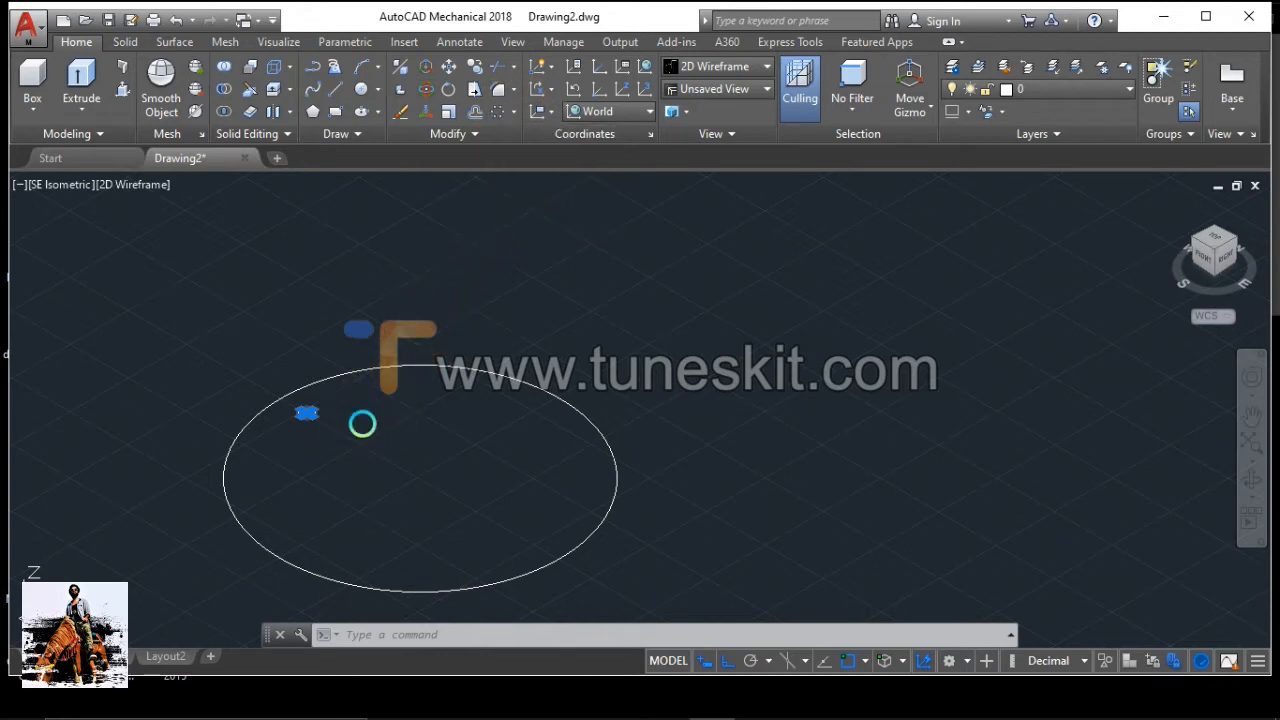
click(367, 380)
key(Return)
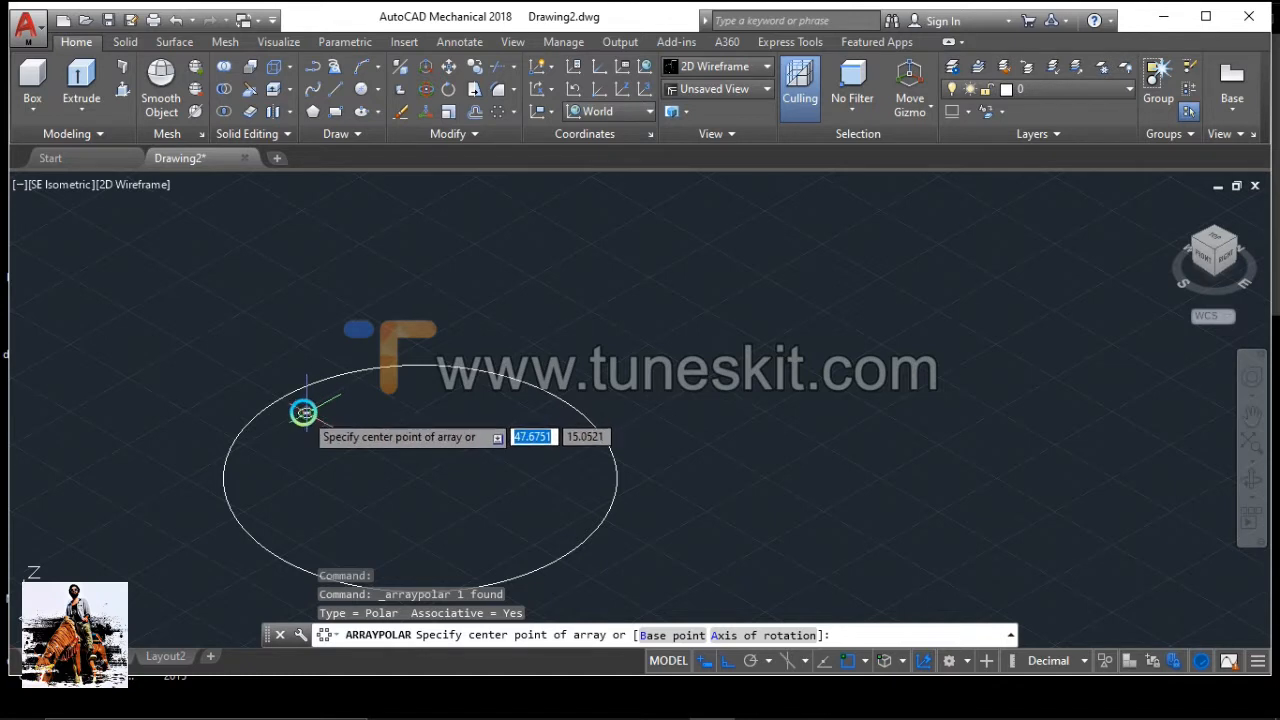
scroll(303, 412, up, 4)
scroll(526, 480, down, 6)
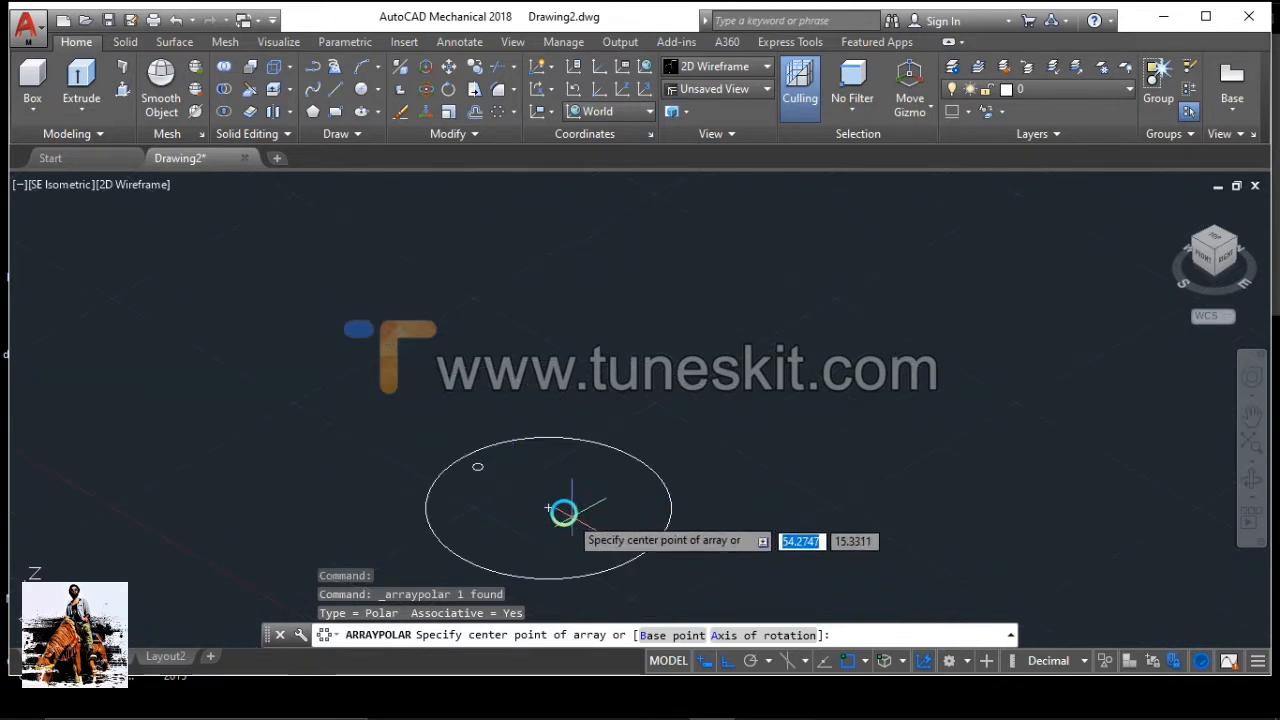
click(551, 507)
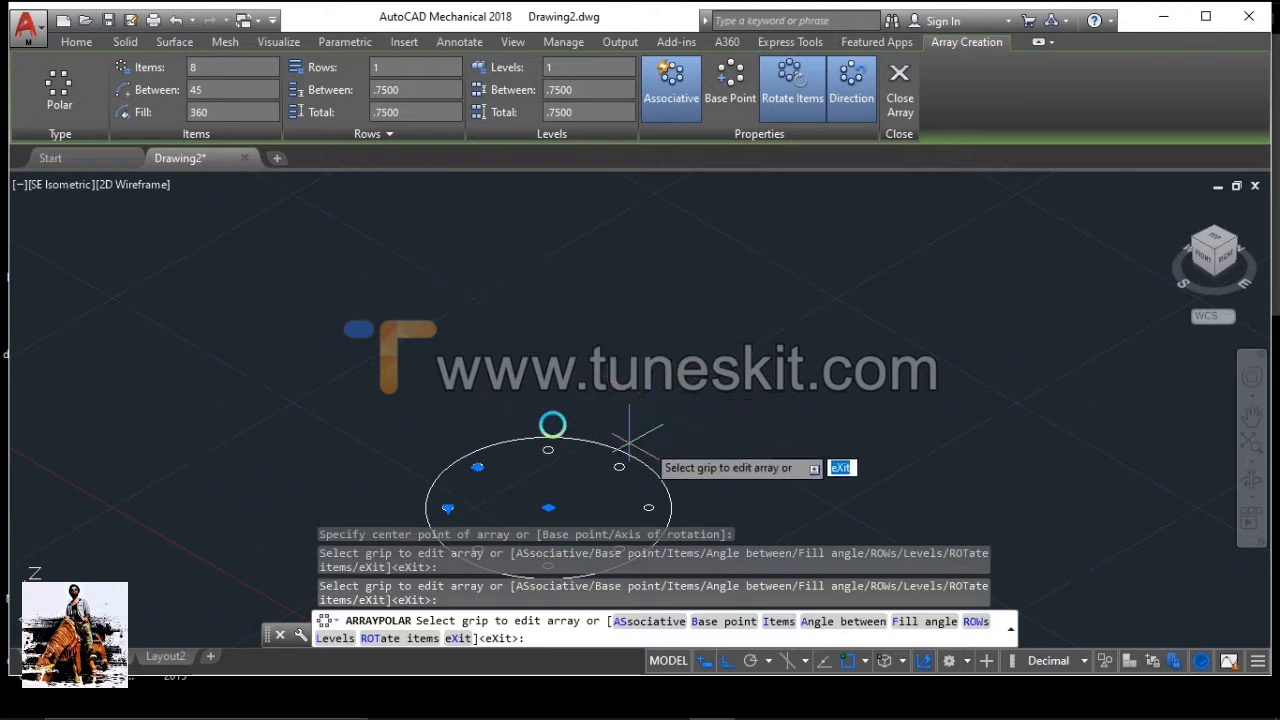
click(903, 80)
Presspull the area between the large circle and the small hole circles upward to a height of 0.5
key(ctrl+shift+e)
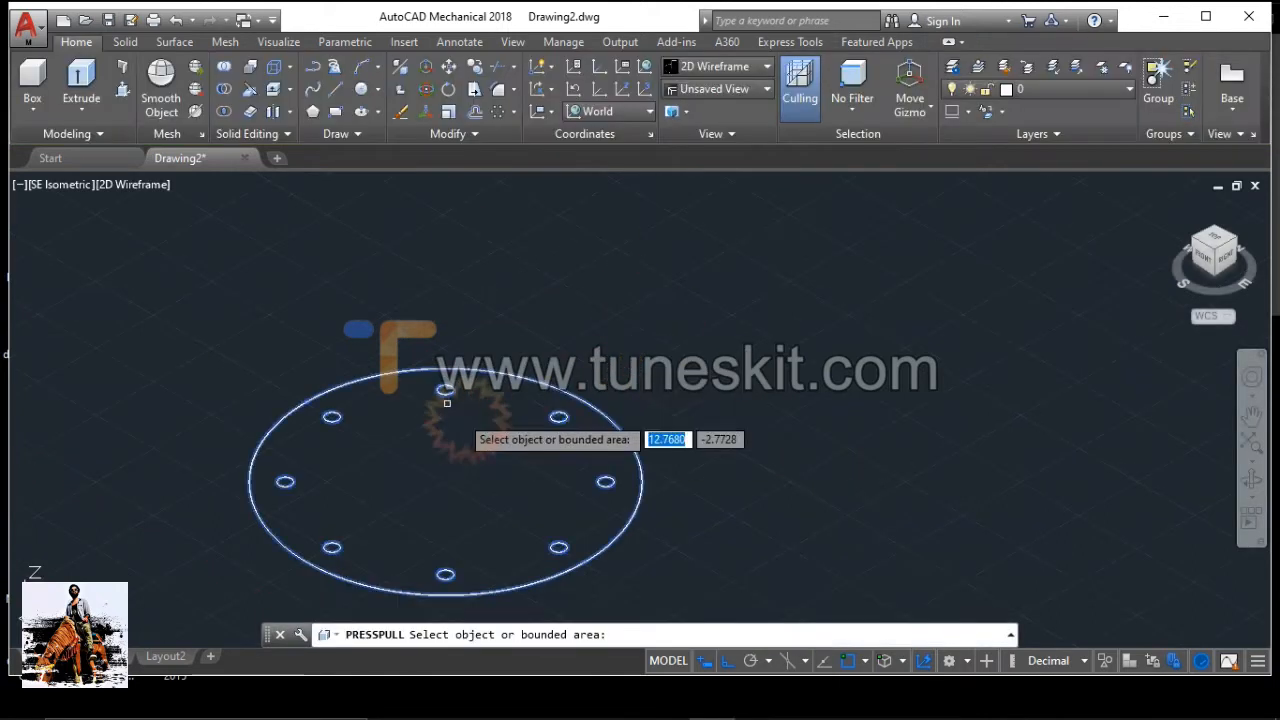
click(460, 400)
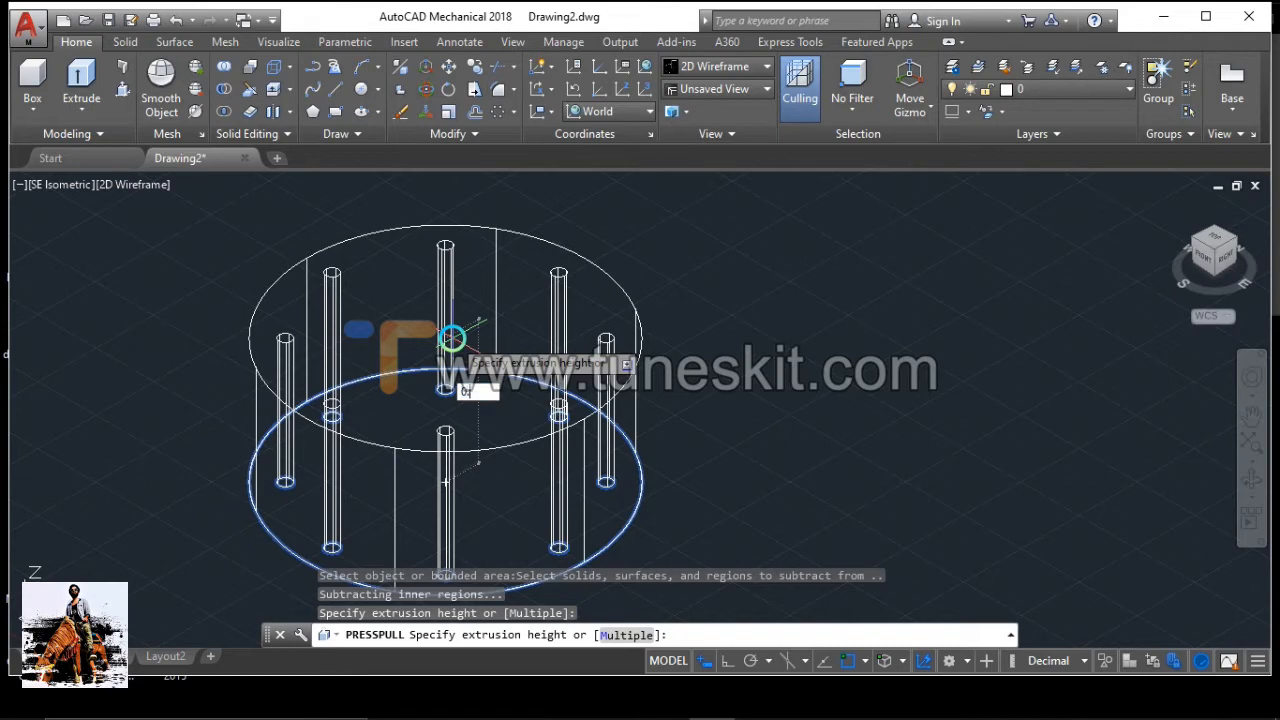
key(Return)
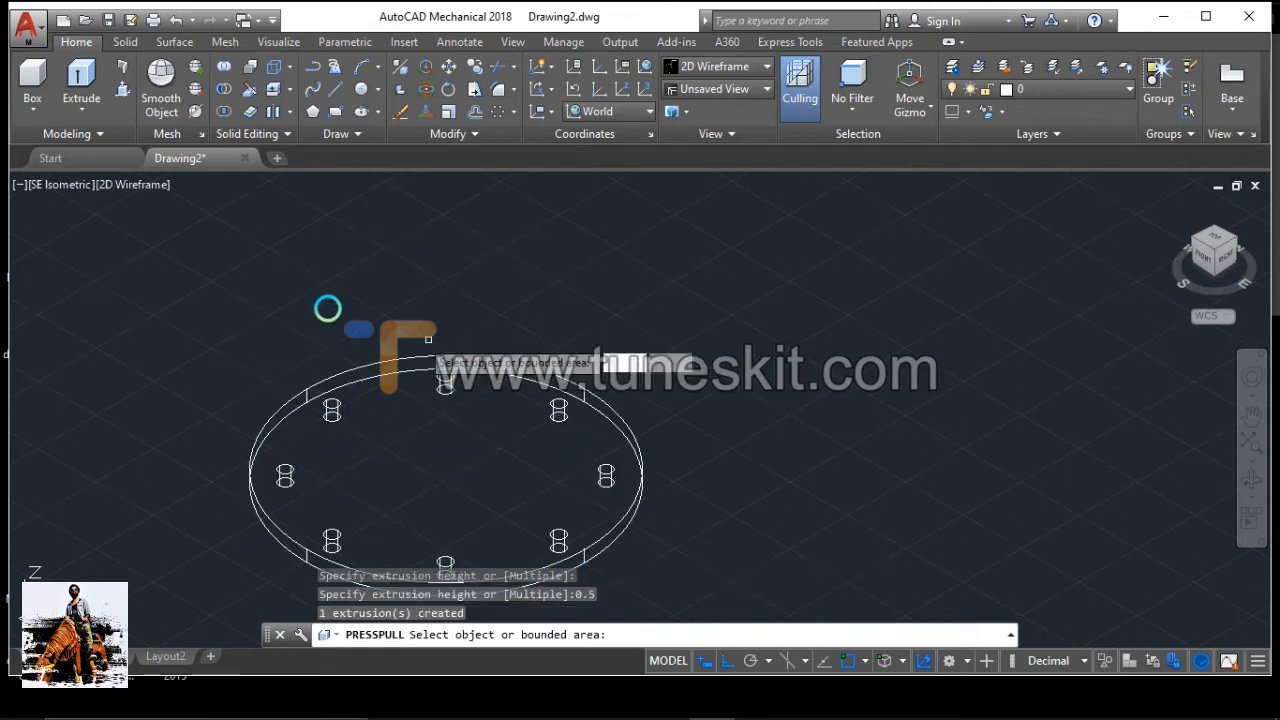
click(135, 185)
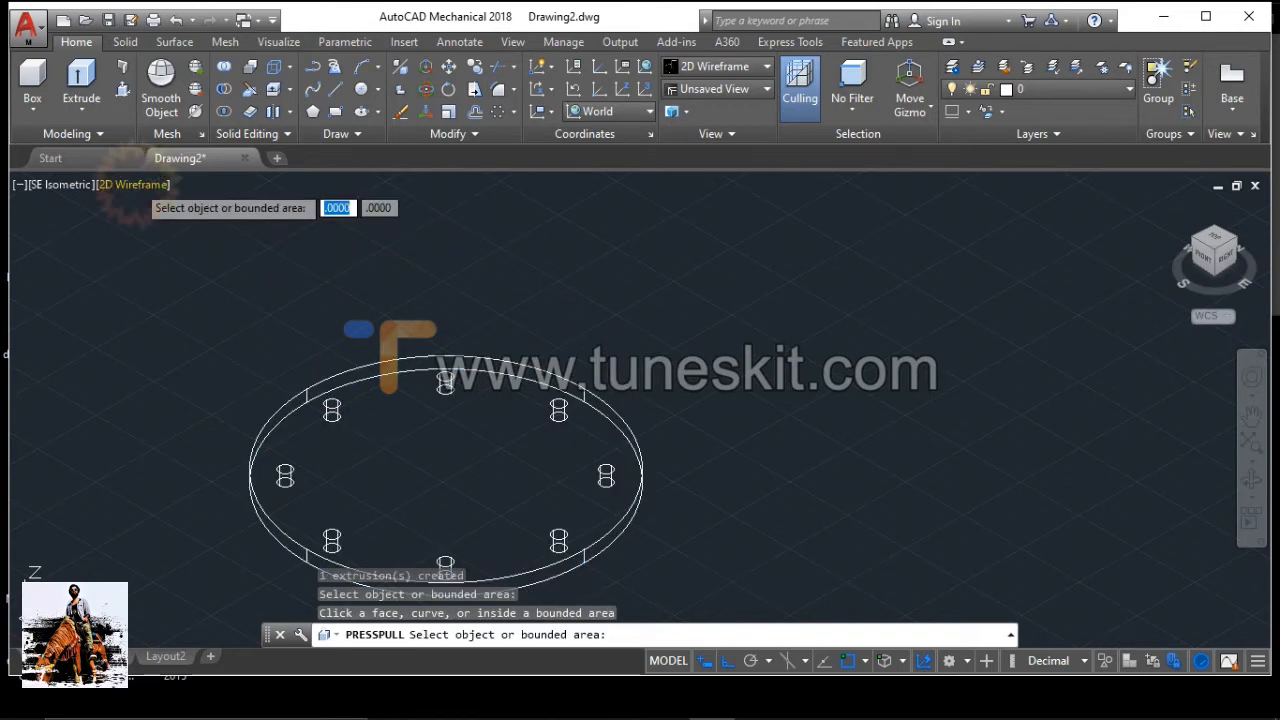
click(140, 190)
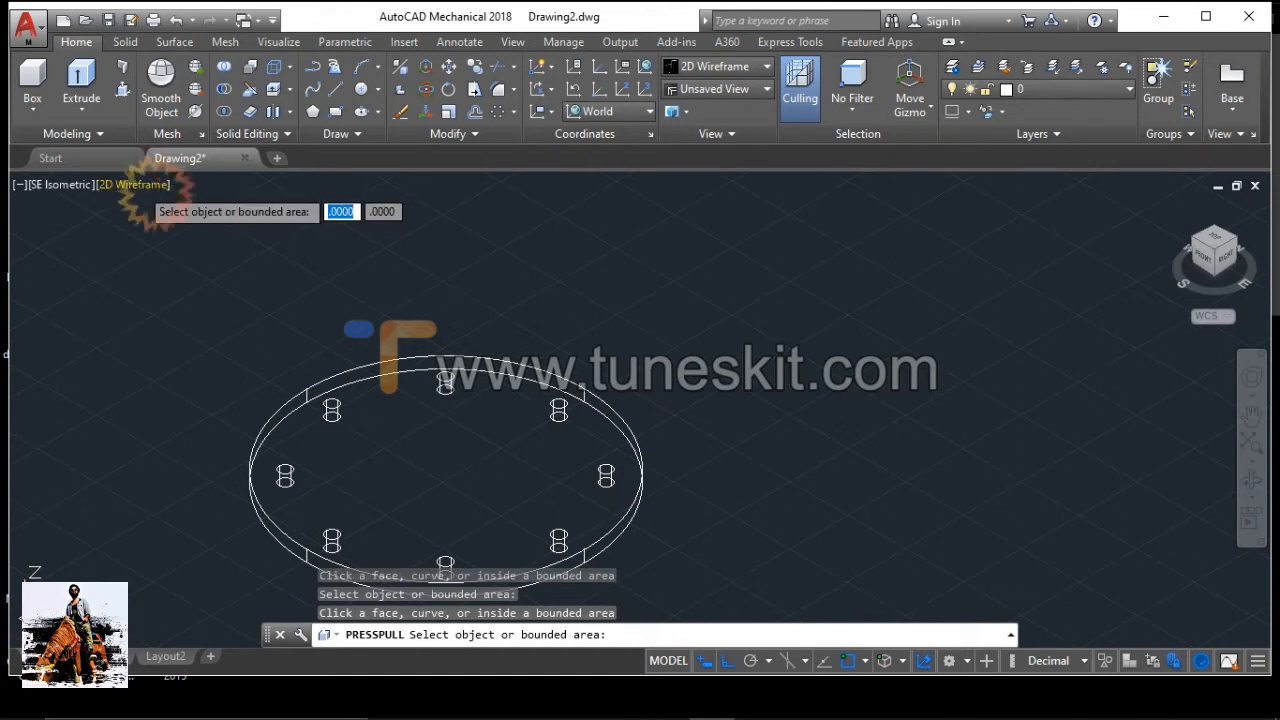
key(Return)
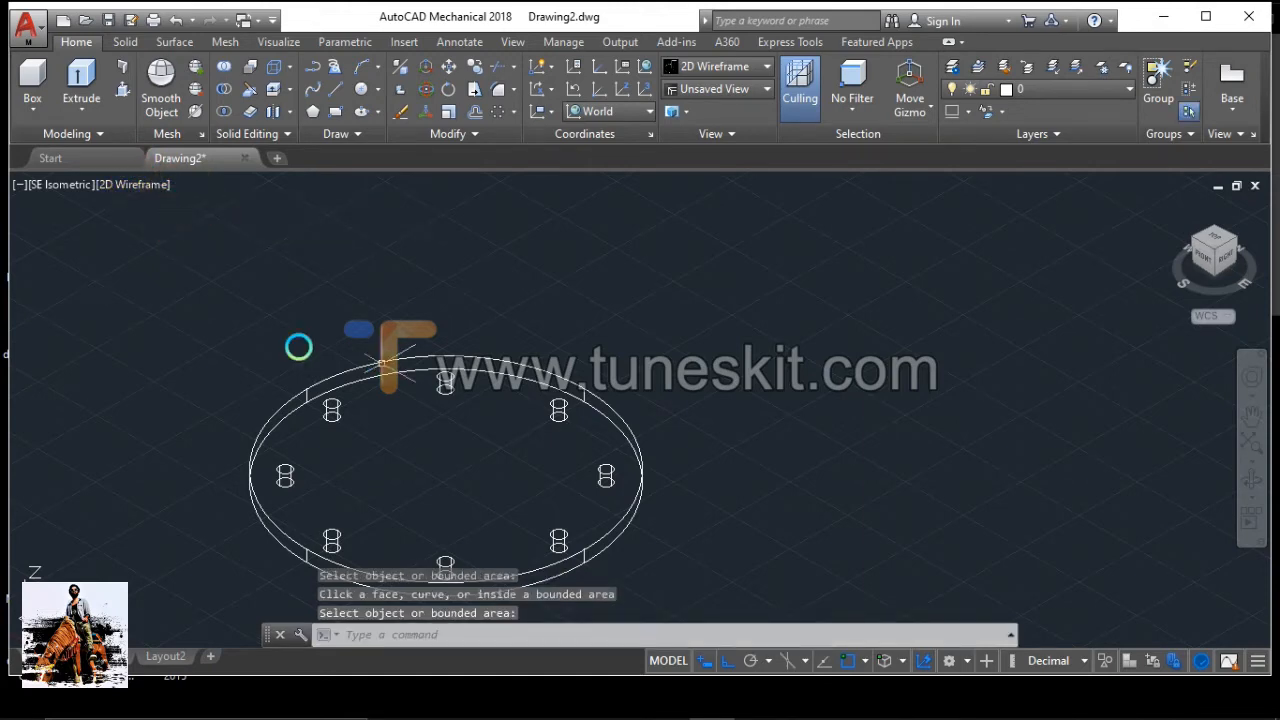
Inspect the perforated disc by orbiting it in the Shaded with edges visual style, and return the display to 2D Wireframe
click(139, 185)
click(248, 336)
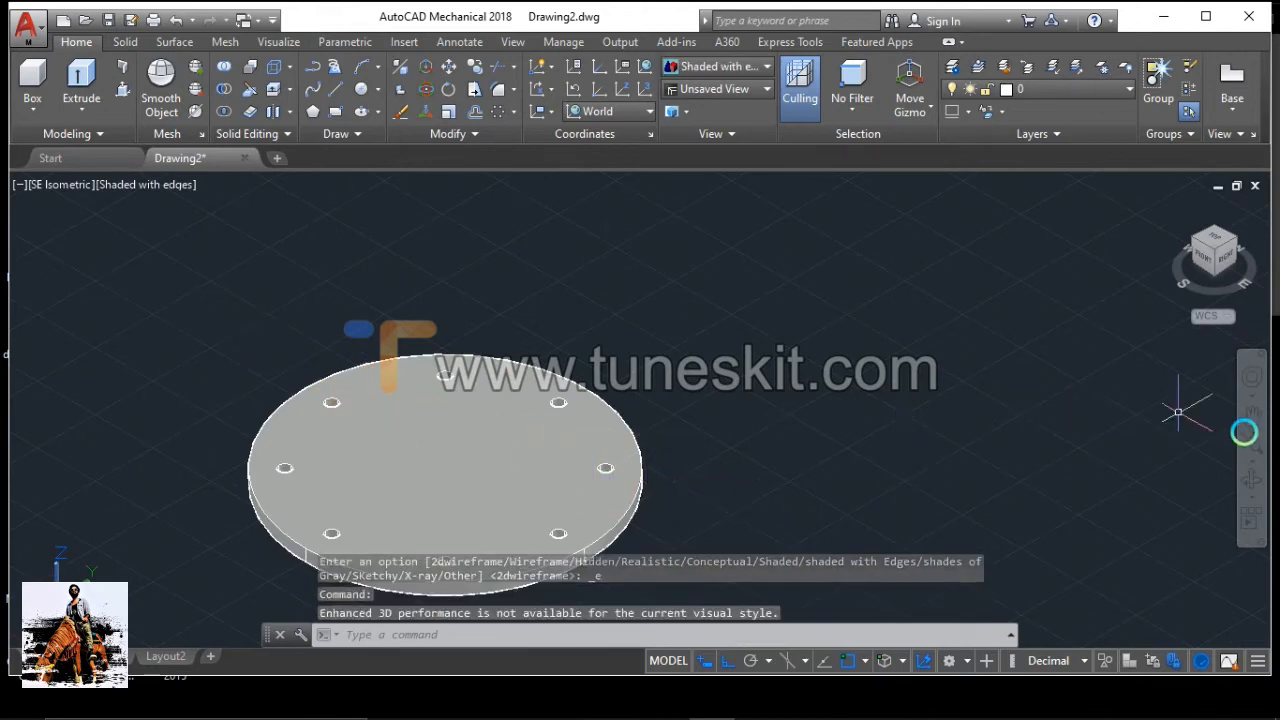
click(1250, 478)
drag(523, 410, 458, 411)
right_click(314, 296)
click(330, 290)
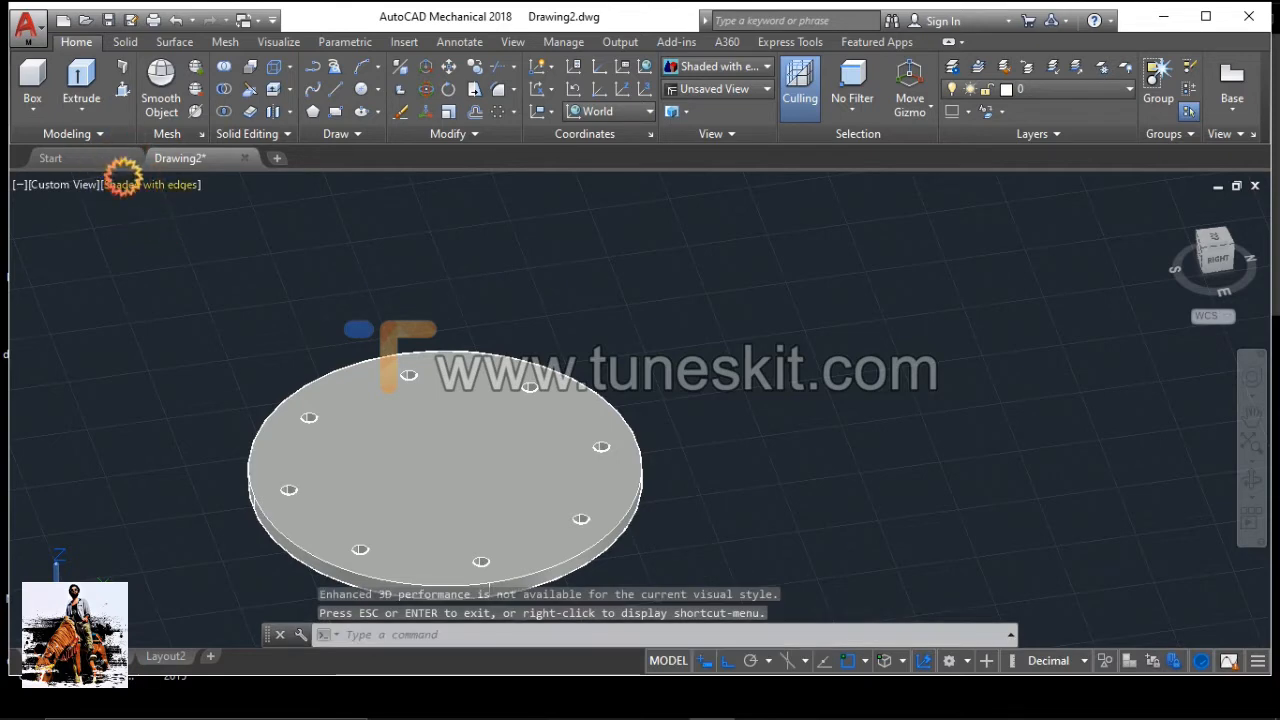
click(124, 184)
click(165, 229)
Copy the complete perforated disc by its centre onto the centre of the cylinder's bottom end
scroll(258, 405, down, 5)
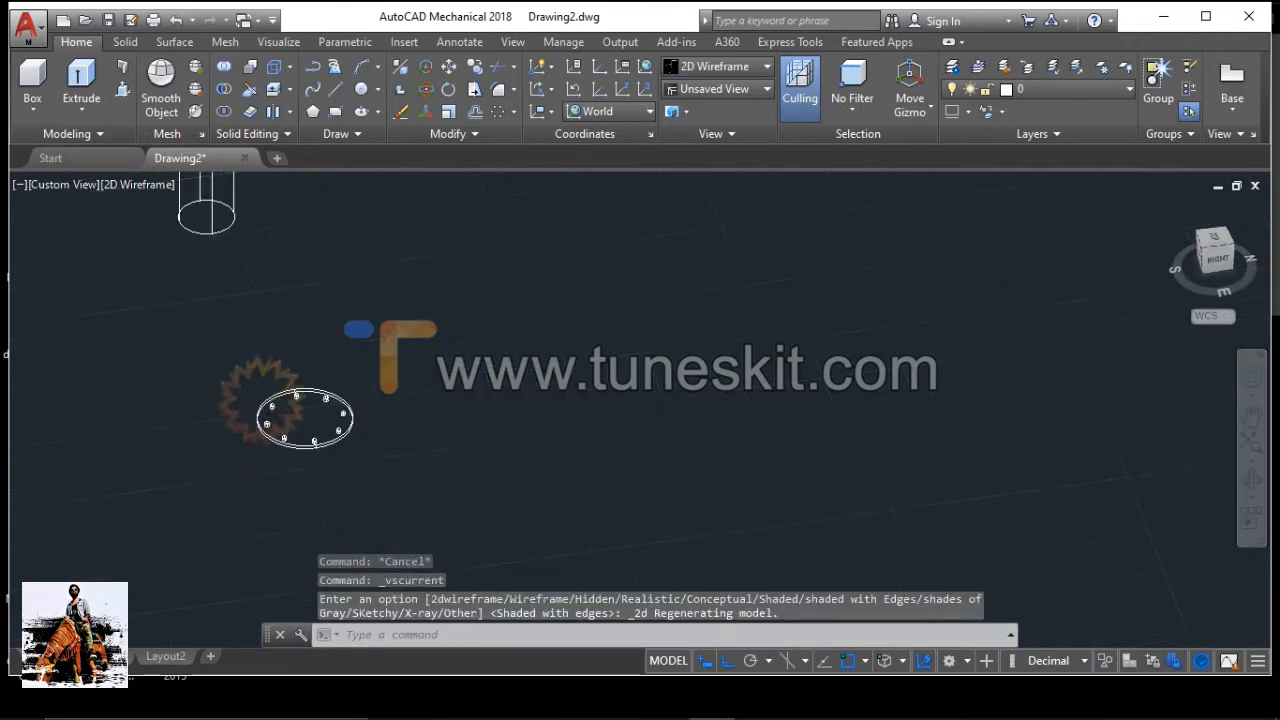
scroll(258, 405, down, 3)
click(248, 378)
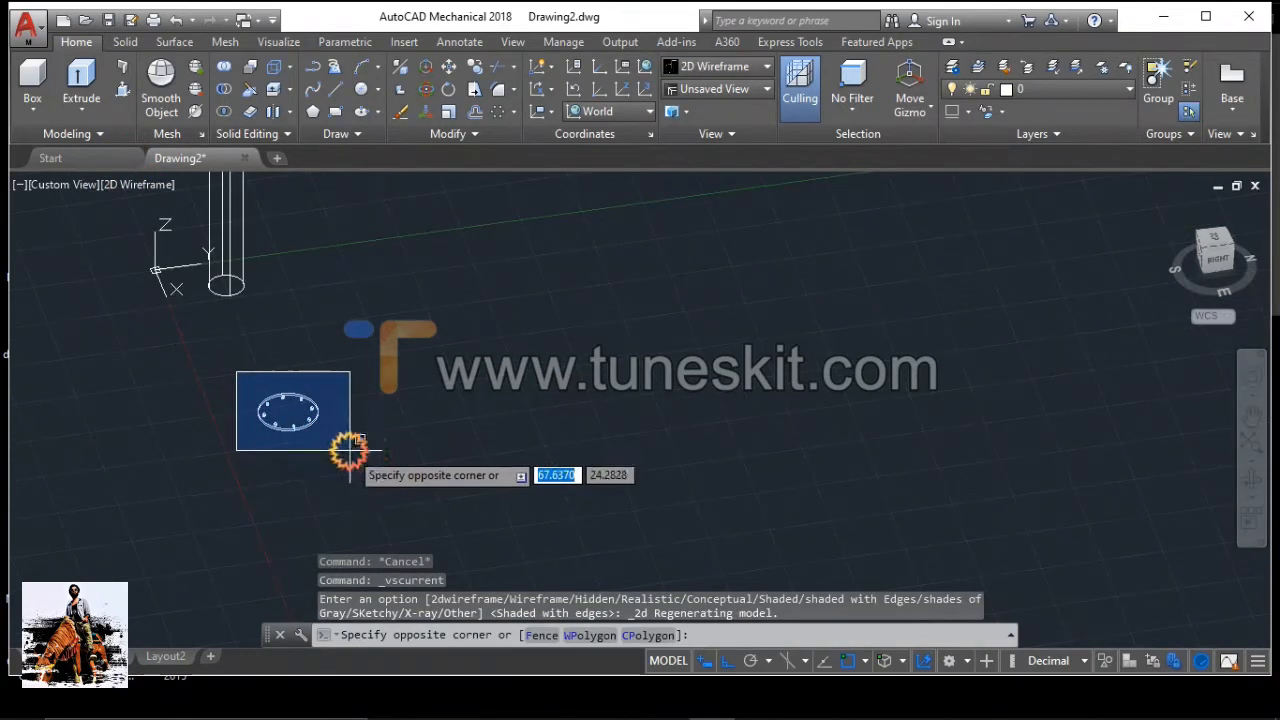
scroll(405, 449, up, 4)
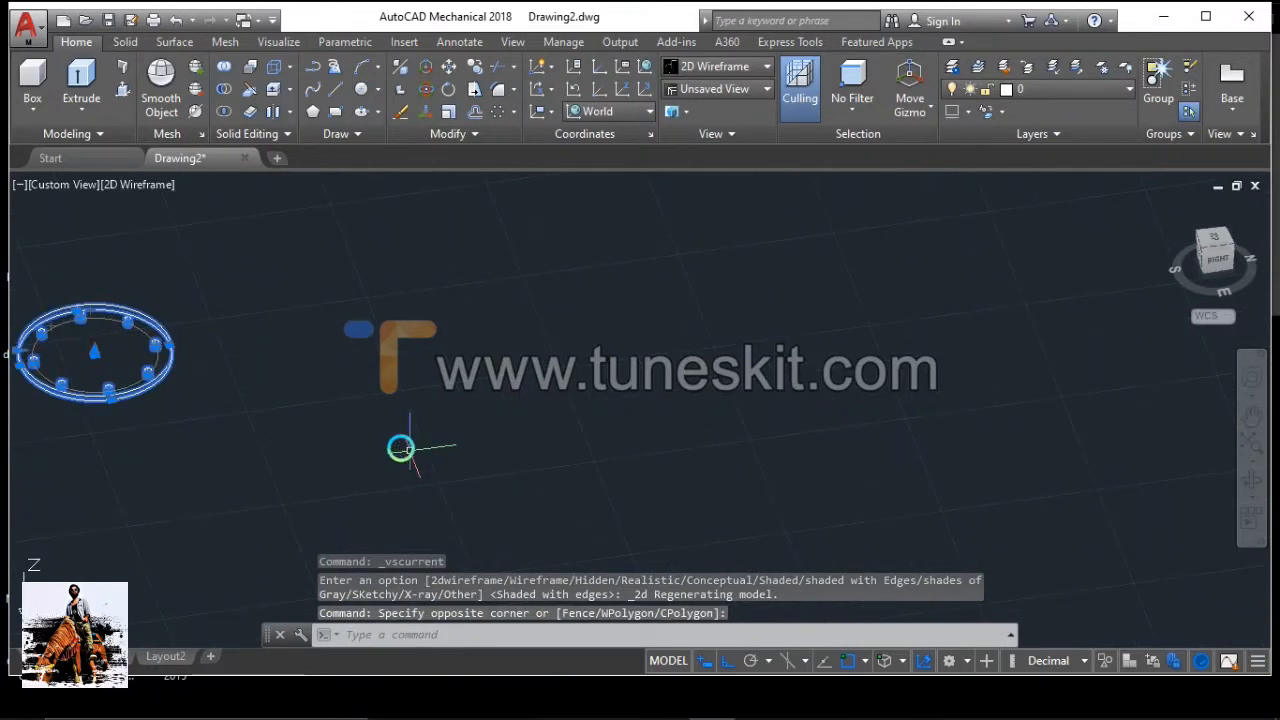
scroll(70, 429, up, 3)
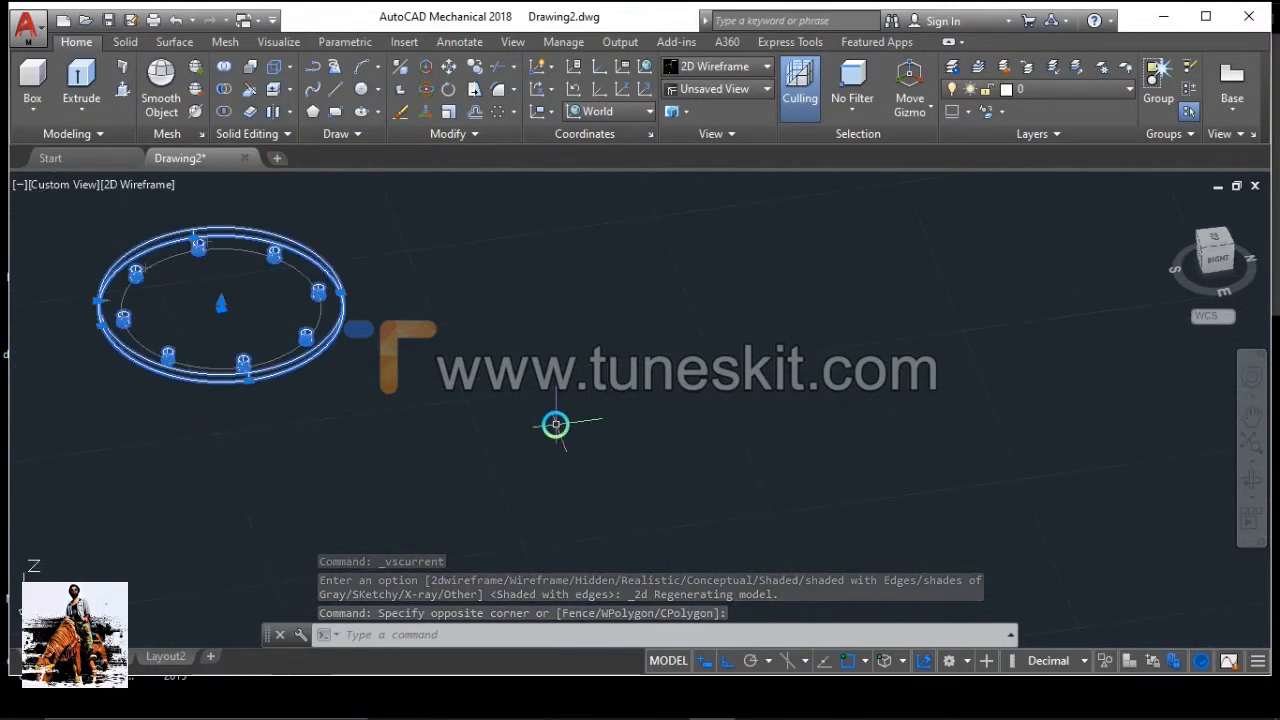
text(c)
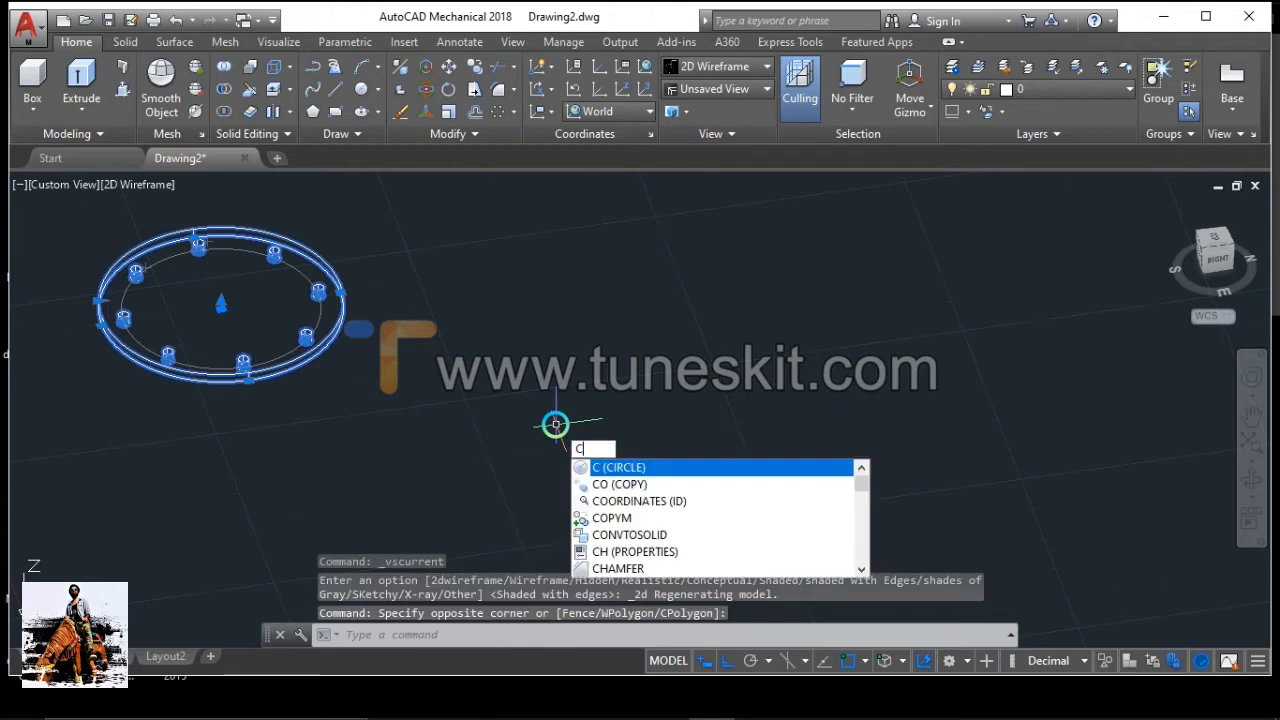
key(Down)
key(Return)
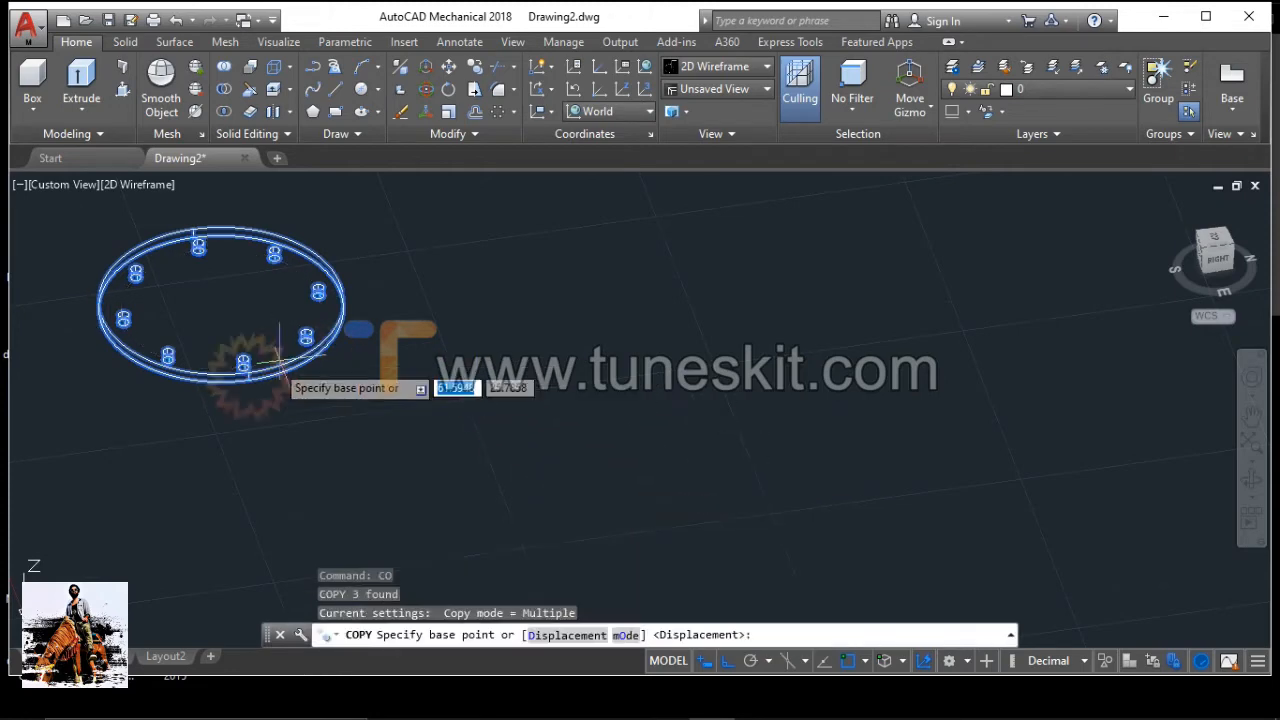
click(222, 311)
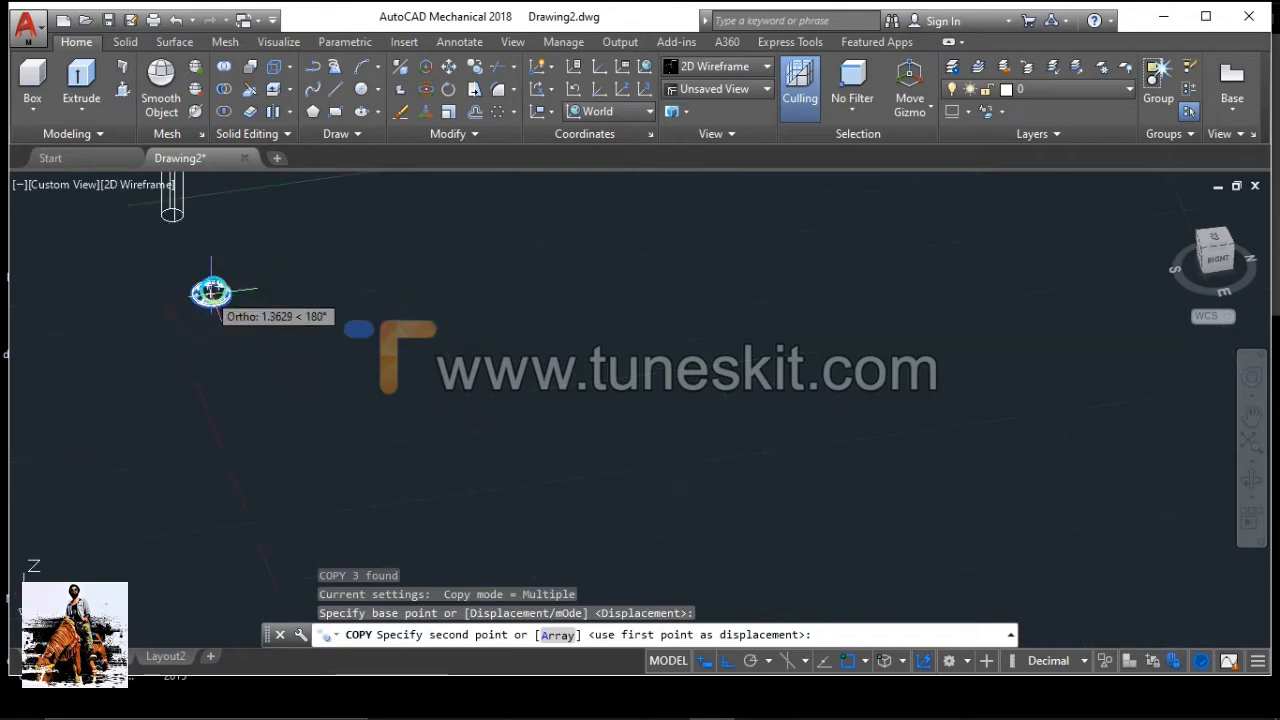
scroll(190, 234, up, 5)
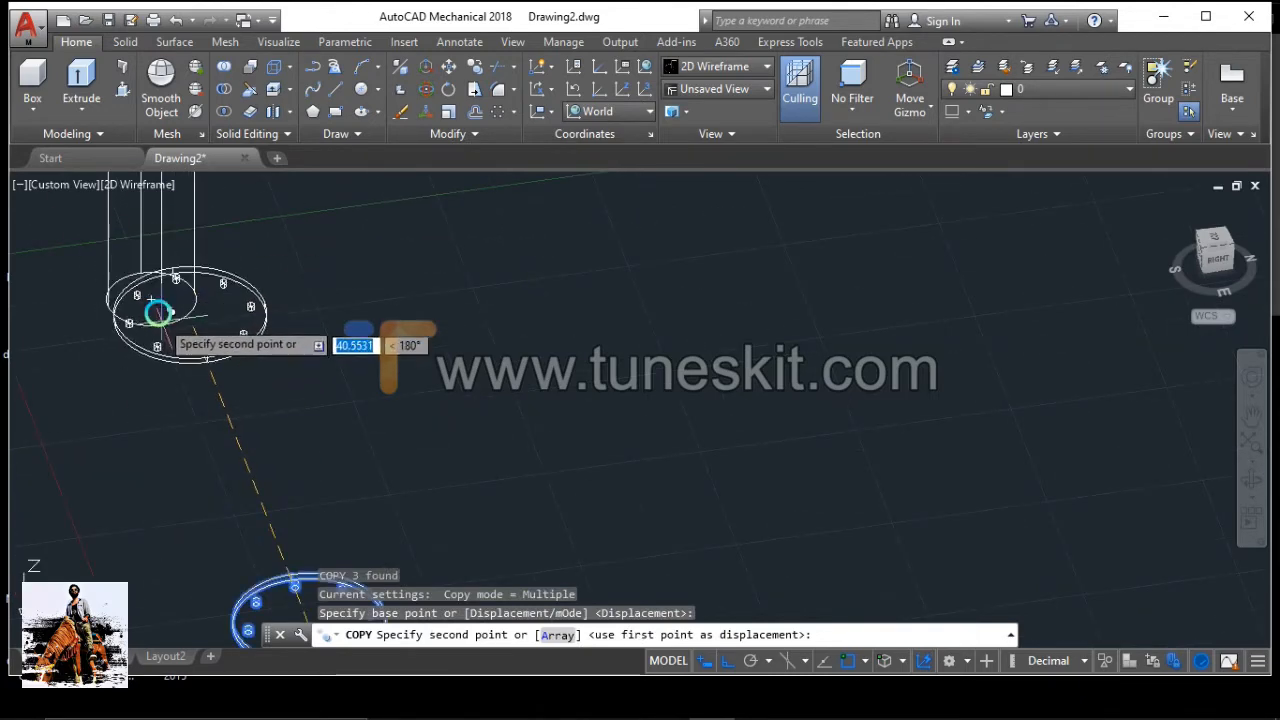
click(150, 298)
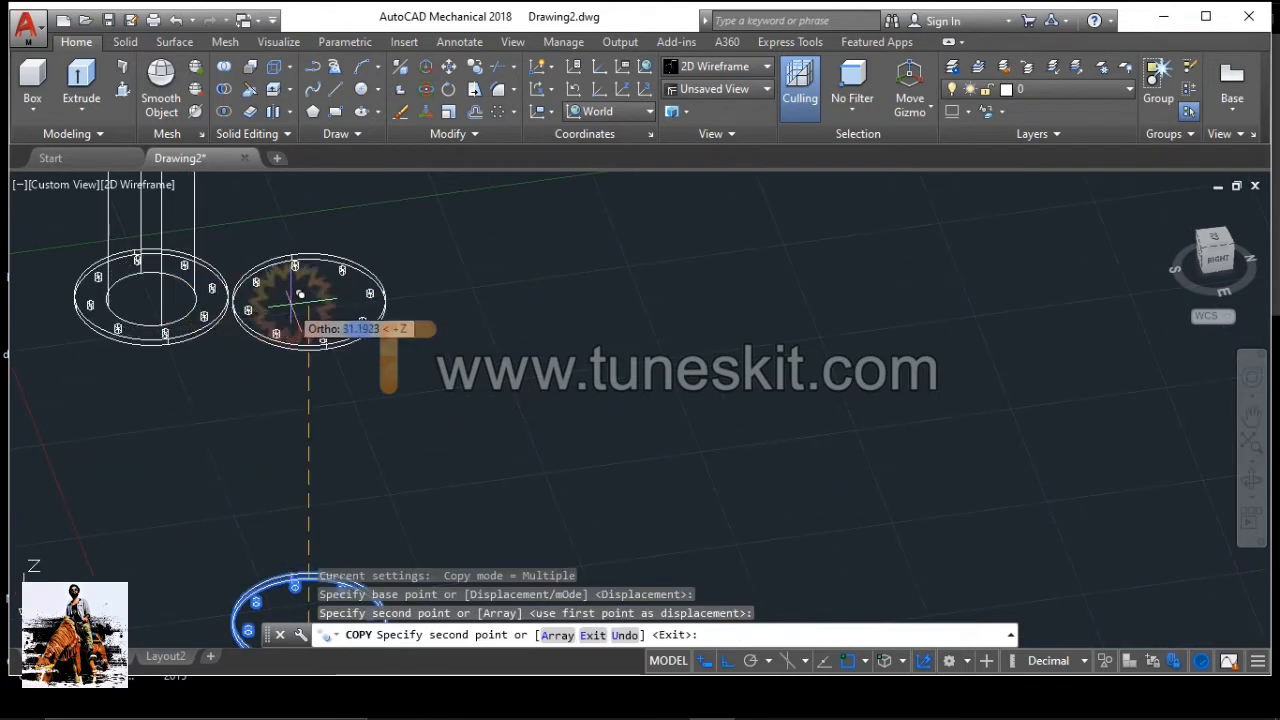
Place another copy of the perforated disc about 92 units straight above the original, beside the cylinder's upper end, and finish copying
scroll(286, 302, down, 5)
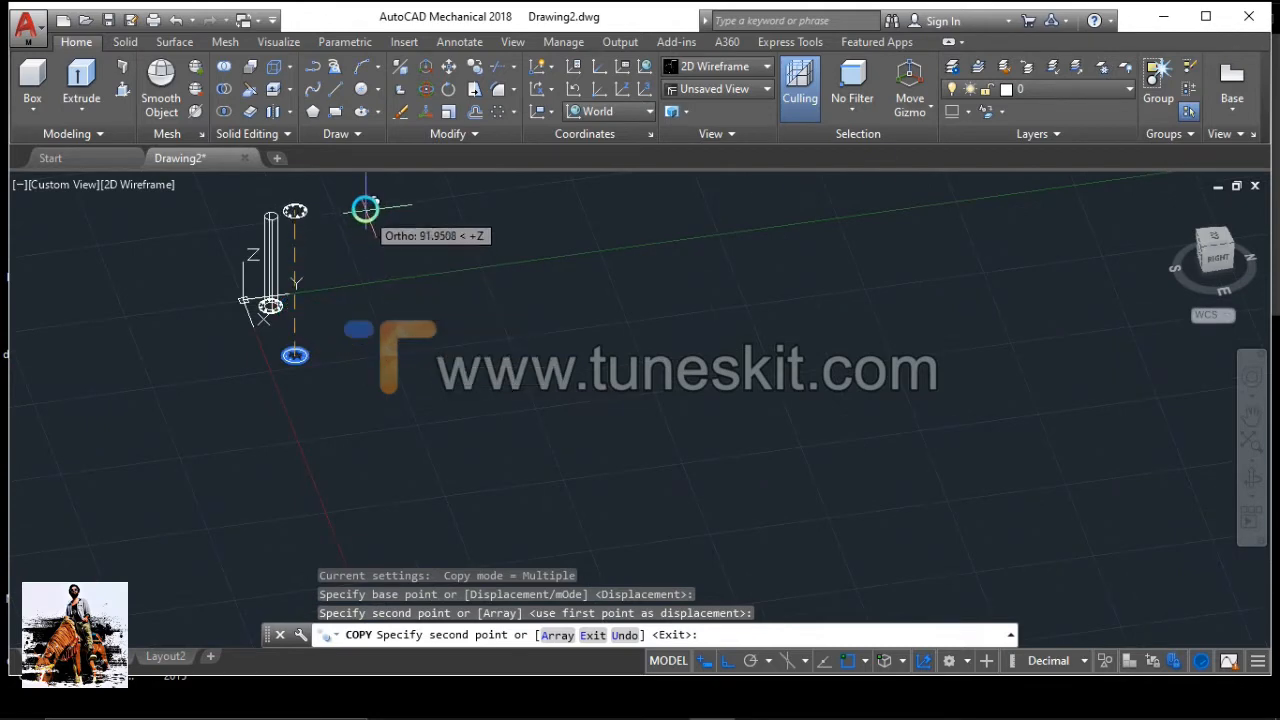
click(332, 216)
scroll(323, 214, up, 6)
scroll(334, 250, down, 4)
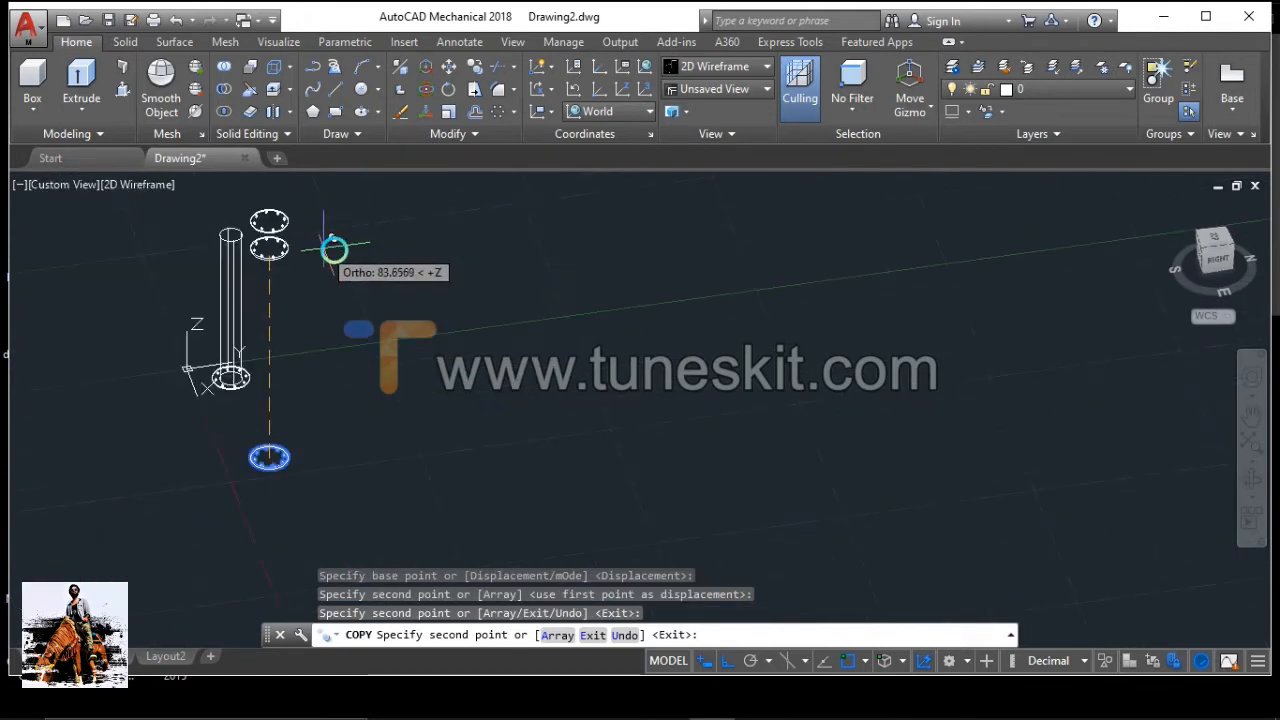
key(Escape)
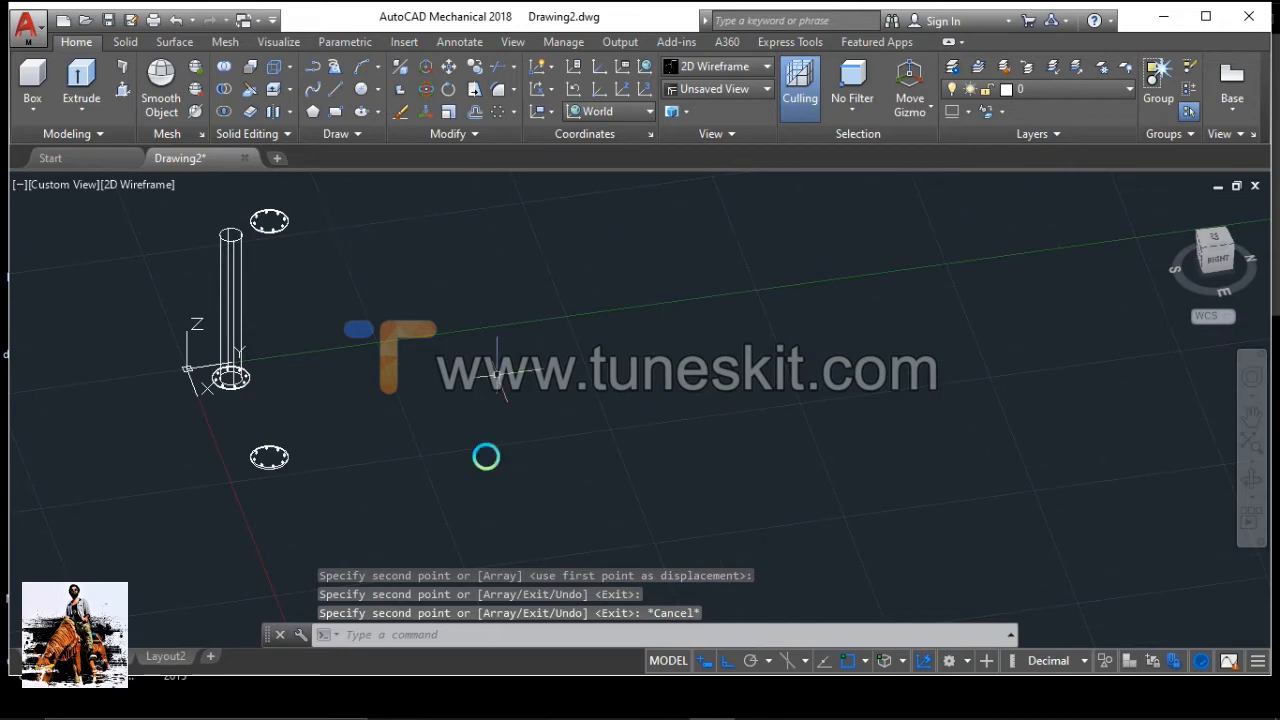
Move the upper disc copy by its centre onto the centre of the cylinder's top end
scroll(270, 204, up, 5)
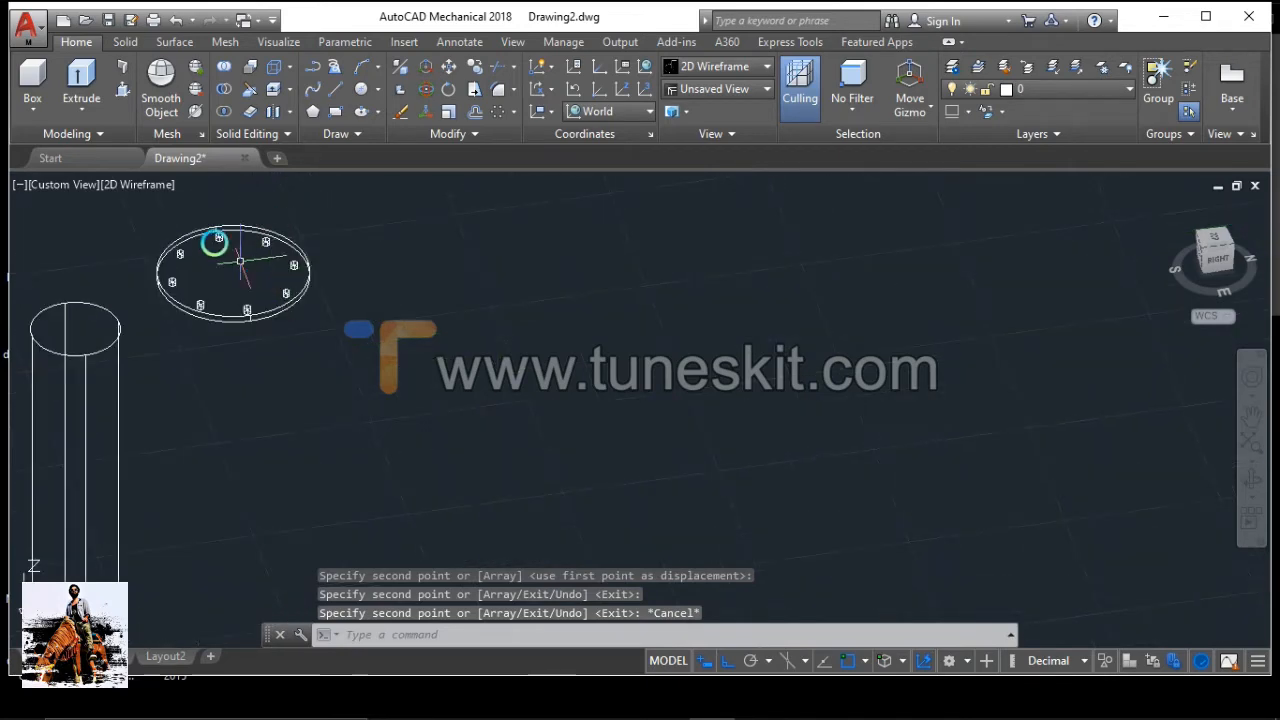
click(112, 214)
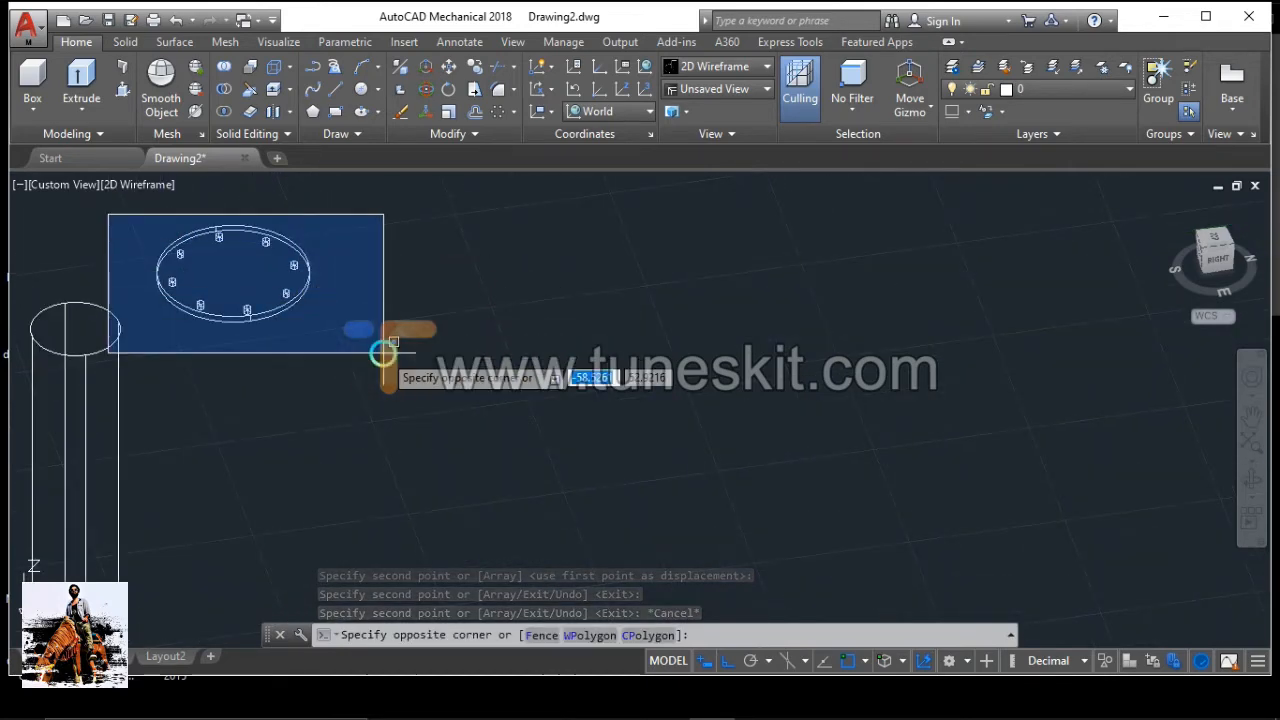
click(531, 343)
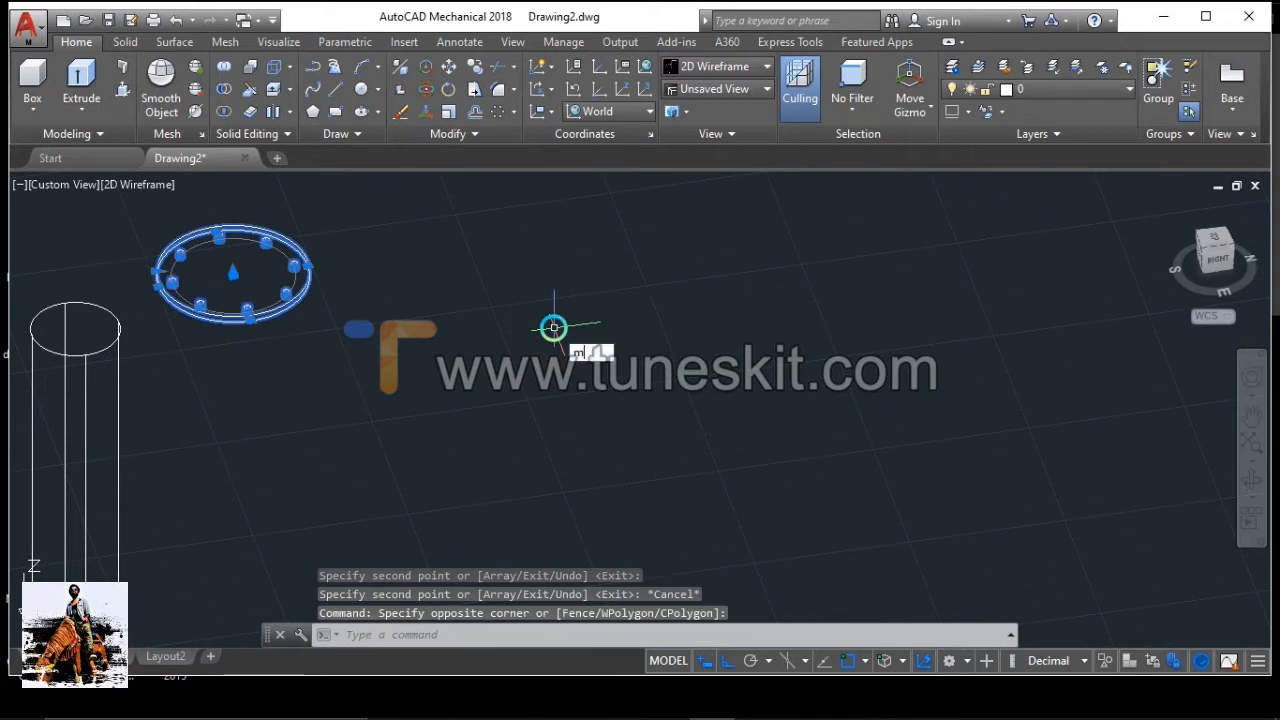
text(mo)
key(Return)
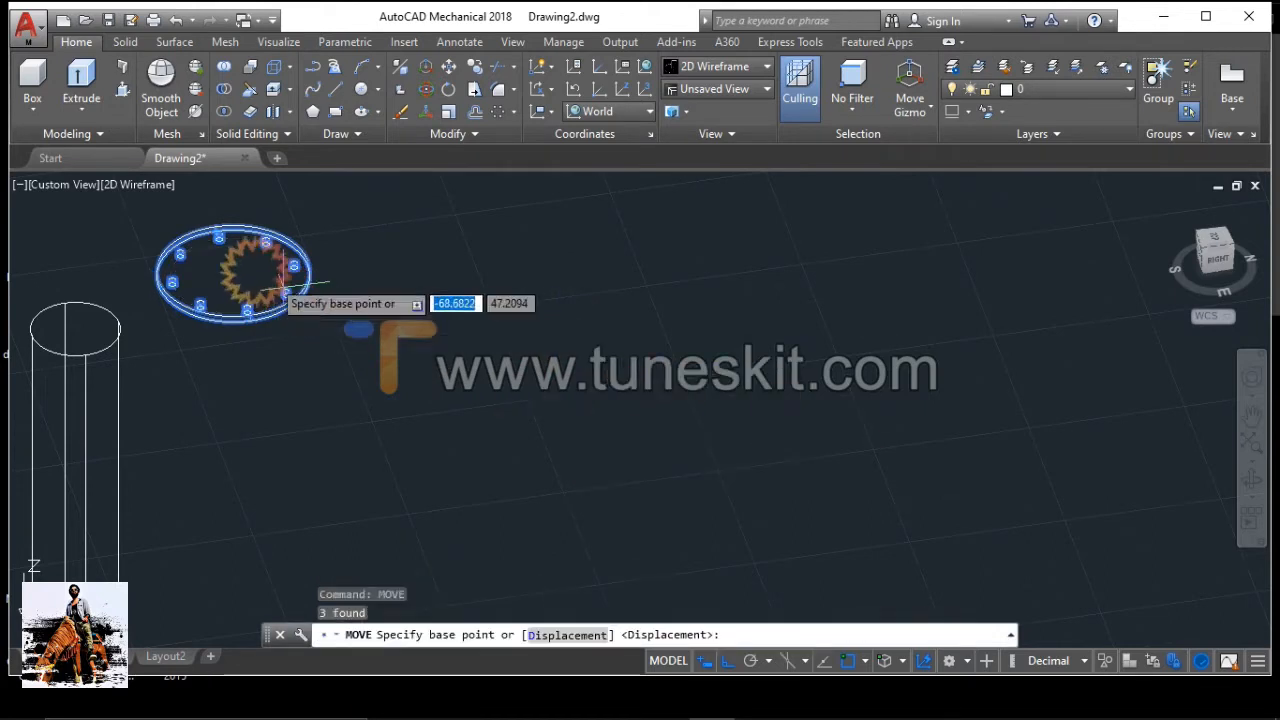
click(232, 271)
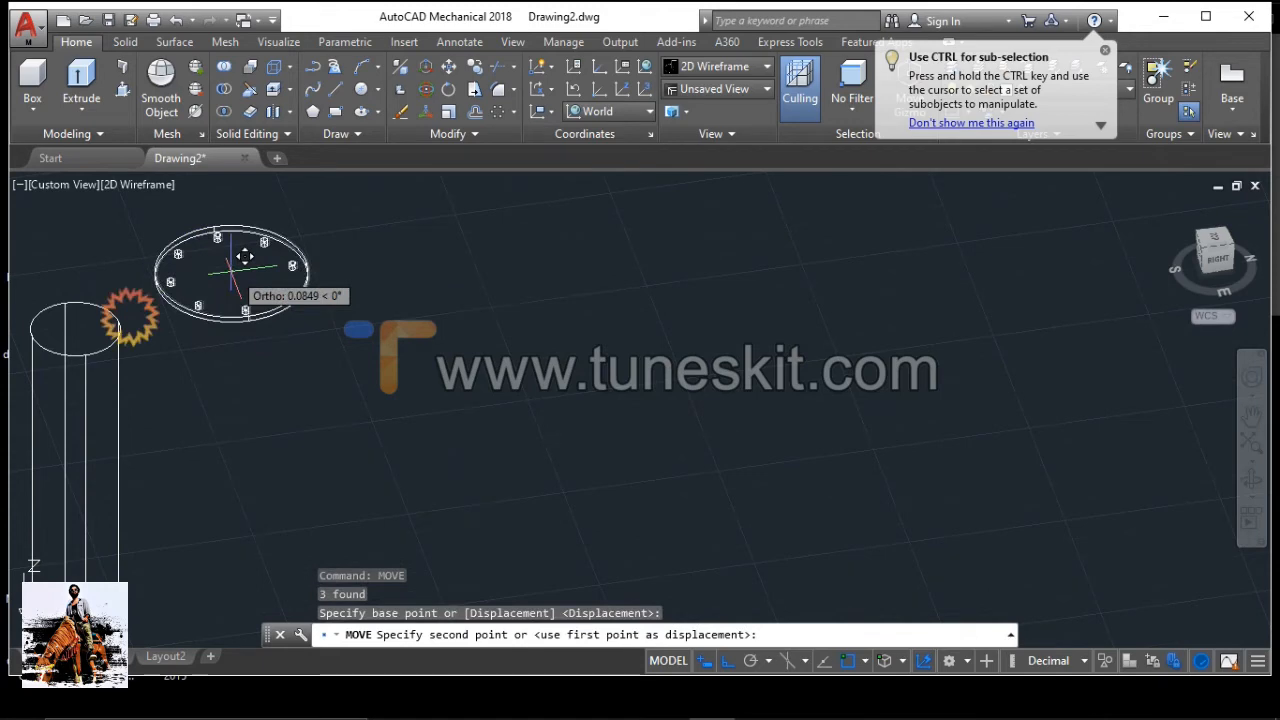
click(79, 328)
Delete the original perforated disc lying below the flanged cylinder
scroll(452, 360, down, 5)
scroll(434, 449, up, 3)
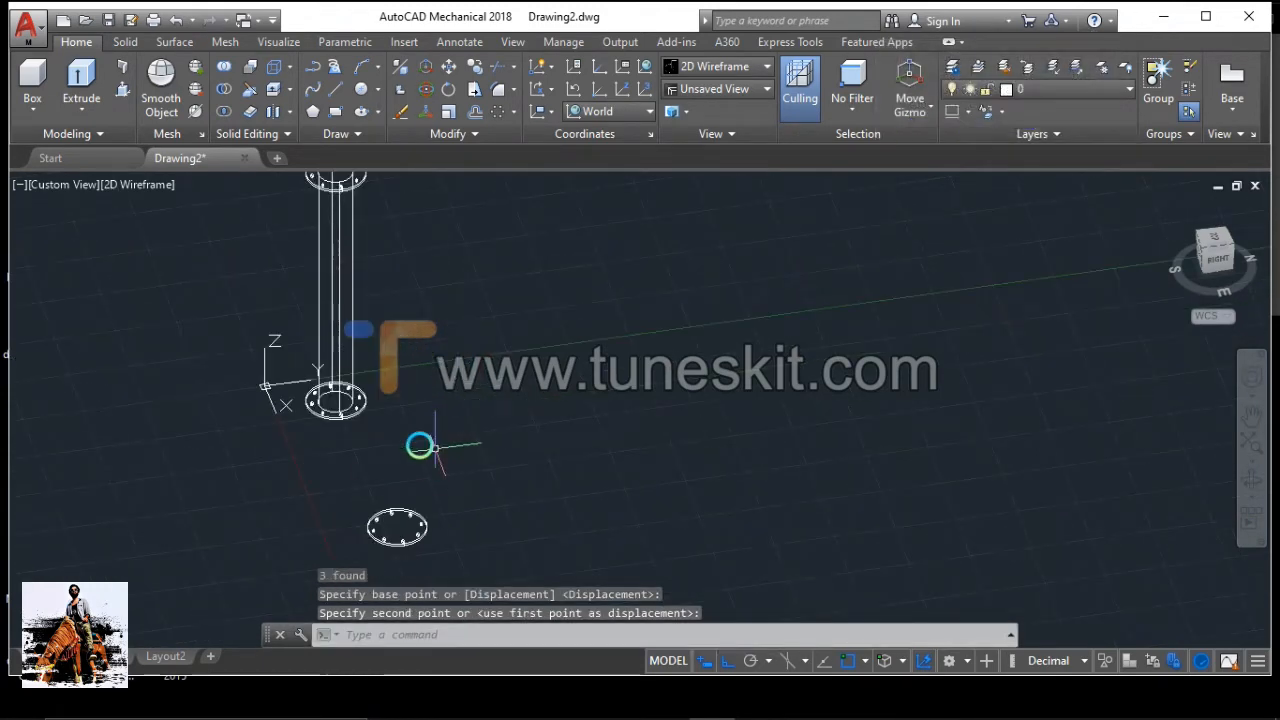
click(343, 486)
click(477, 562)
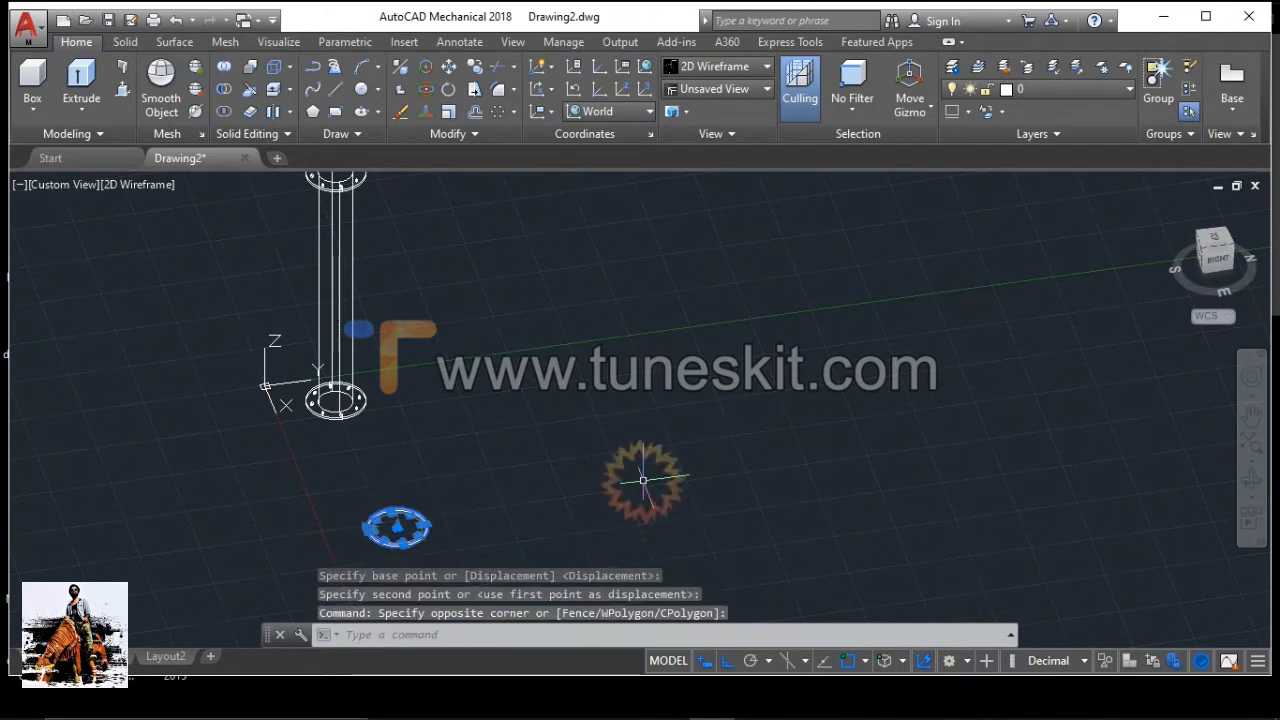
key(Delete)
scroll(506, 308, down, 2)
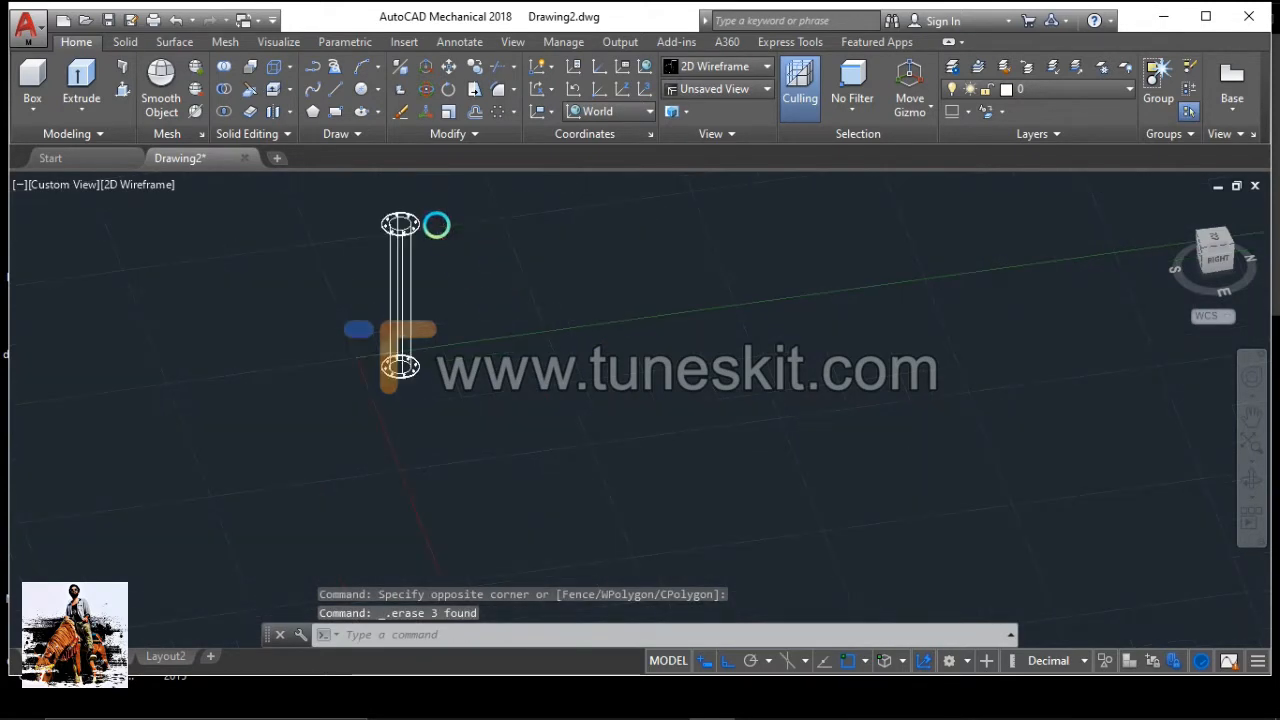
Draw a 16-diameter circle in the free space beside the flanged cylinder
scroll(436, 224, up, 2)
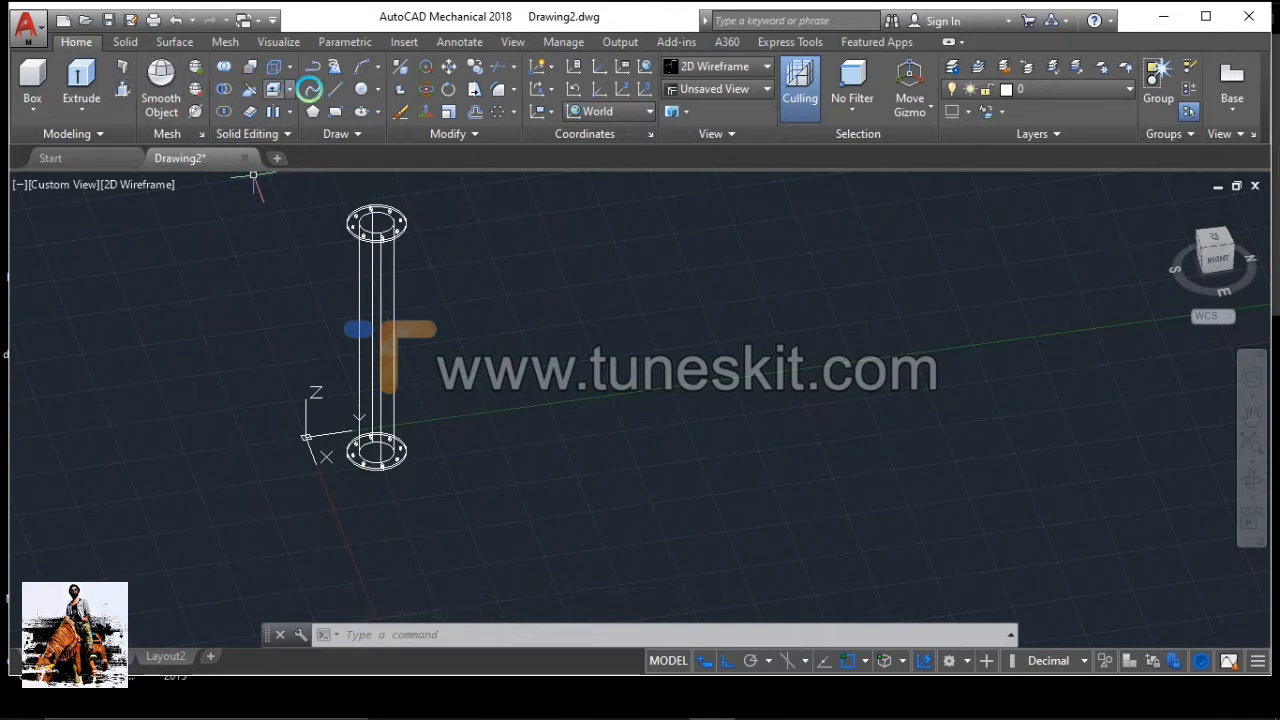
click(362, 88)
click(636, 443)
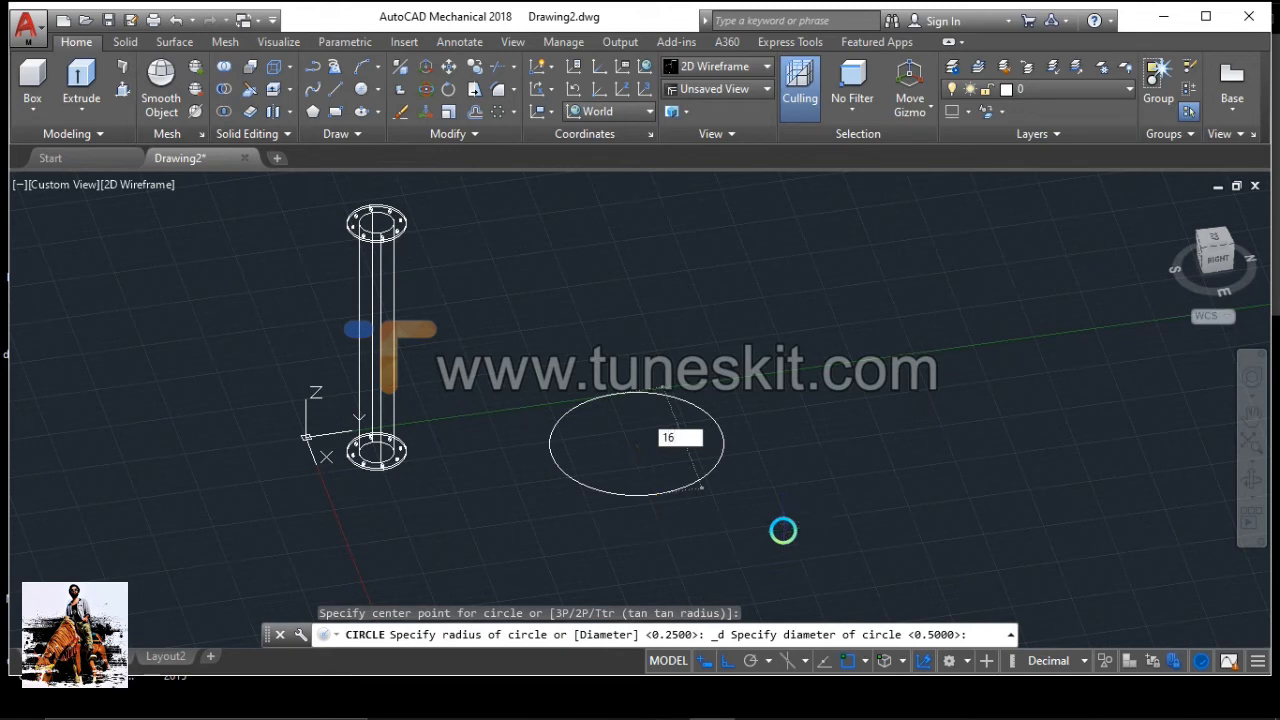
key(Return)
Draw a guide line about 6.9 long from the large circle's centre toward its edge along the 180-degree direction
scroll(660, 470, up, 4)
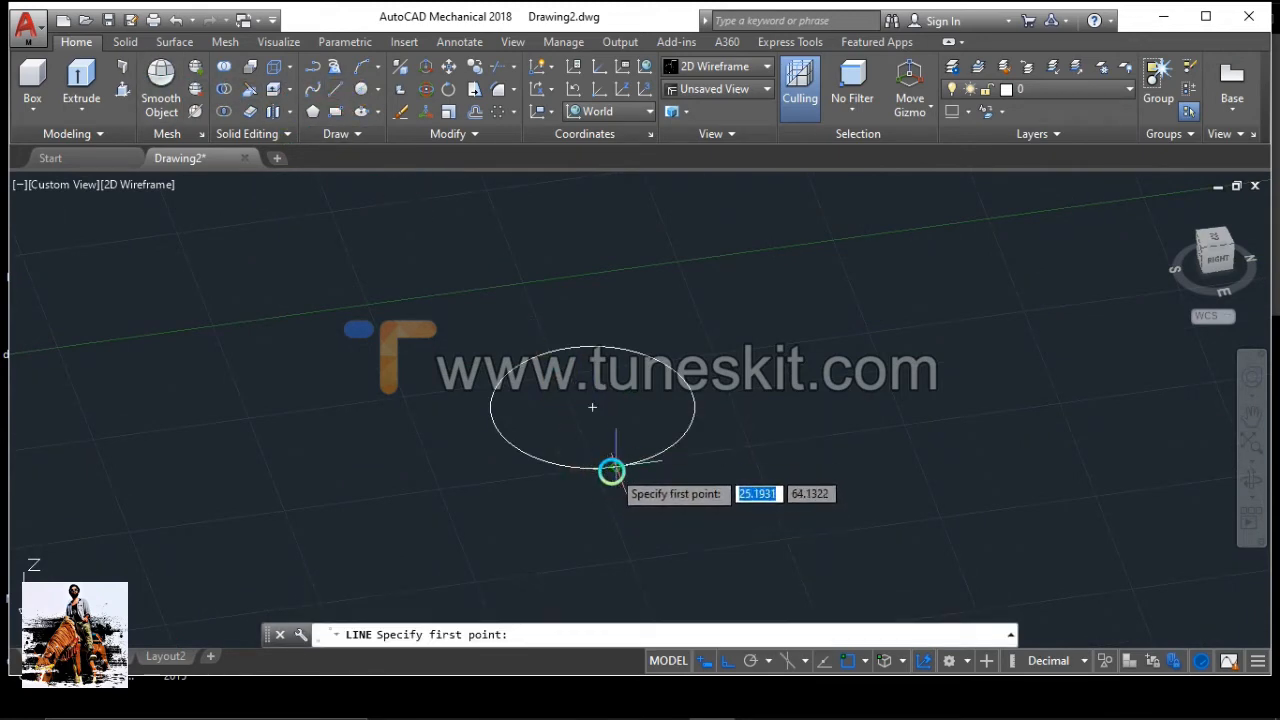
click(593, 407)
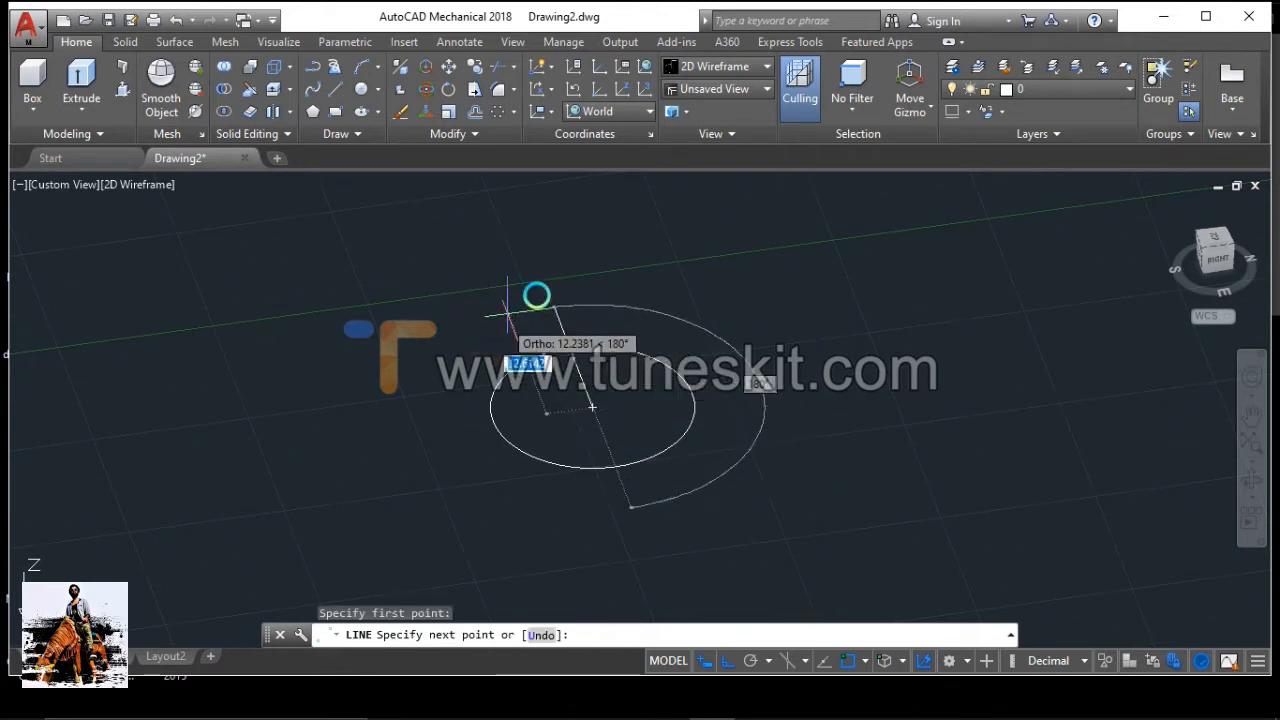
scroll(588, 368, up, 2)
scroll(588, 368, up, 5)
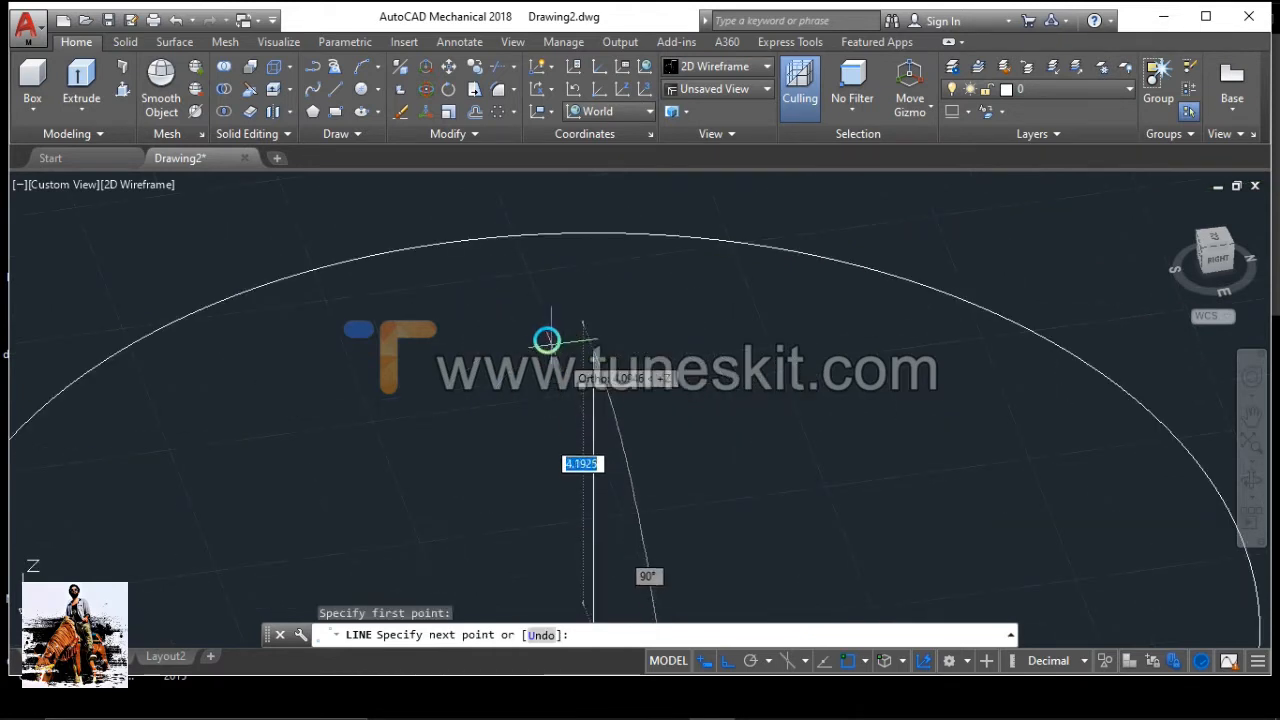
click(468, 297)
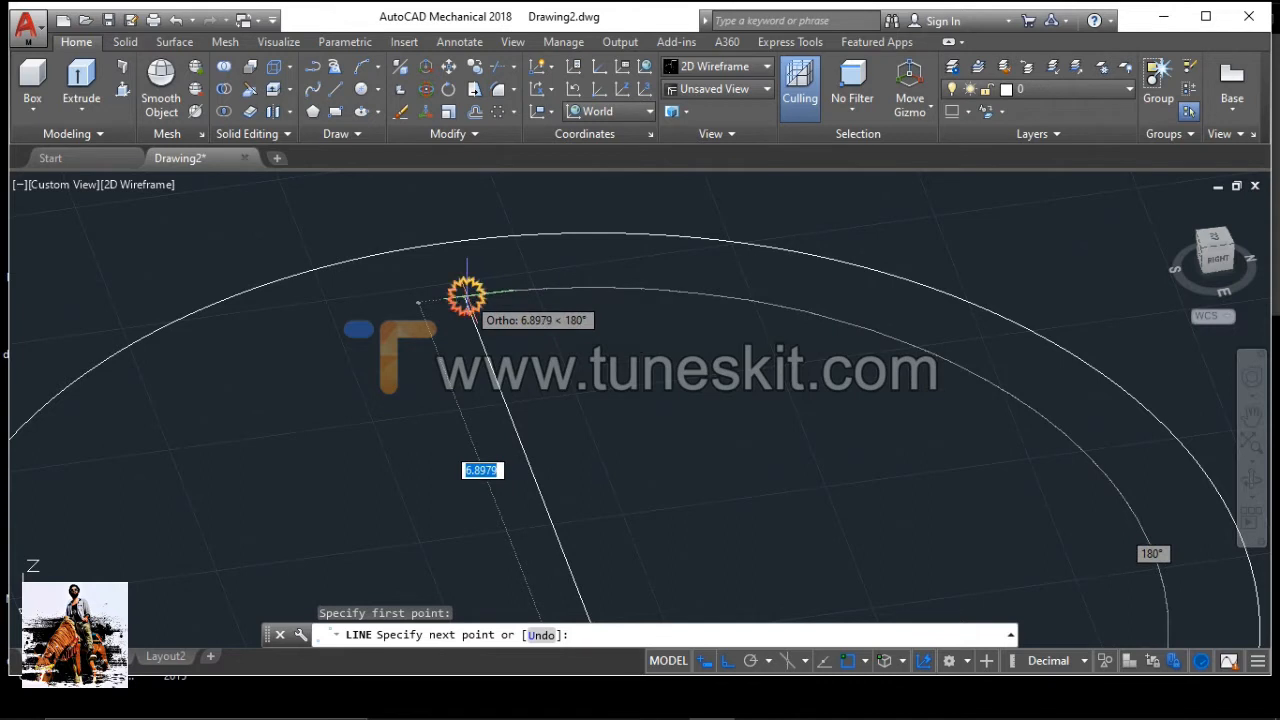
key(Escape)
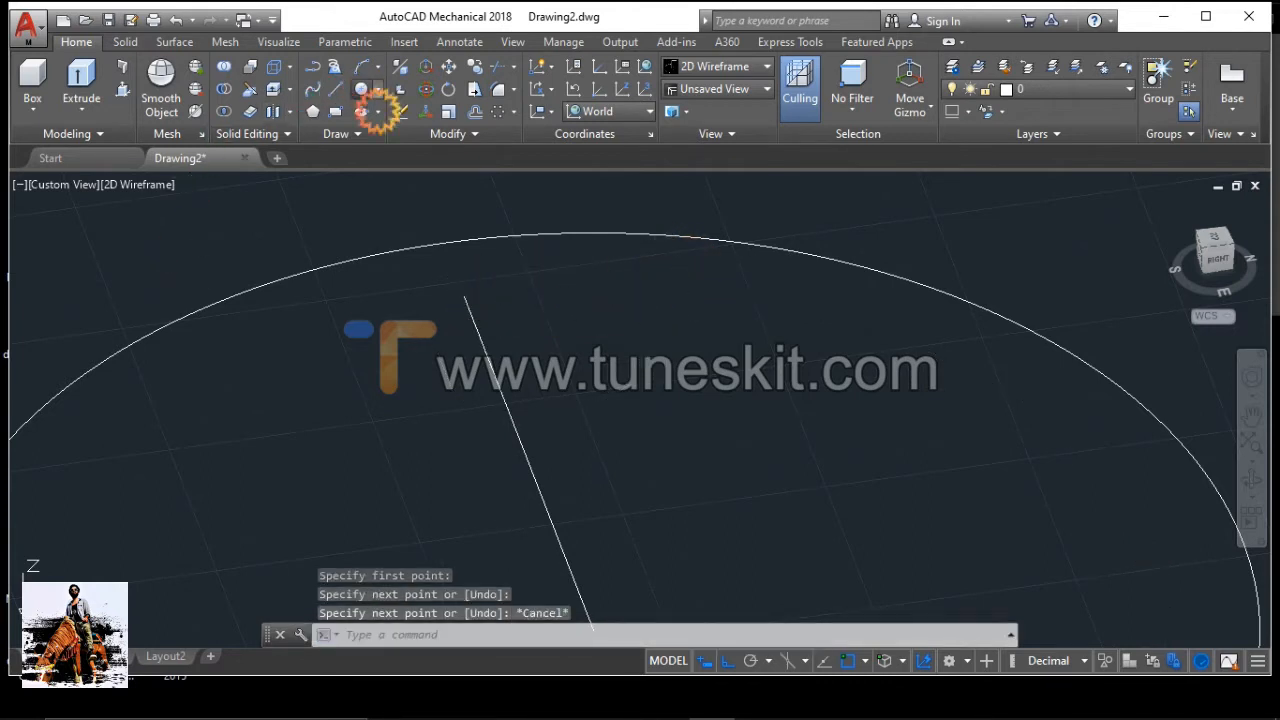
Draw a 0.5-diameter circle centred on the guide line's outer end, and delete the guide line
click(361, 89)
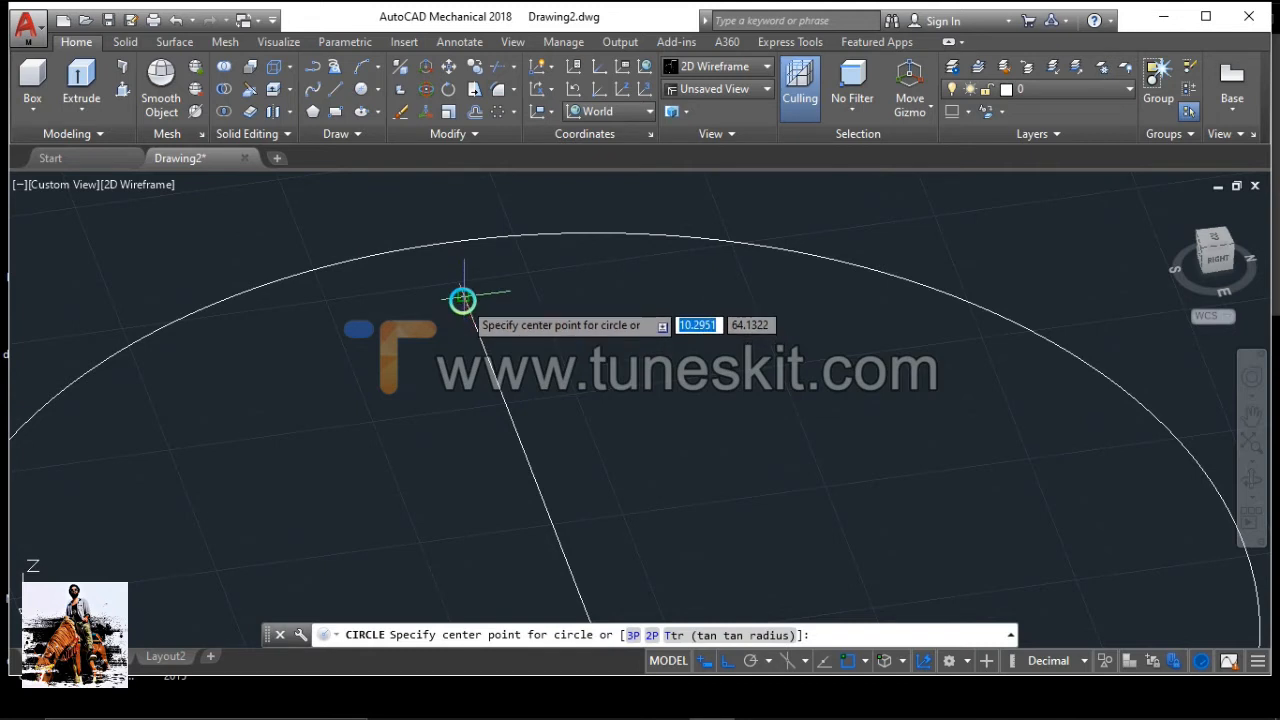
click(462, 299)
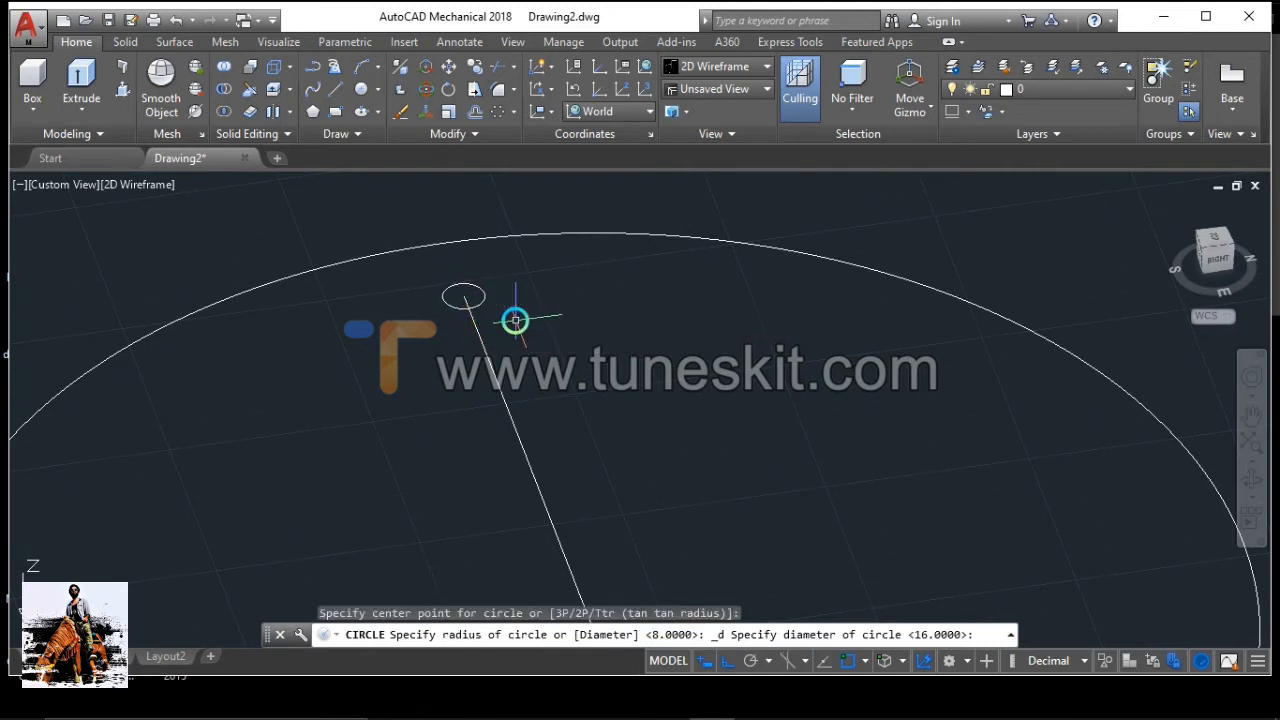
key(Return)
scroll(591, 343, down, 3)
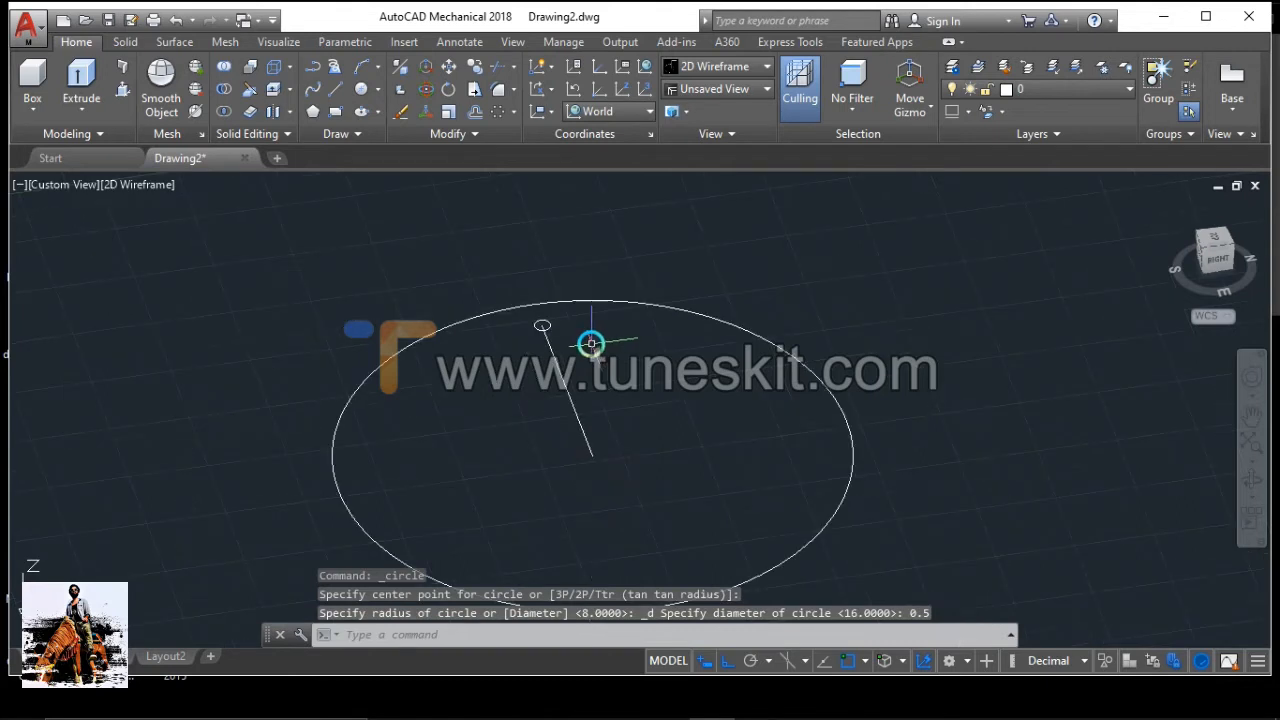
click(574, 397)
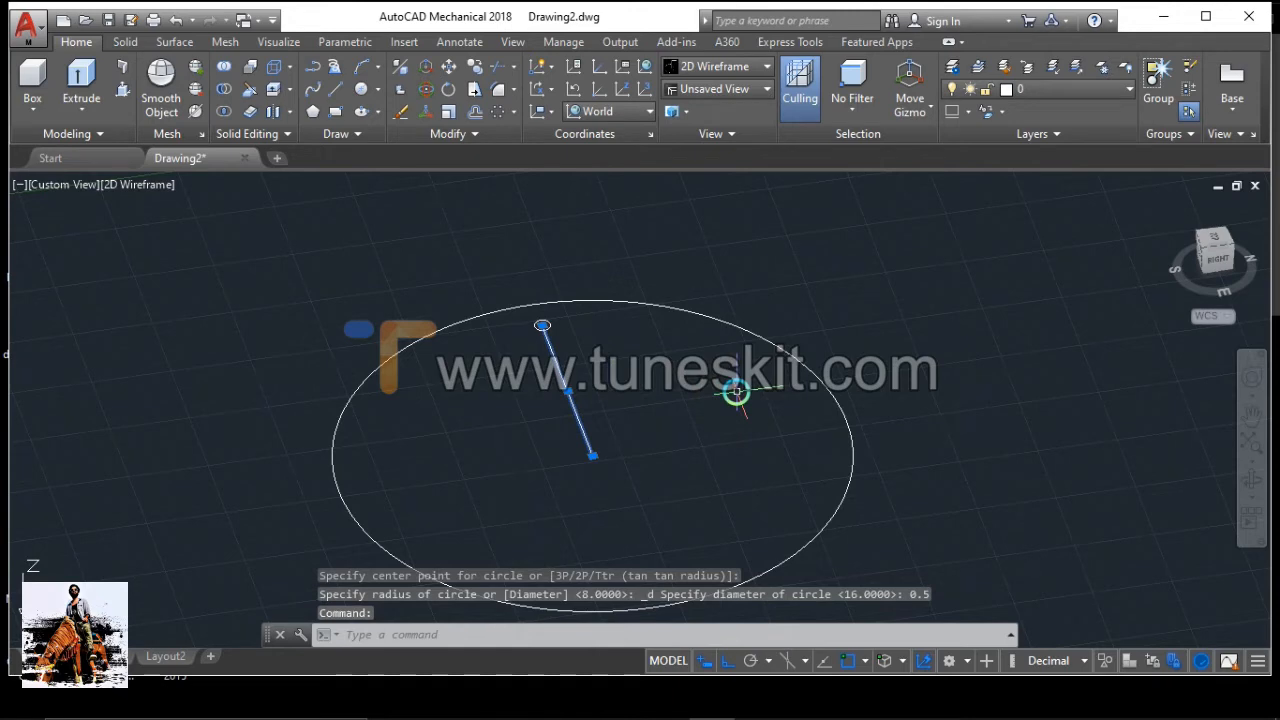
key(Delete)
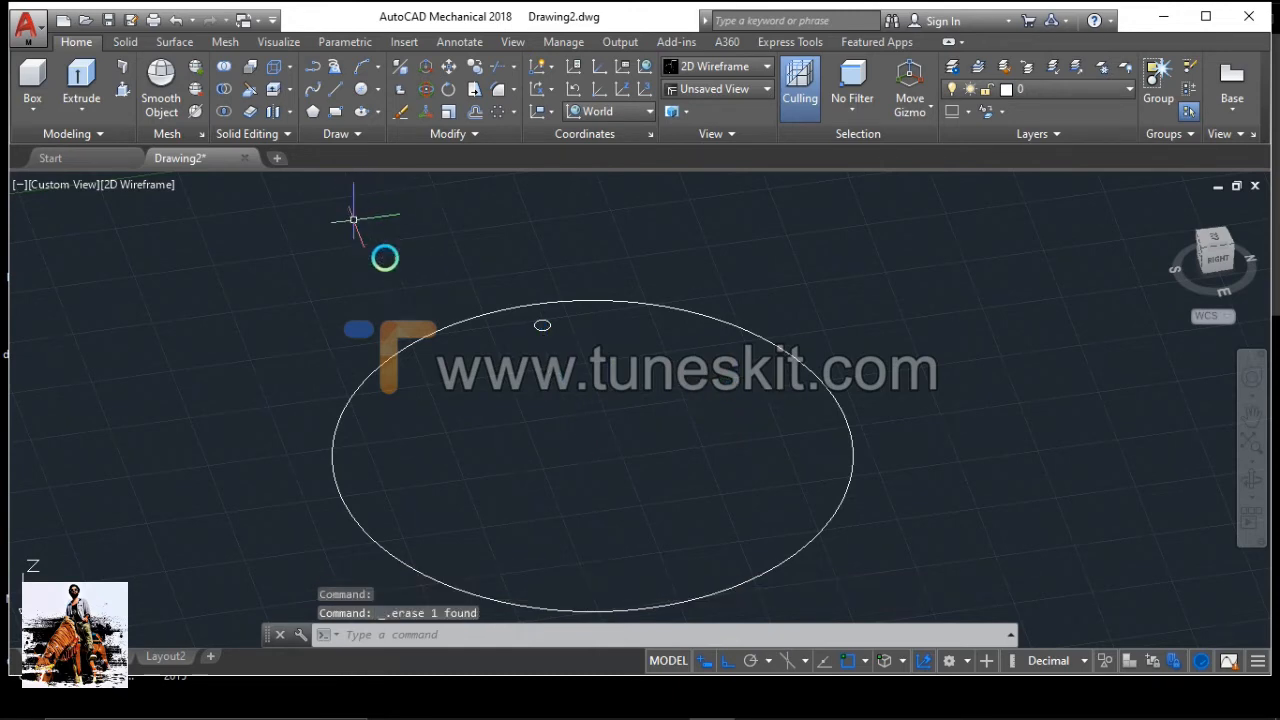
Create a polar array of the small hole circle around the 16-diameter circle's centre with 12 items over 360 degrees
click(549, 326)
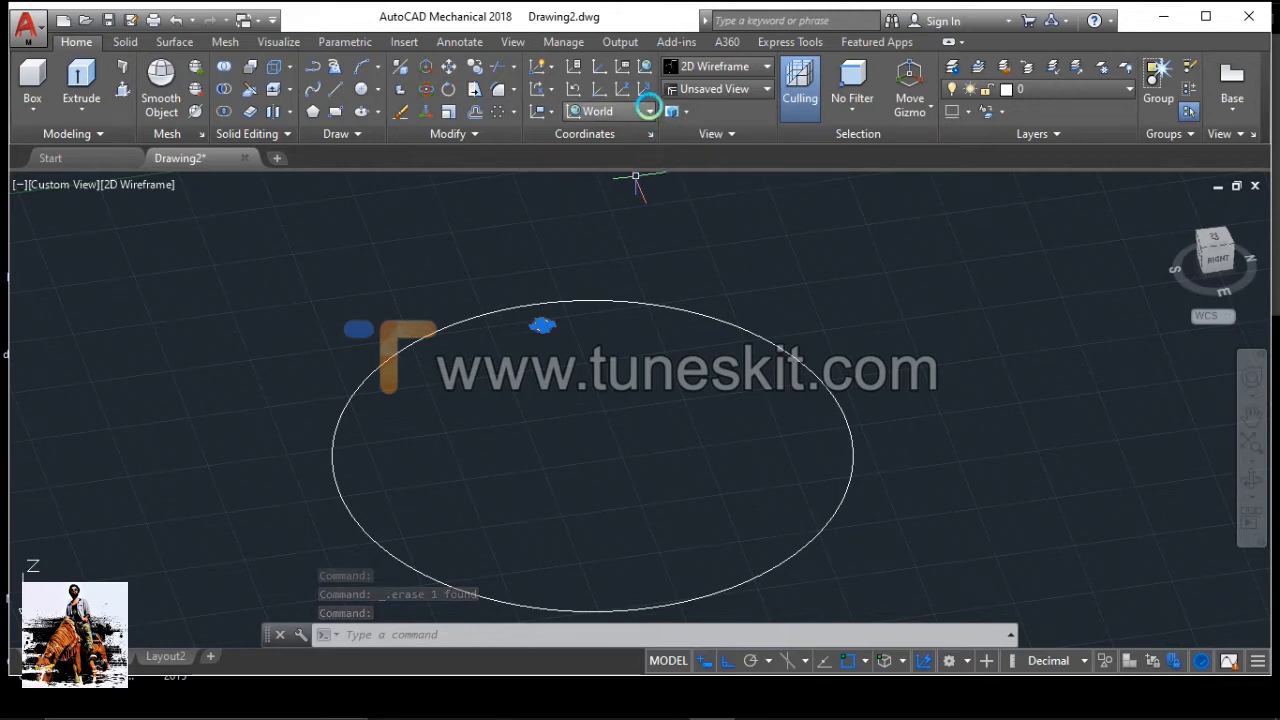
click(509, 113)
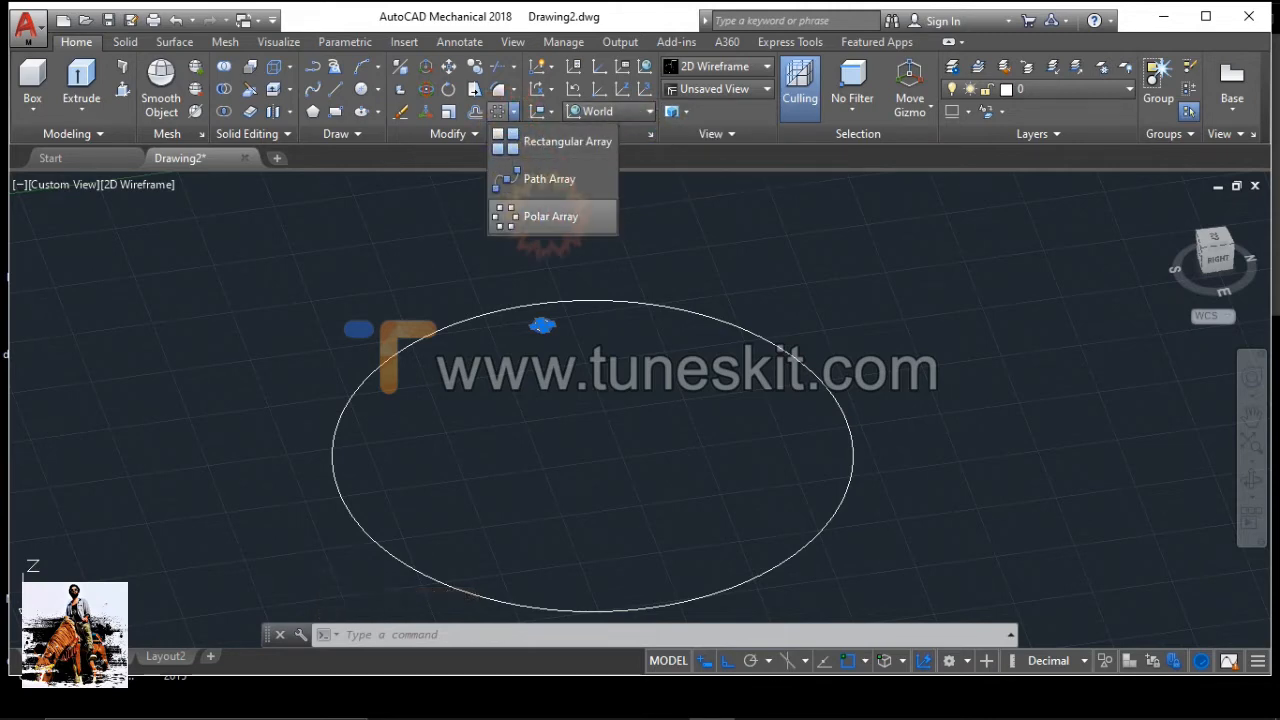
click(543, 214)
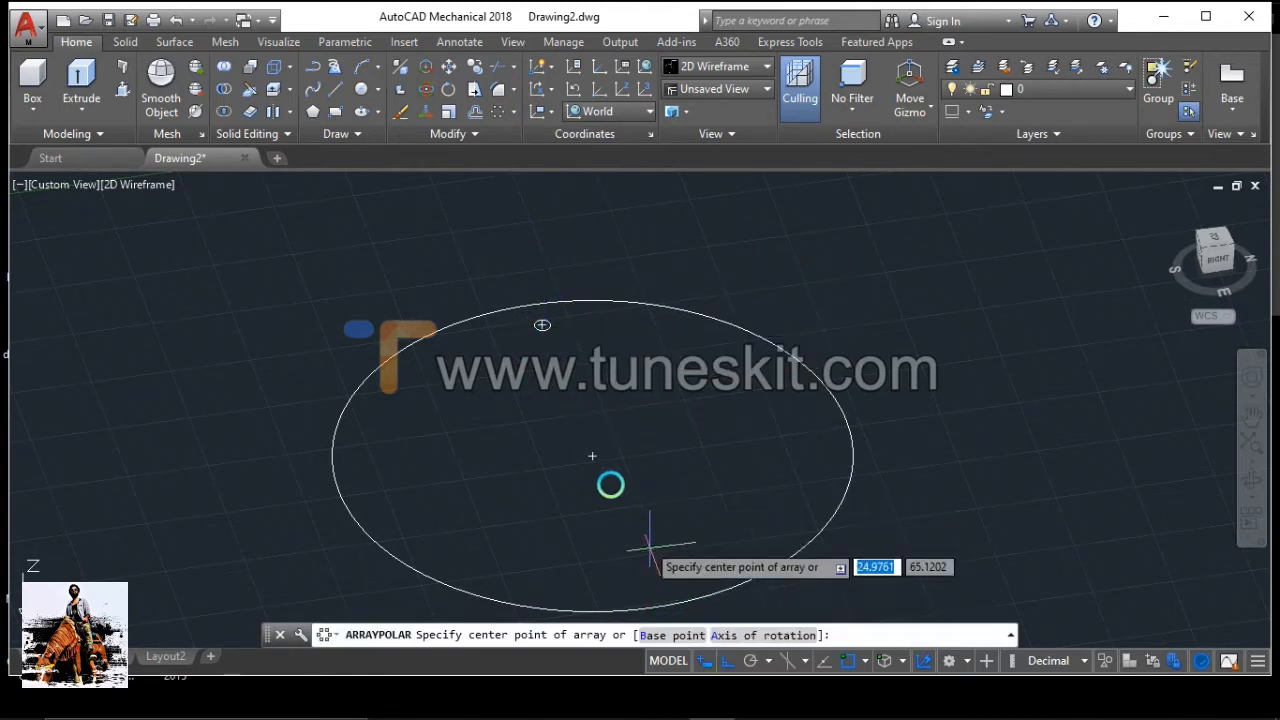
click(593, 450)
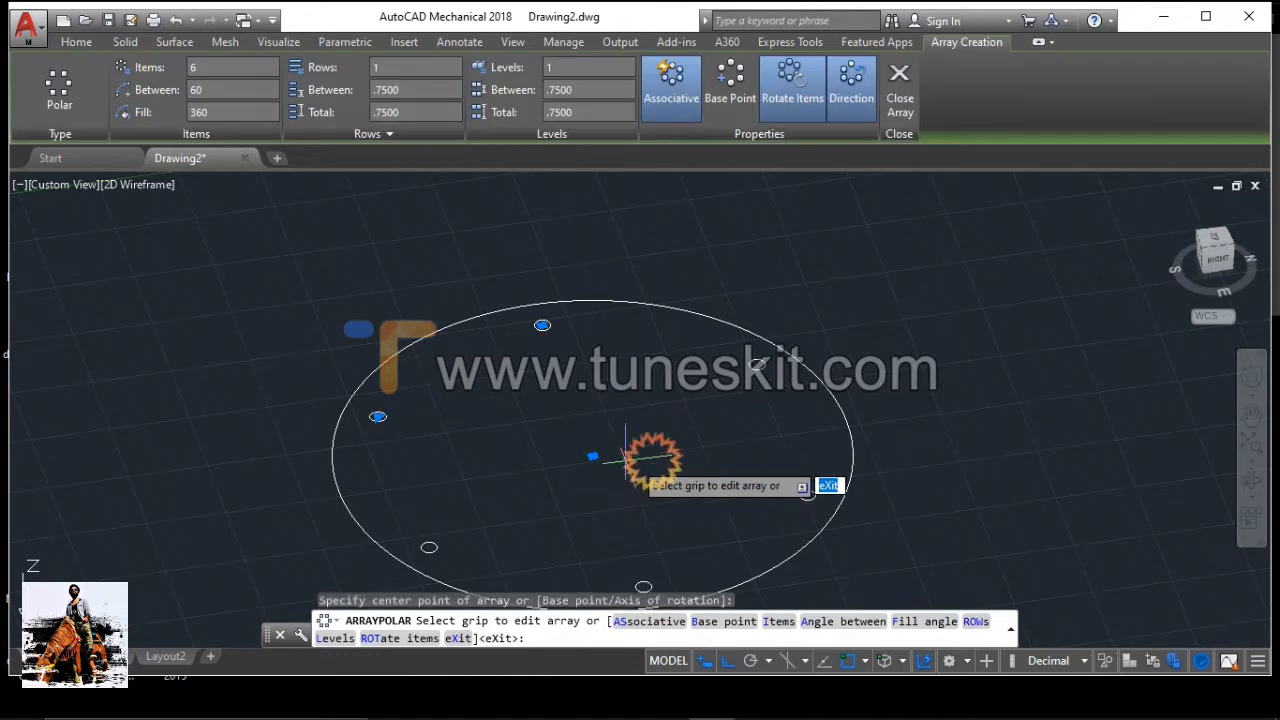
click(355, 90)
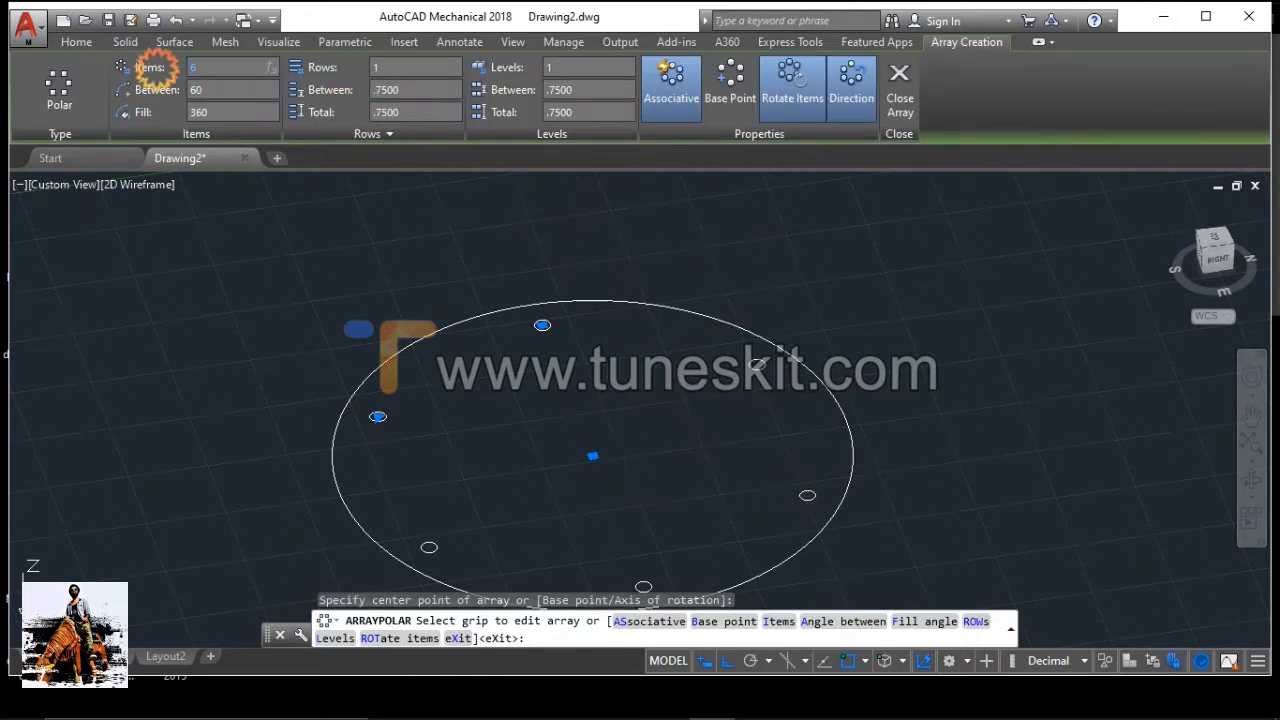
text(12)
key(Return)
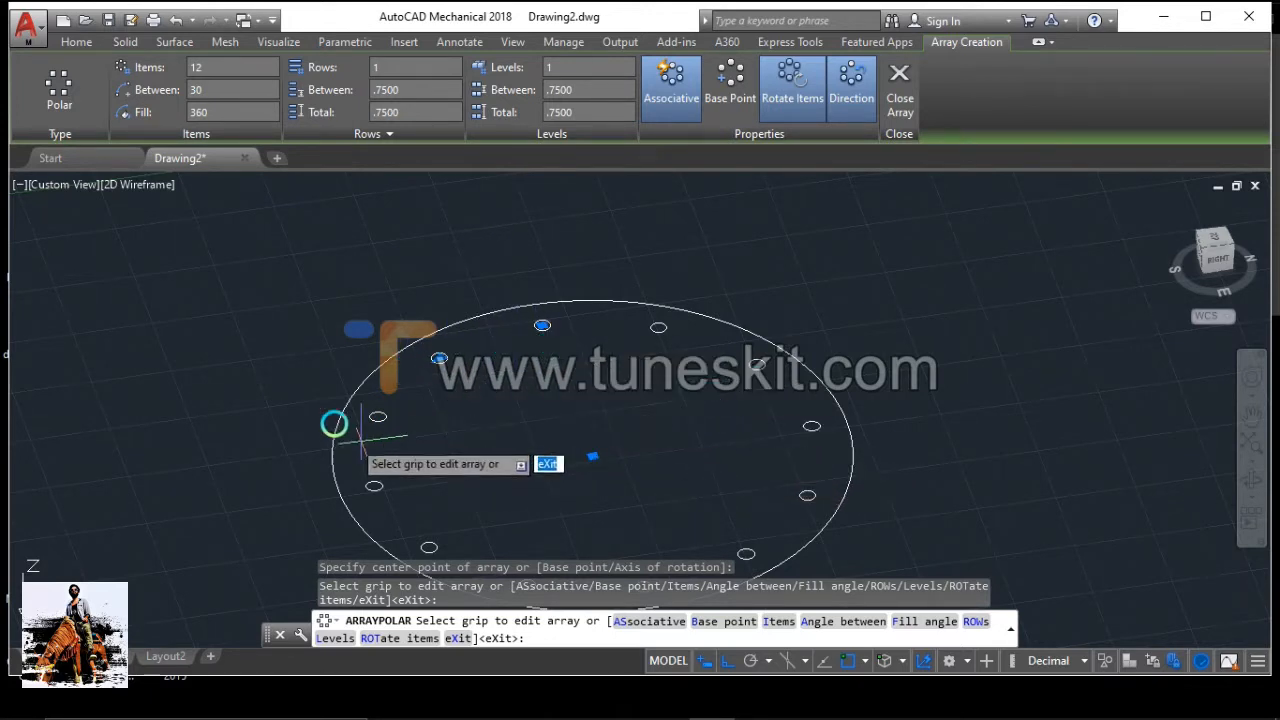
scroll(446, 500, down, 2)
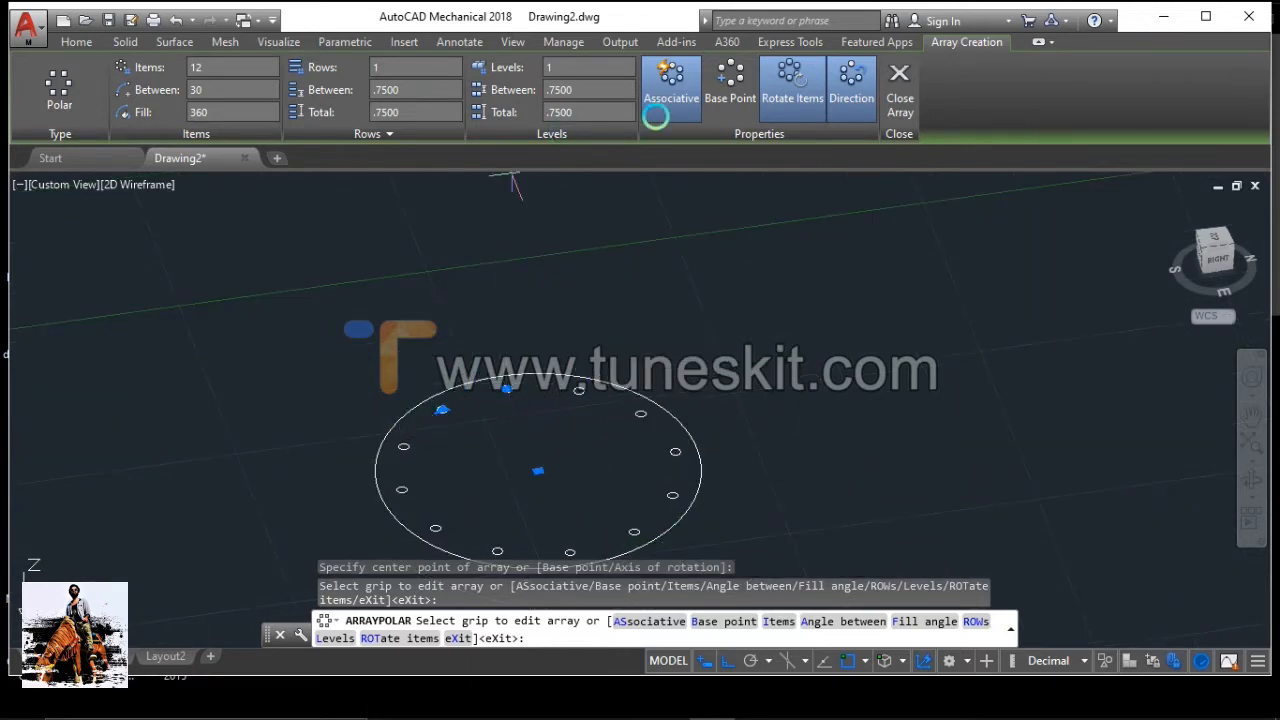
click(900, 80)
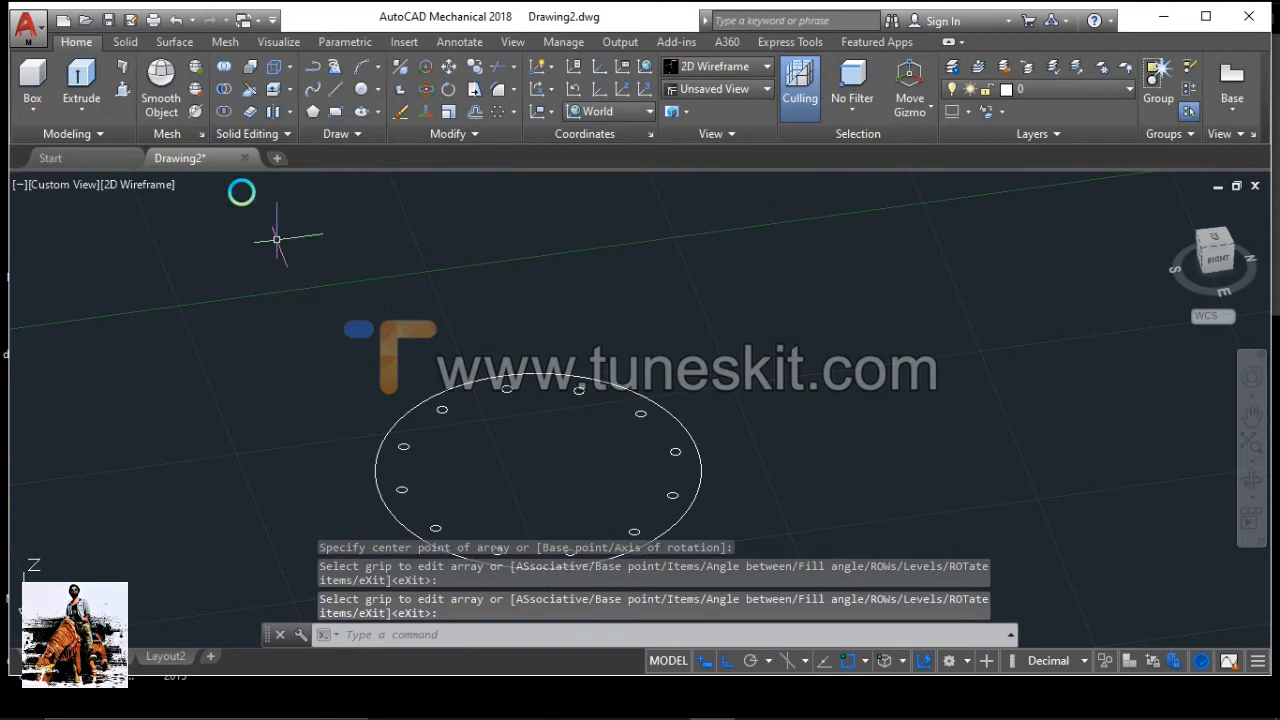
Presspull the area between the 16-diameter circle and its 12 hole circles upward to a height of 0.5
click(119, 91)
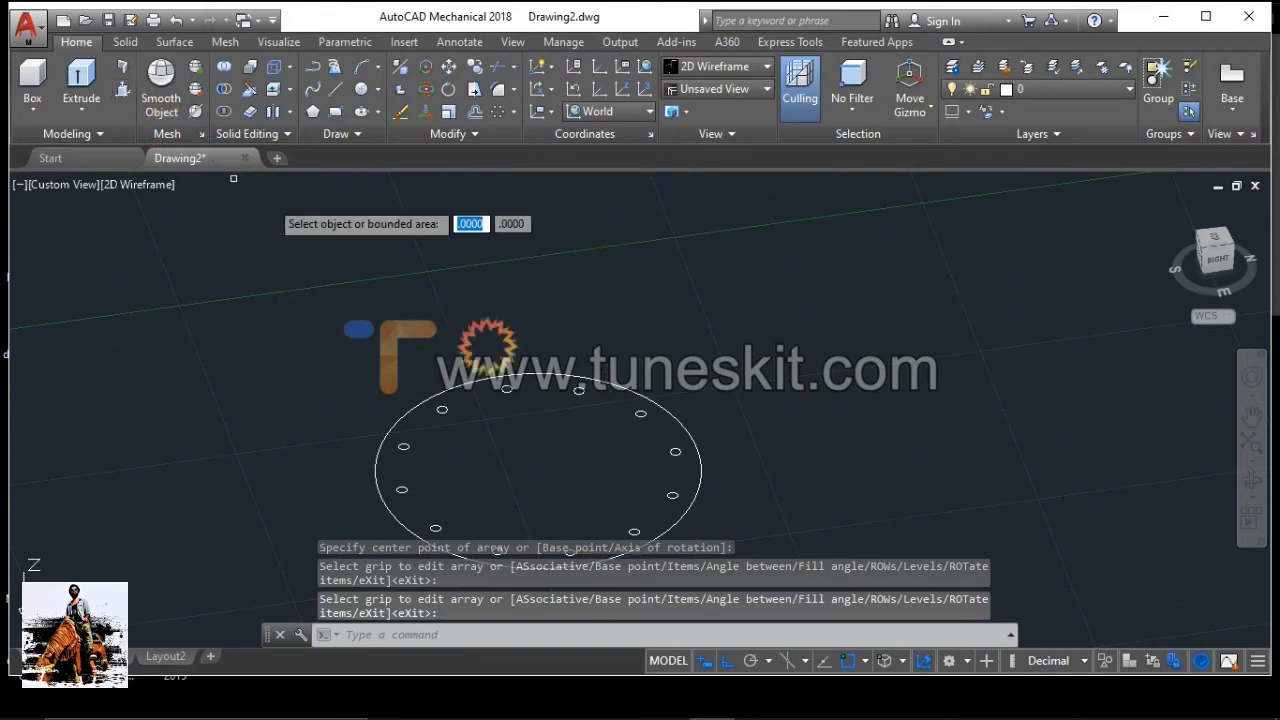
click(546, 411)
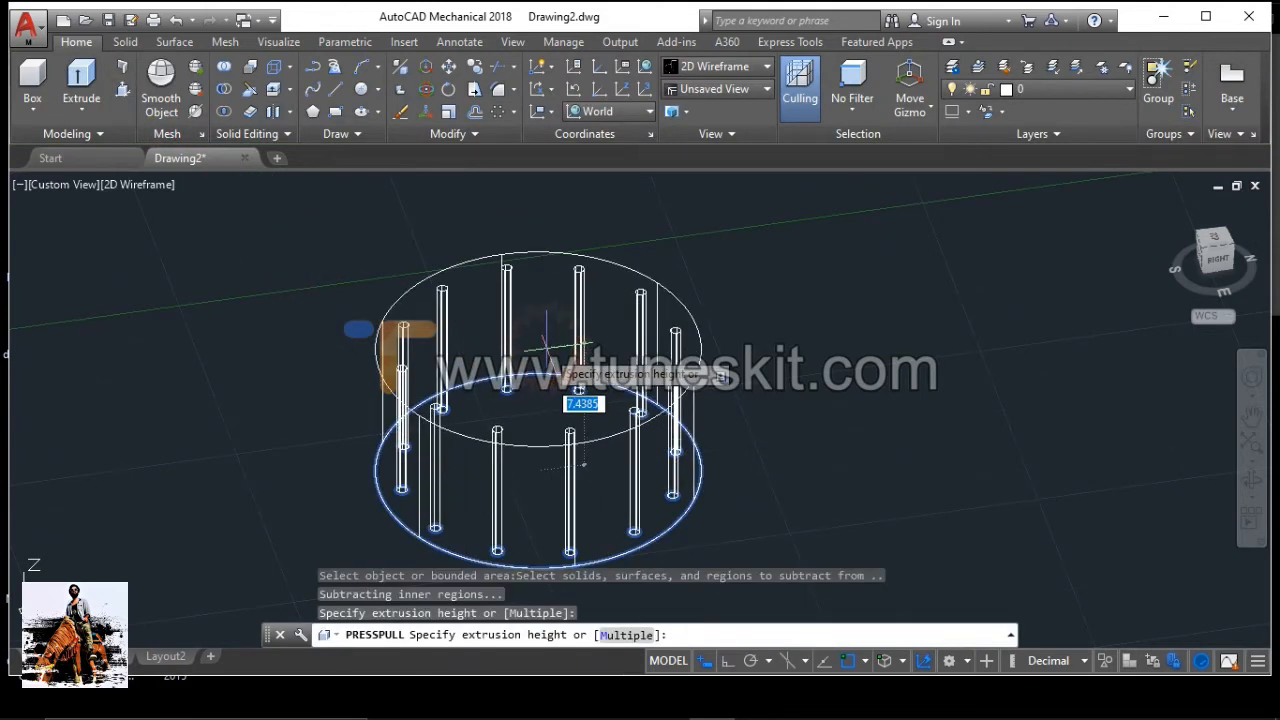
key(Return)
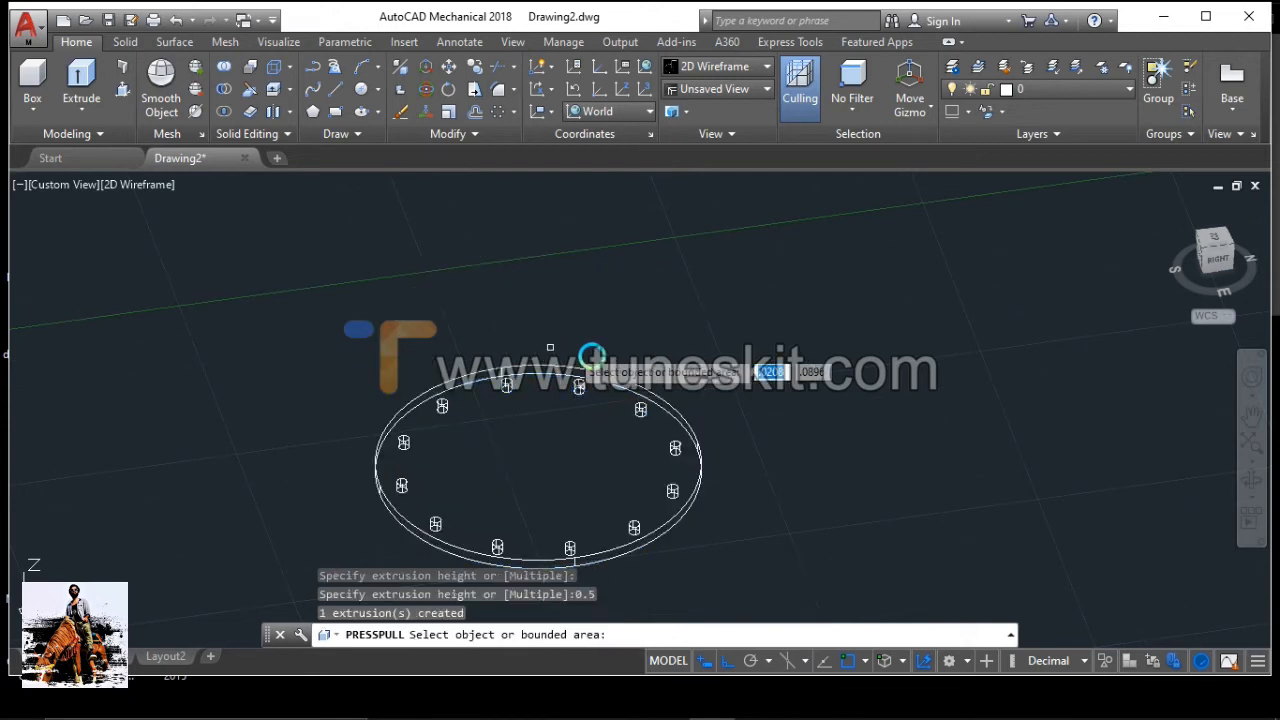
scroll(592, 380, down, 5)
scroll(590, 460, up, 3)
scroll(585, 430, down, 3)
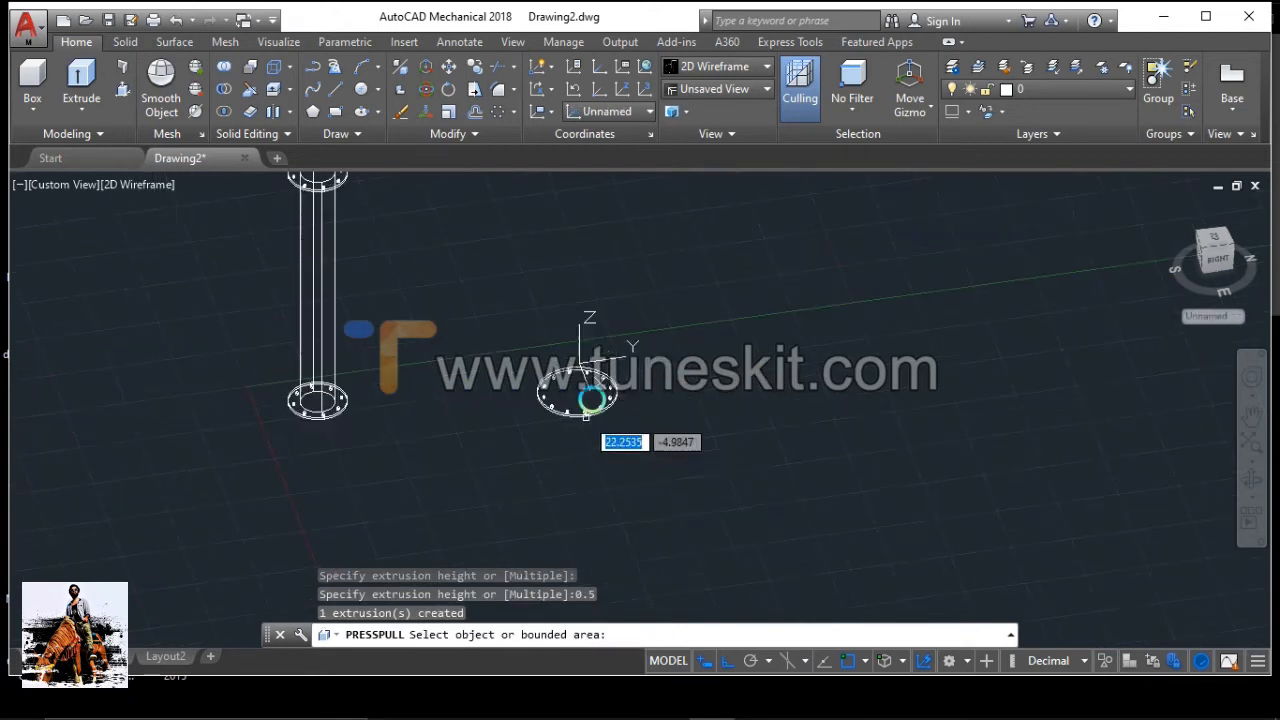
Draw a line from the quadrant on the lower flange's outer edge to the flange's centre
scroll(600, 355, up, 2)
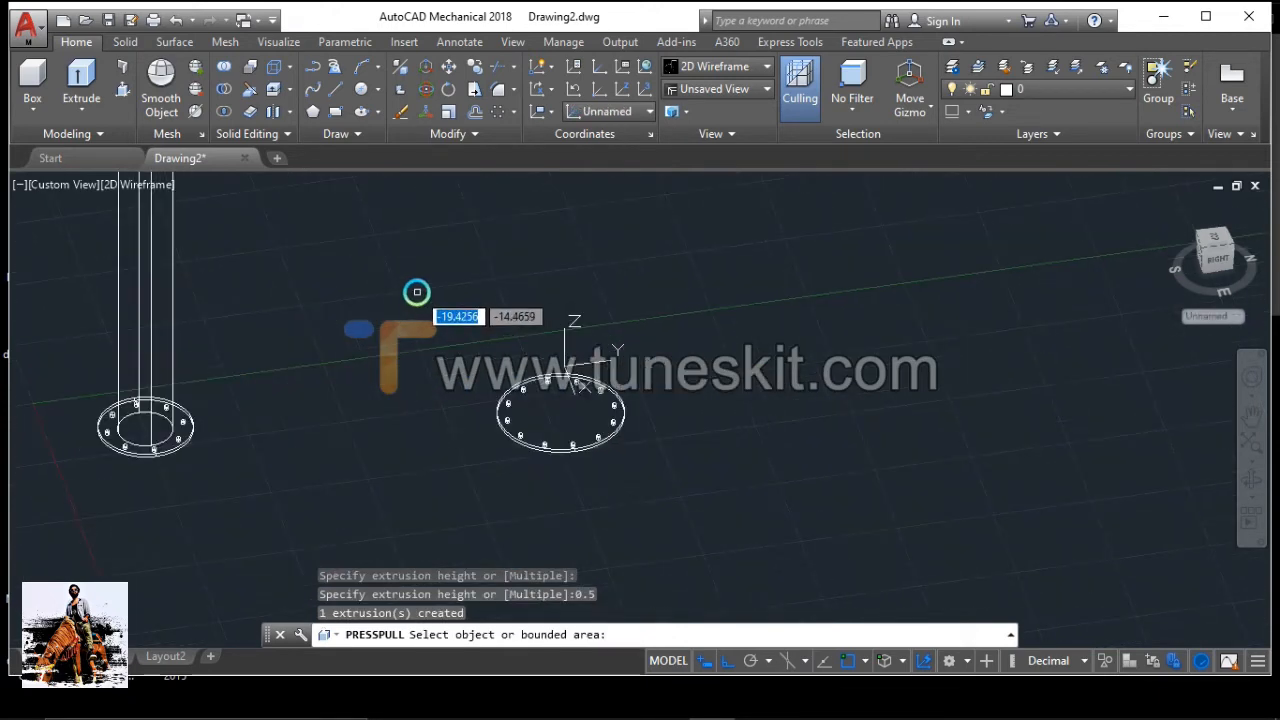
key(Escape)
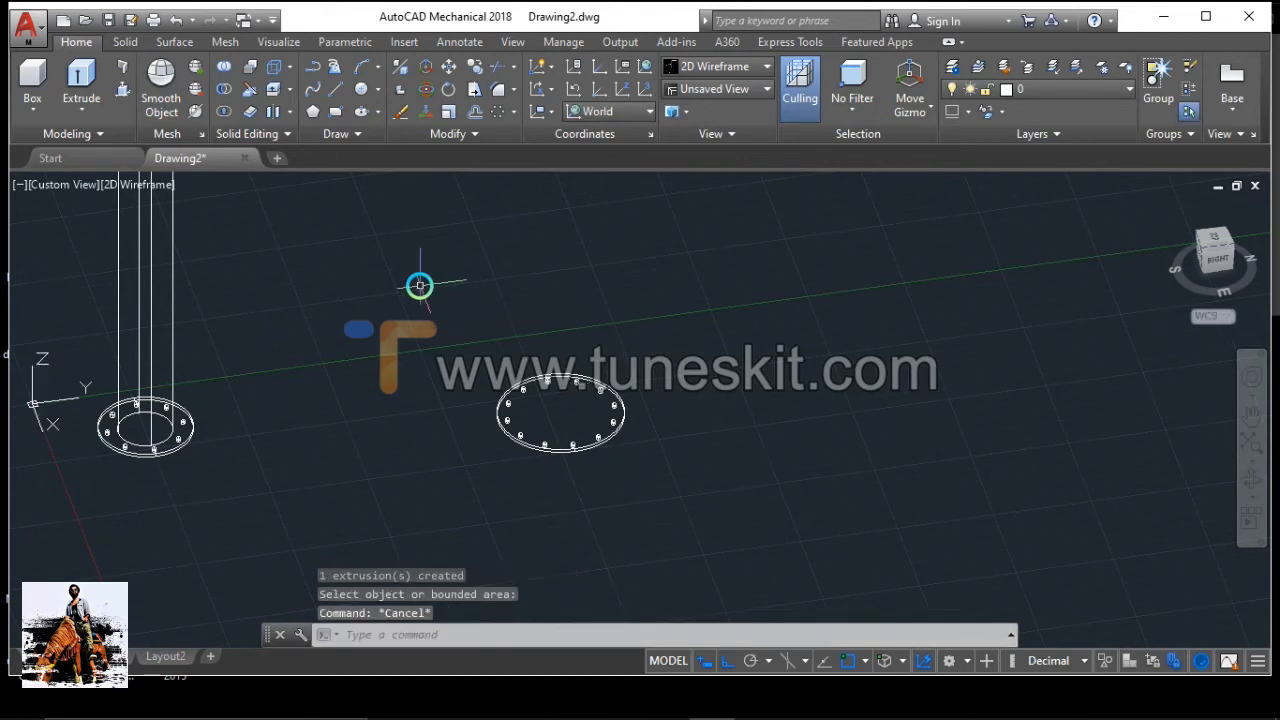
scroll(410, 290, down, 4)
scroll(338, 221, up, 2)
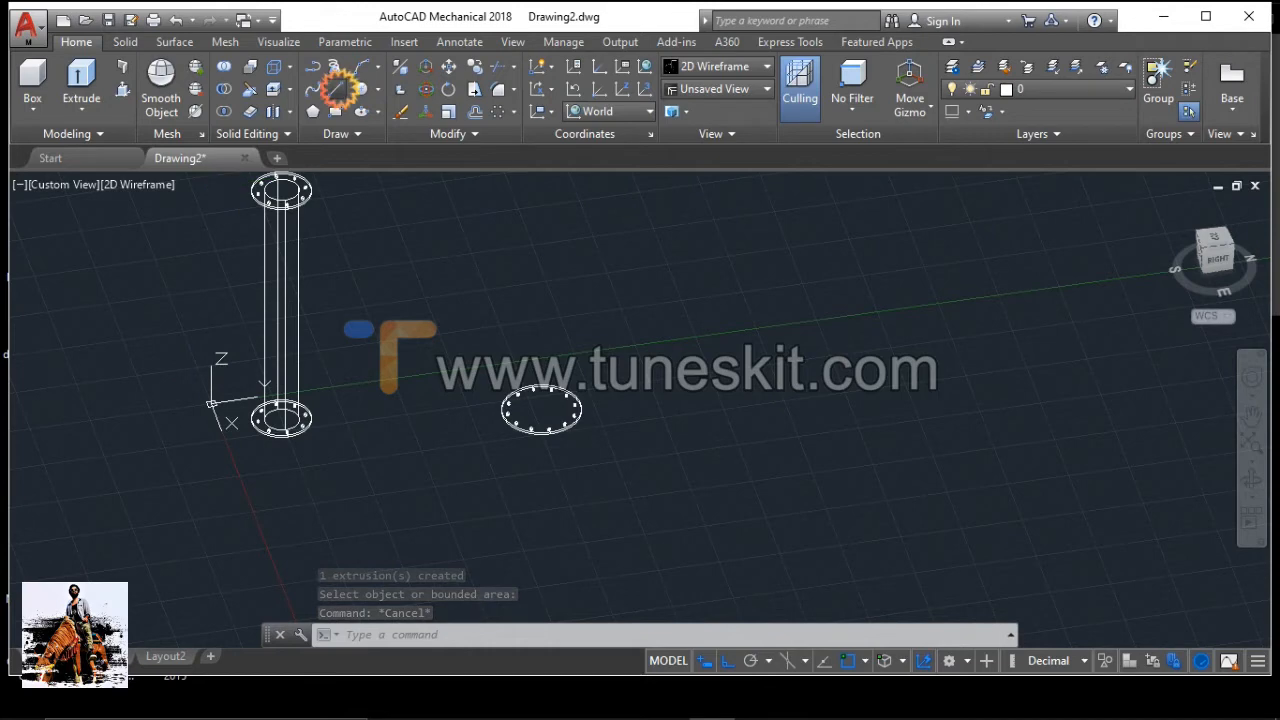
click(337, 88)
scroll(258, 416, up, 3)
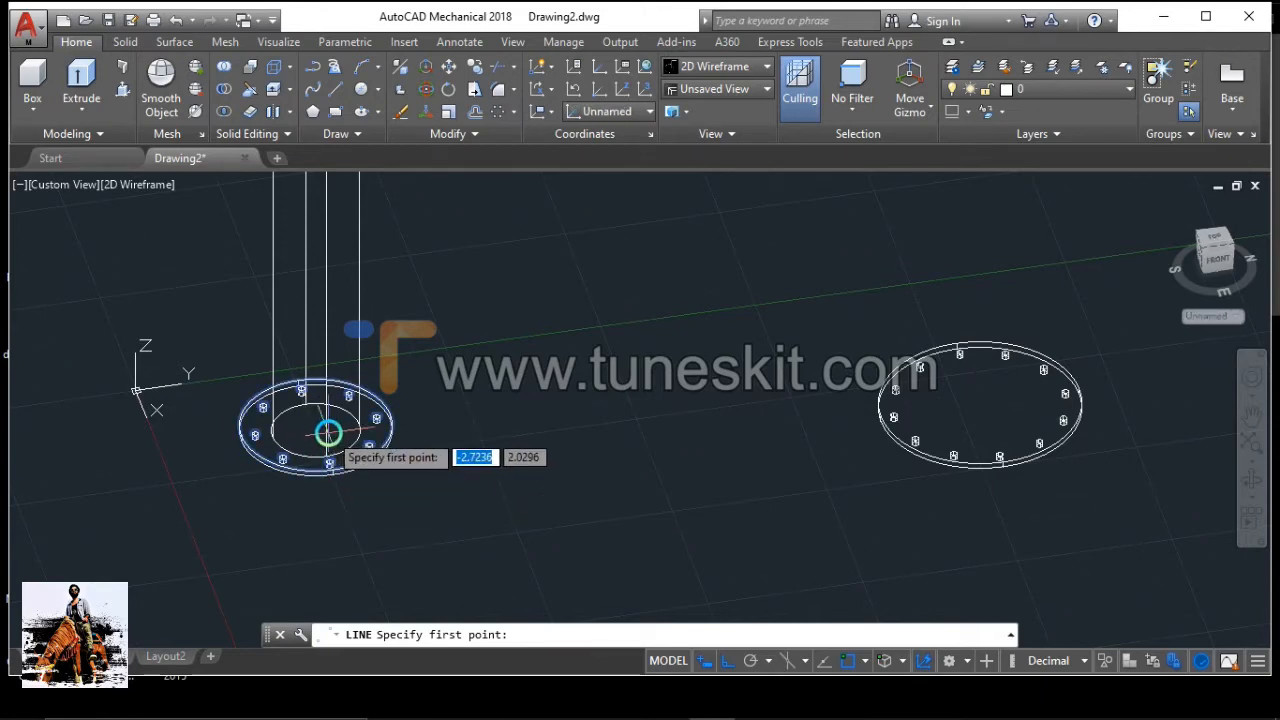
scroll(313, 450, up, 2)
scroll(331, 515, up, 2)
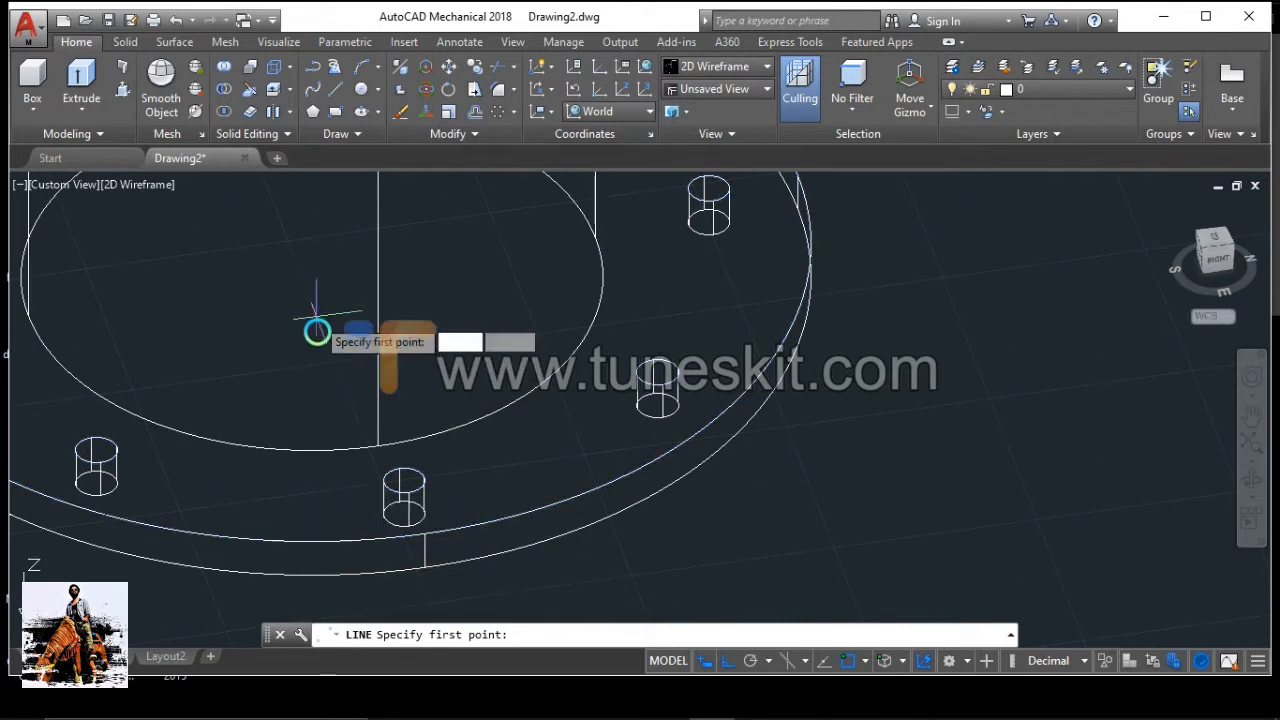
scroll(316, 323, down, 3)
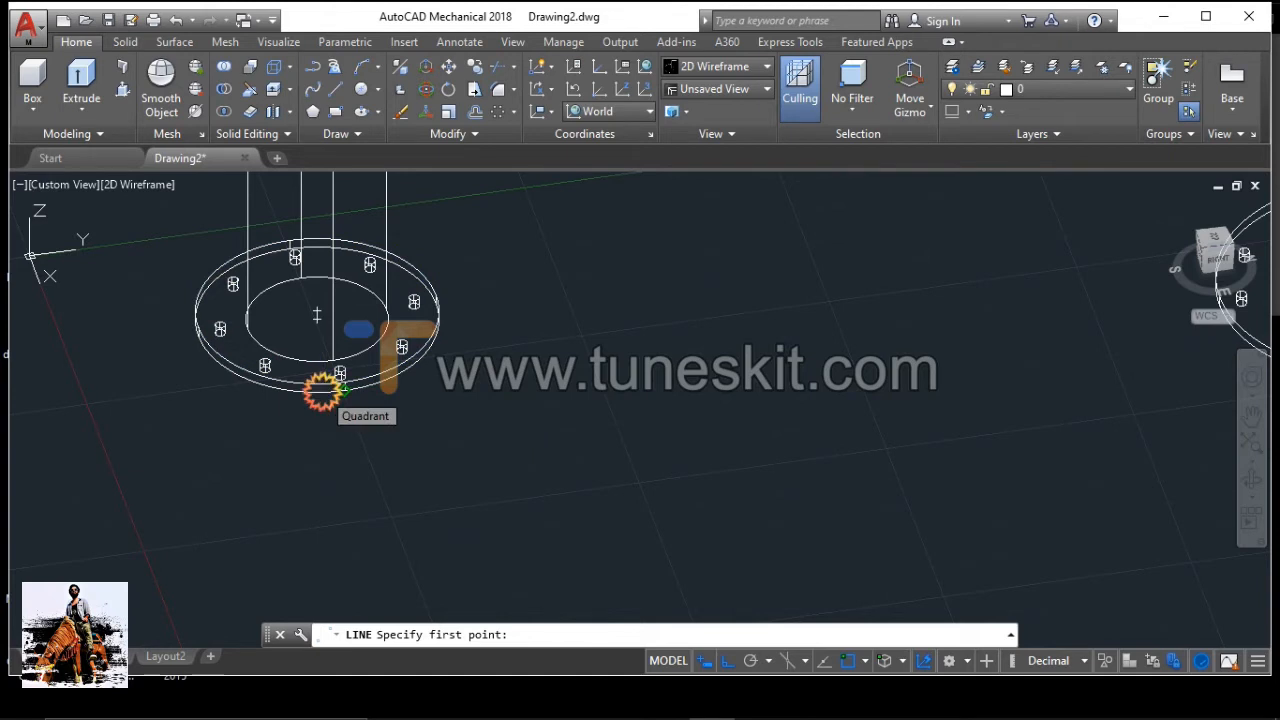
click(340, 389)
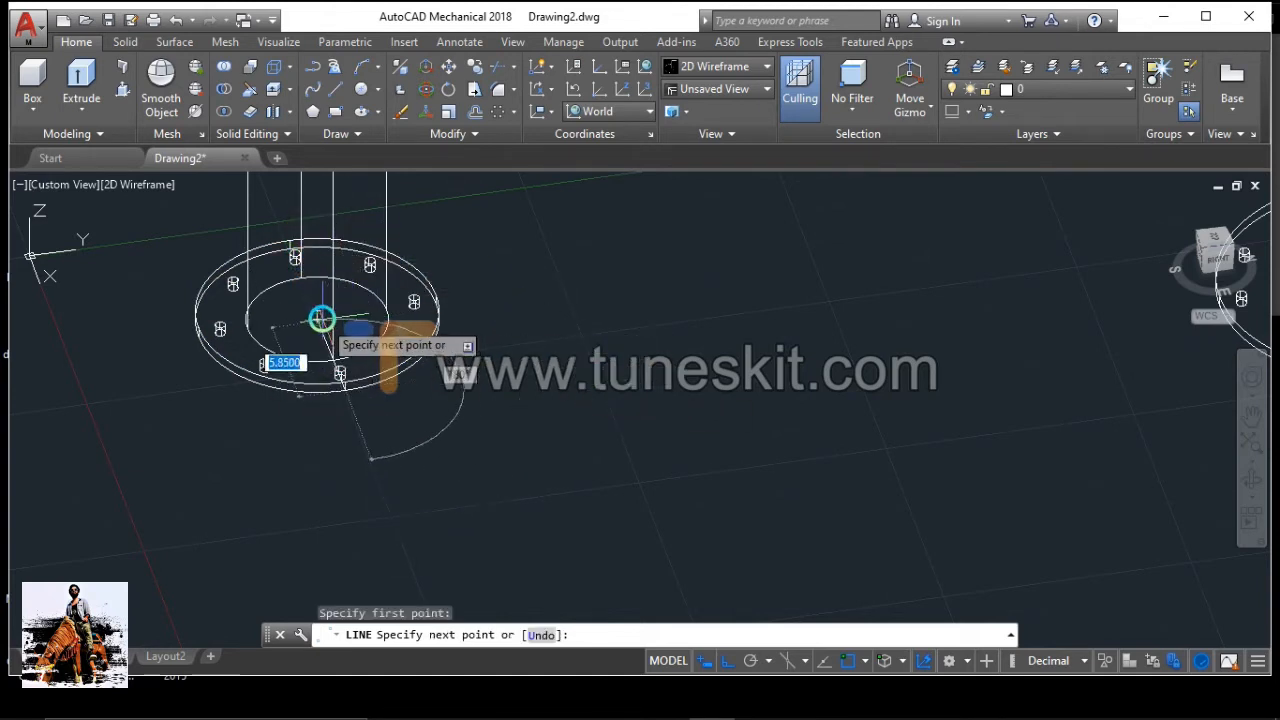
click(319, 318)
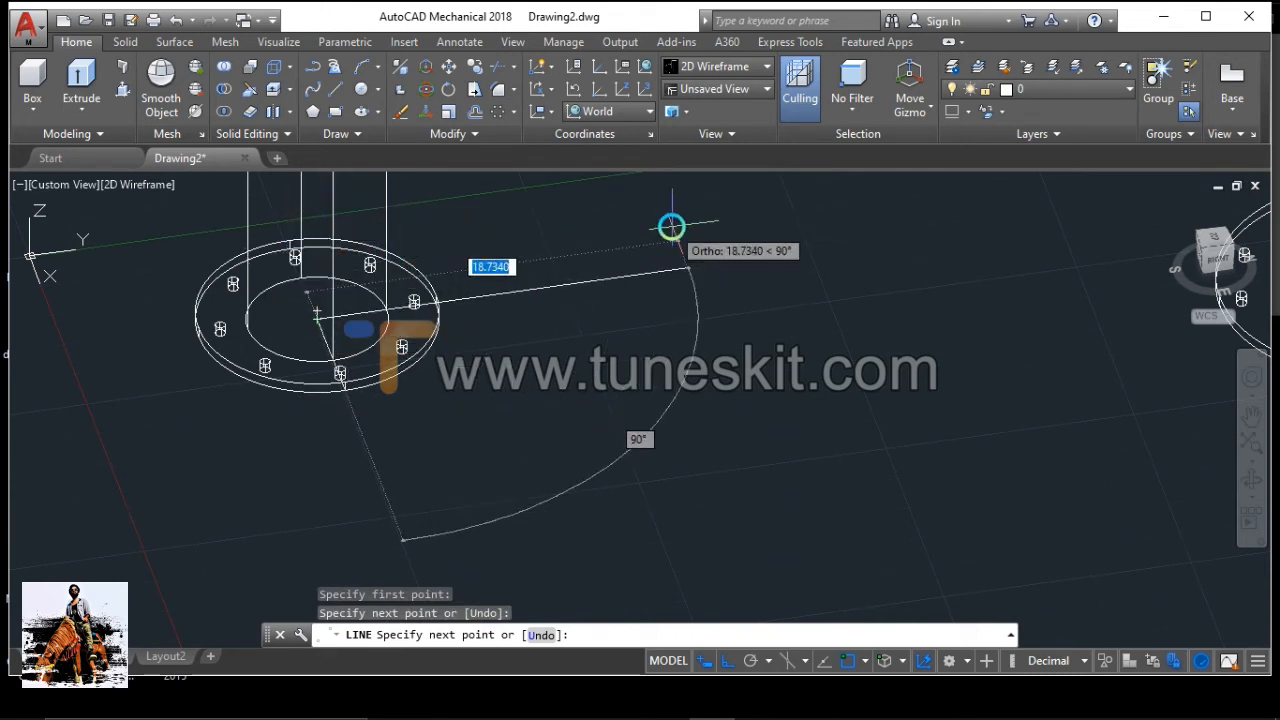
Continue the line 9 up the shaft axis and outline the first ledge: 10 outward along 90 degrees, 0.5 up and 10 back
scroll(671, 227, down, 9)
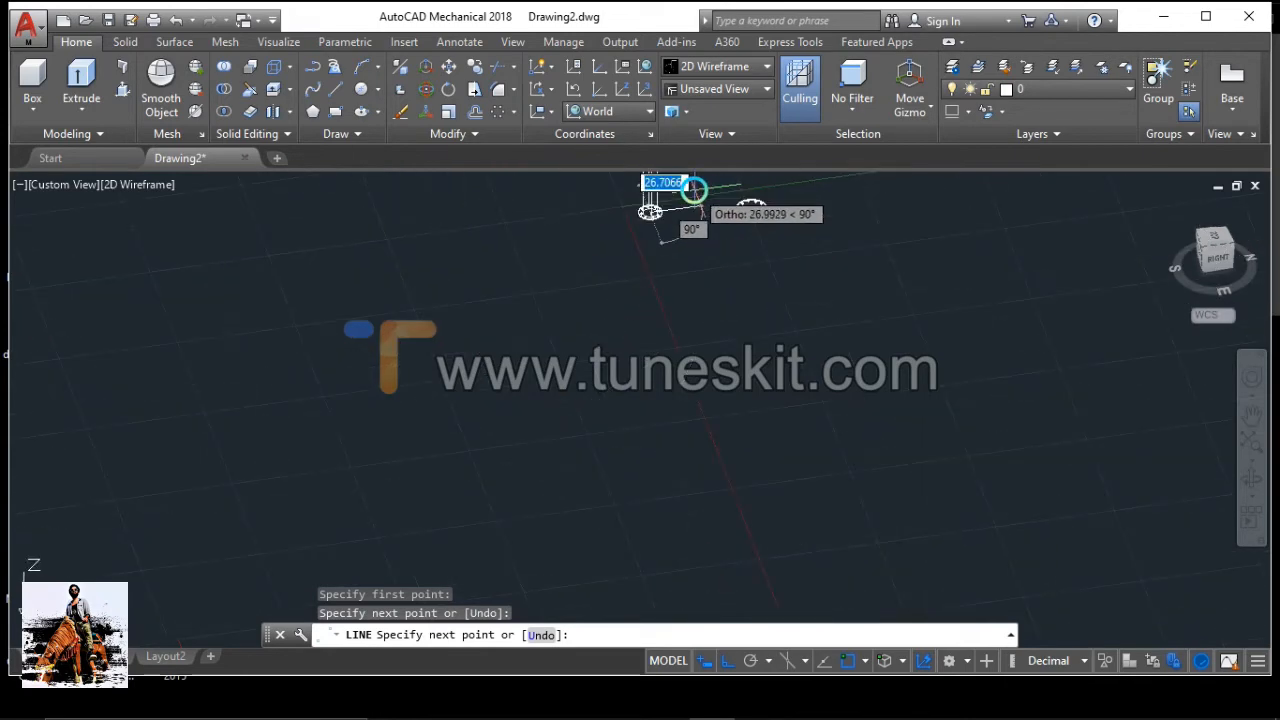
scroll(673, 189, up, 6)
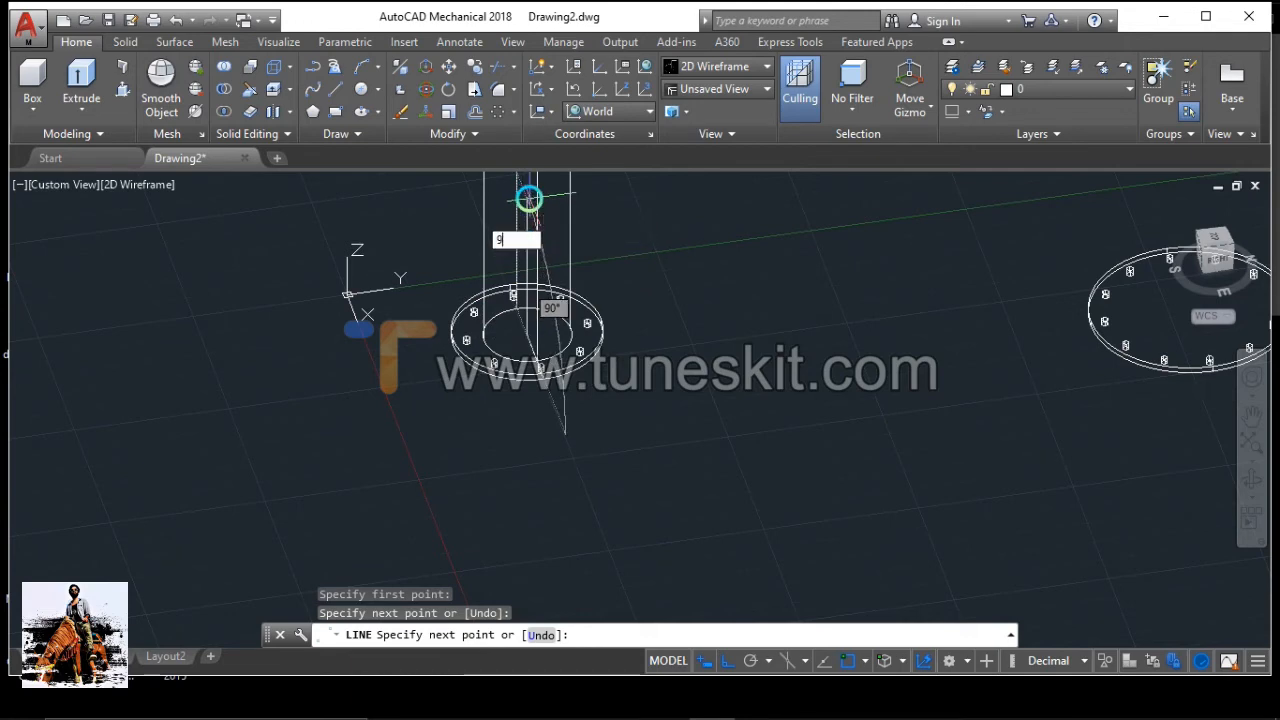
key(Return)
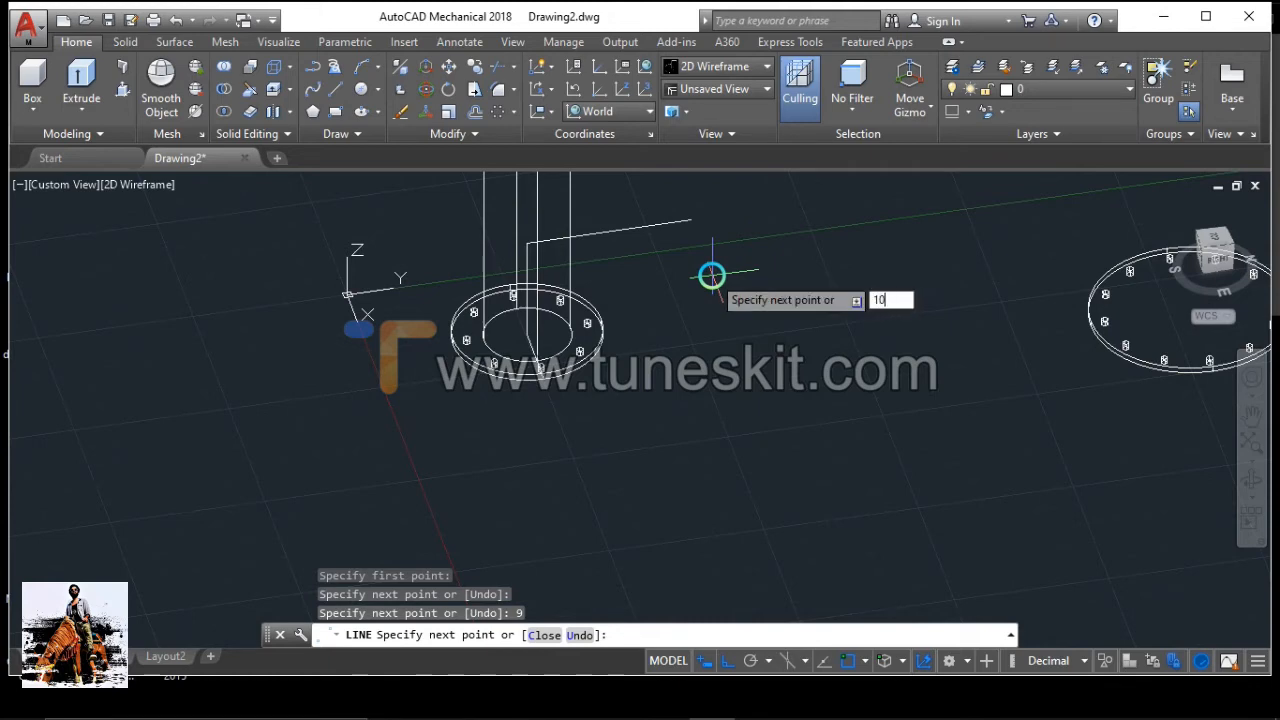
text(10)
key(Return)
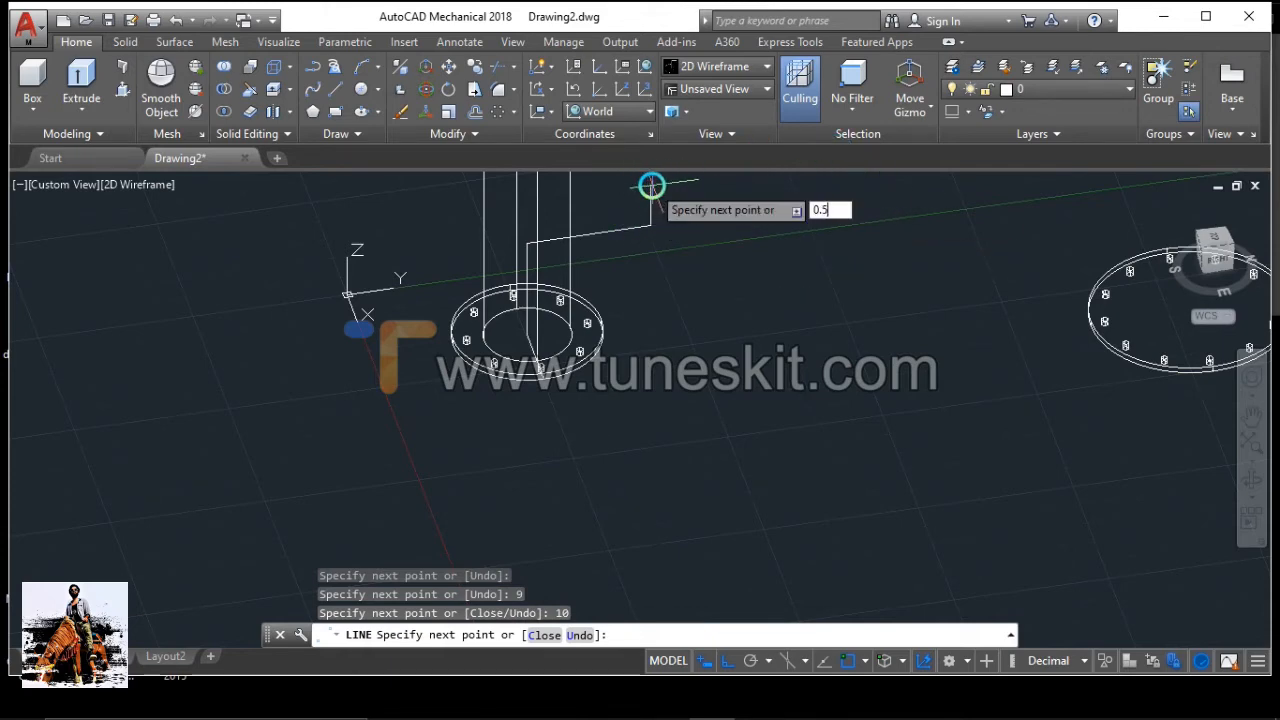
text(0.5)
key(Return)
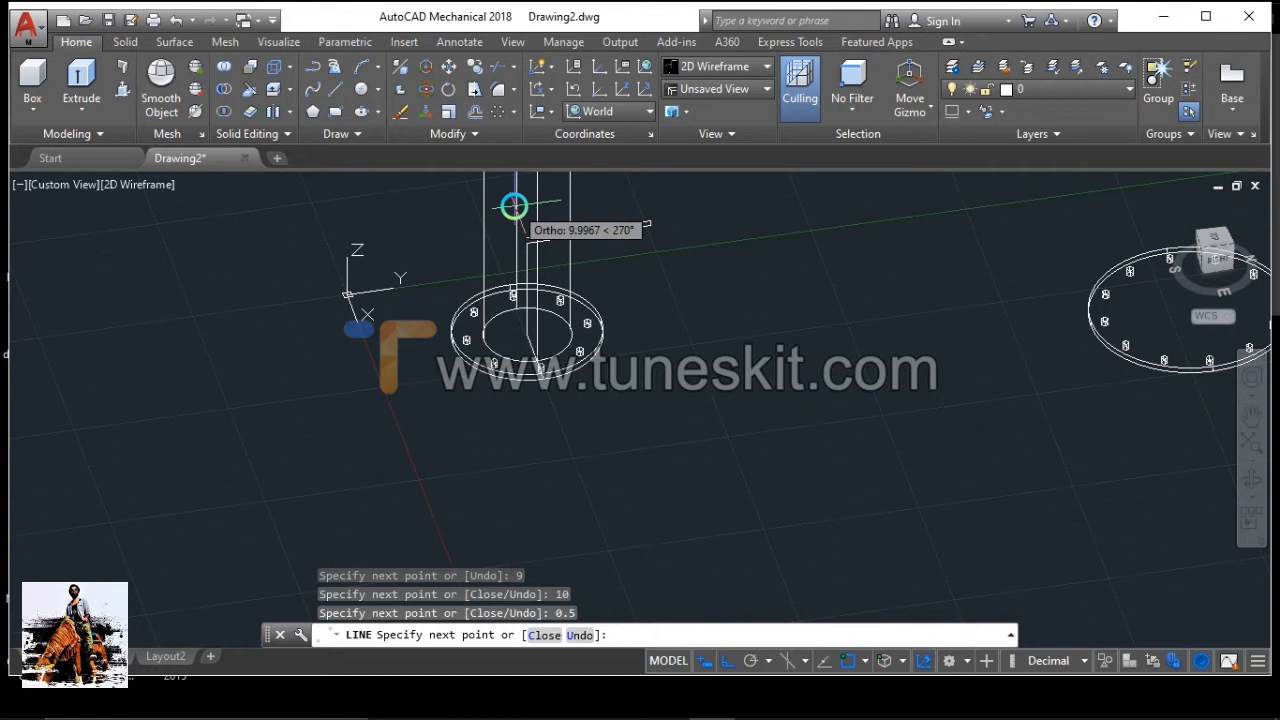
text(10)
key(Return)
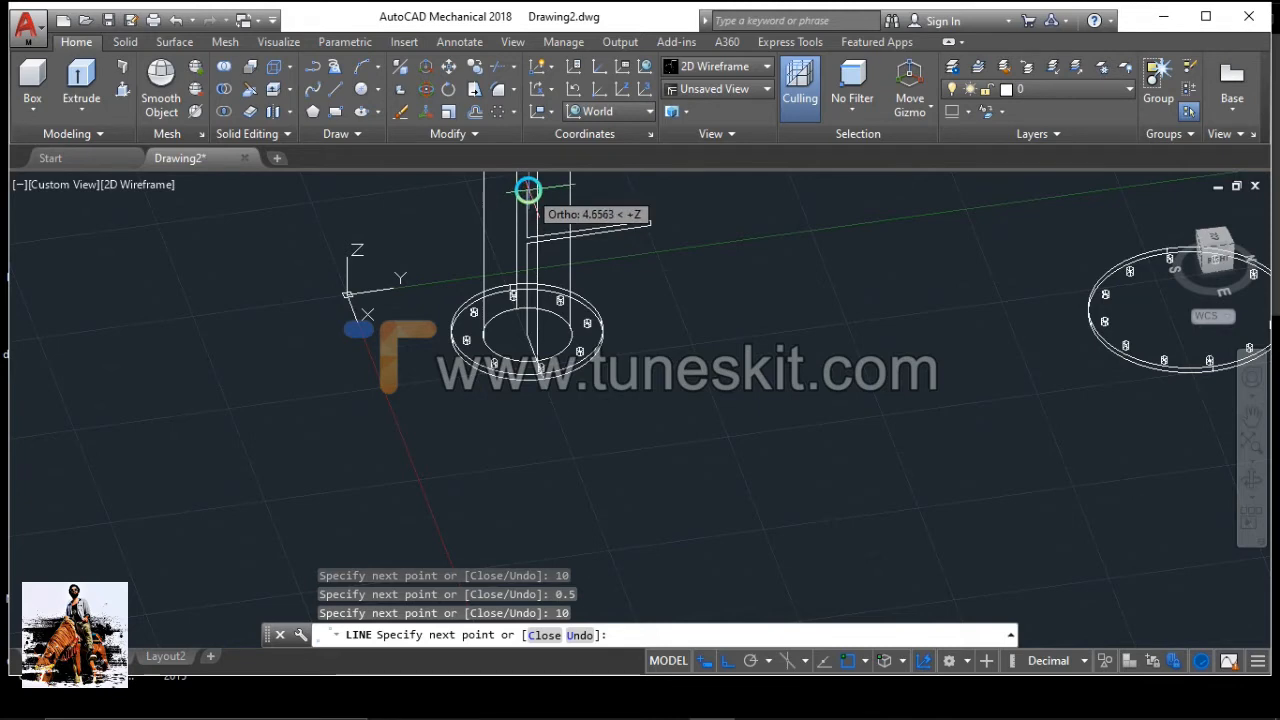
Extend the line another 9 upward from the first ledge and outline a second ledge 10 outward, 0.5 up and 10 back
text(9)
key(Return)
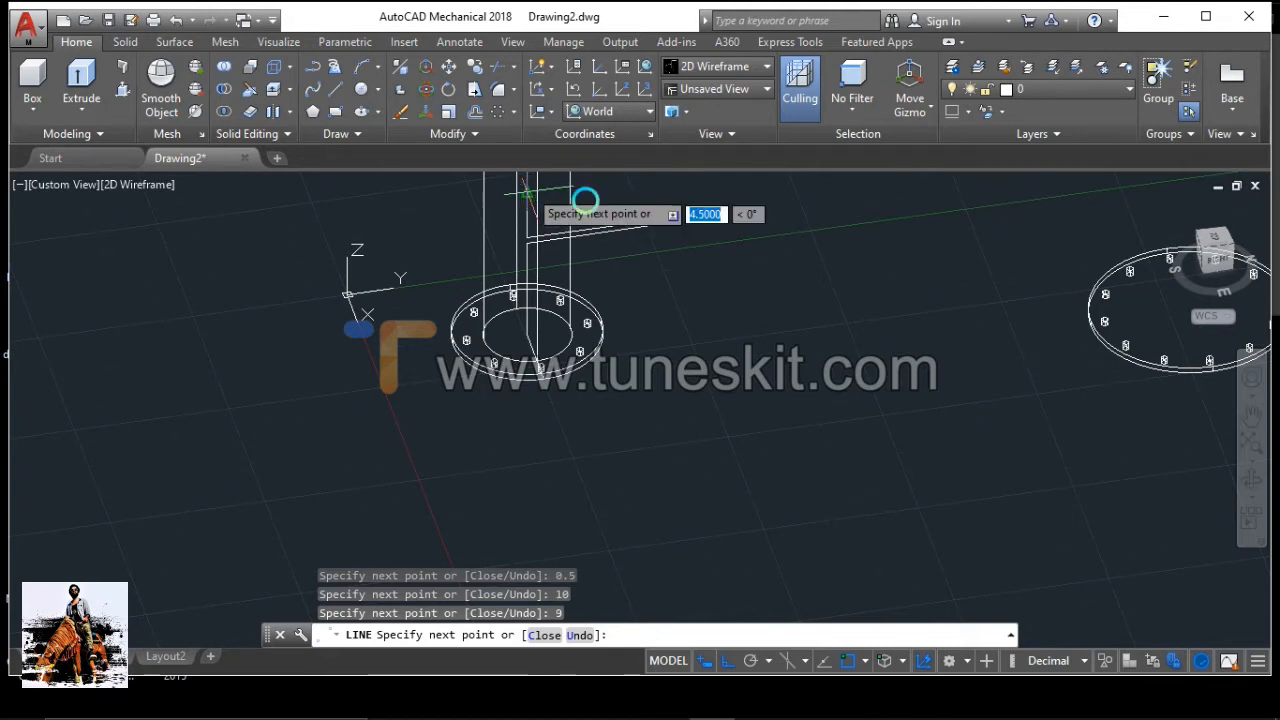
scroll(720, 210, down, 4)
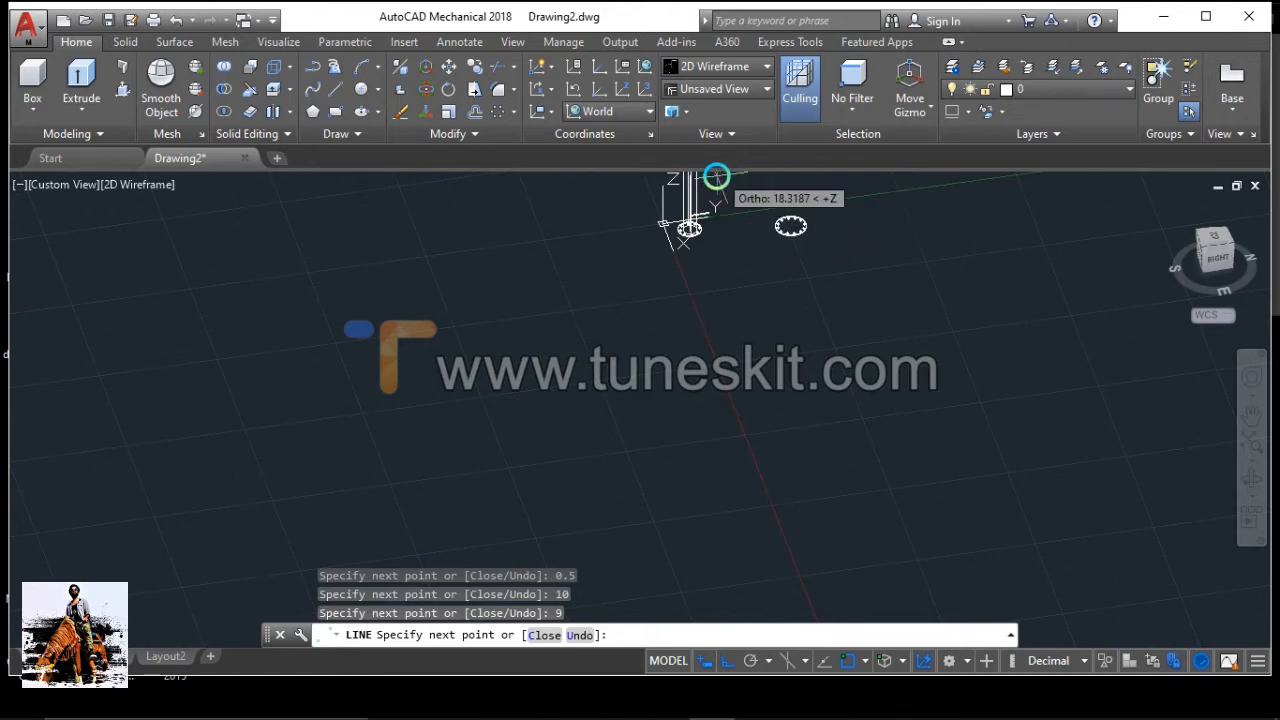
scroll(716, 176, up, 6)
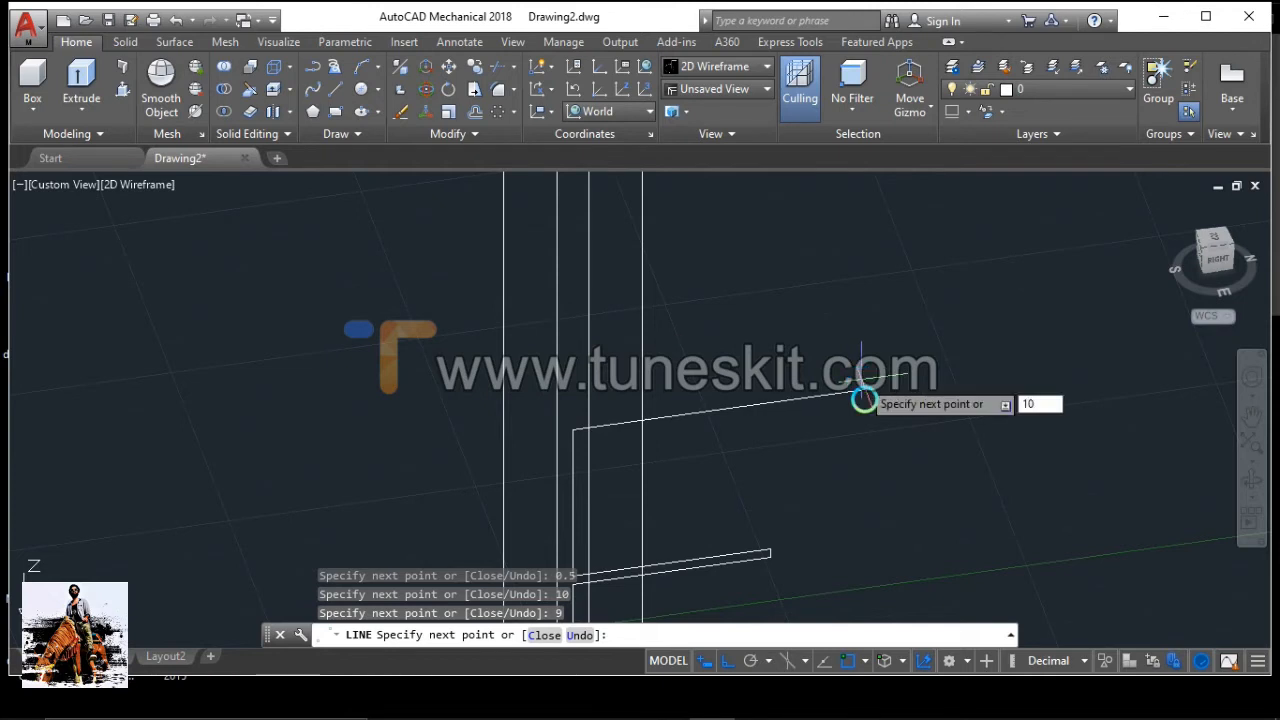
key(Return)
text(0.5)
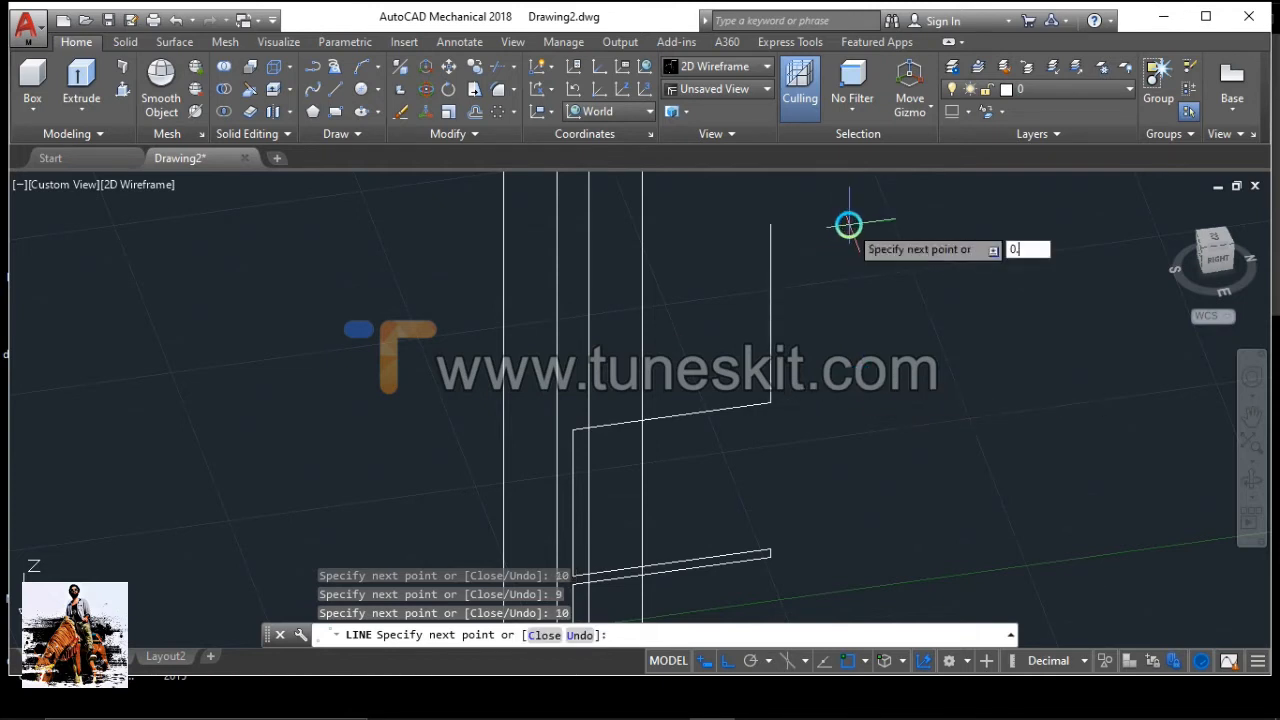
key(Return)
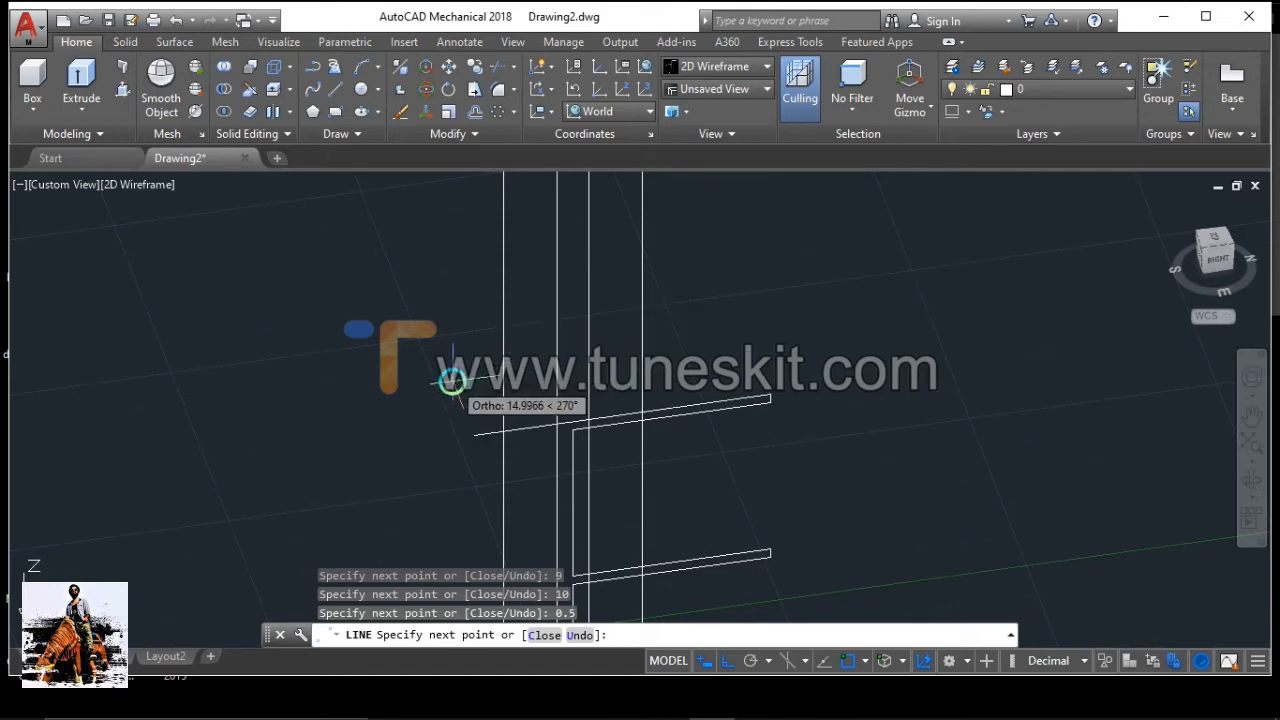
text(10)
key(Return)
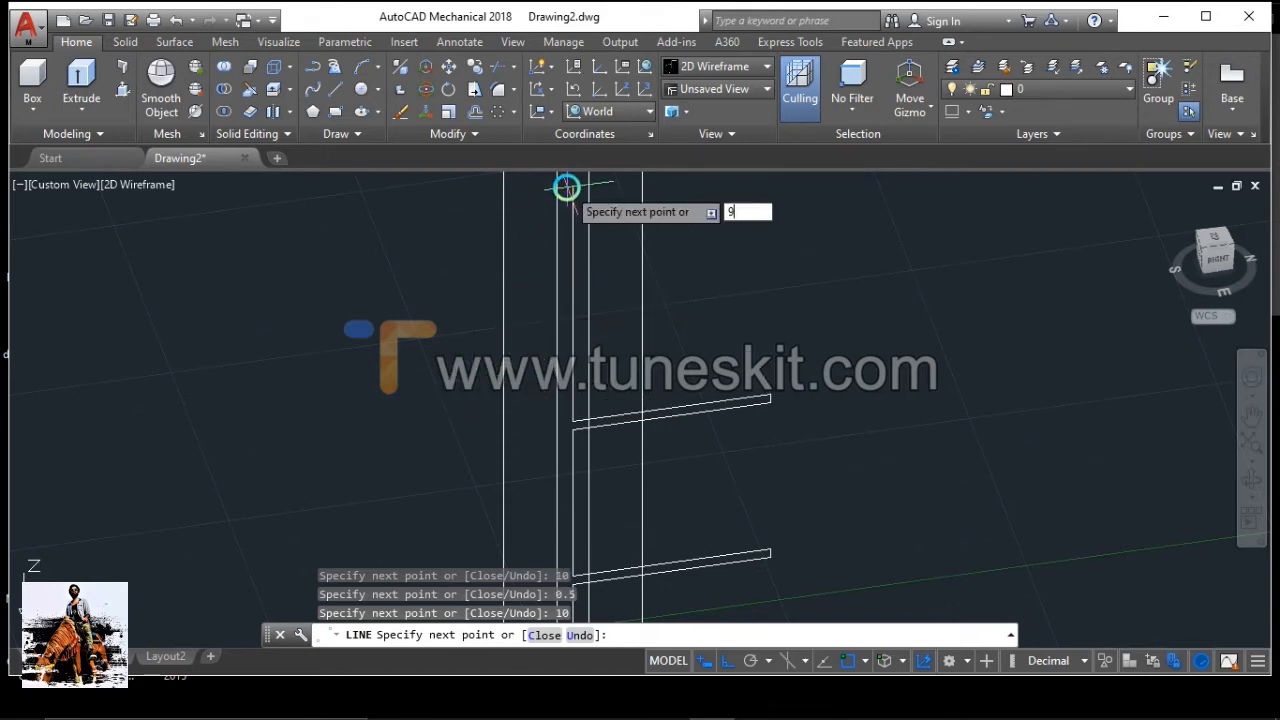
Continue the line 9 upward from the second ledge and outline a third ledge 10 outward, 0.5 up and 10 back
text(9)
key(Return)
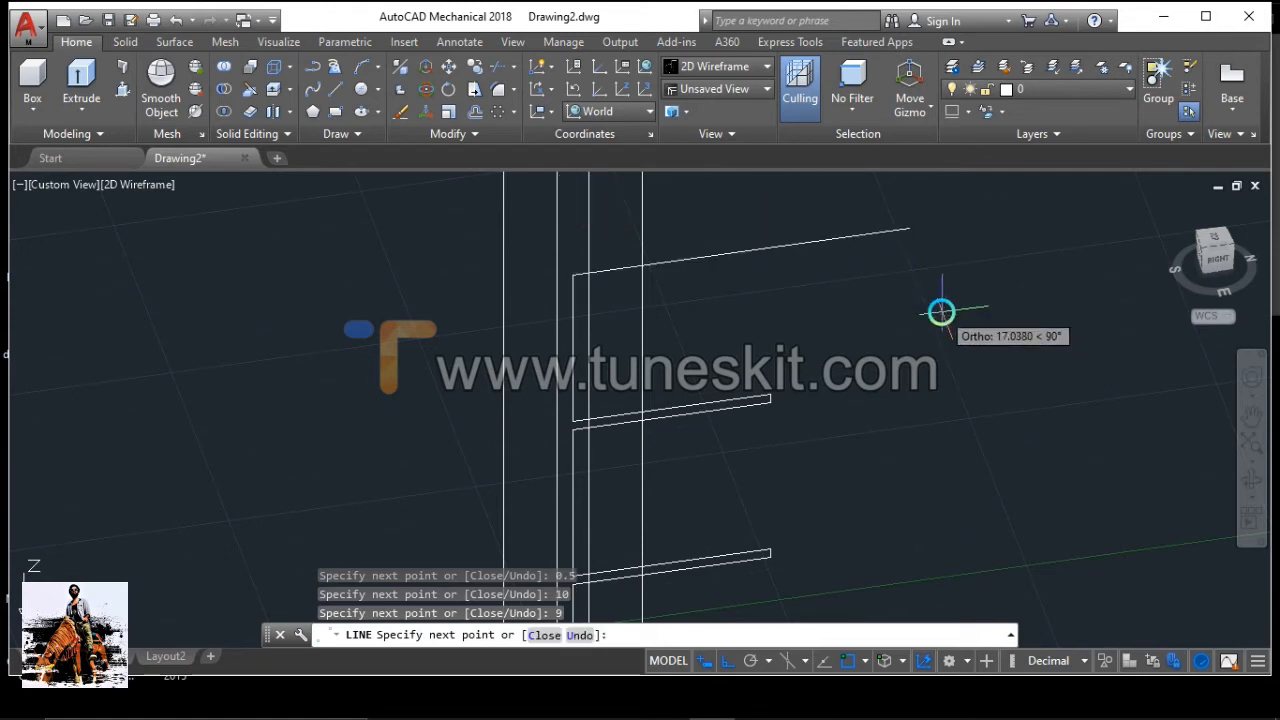
text(10)
key(Return)
text(0.5)
key(Return)
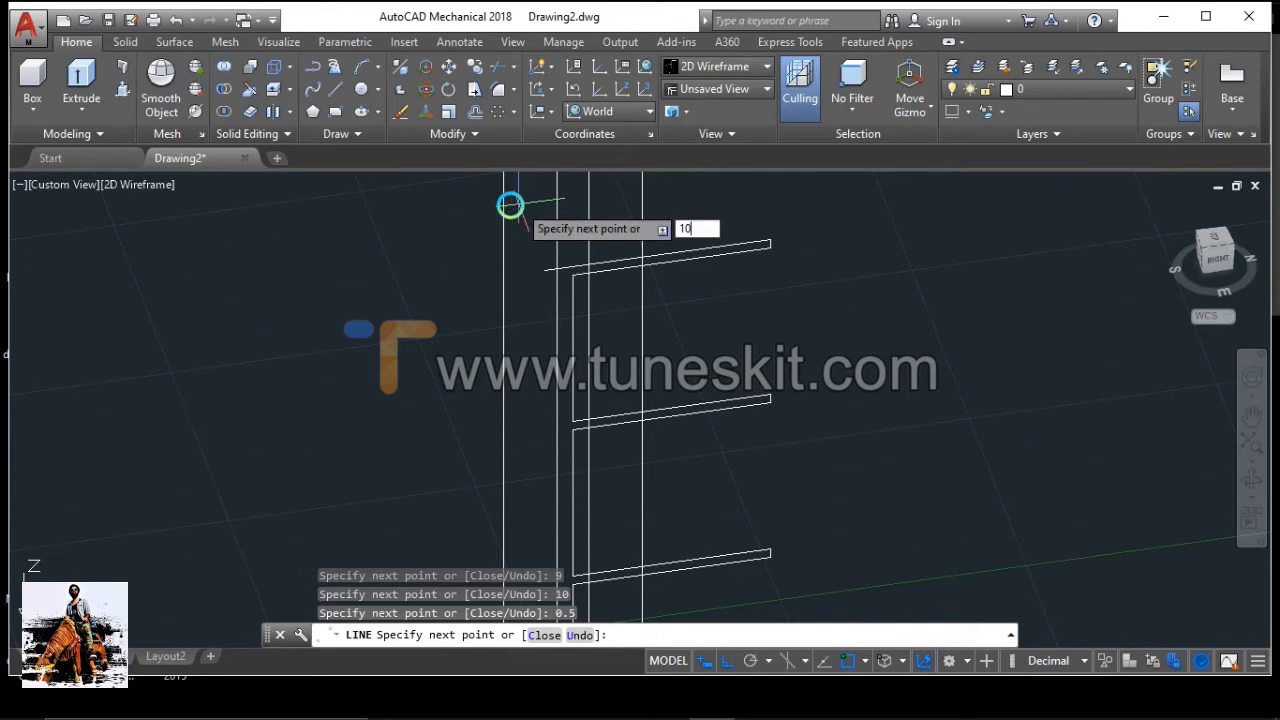
text(10)
key(Return)
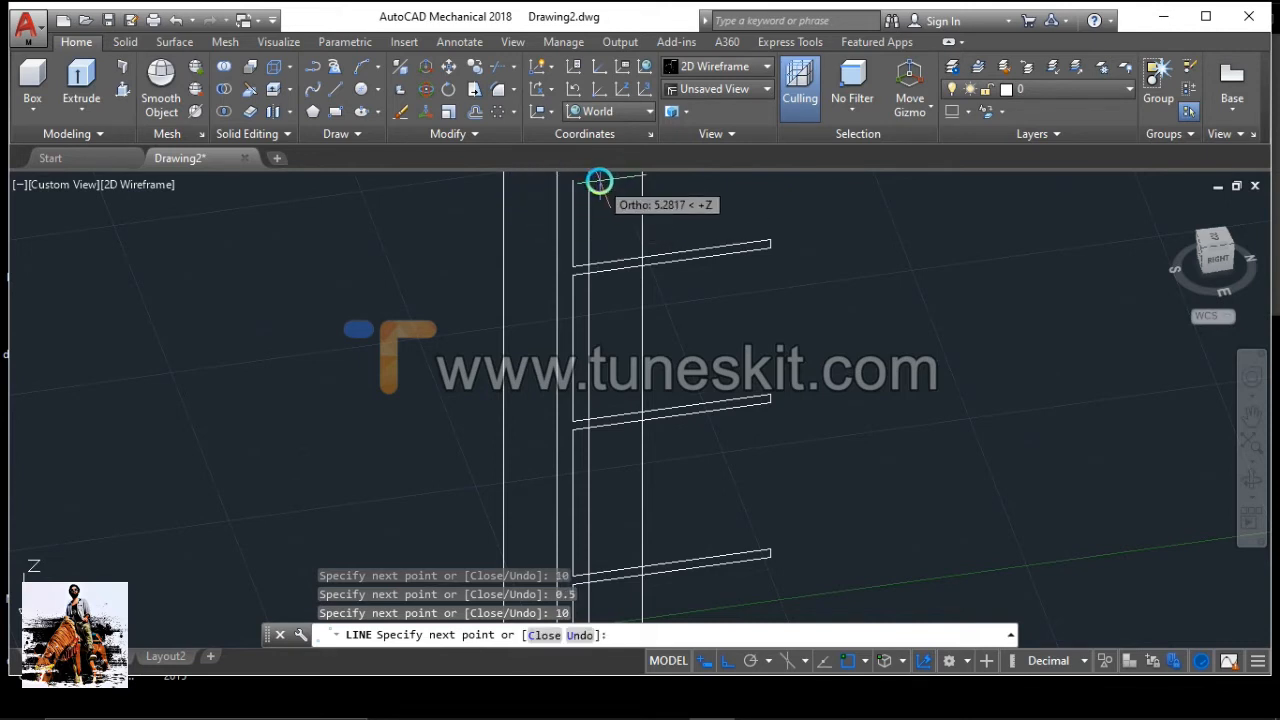
Continue the line 9 upward from the third ledge and outline a fourth ledge 10 outward, 0.5 up and 10 back
text(9)
key(Return)
scroll(602, 184, down, 6)
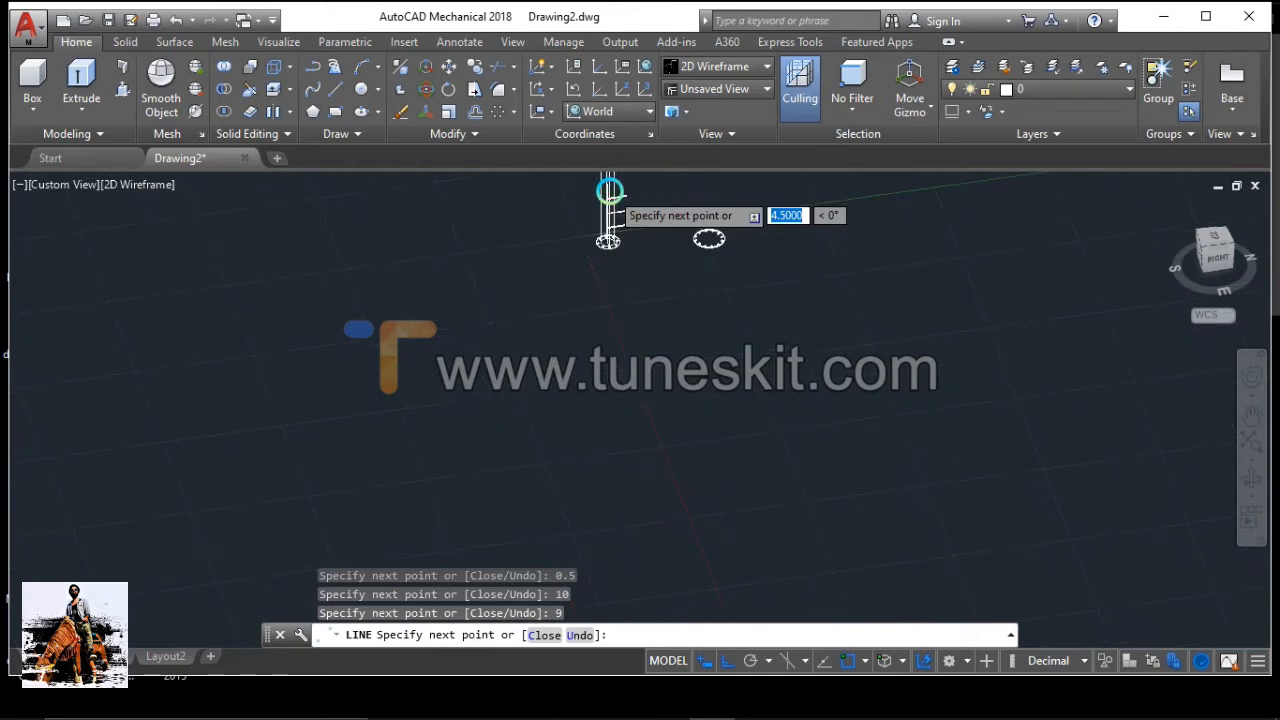
scroll(606, 188, up, 6)
scroll(605, 192, down, 8)
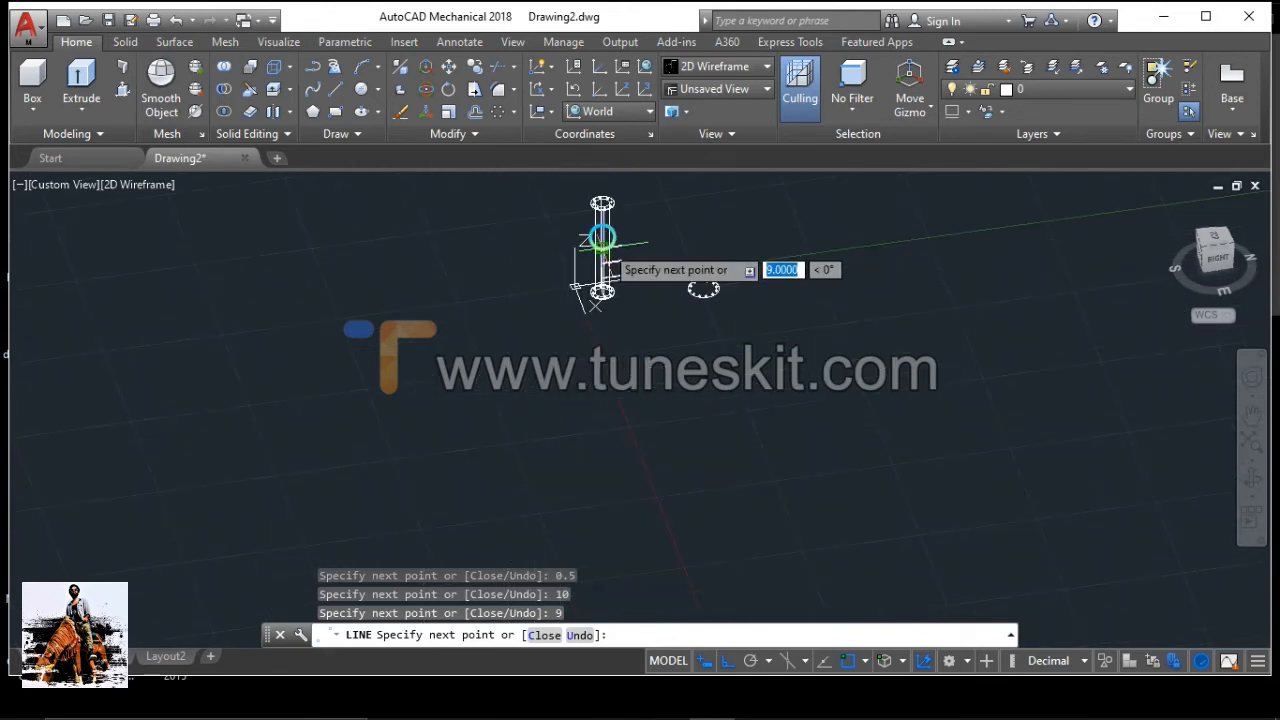
scroll(598, 199, up, 8)
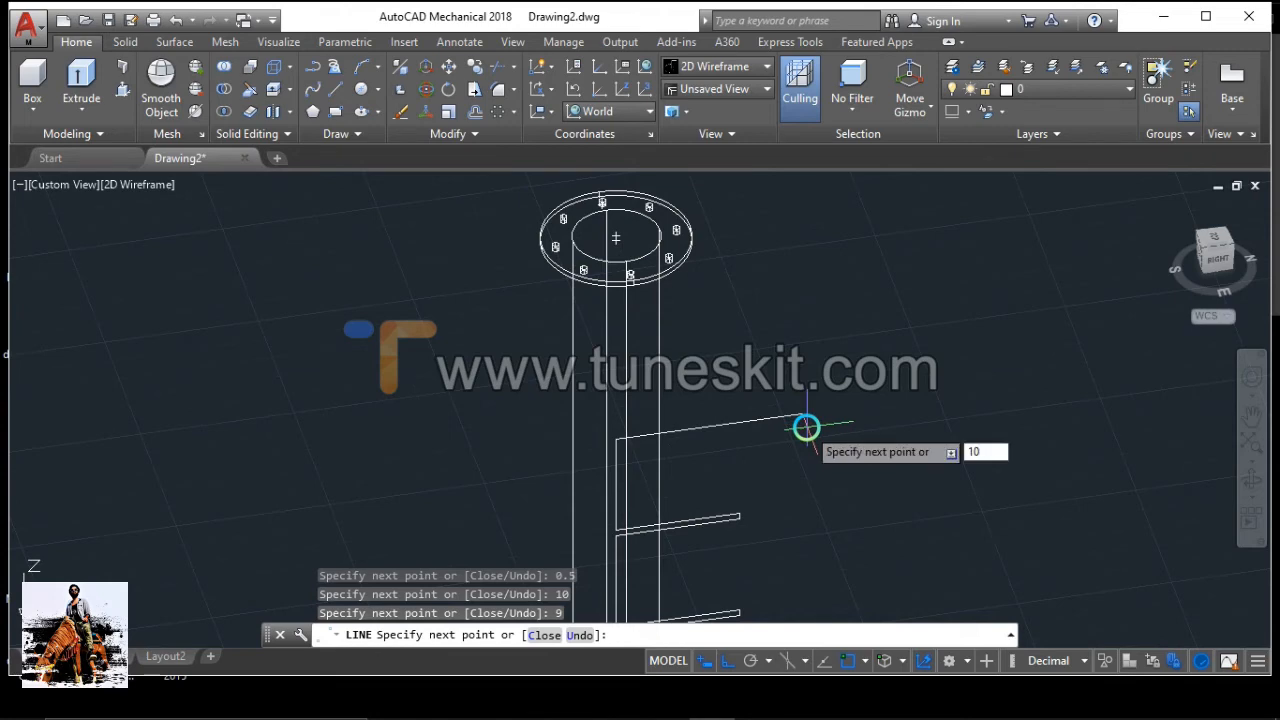
key(Return)
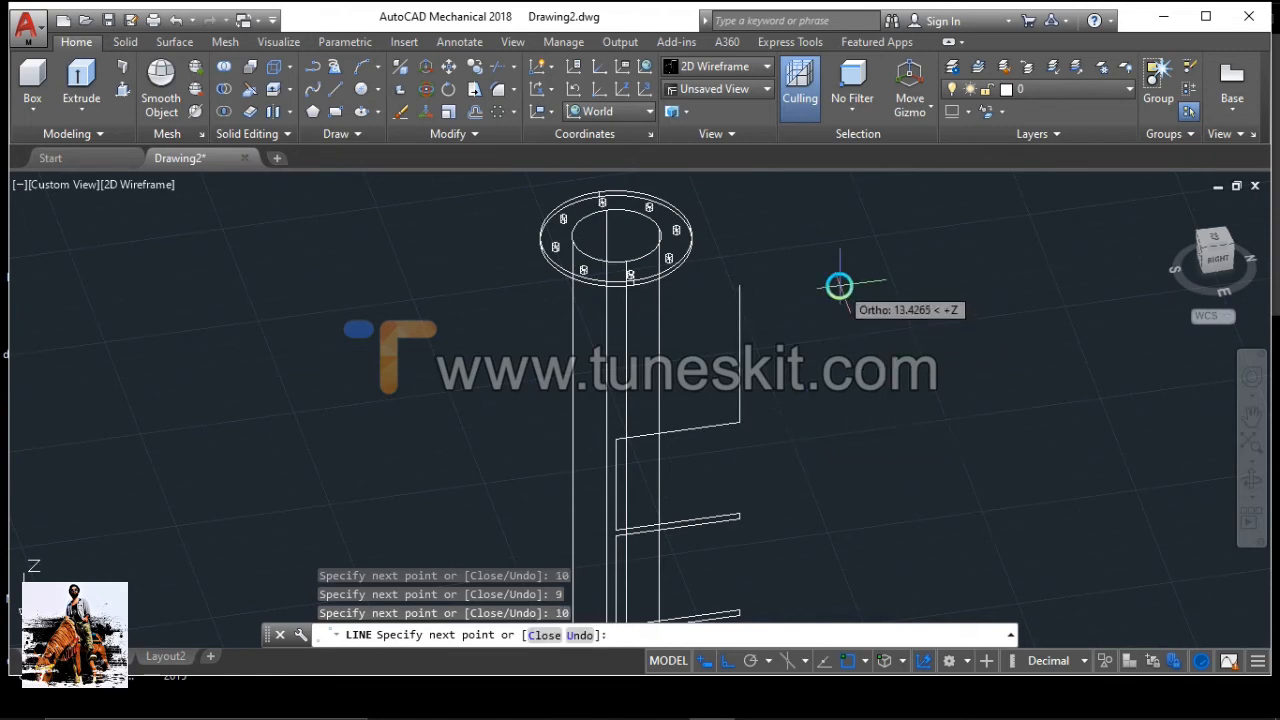
text(0.5)
key(Return)
text(10)
key(Return)
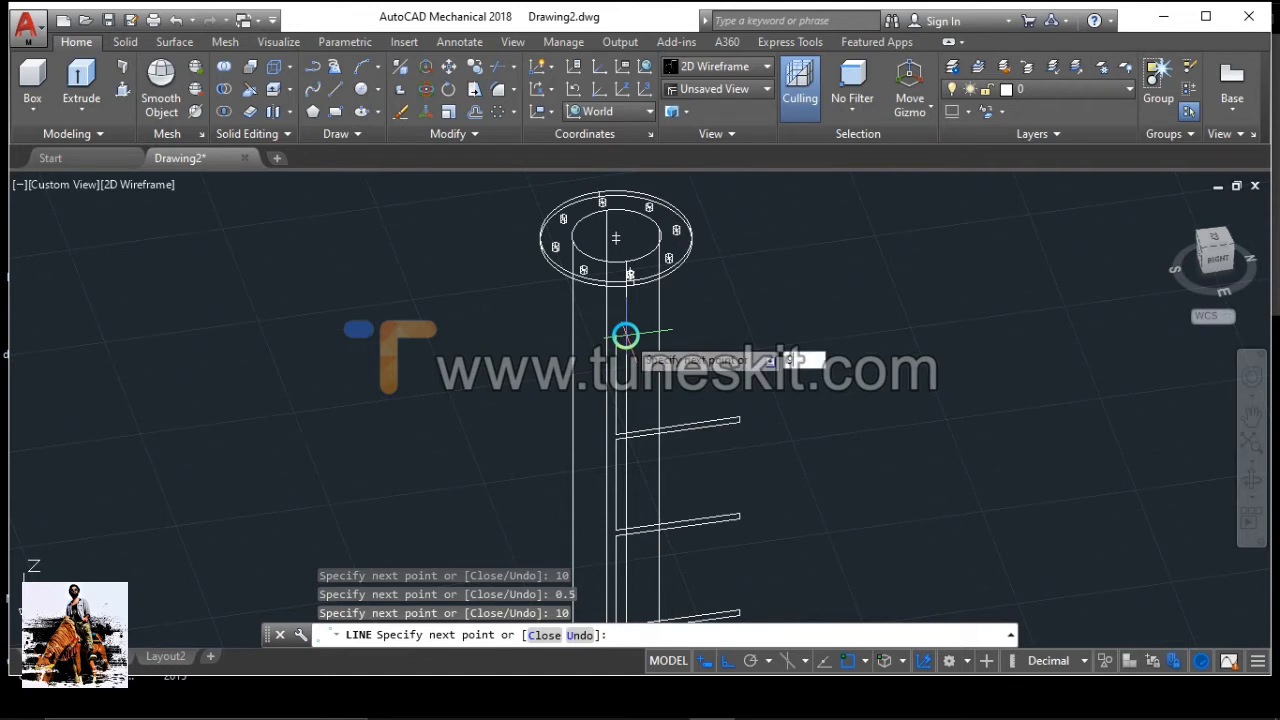
Continue the line 9 upward from the fourth ledge, outline a fifth ledge 10 outward, 0.5 up and 10 back, and finish the line
key(Return)
text(1)
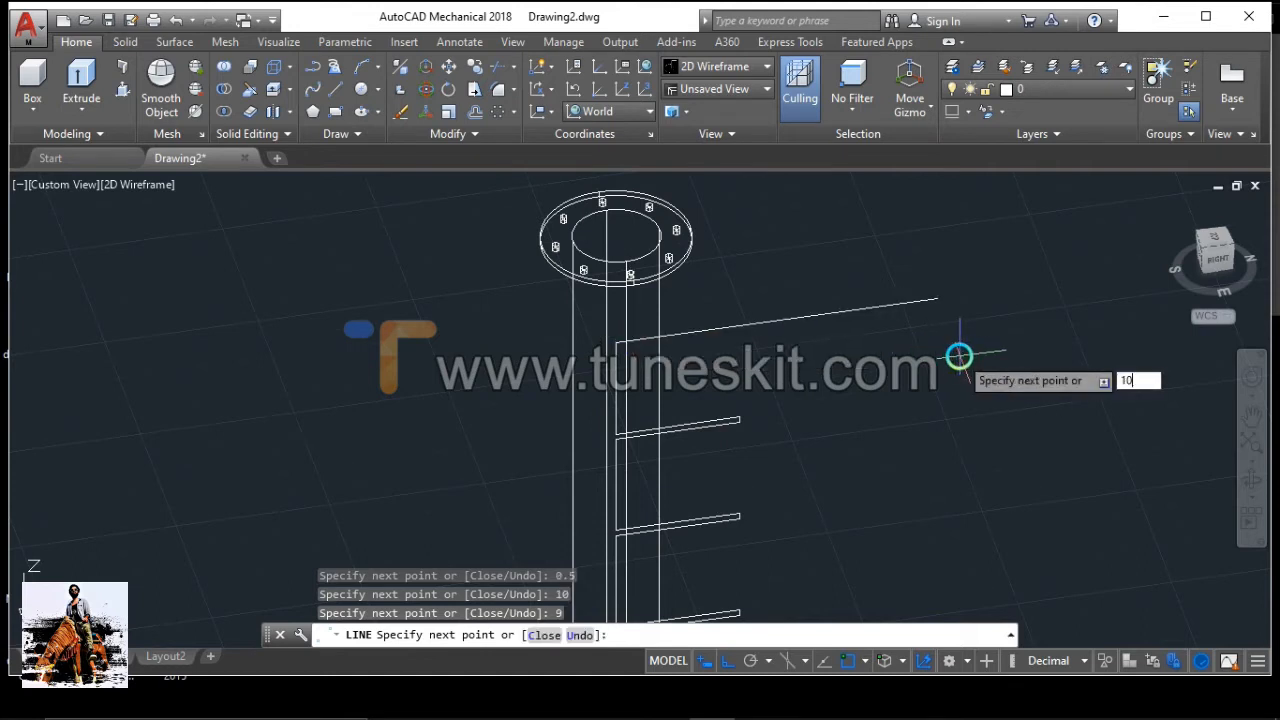
text(0)
key(Return)
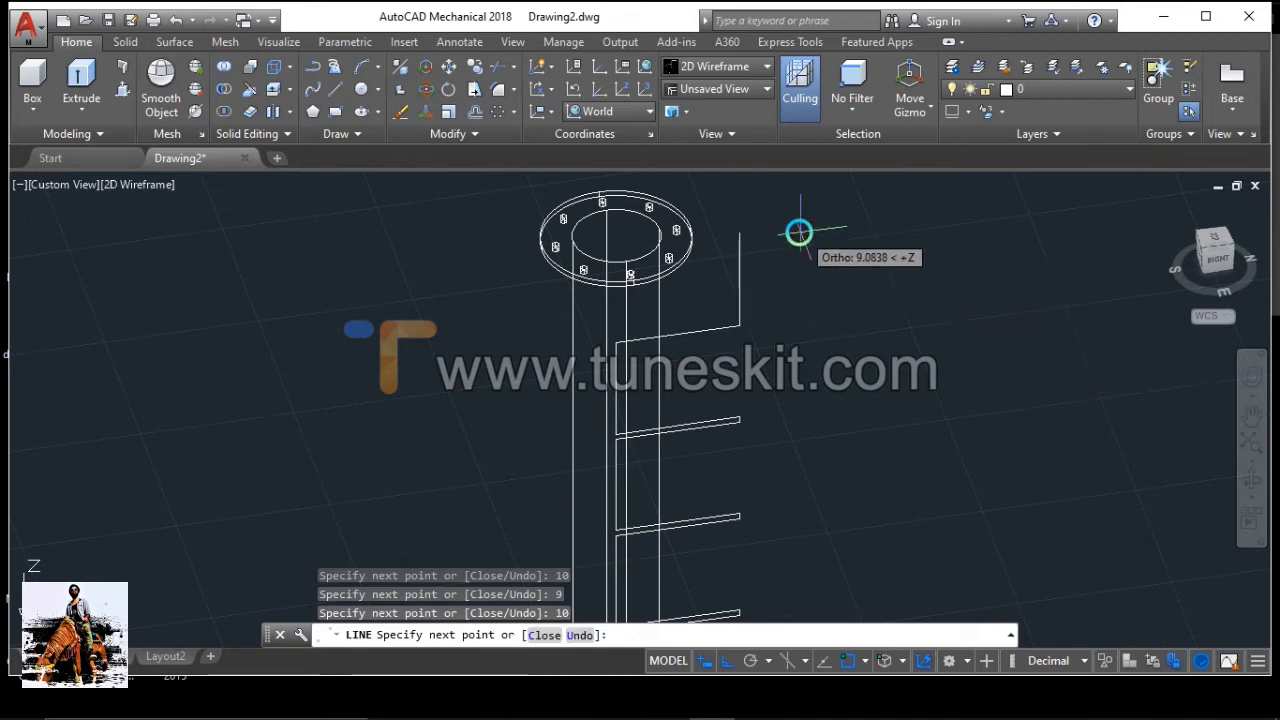
text(0.5)
key(Return)
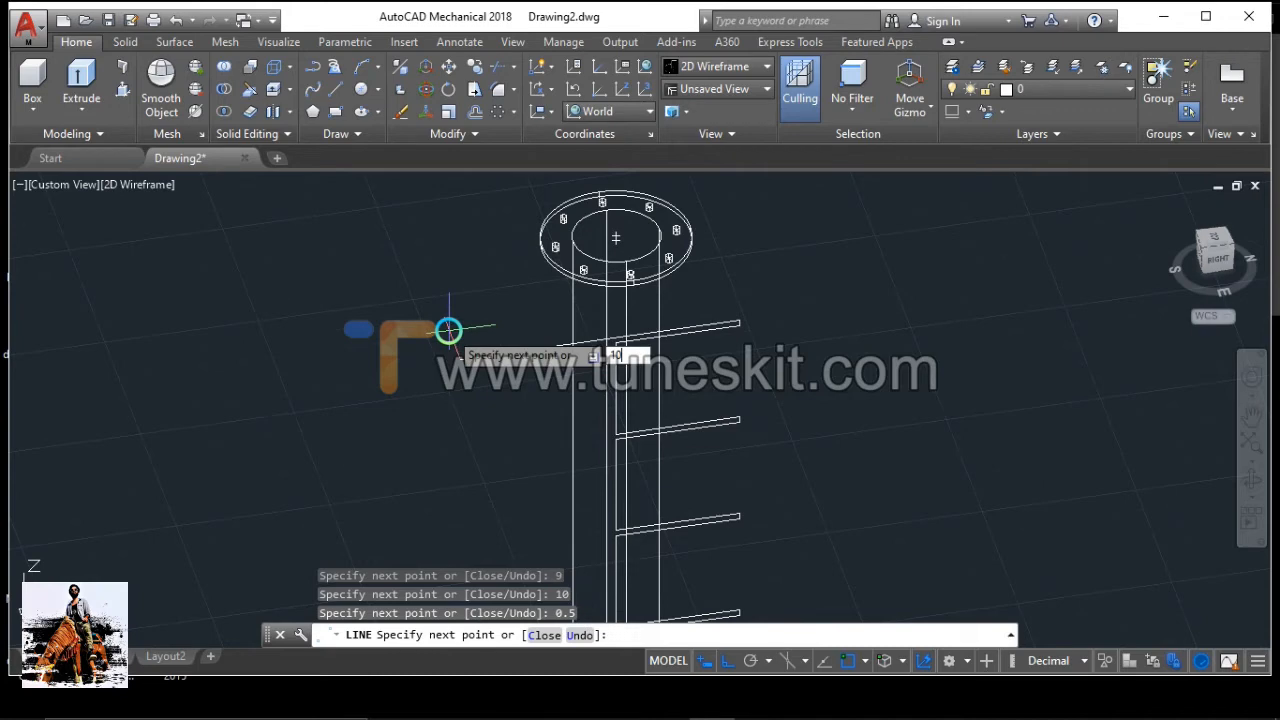
key(Return)
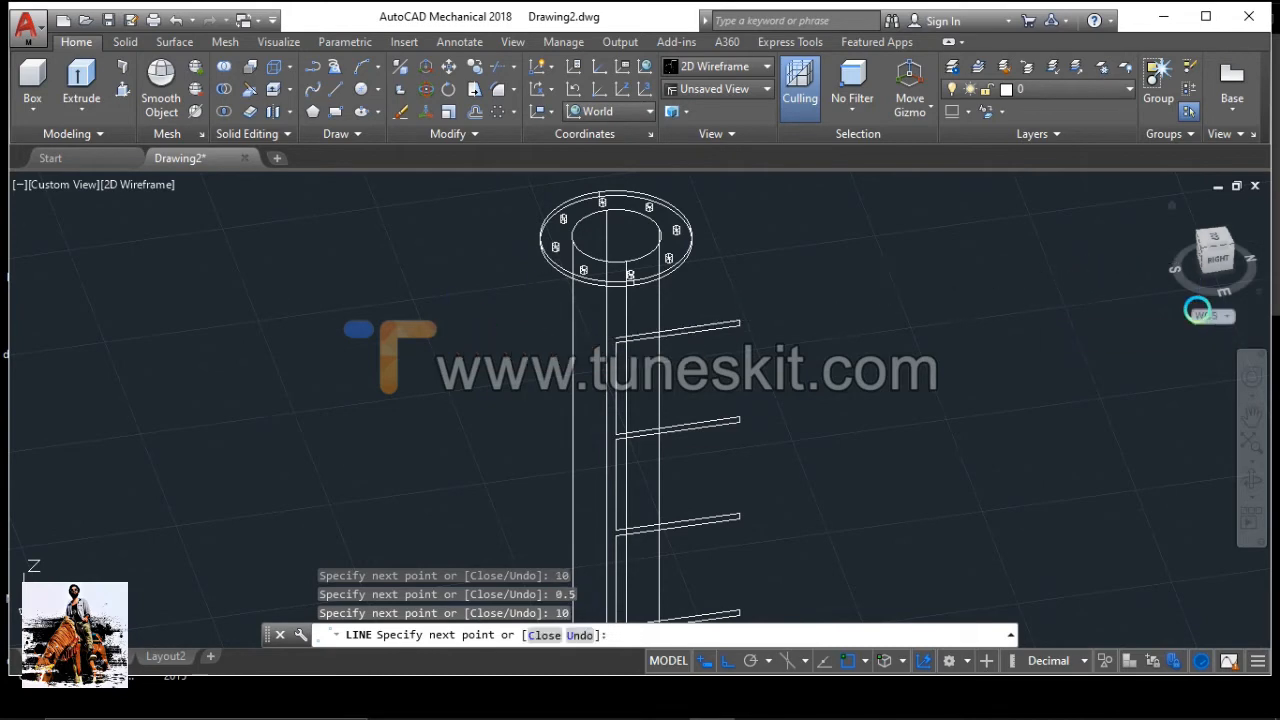
key(Return)
scroll(814, 456, down, 5)
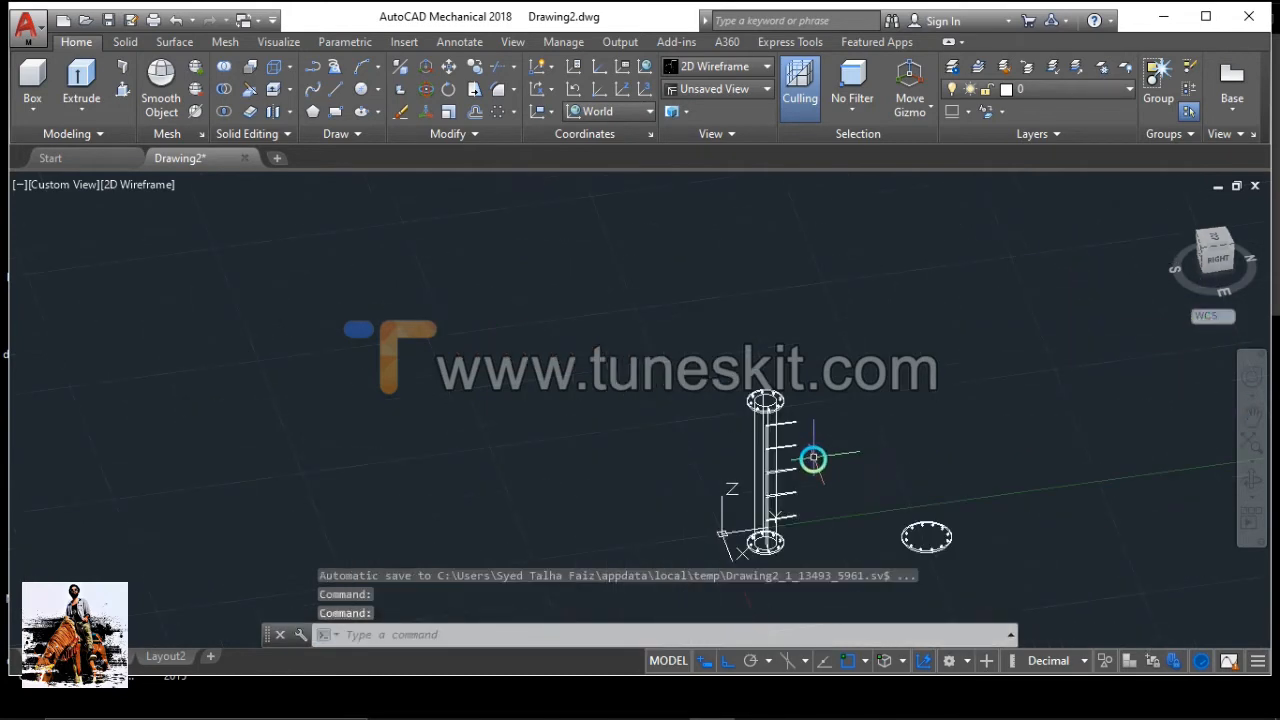
scroll(846, 523, up, 8)
scroll(752, 535, down, 7)
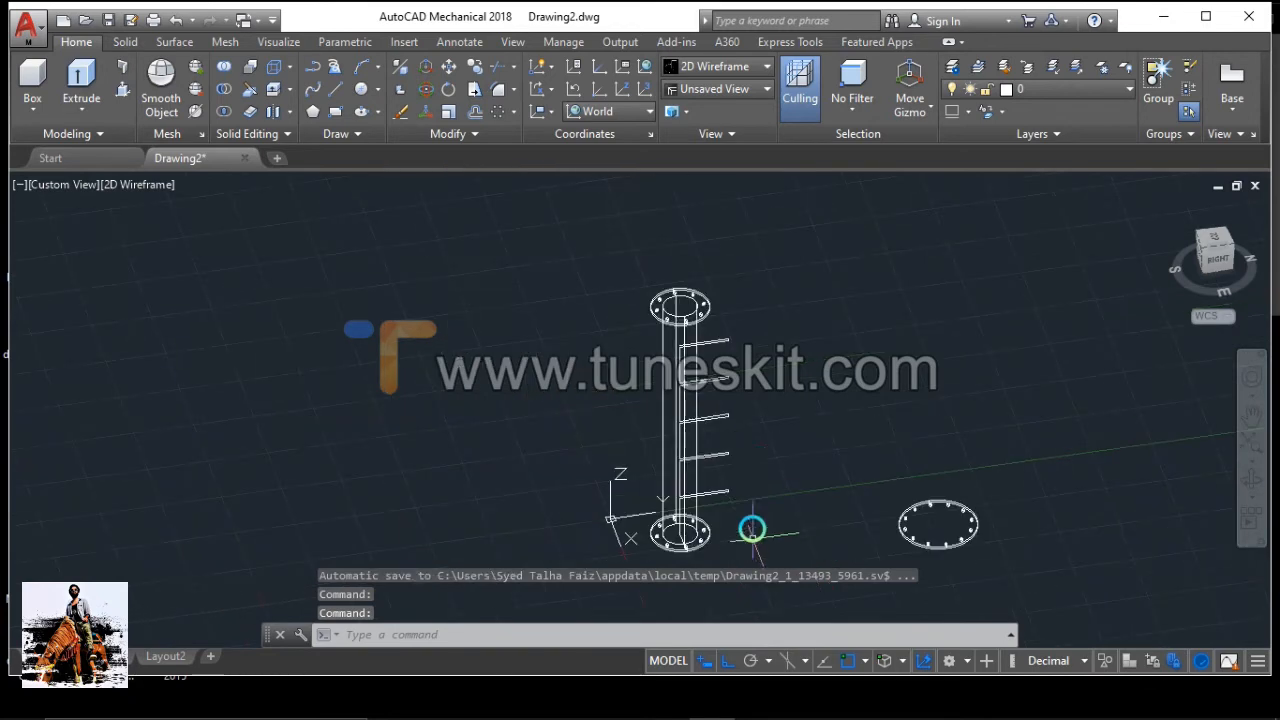
scroll(754, 437, up, 3)
scroll(702, 598, down, 3)
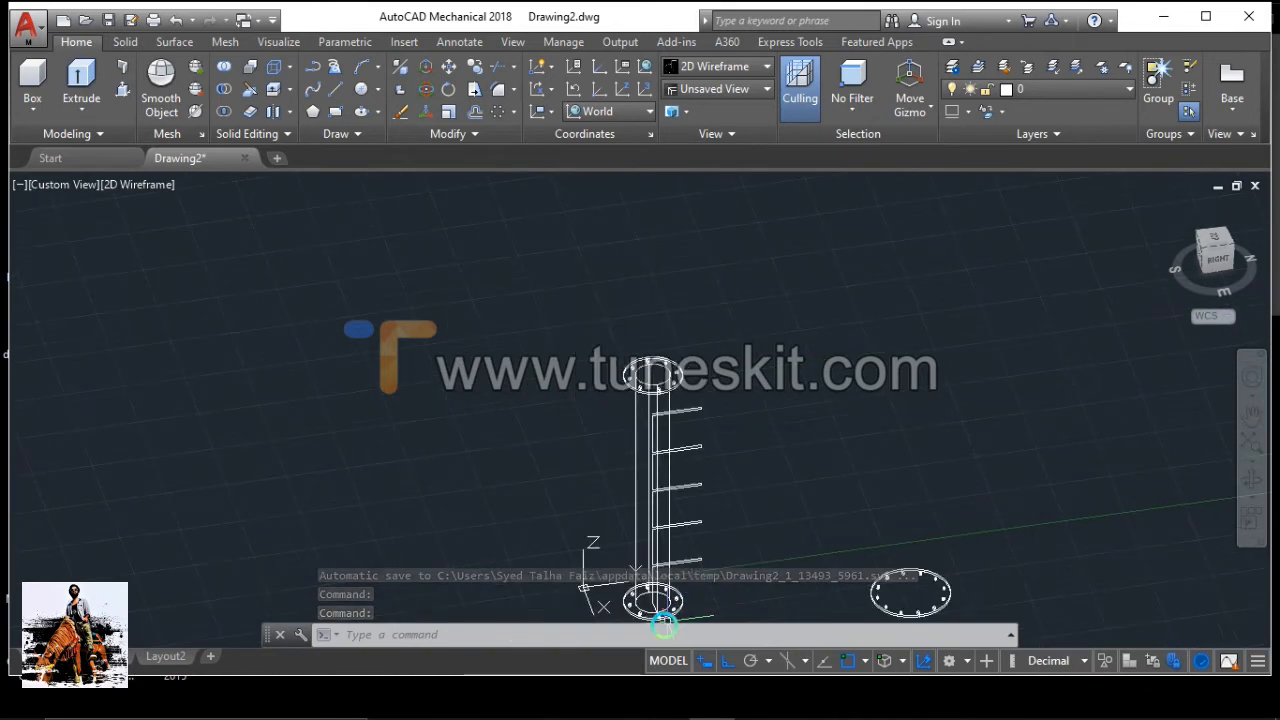
Delete the stray diagonal line running from the centre across the bottom flange
scroll(686, 480, down, 3)
scroll(688, 495, up, 7)
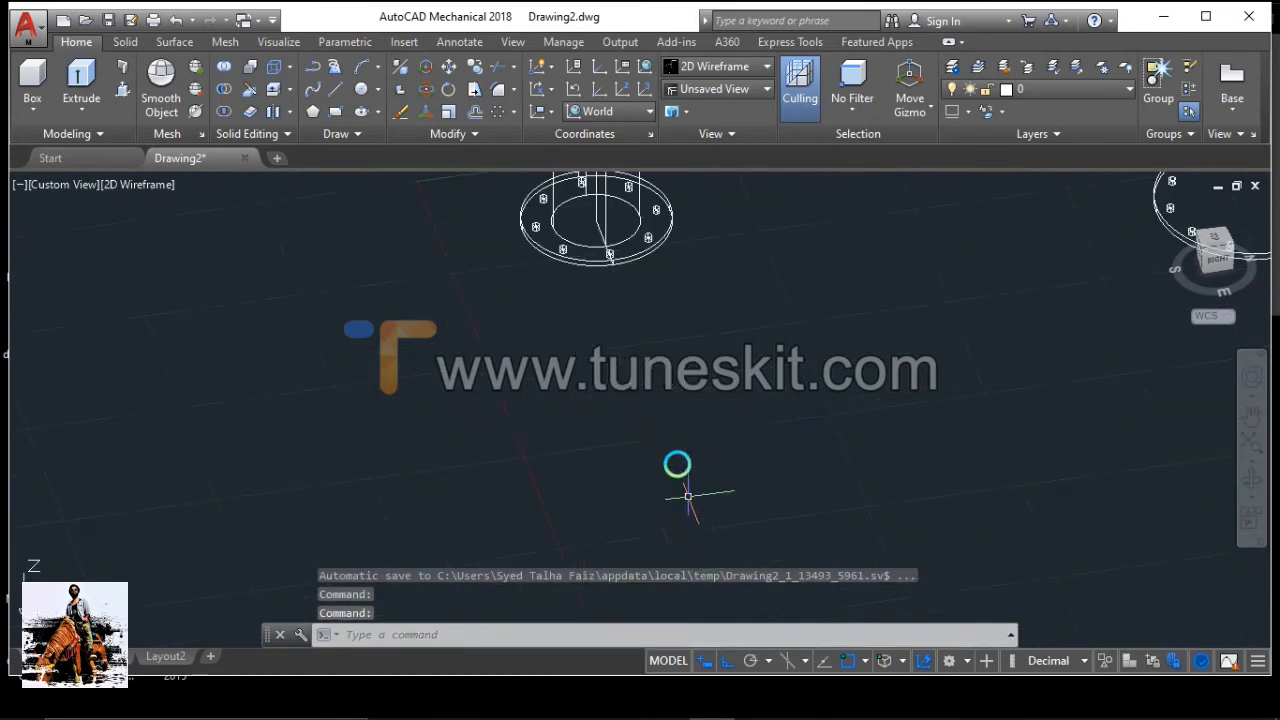
scroll(606, 223, up, 5)
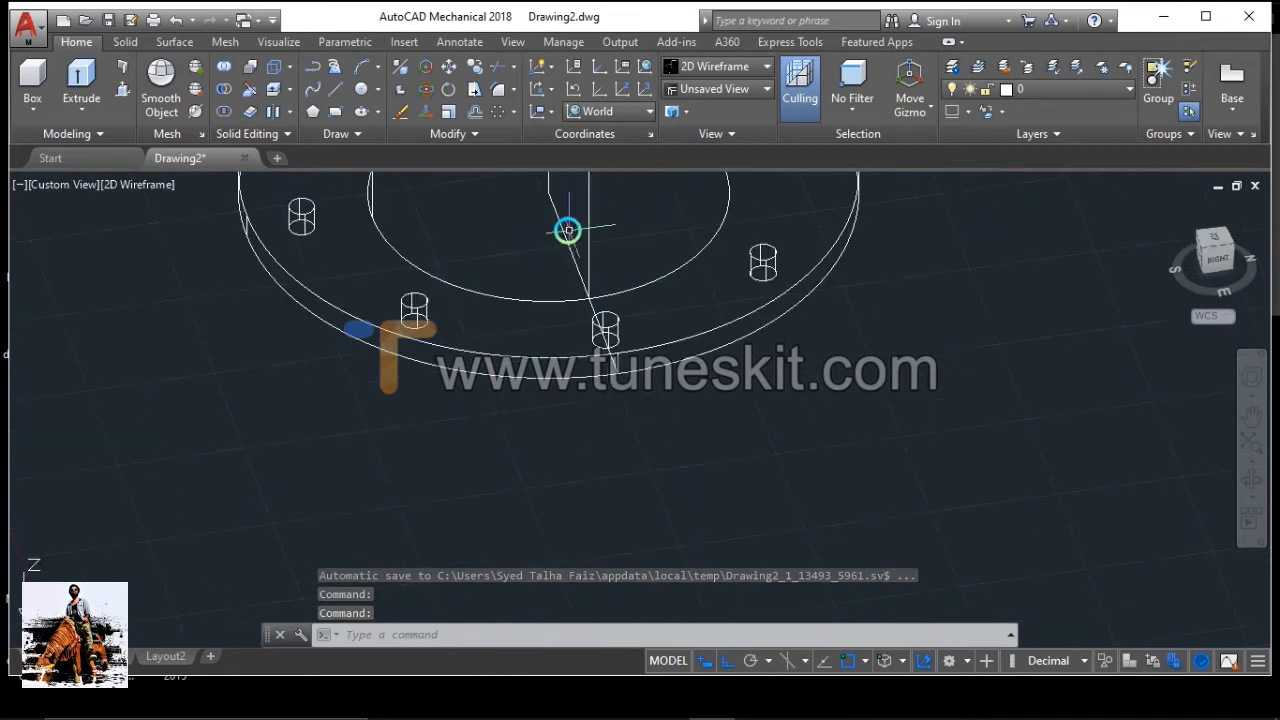
click(566, 231)
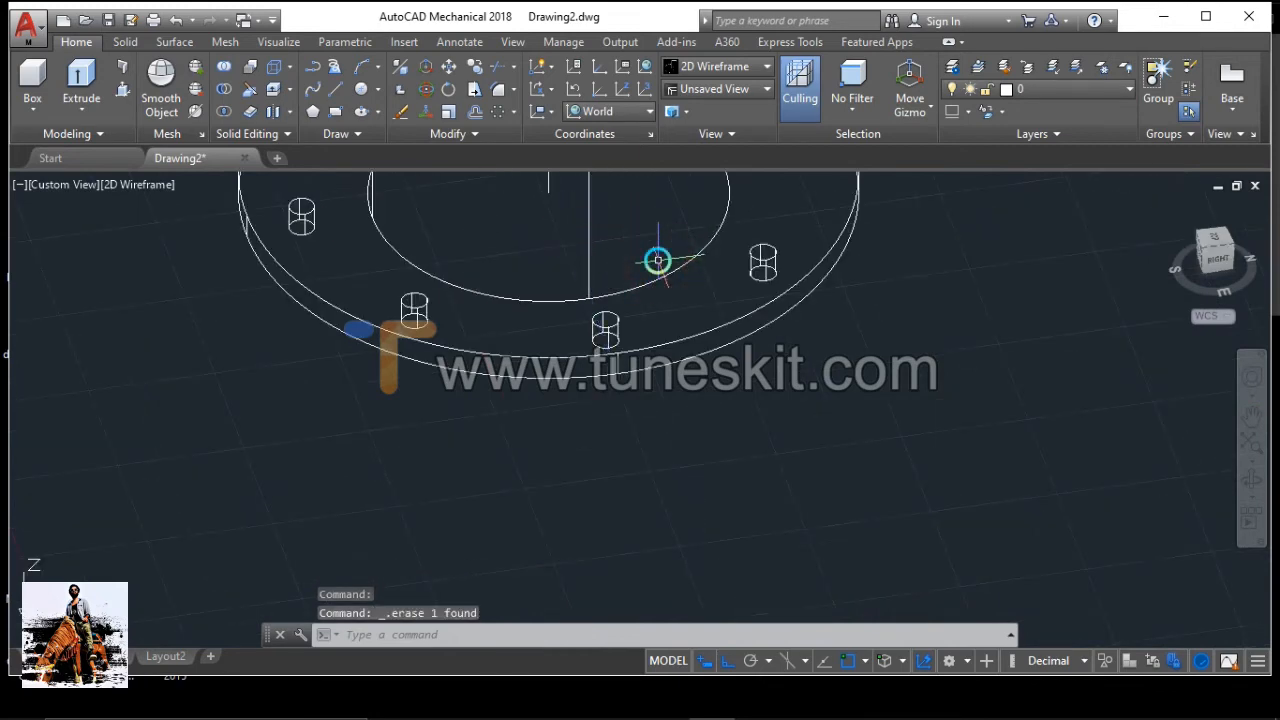
Copy the large perforated disc with its holes from its centre to the inner end of the first ledge on the shaft axis
scroll(786, 357, down, 3)
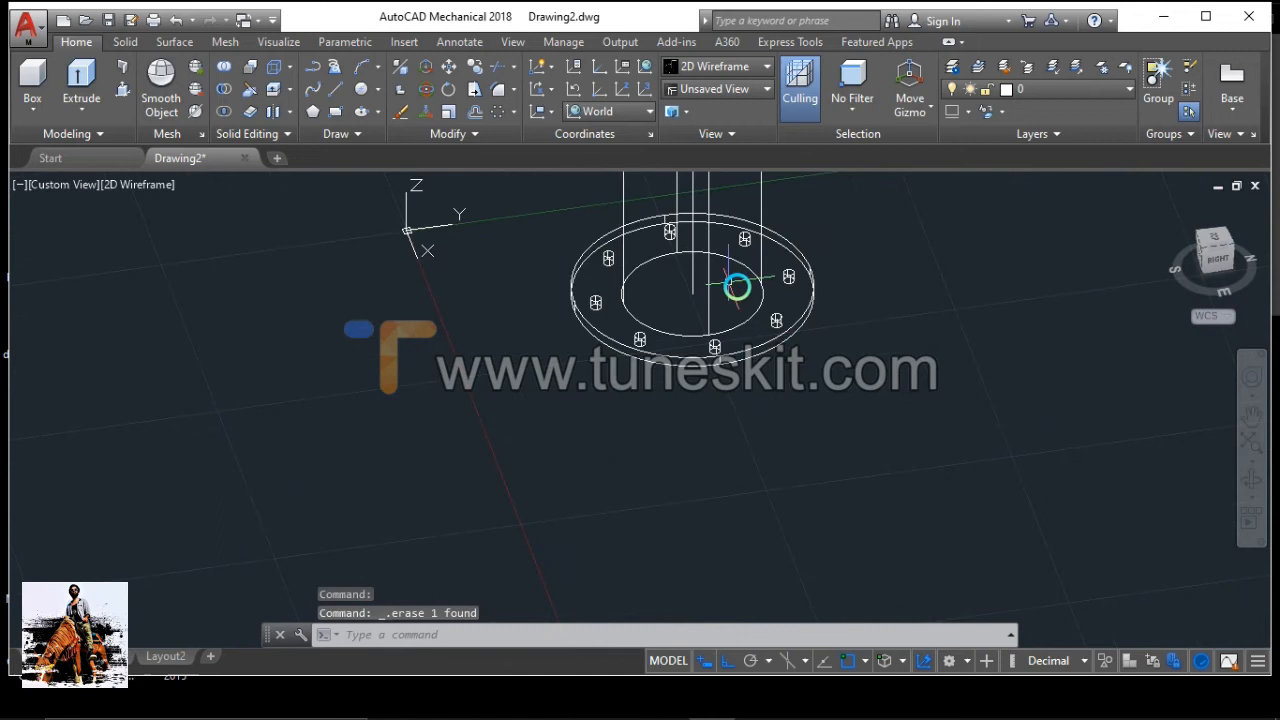
scroll(800, 320, down, 5)
scroll(1062, 310, up, 3)
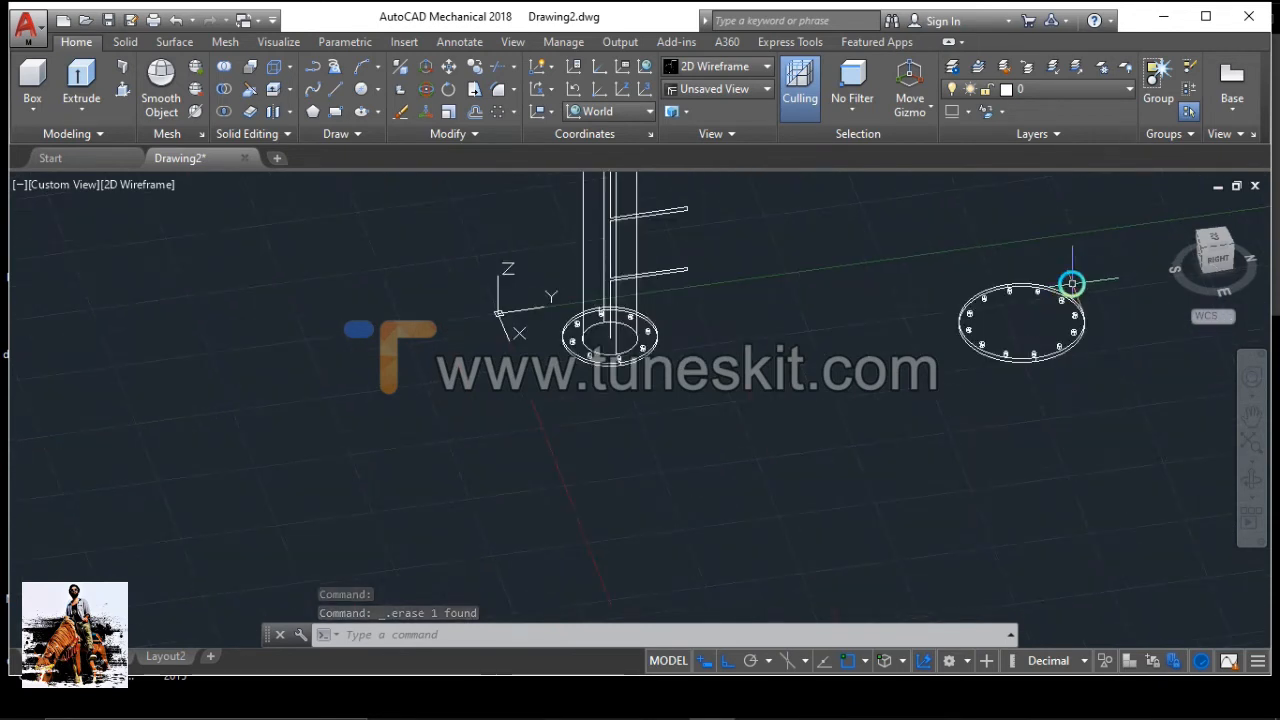
click(908, 246)
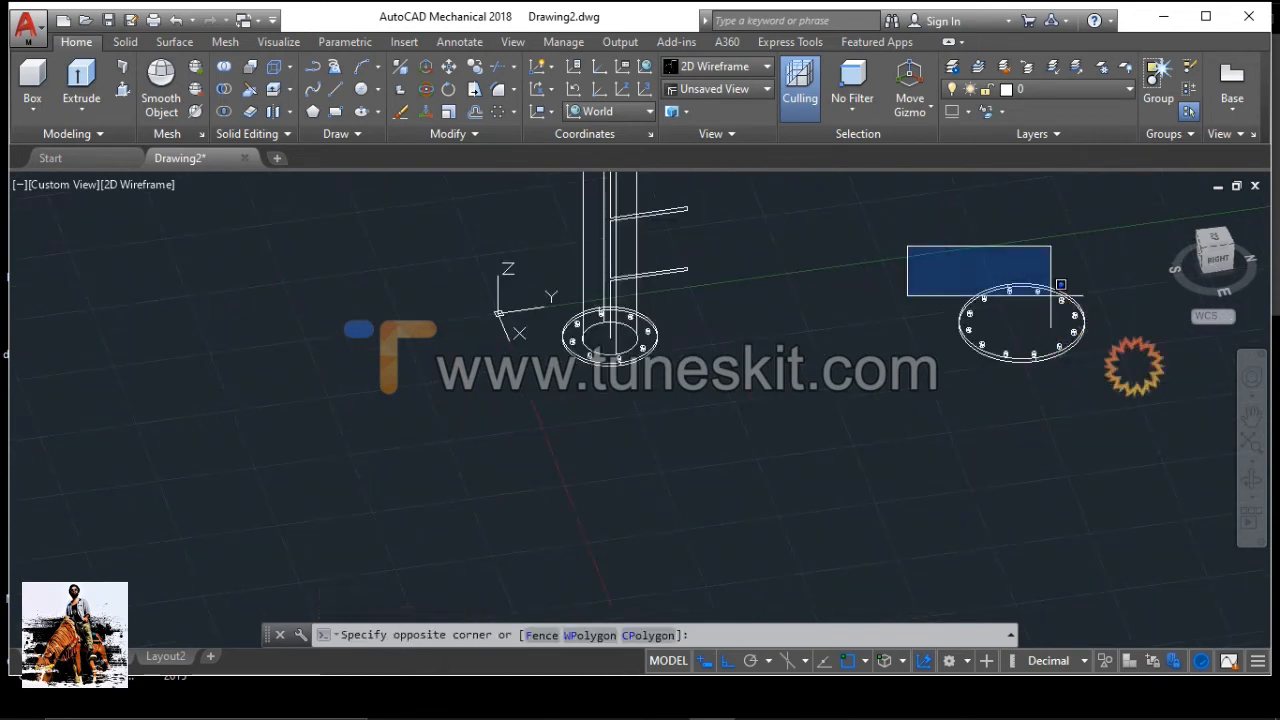
click(1150, 392)
text(c)
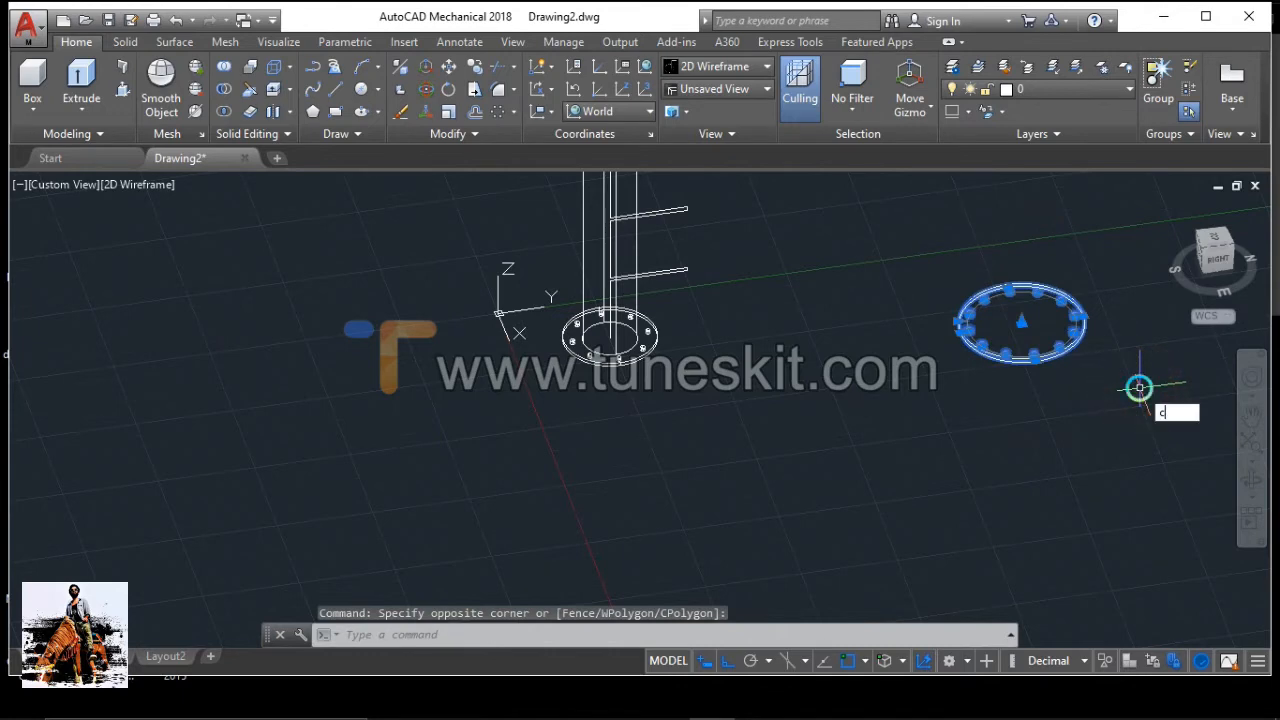
text(o)
key(Return)
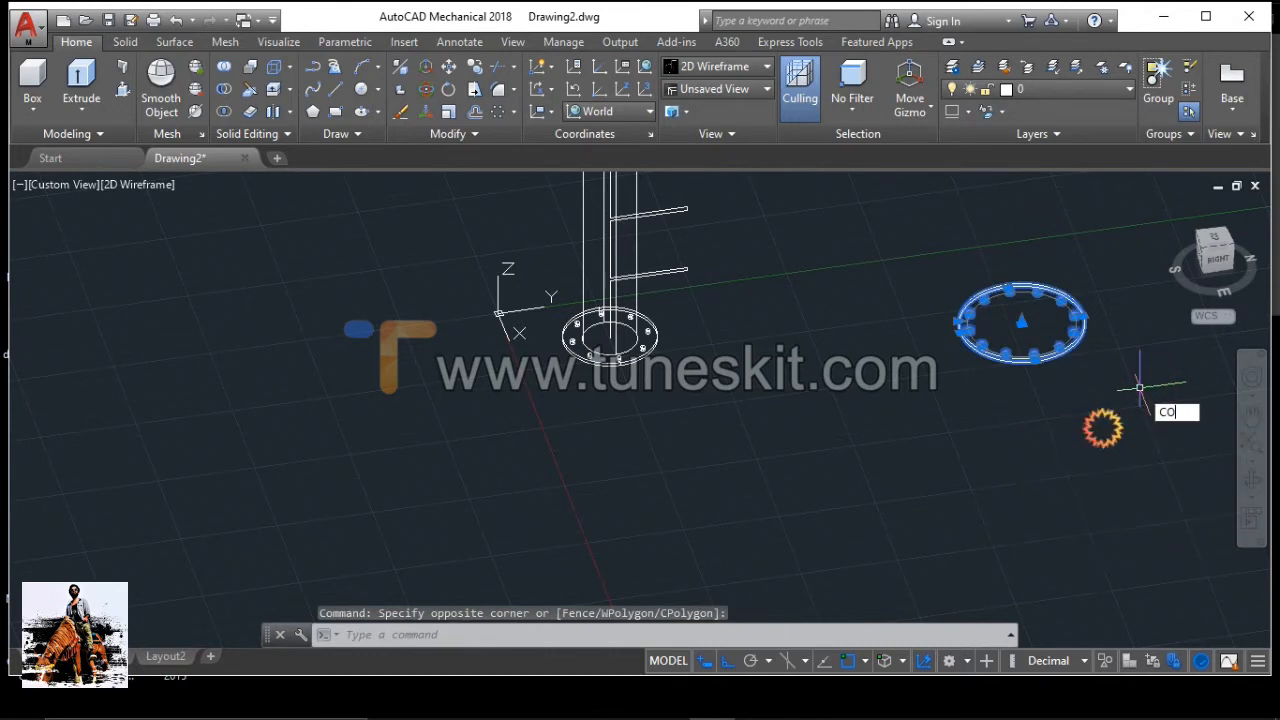
scroll(1031, 335, up, 4)
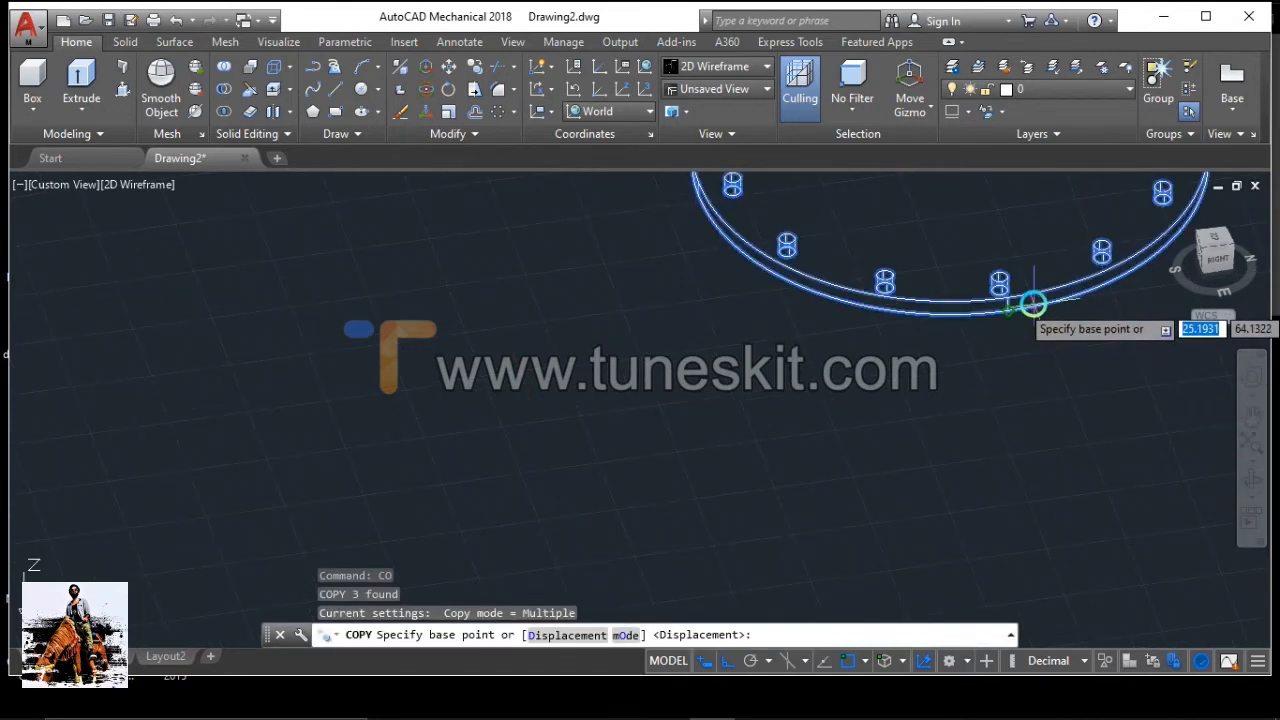
scroll(1034, 297, down, 5)
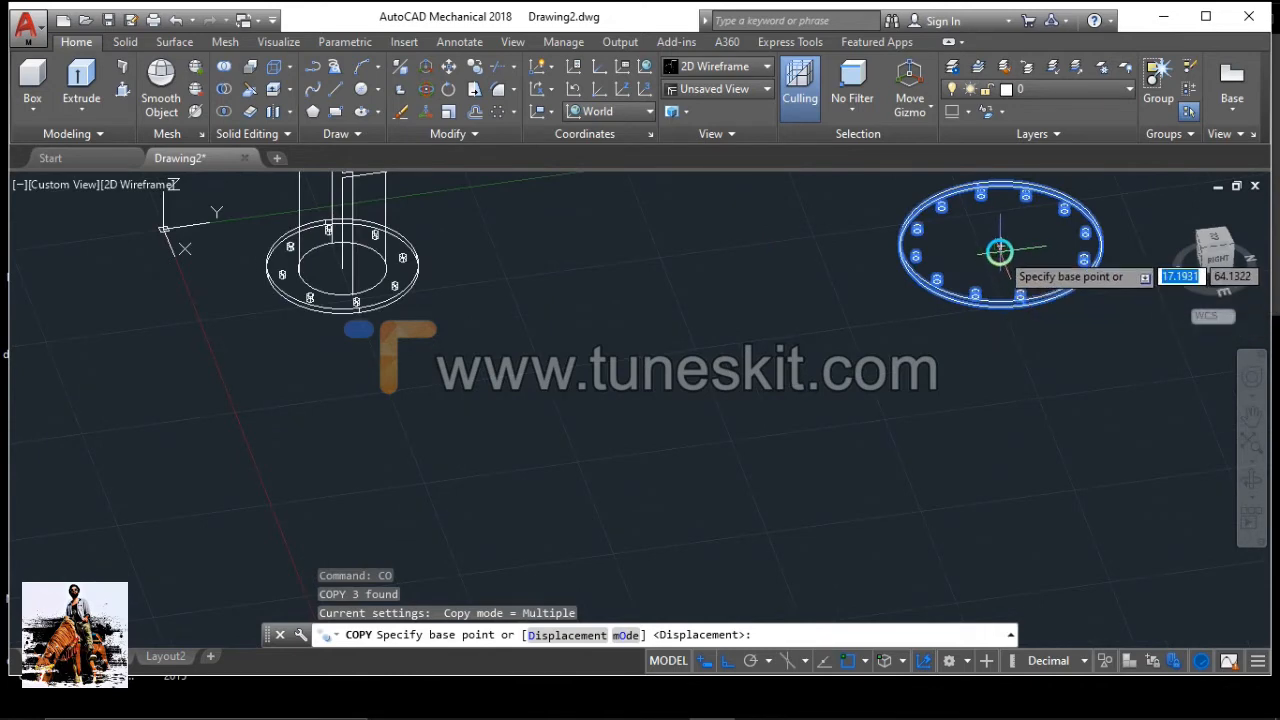
click(1000, 257)
scroll(500, 230, up, 8)
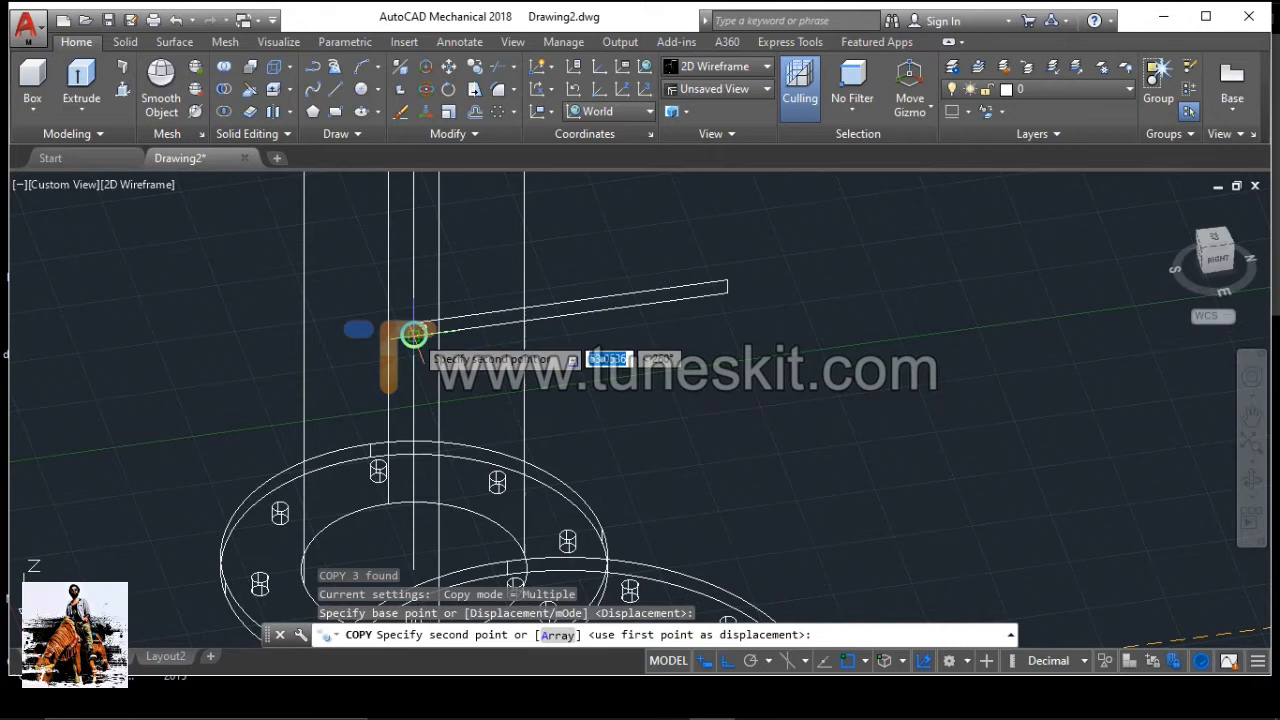
click(405, 338)
Place further copies of the disc at the inner ends of the second and third ledges
scroll(405, 330, down, 5)
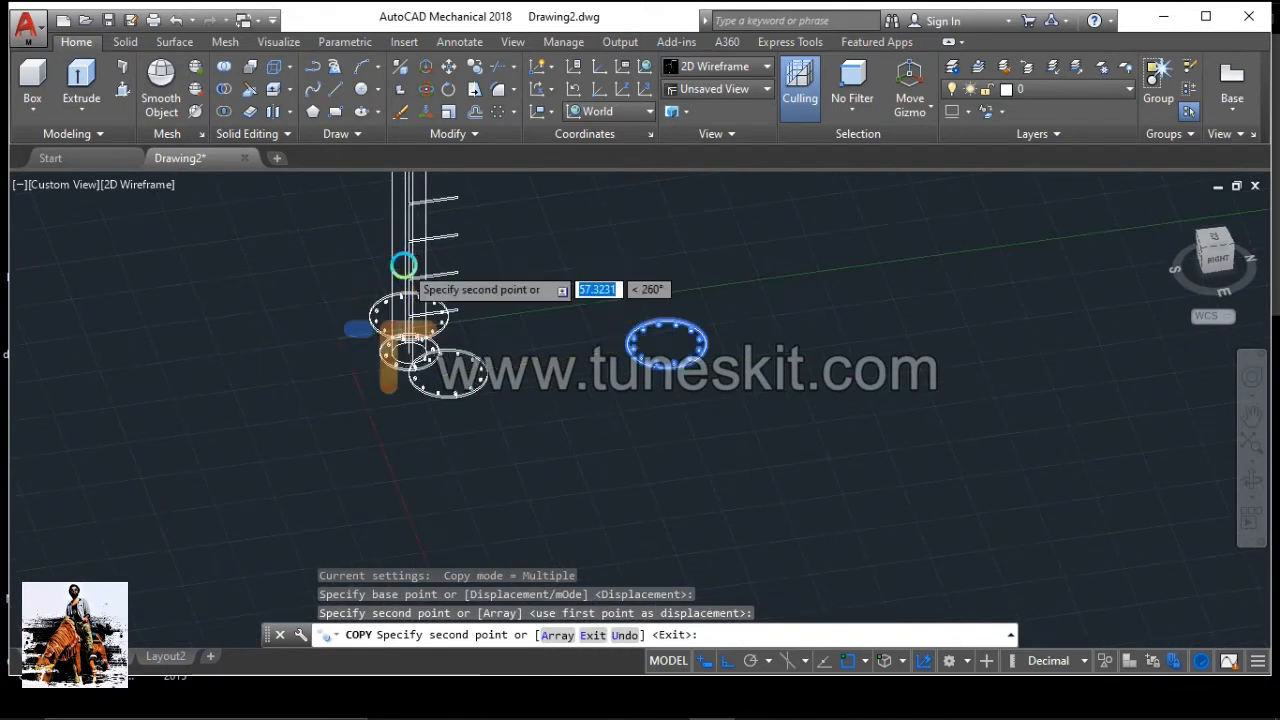
scroll(402, 290, up, 5)
click(435, 366)
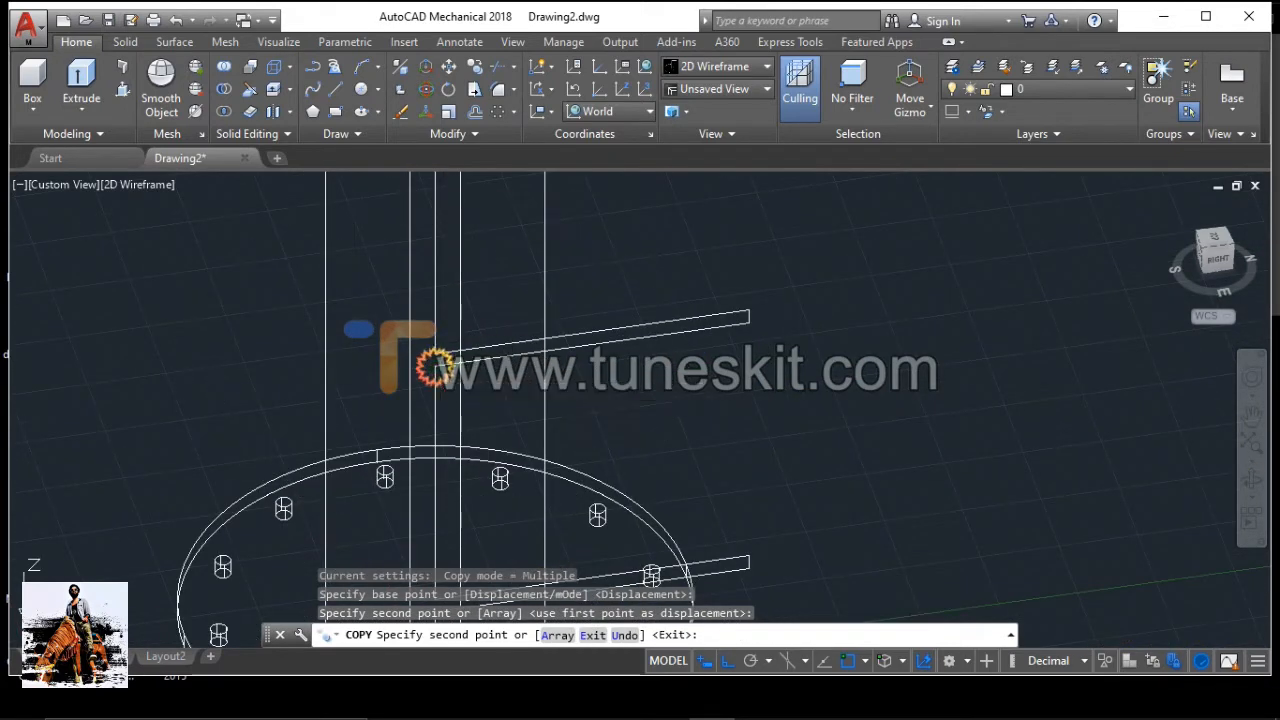
scroll(428, 296, down, 5)
scroll(430, 272, up, 5)
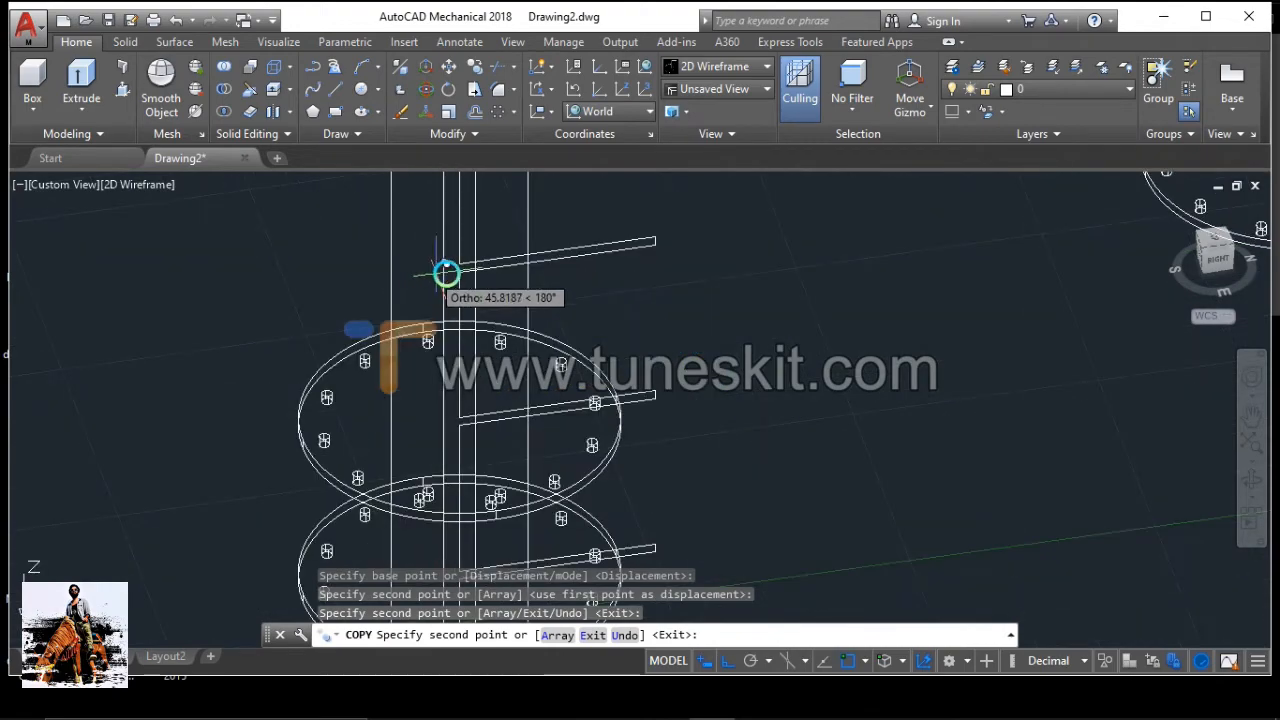
click(451, 274)
Place disc copies at the inner ends of the fourth and fifth ledges and finish copying
scroll(453, 272, down, 3)
scroll(440, 285, down, 1)
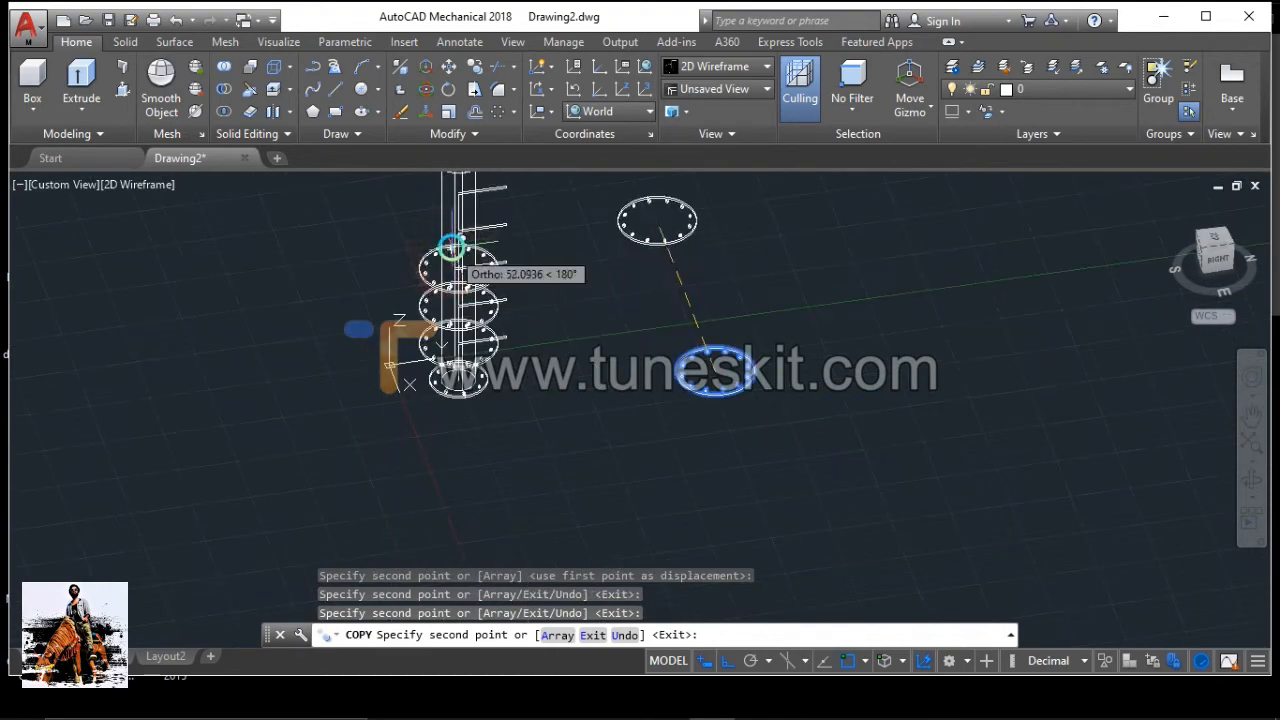
scroll(445, 285, up, 5)
scroll(470, 195, down, 4)
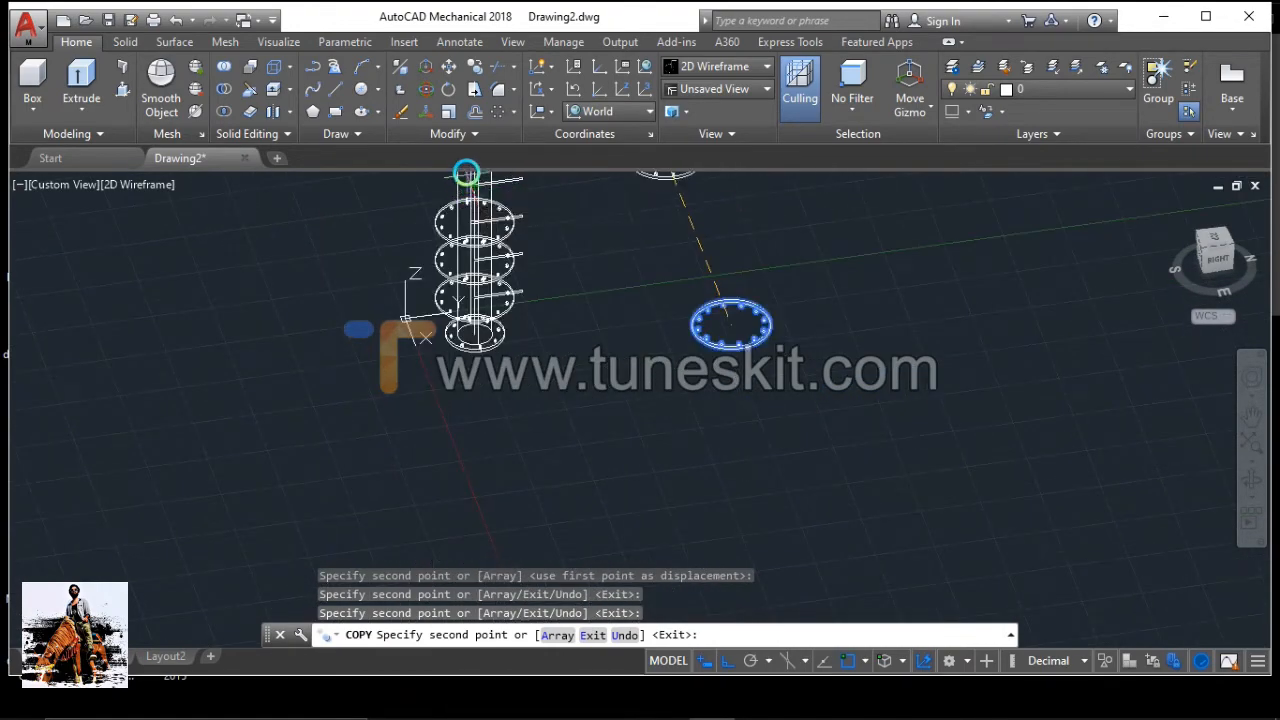
scroll(468, 185, up, 5)
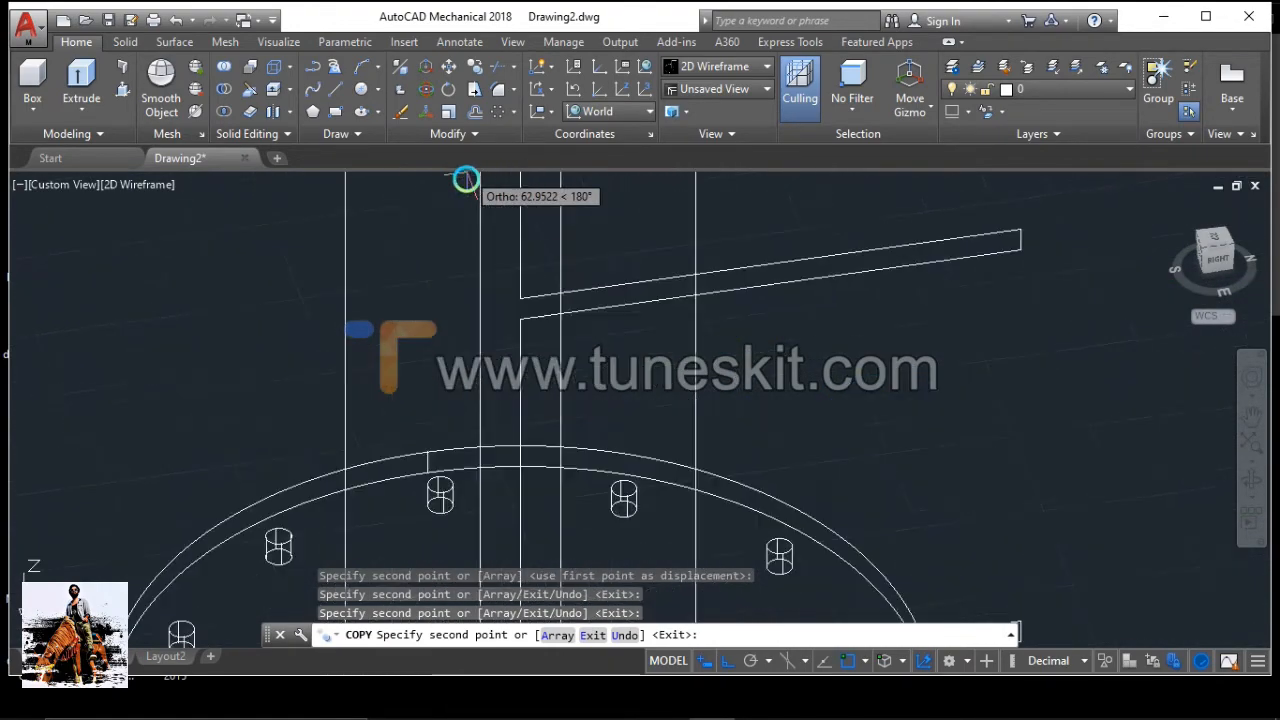
click(519, 322)
scroll(525, 296, down, 6)
scroll(509, 252, up, 3)
scroll(509, 252, up, 3)
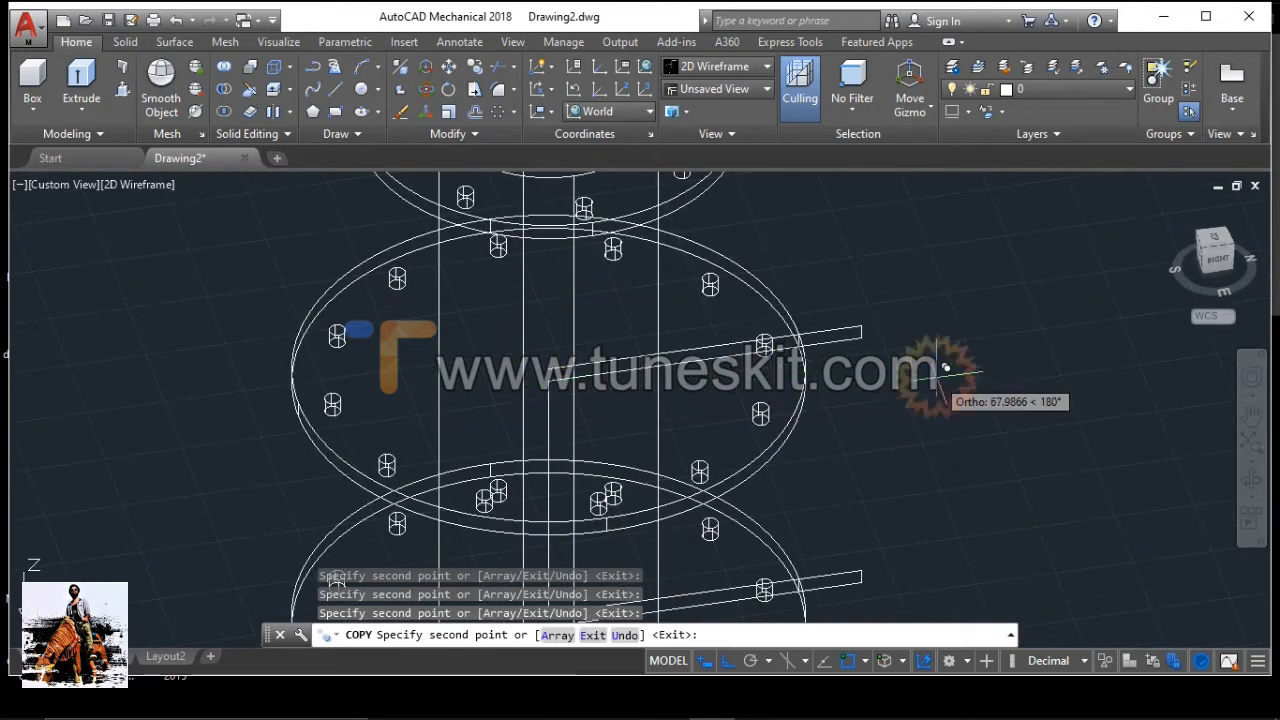
key(Escape)
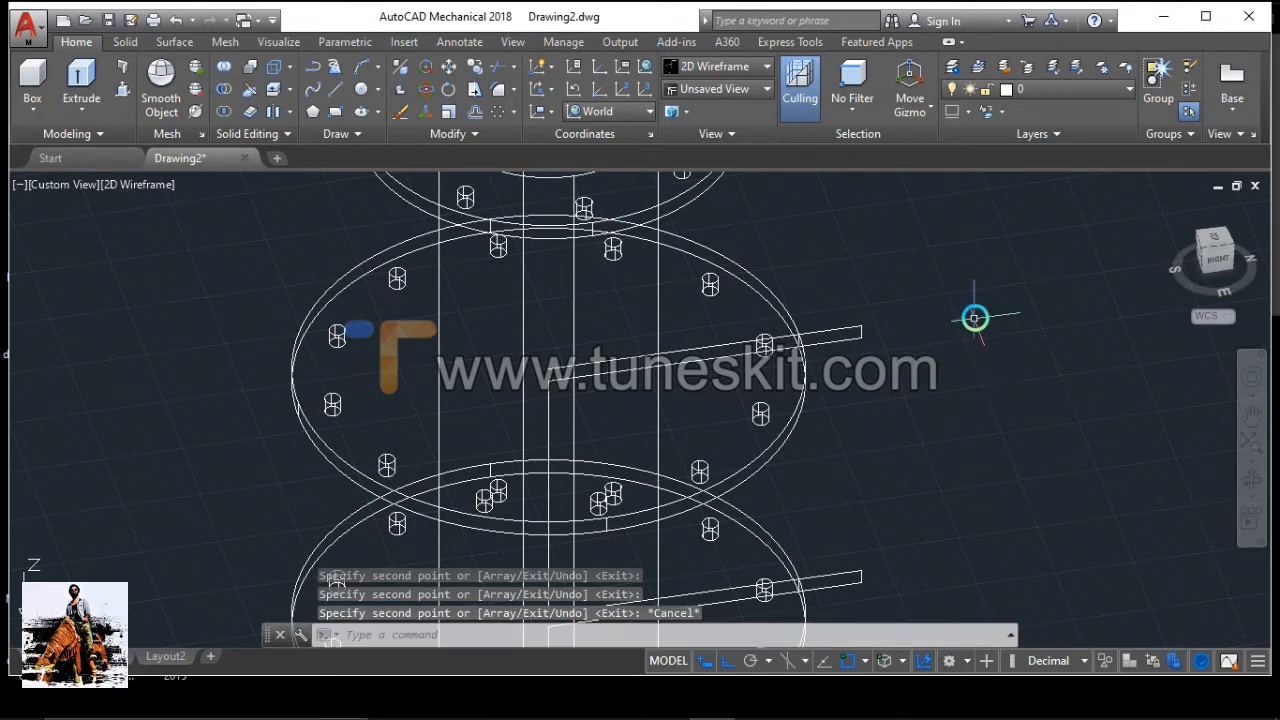
Delete the three guide lines of the topmost ledge and the vertical guide line directly below it
click(832, 289)
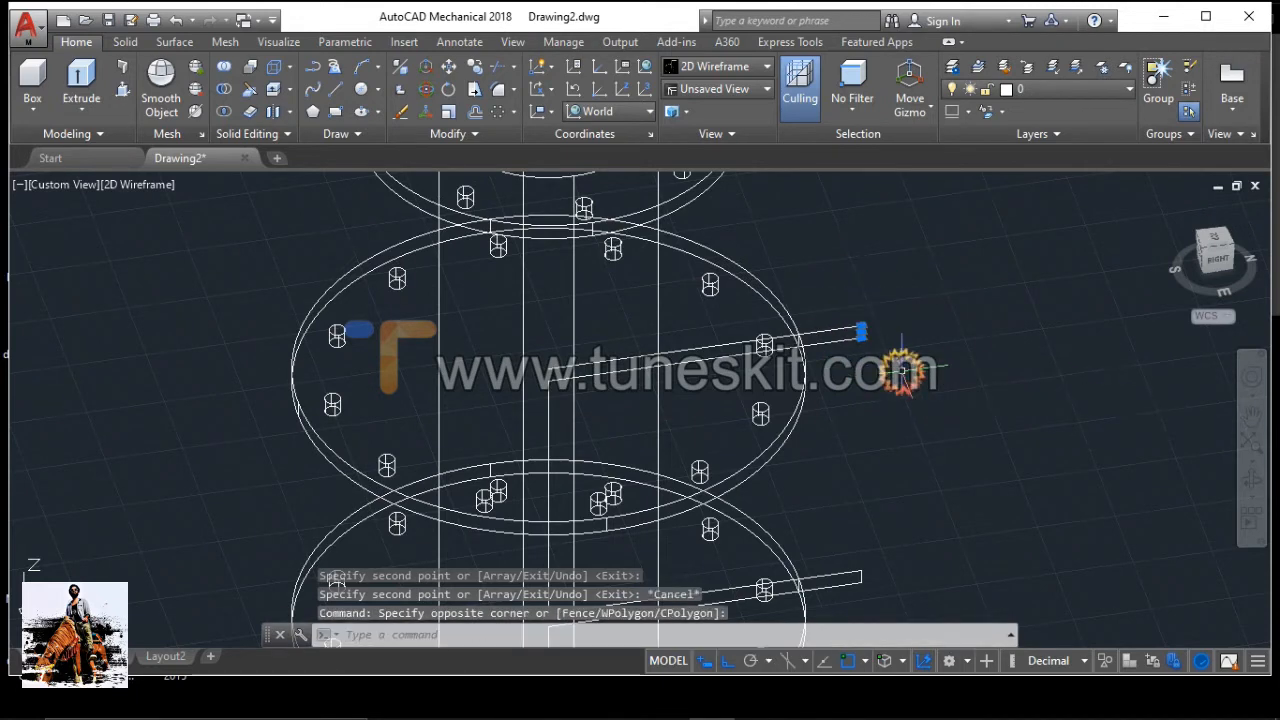
click(838, 336)
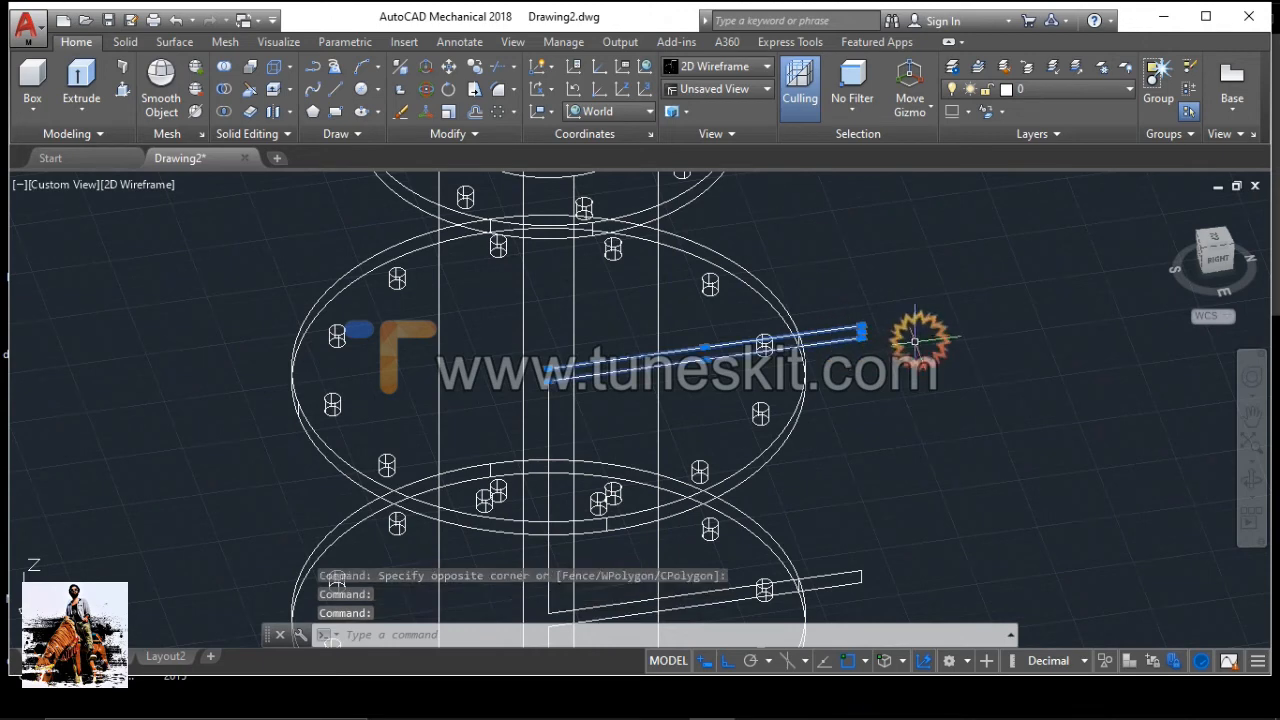
key(Delete)
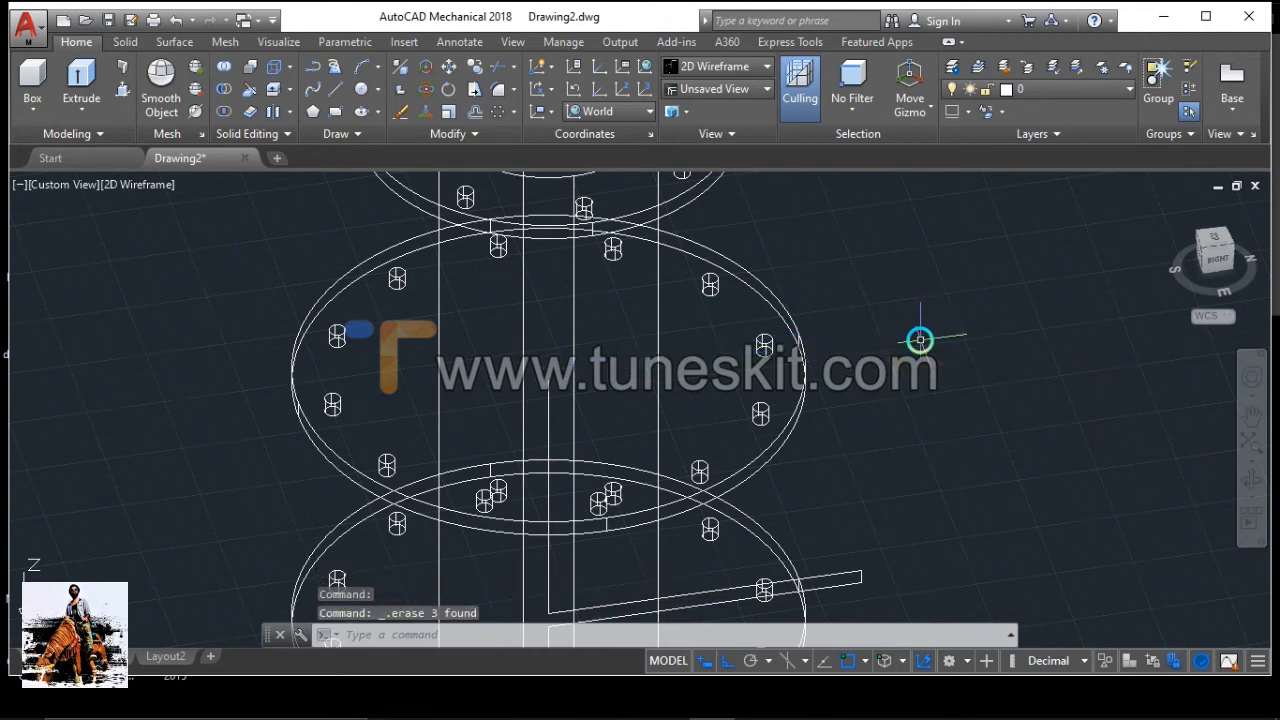
click(549, 395)
key(Delete)
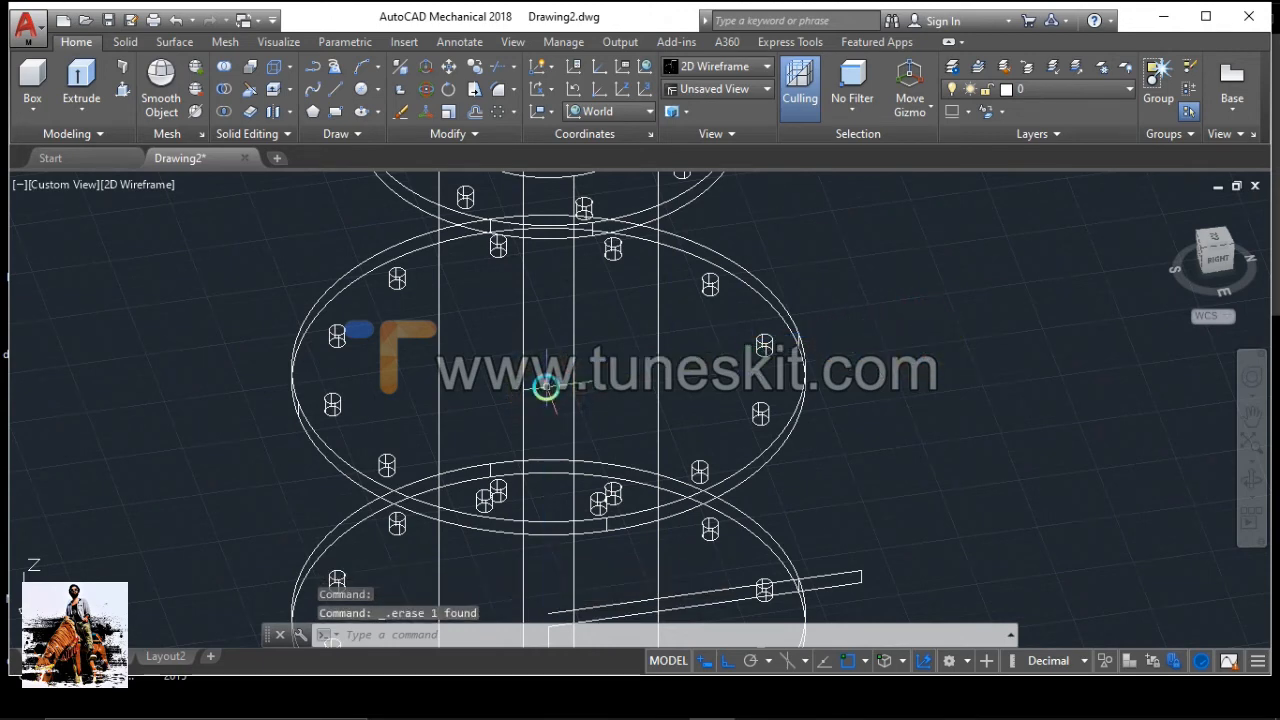
scroll(682, 408, down, 5)
scroll(729, 491, up, 3)
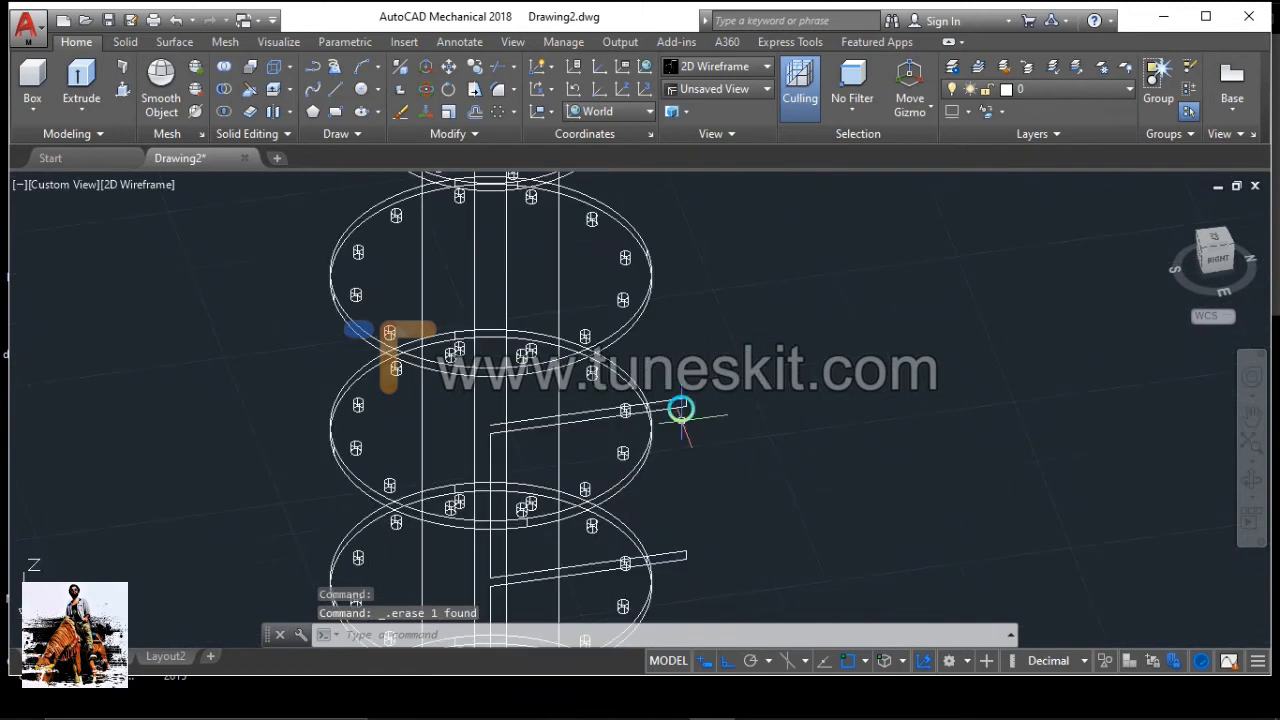
click(663, 394)
click(704, 434)
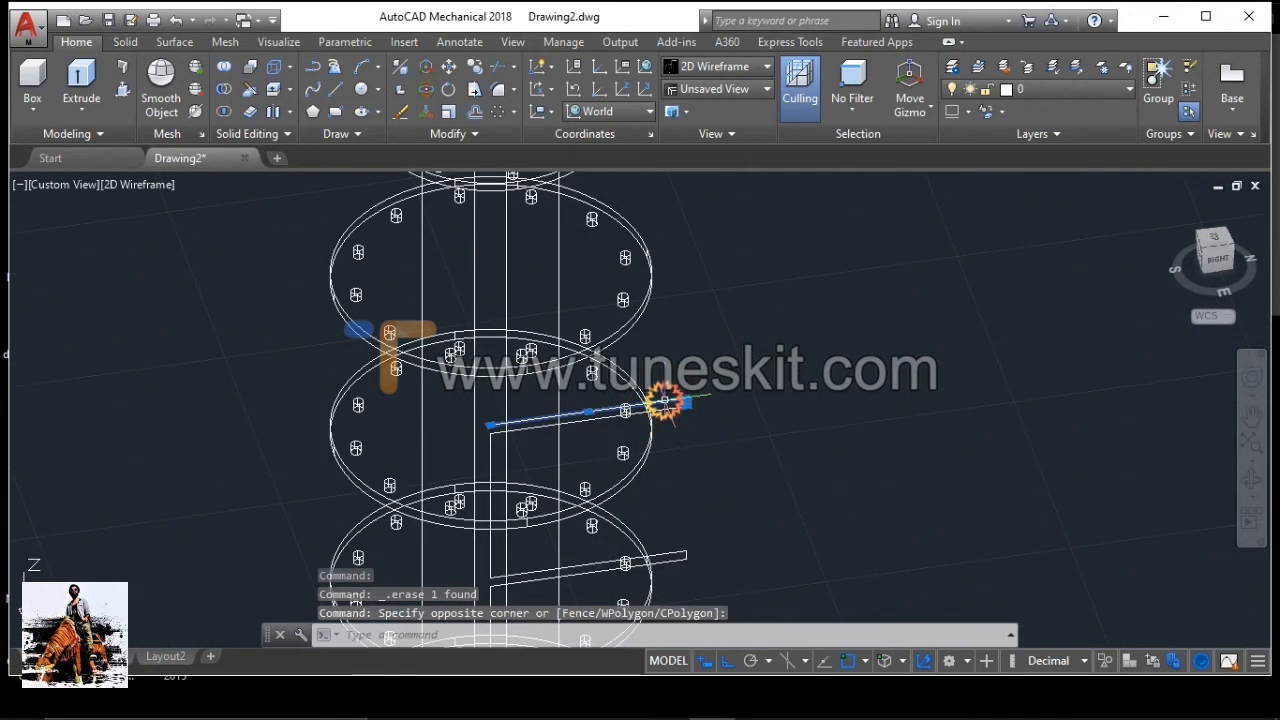
click(664, 403)
click(670, 411)
click(571, 428)
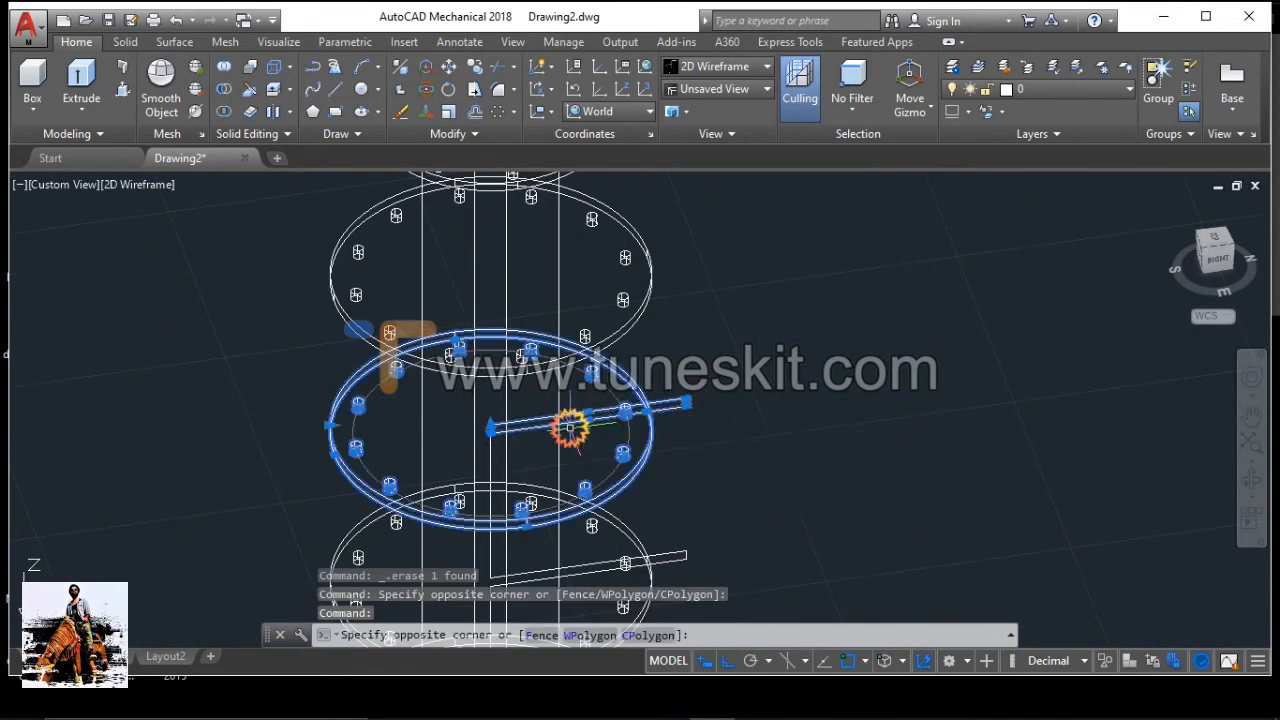
key(Escape)
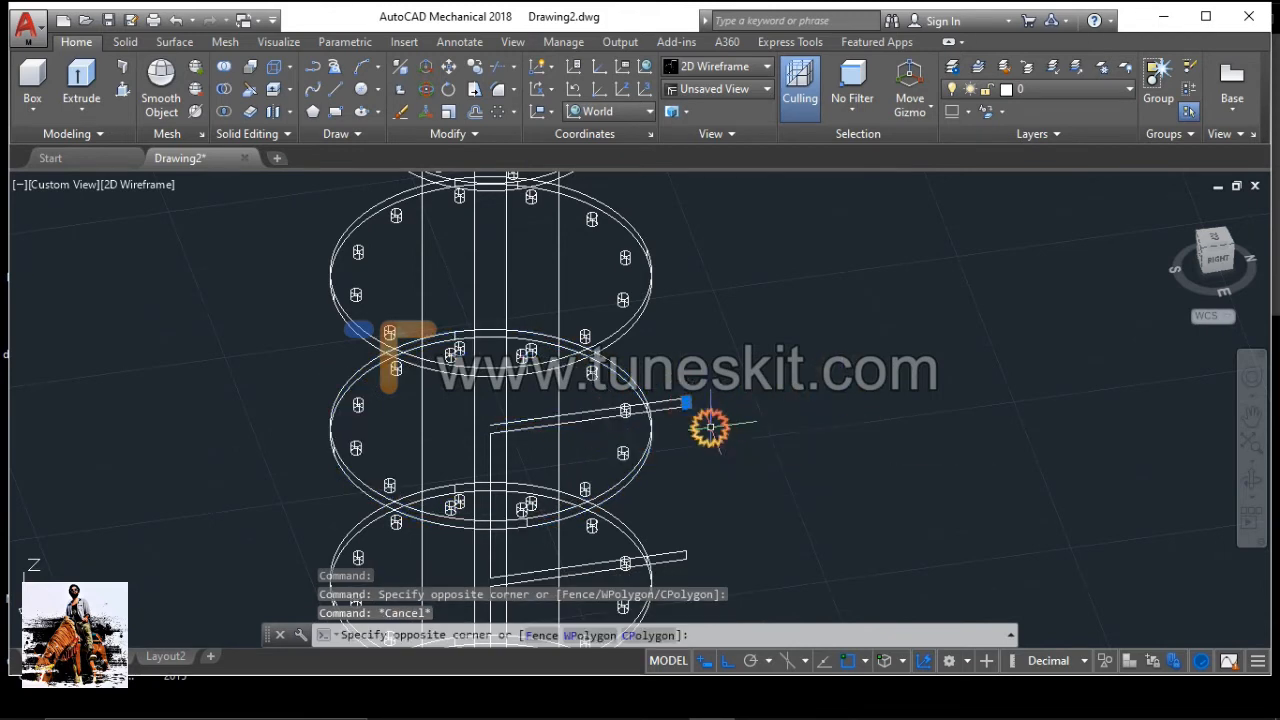
Select the three guide lines of the fourth ledge and the vertical guide line below it, without the disc
click(680, 414)
click(668, 402)
click(668, 403)
click(666, 402)
click(489, 445)
click(491, 448)
scroll(520, 510, down, 5)
scroll(529, 537, up, 8)
scroll(537, 567, down, 3)
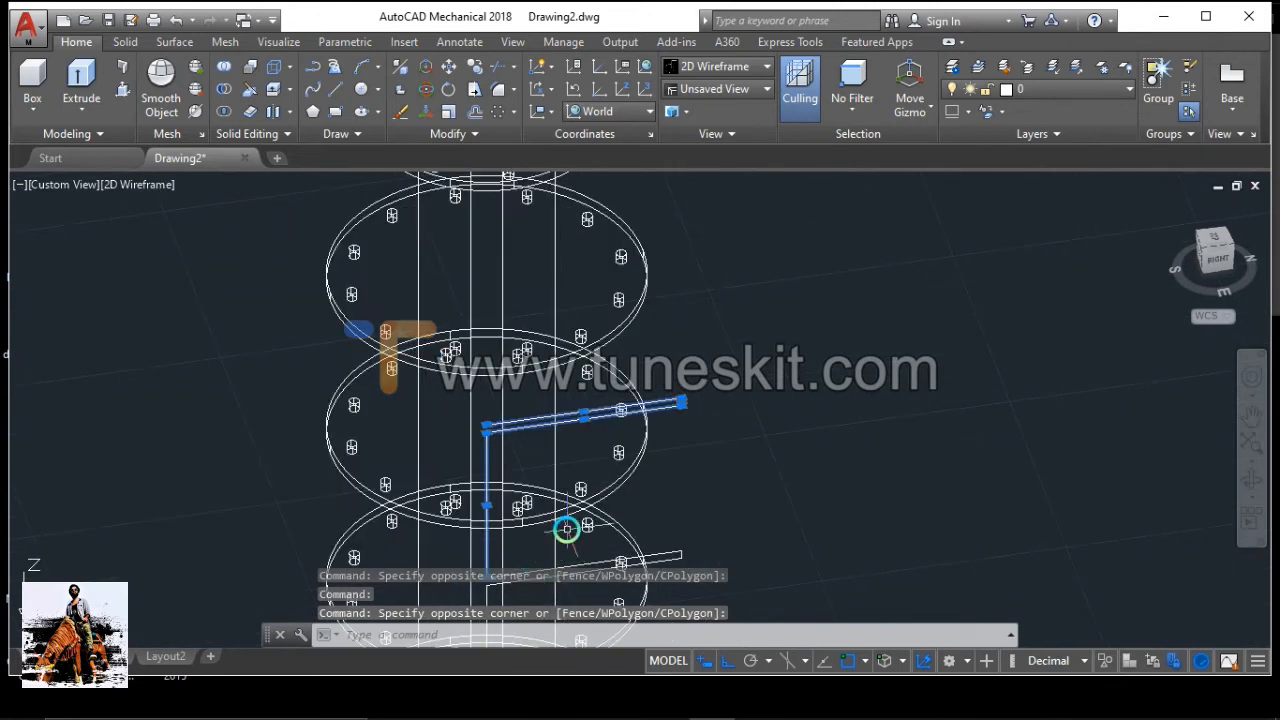
Add the third ledge's three guide lines and the vertical guide line below it to the selection
scroll(571, 549, down, 2)
scroll(569, 540, up, 7)
click(580, 496)
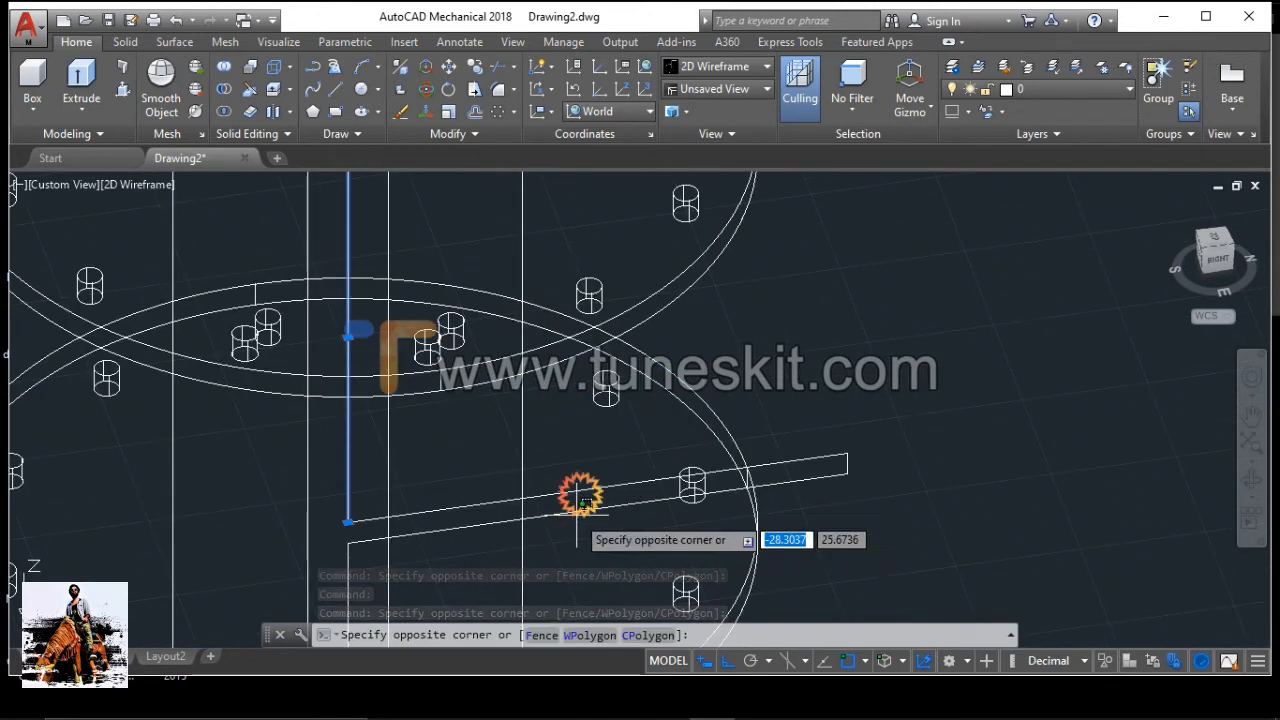
click(588, 495)
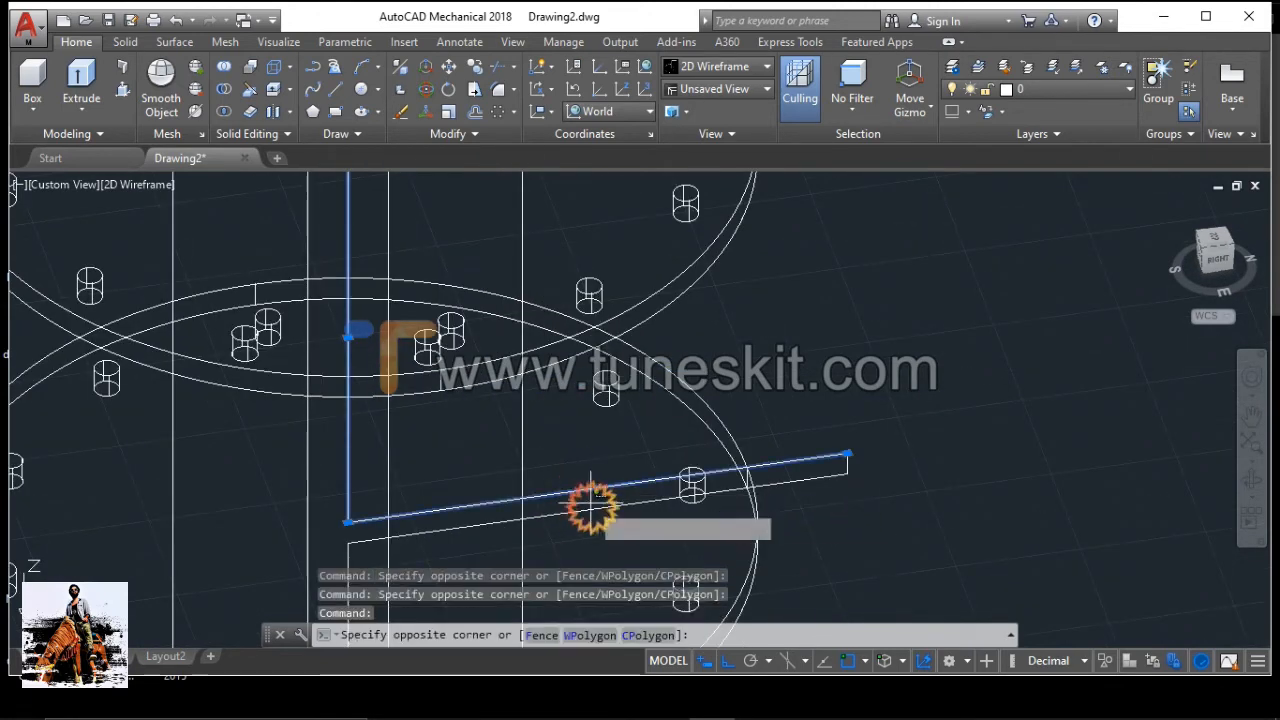
click(592, 508)
click(594, 504)
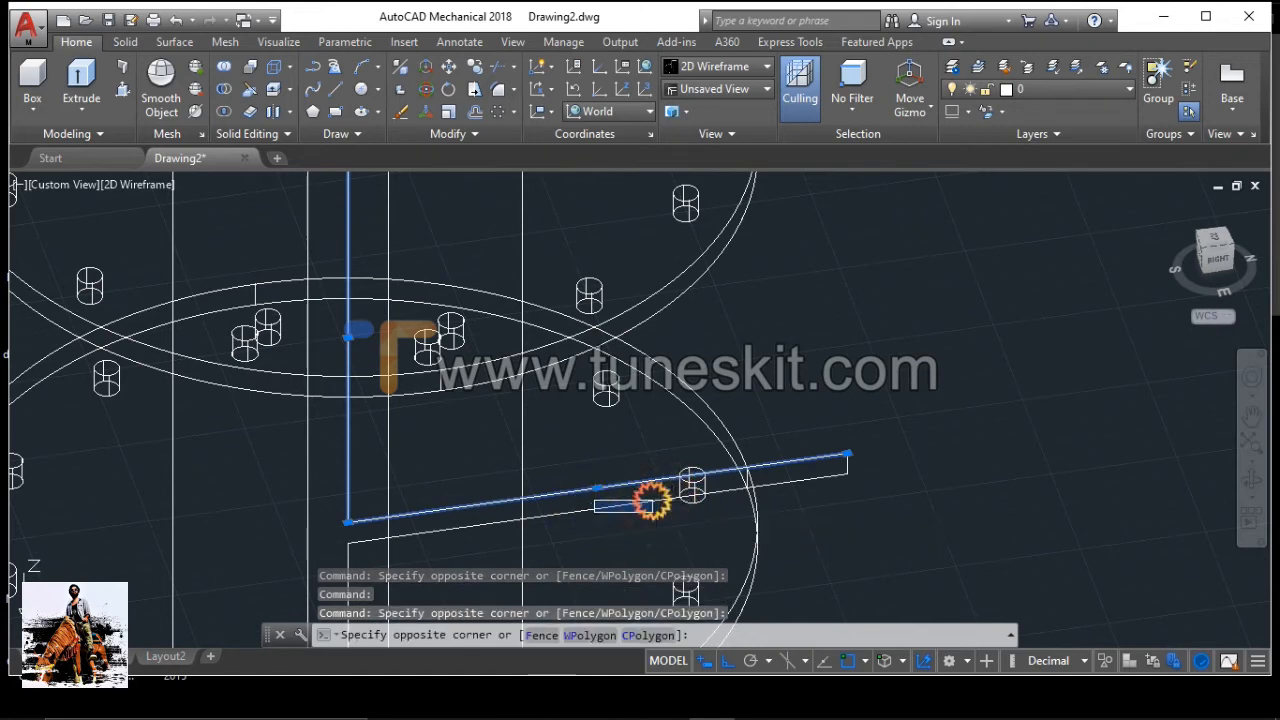
click(651, 500)
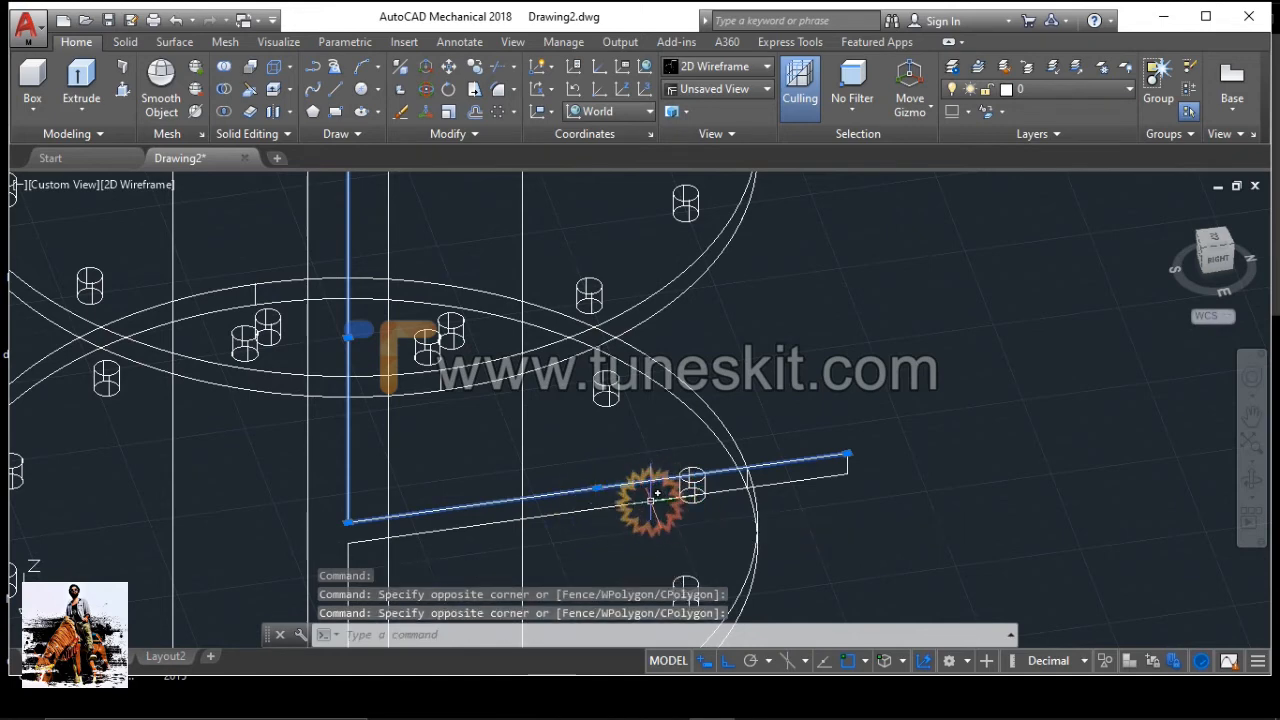
click(847, 464)
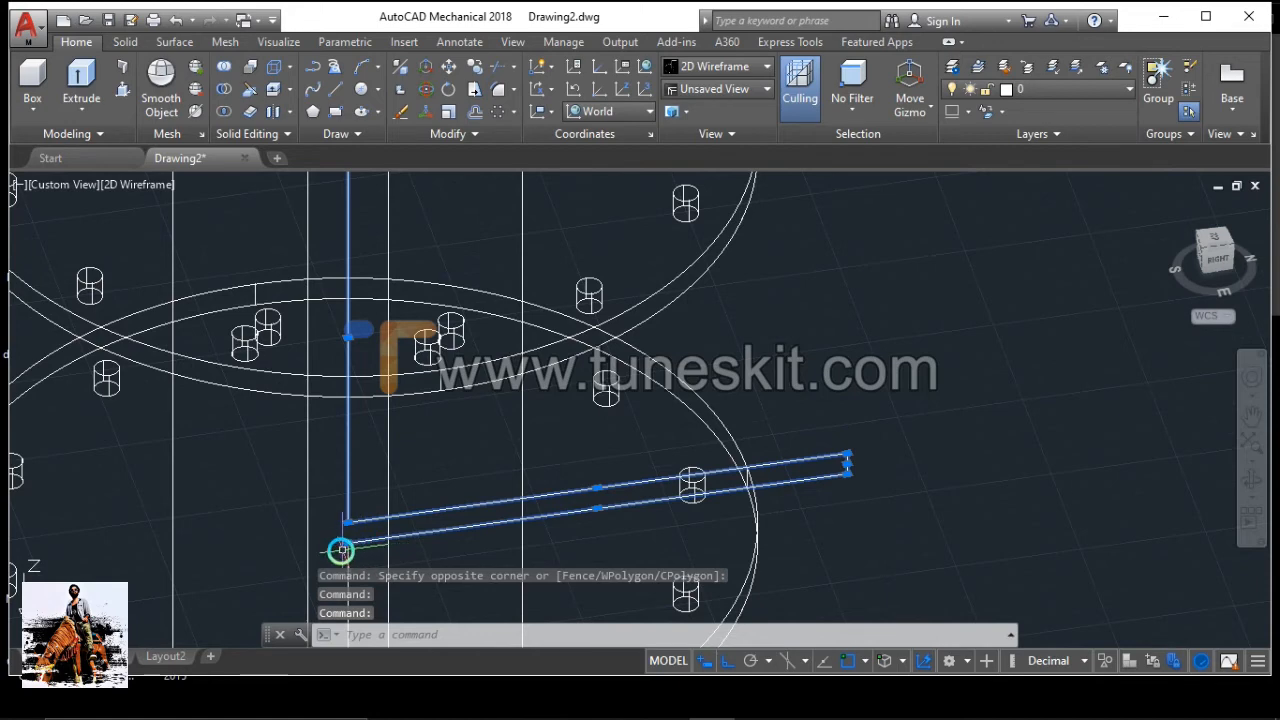
Add the second ledge's three guide lines and the vertical guide line below it to the selection
scroll(380, 537, down, 5)
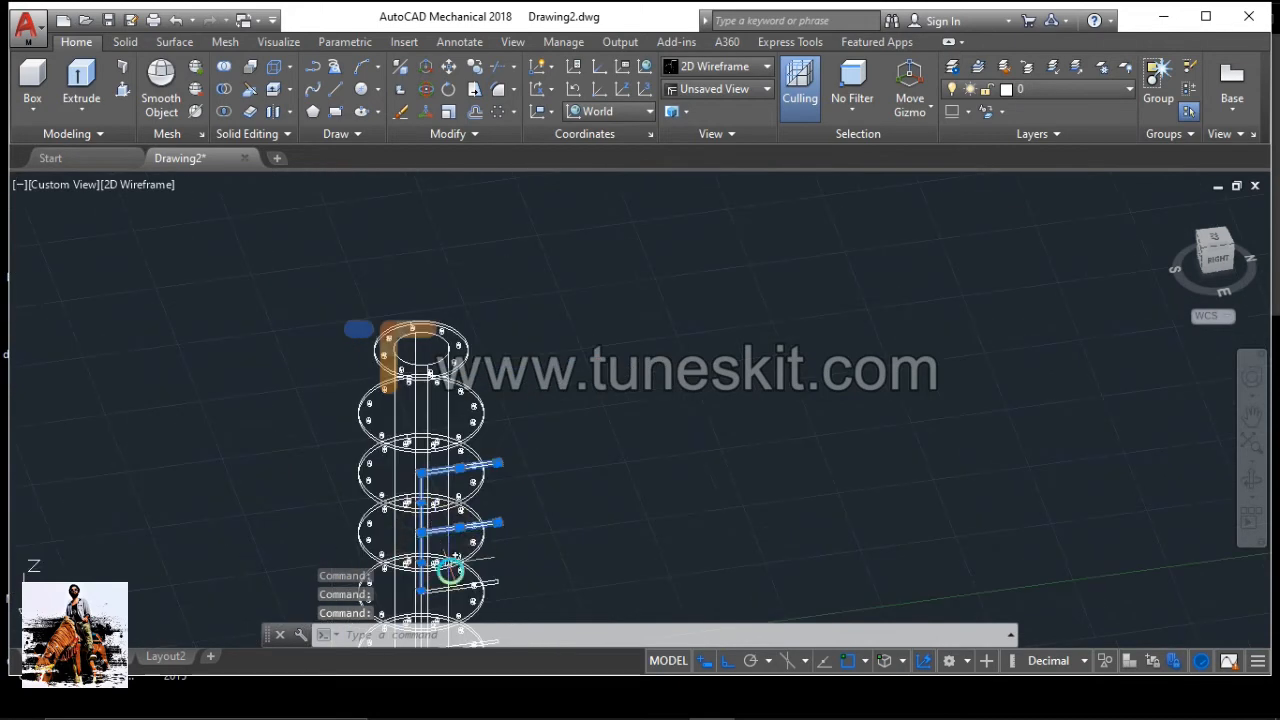
scroll(455, 594, up, 6)
click(455, 540)
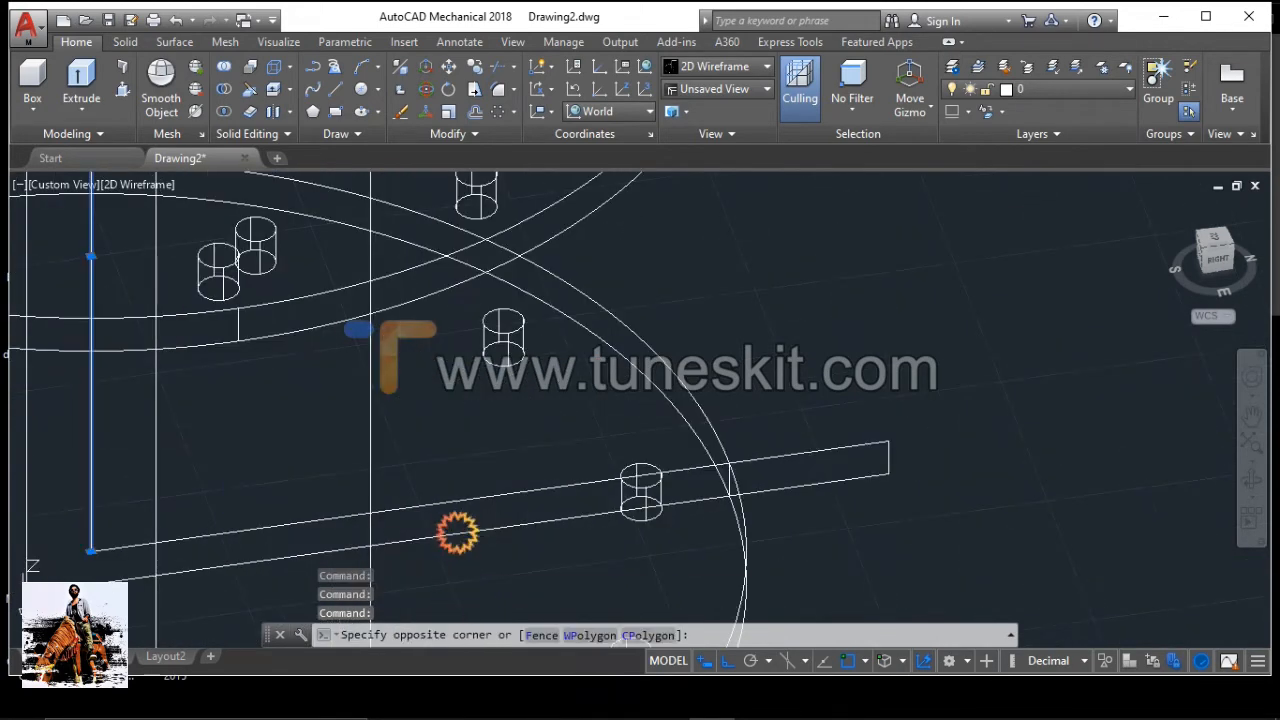
click(469, 503)
click(469, 499)
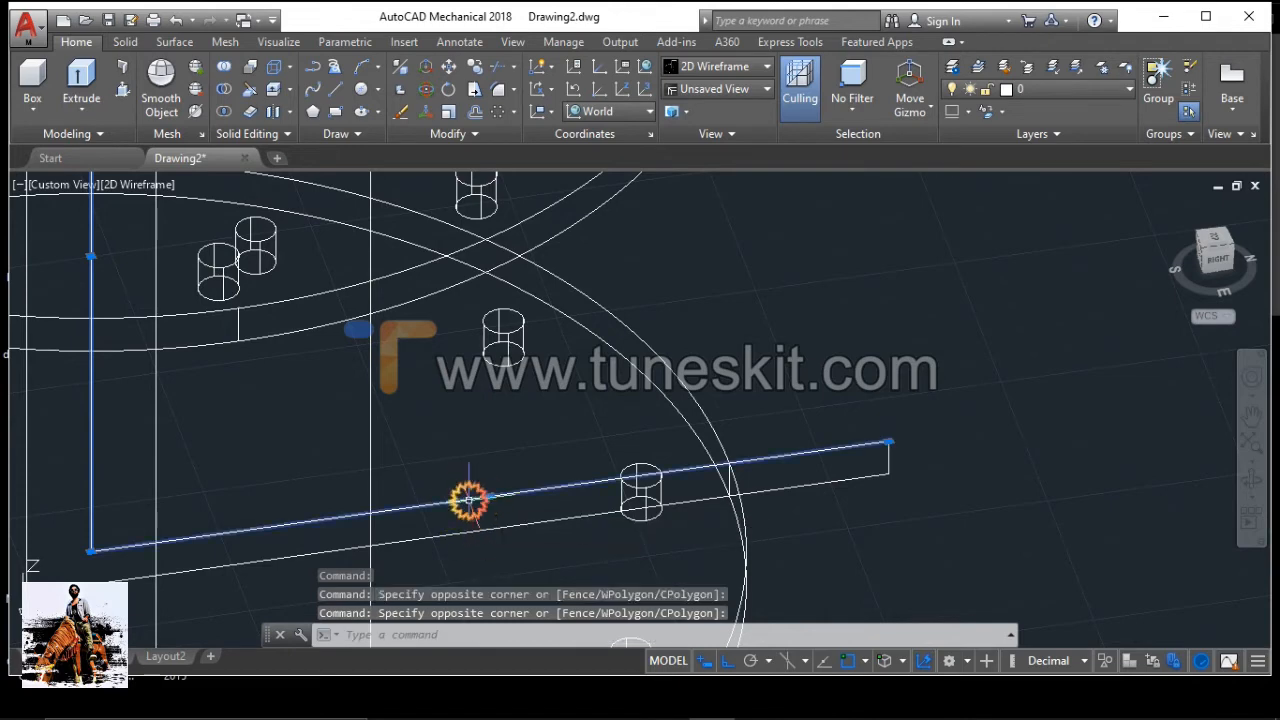
click(700, 504)
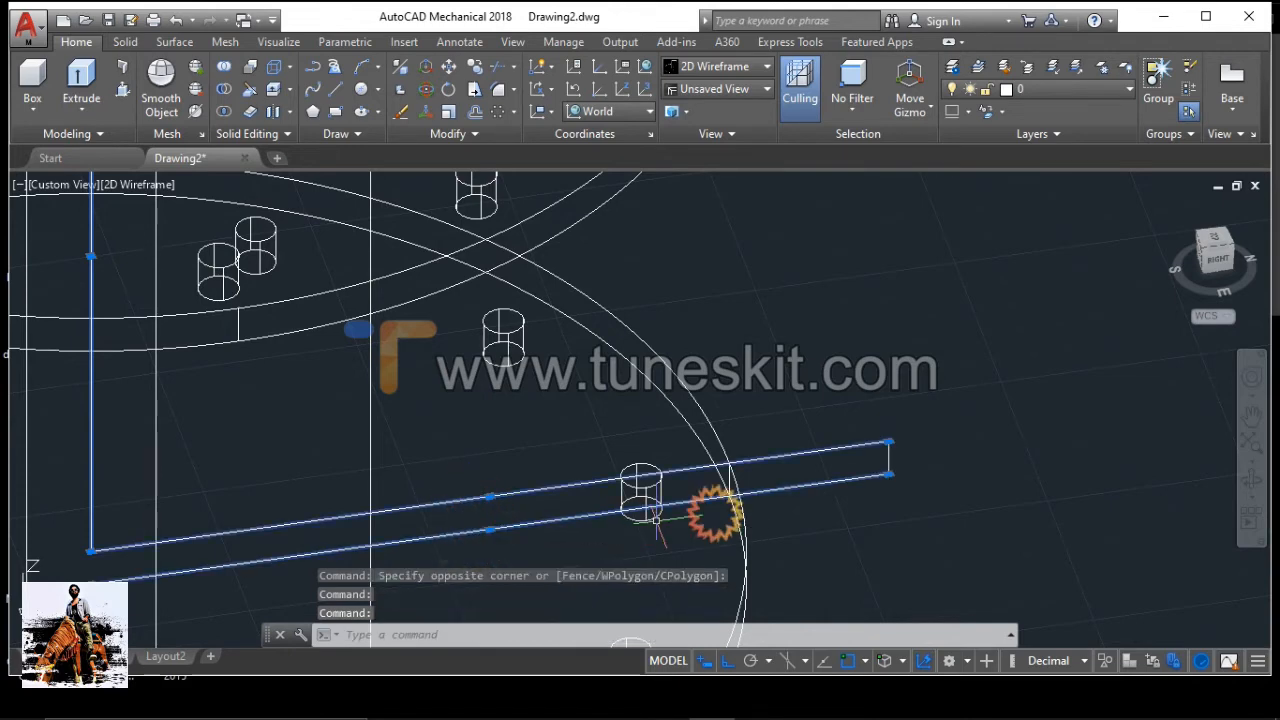
click(888, 458)
scroll(597, 527, down, 5)
scroll(523, 553, up, 5)
click(452, 486)
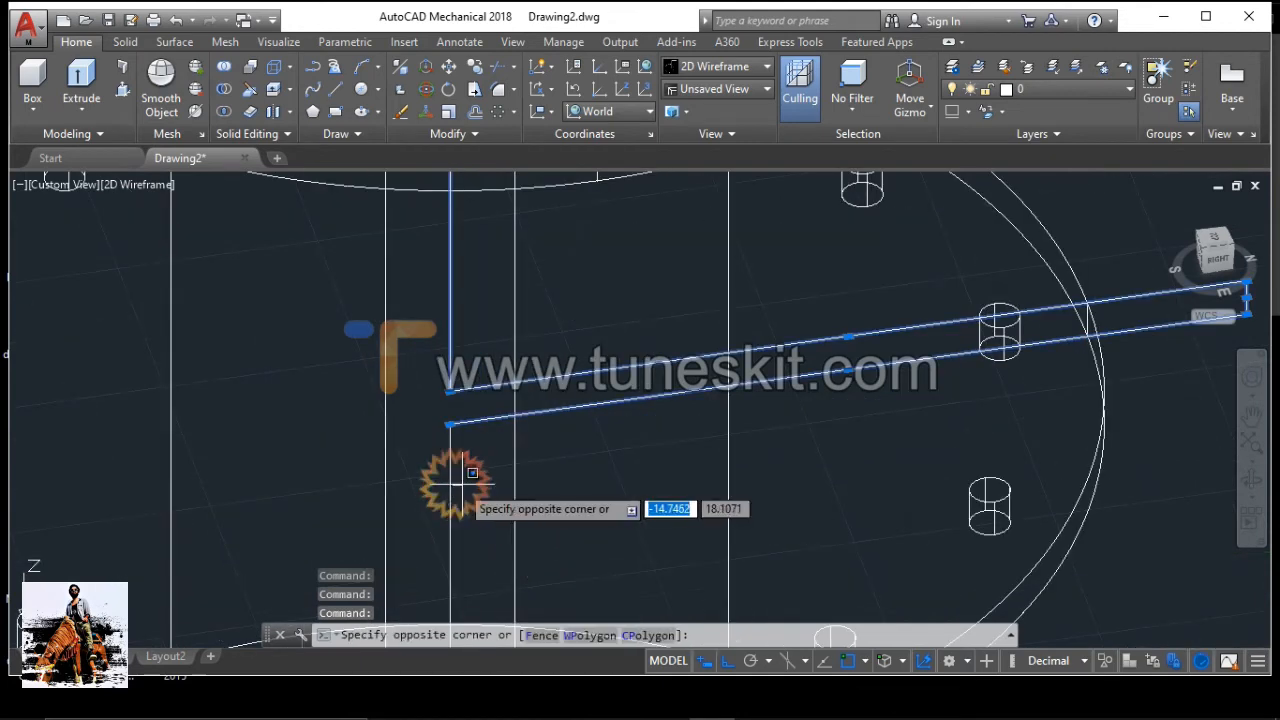
Add the lowest ledge's three guide lines and the vertical guide line below it to the selection, and delete all the selected guide lines
scroll(464, 495, down, 6)
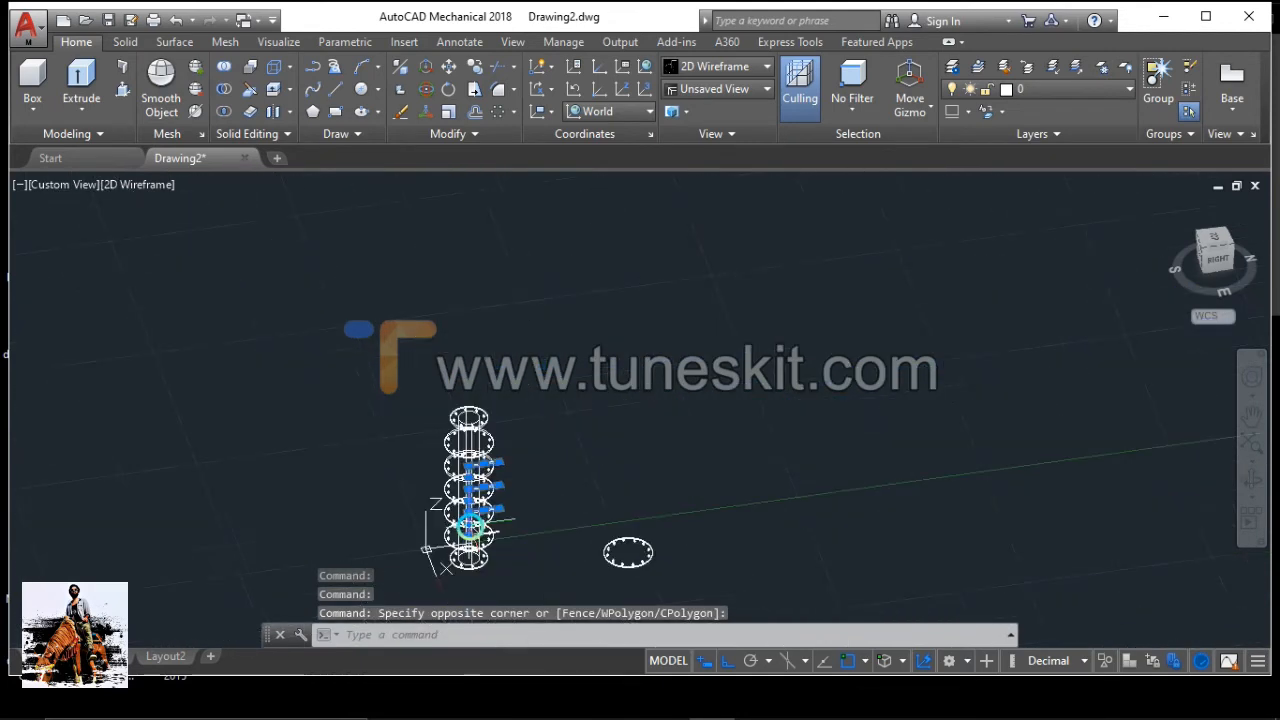
scroll(476, 543, up, 7)
click(505, 463)
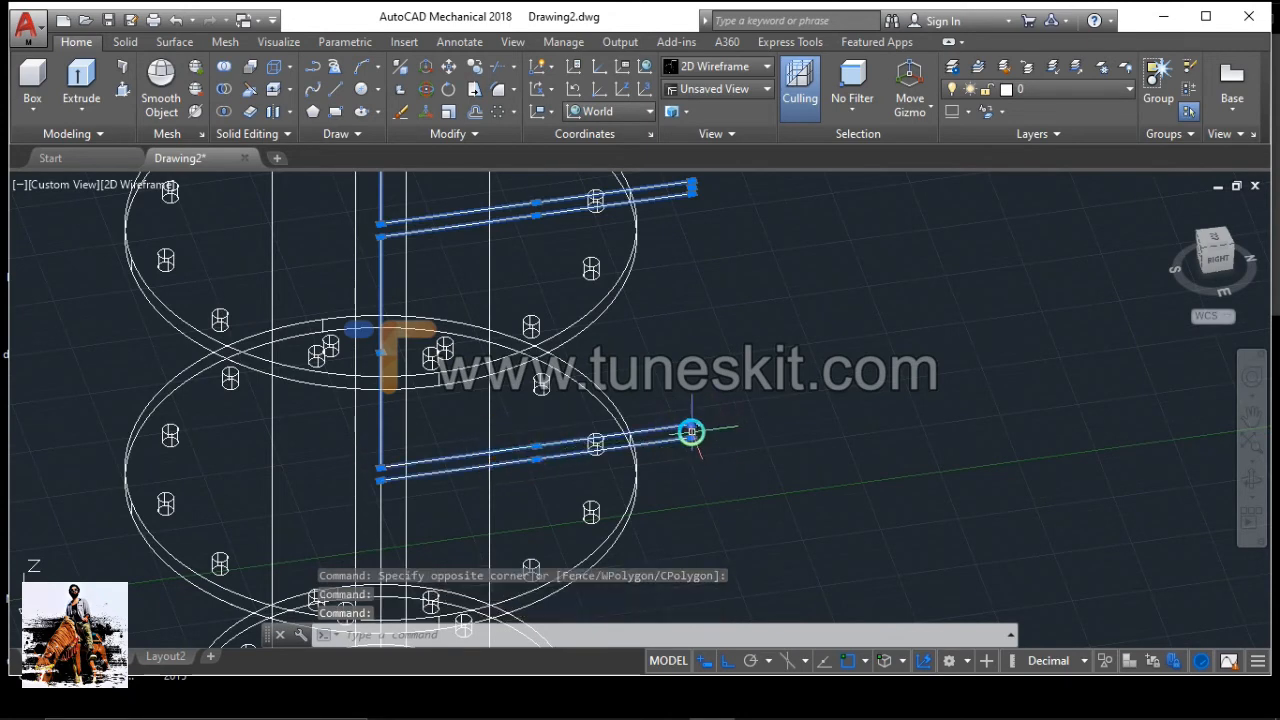
click(691, 432)
click(382, 520)
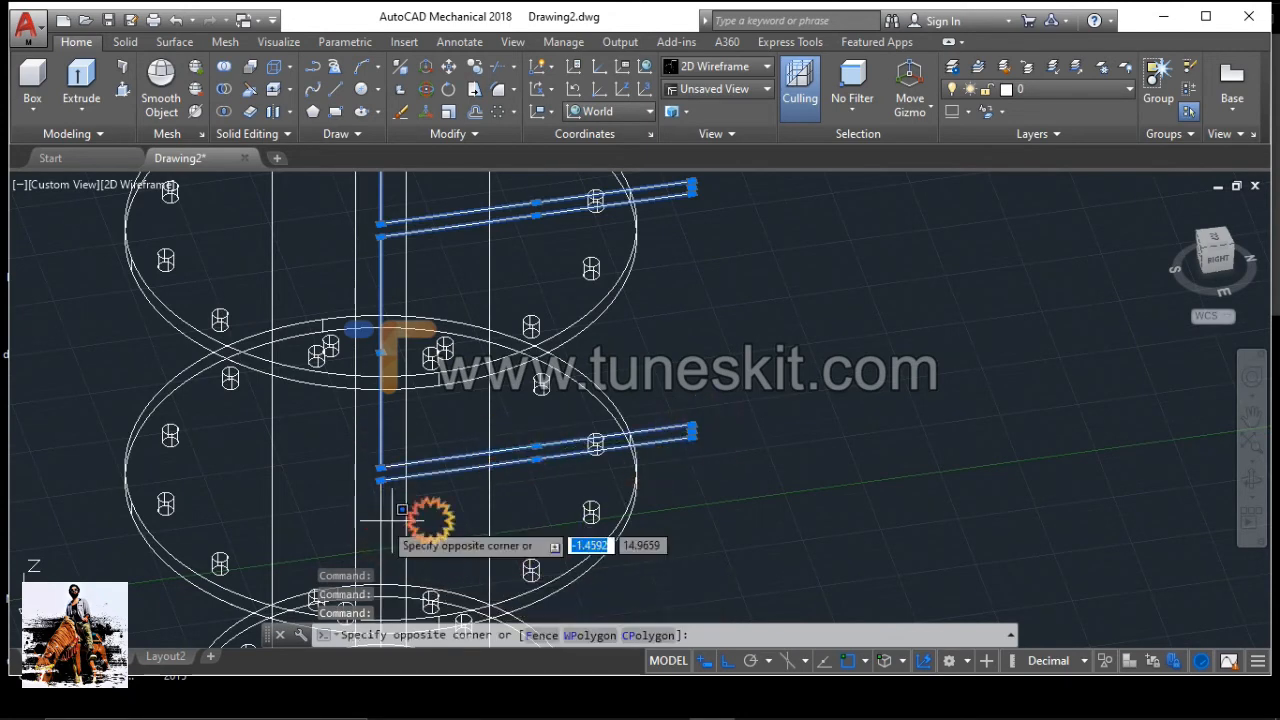
click(375, 513)
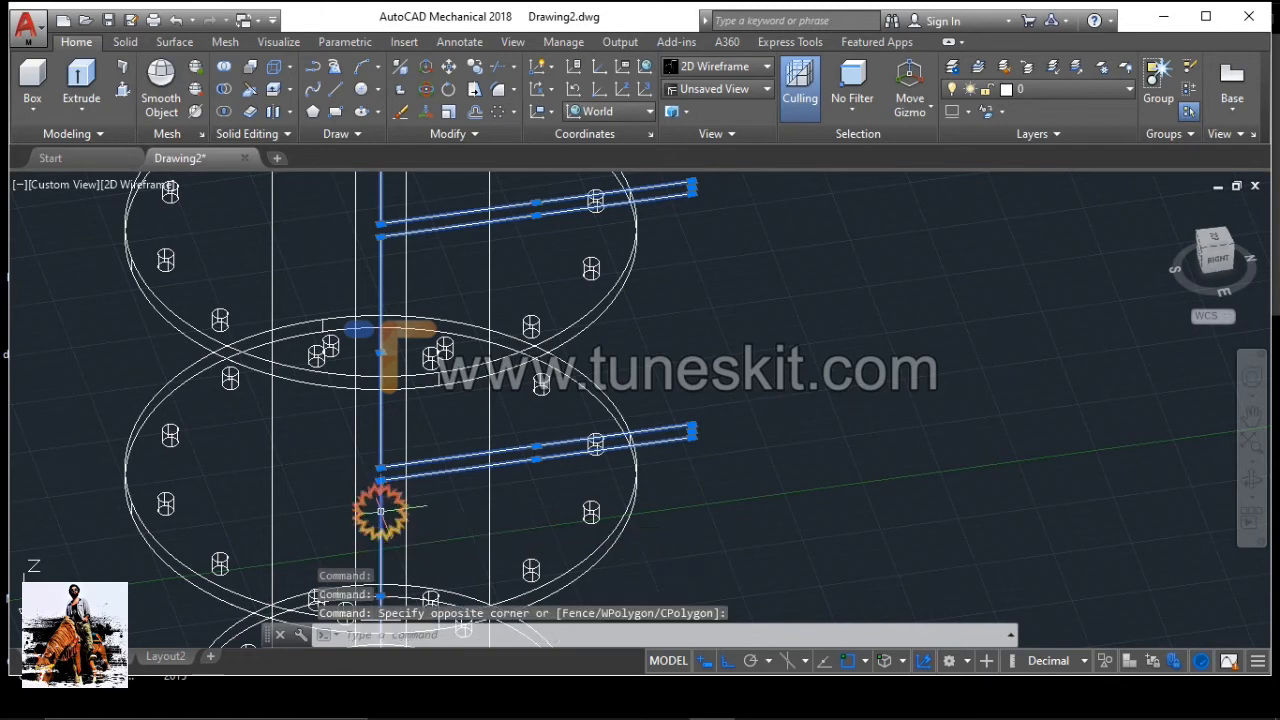
scroll(414, 527, down, 8)
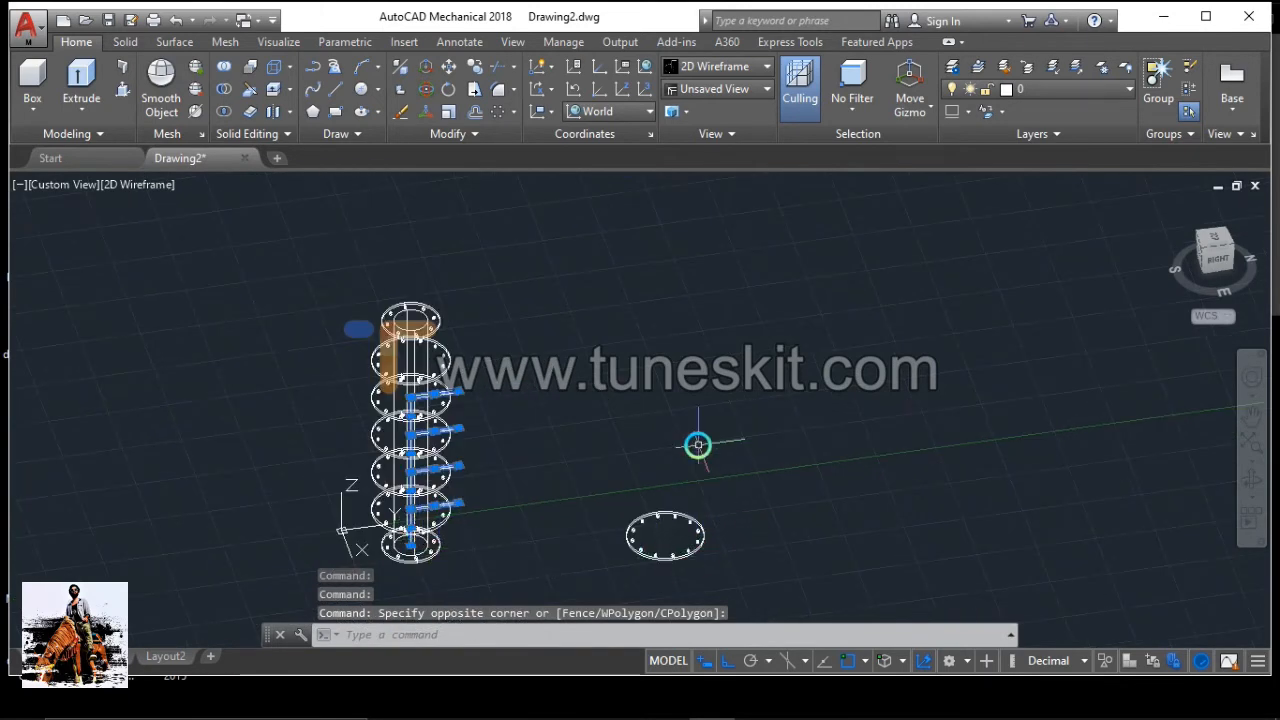
key(Delete)
Delete the spare perforated disc standing apart from the shaft, including its polar hole array and all overlapping objects
click(626, 447)
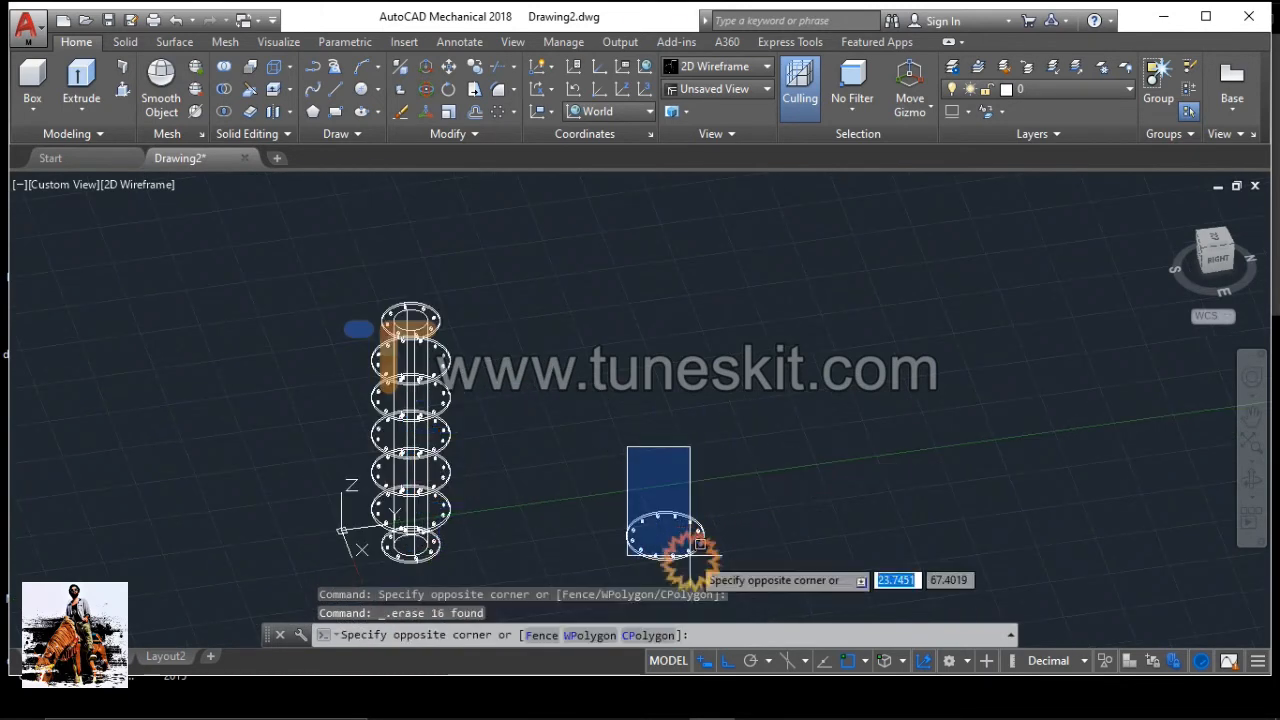
click(714, 570)
key(Delete)
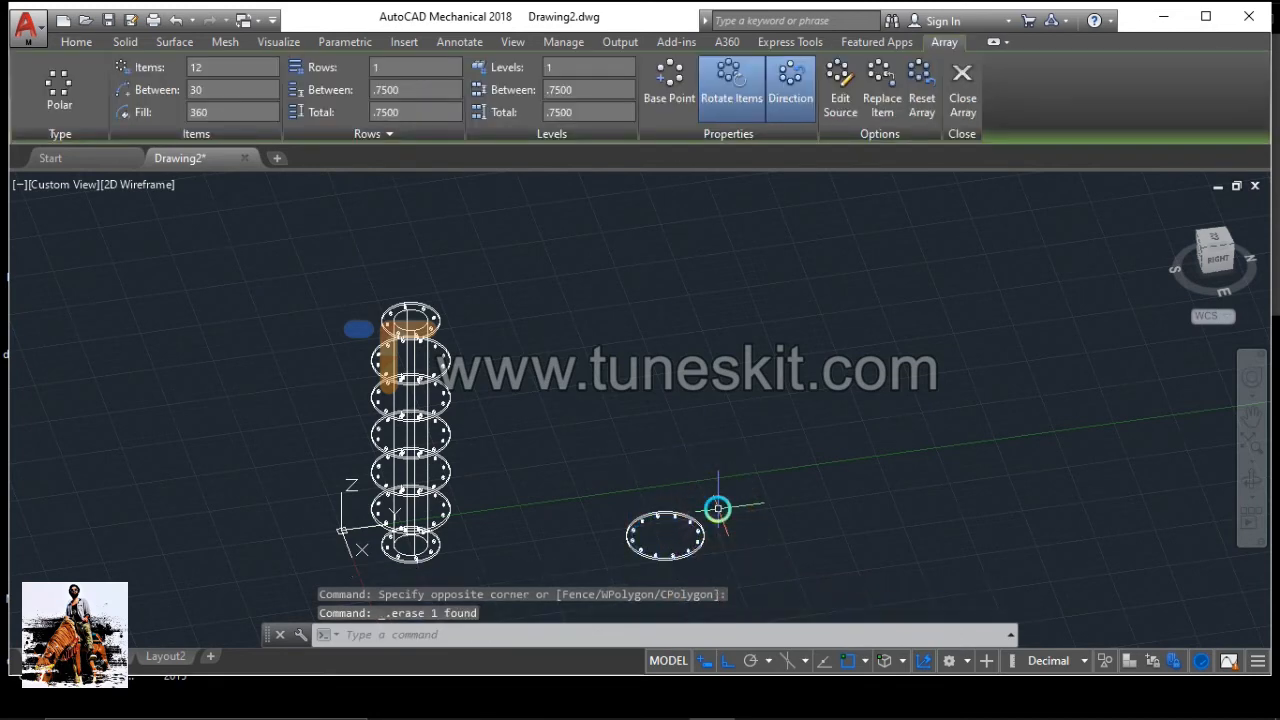
click(602, 487)
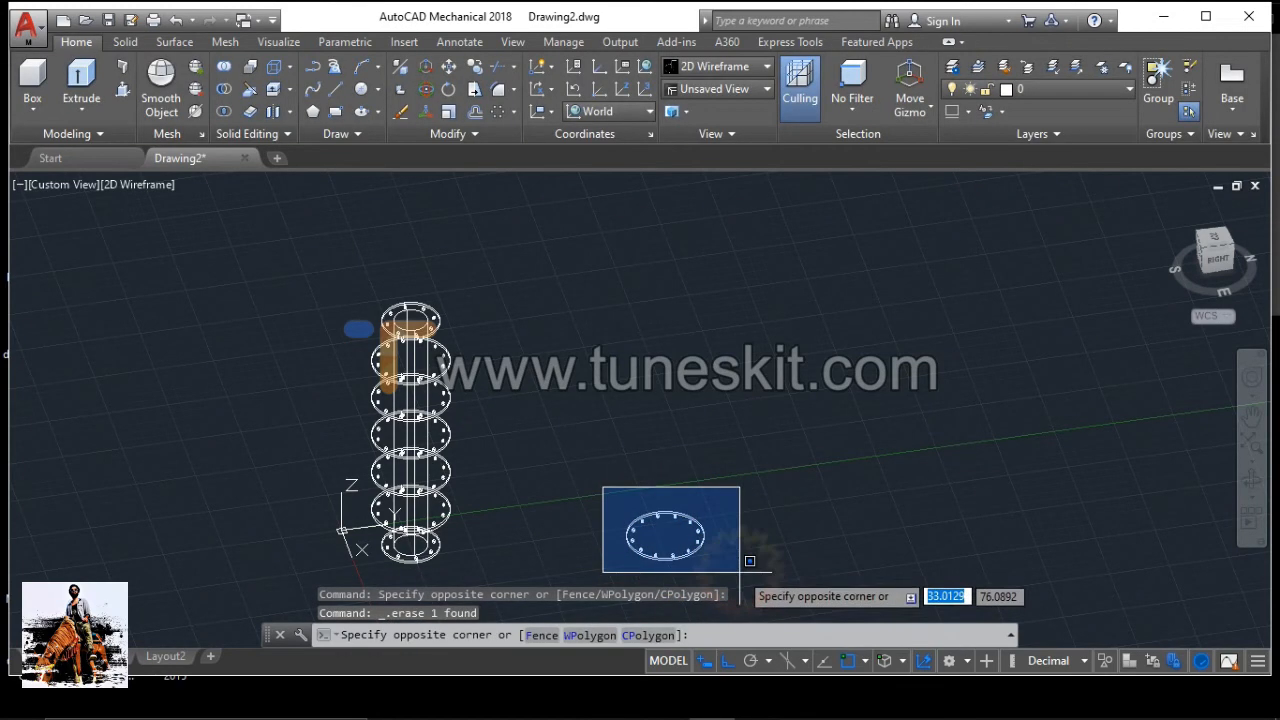
click(737, 568)
key(Delete)
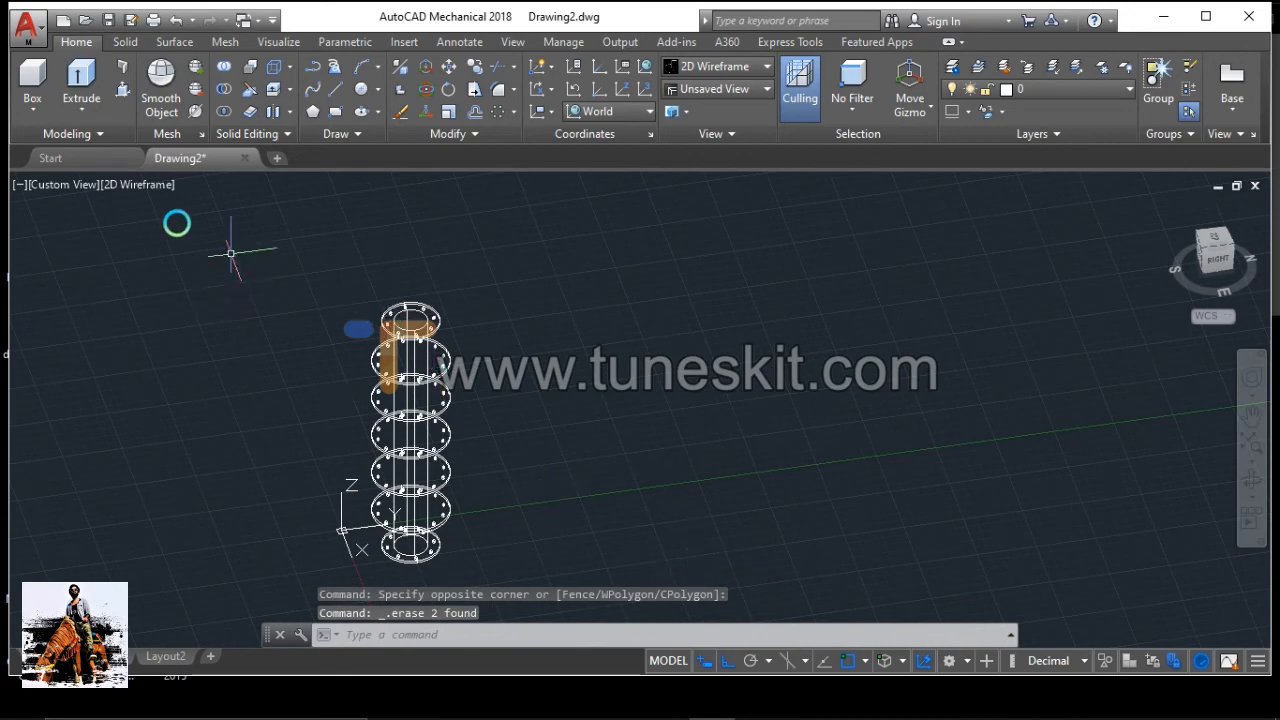
Display the model in the Shaded with edges visual style and orbit it to examine the discs along the shaft
click(140, 185)
click(214, 334)
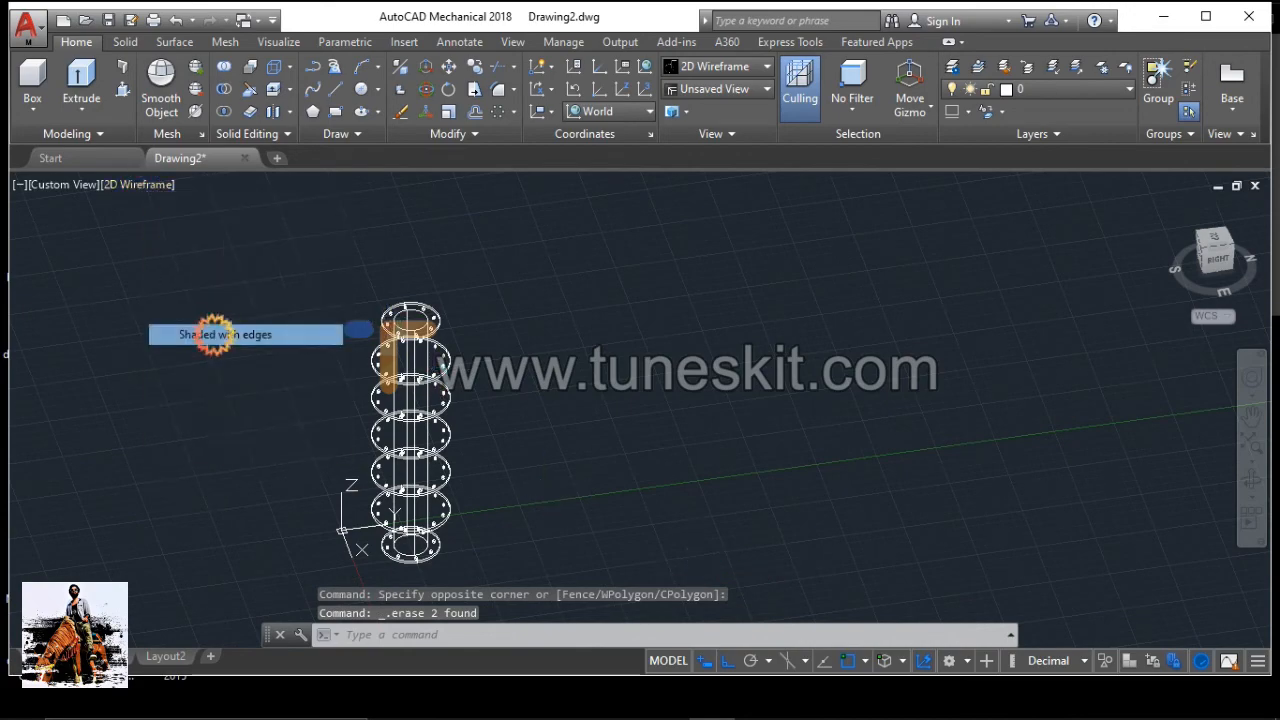
scroll(214, 334, up, 2)
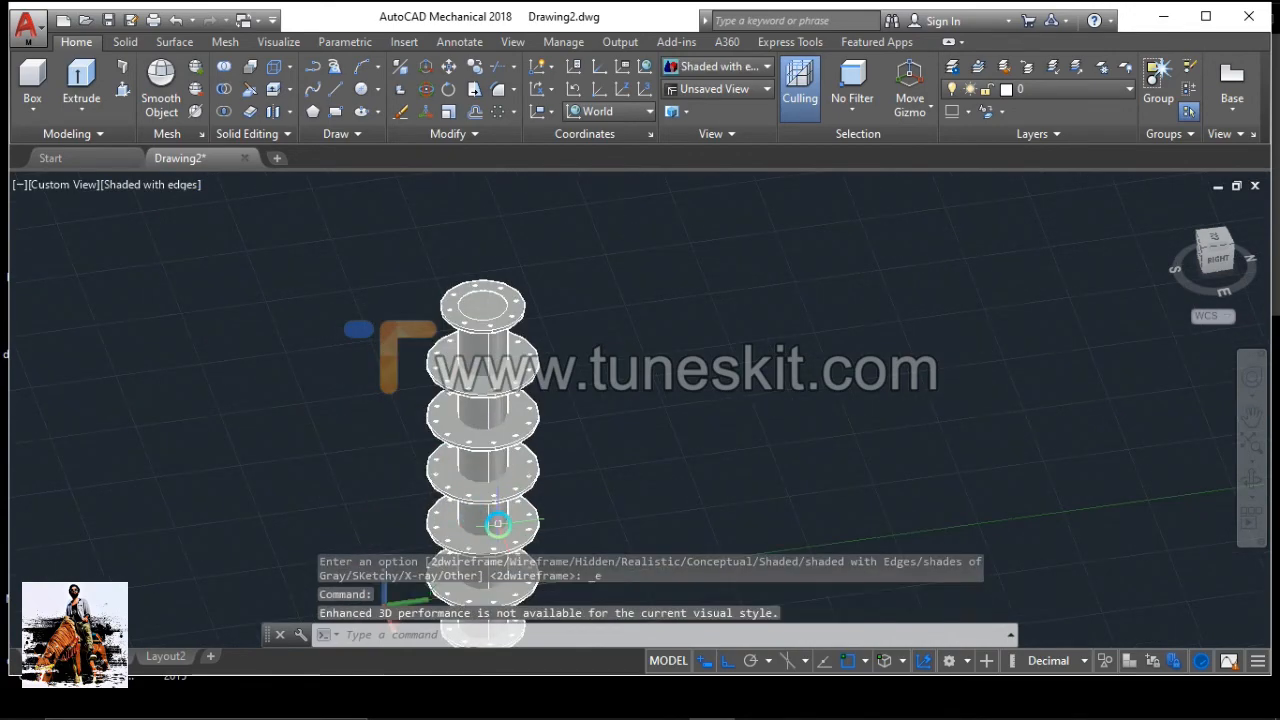
scroll(497, 523, up, 4)
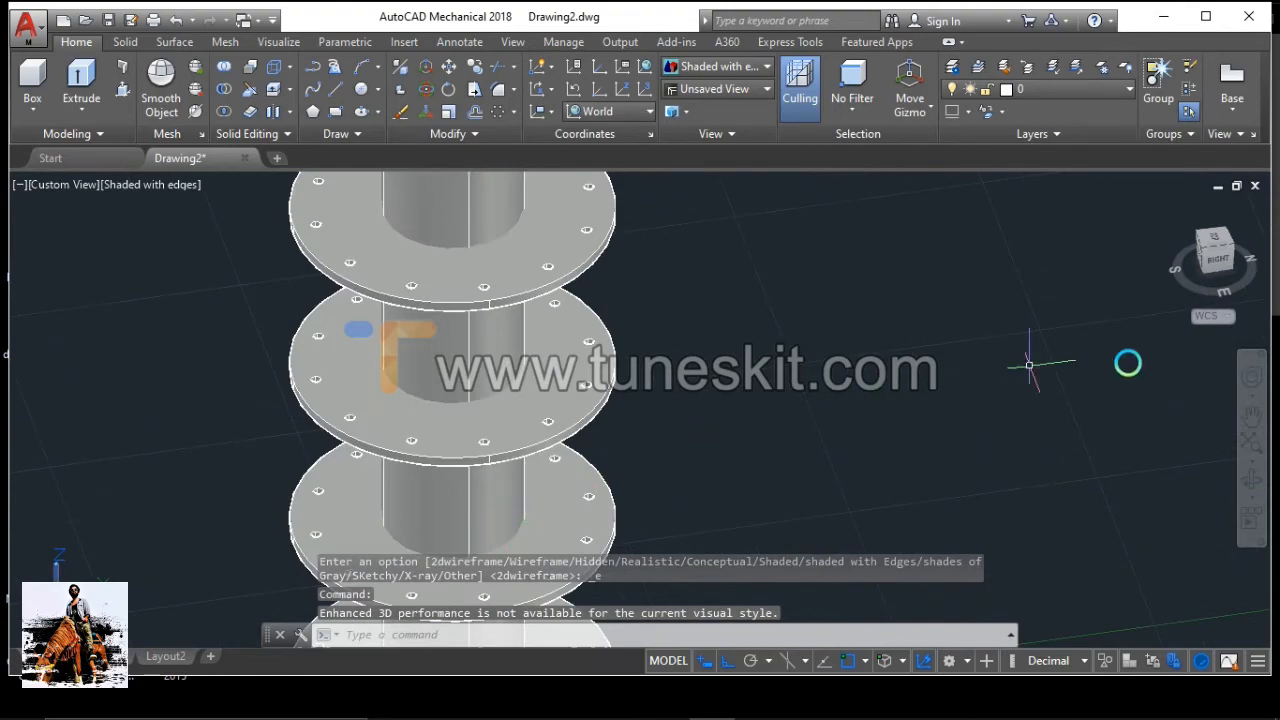
click(1251, 480)
drag(586, 449, 477, 453)
scroll(480, 460, down, 5)
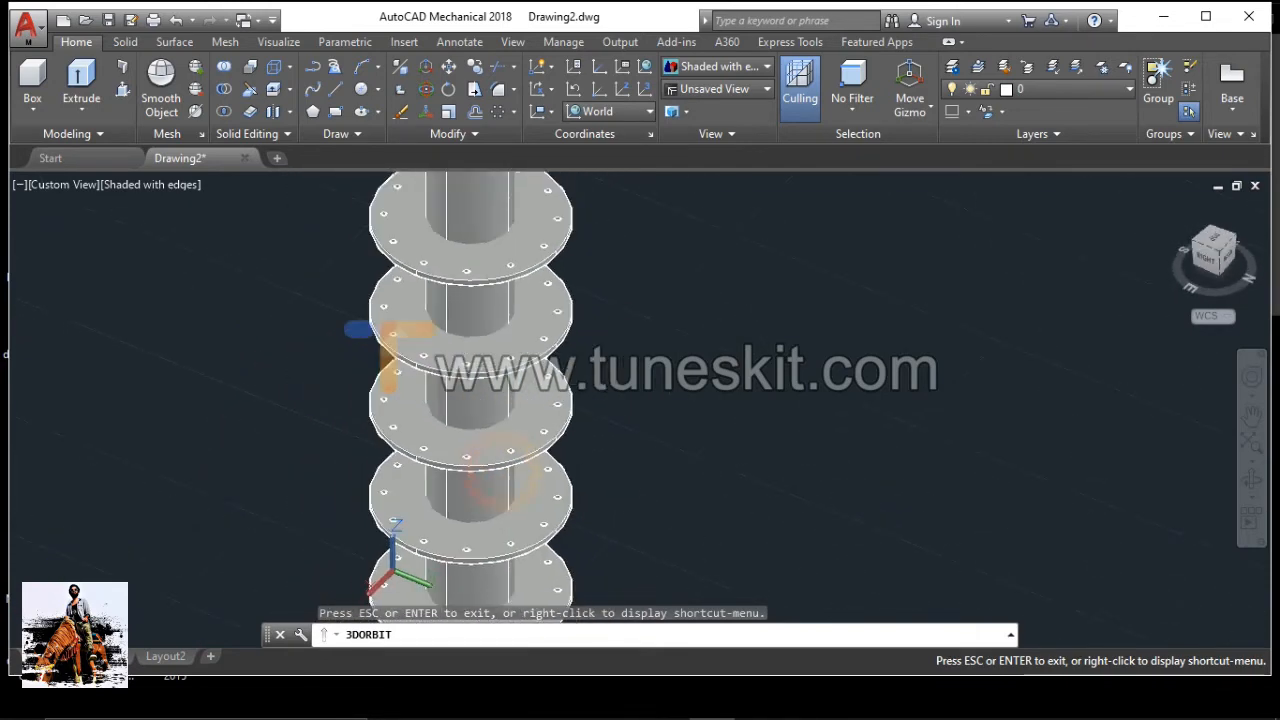
drag(492, 488, 546, 460)
right_click(597, 345)
click(609, 361)
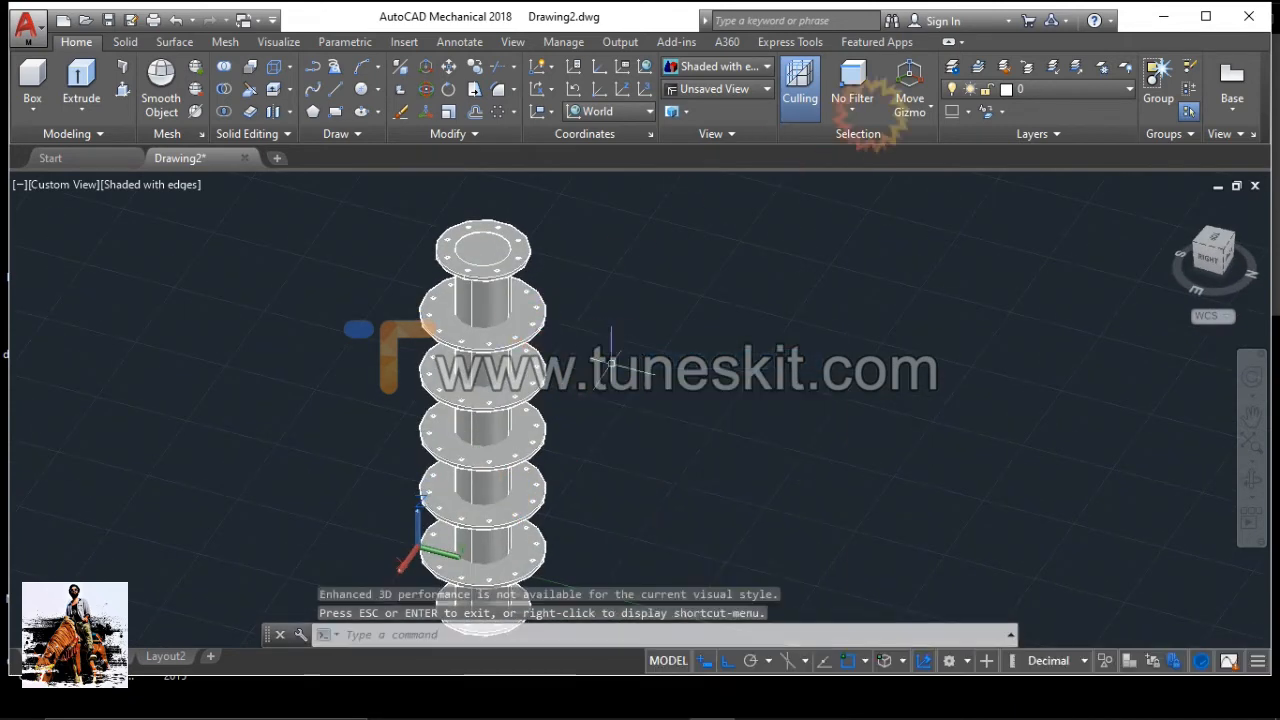
Set the selection gizmo to Rotate and try it on the central shaft, then clear the selection
click(917, 102)
click(952, 180)
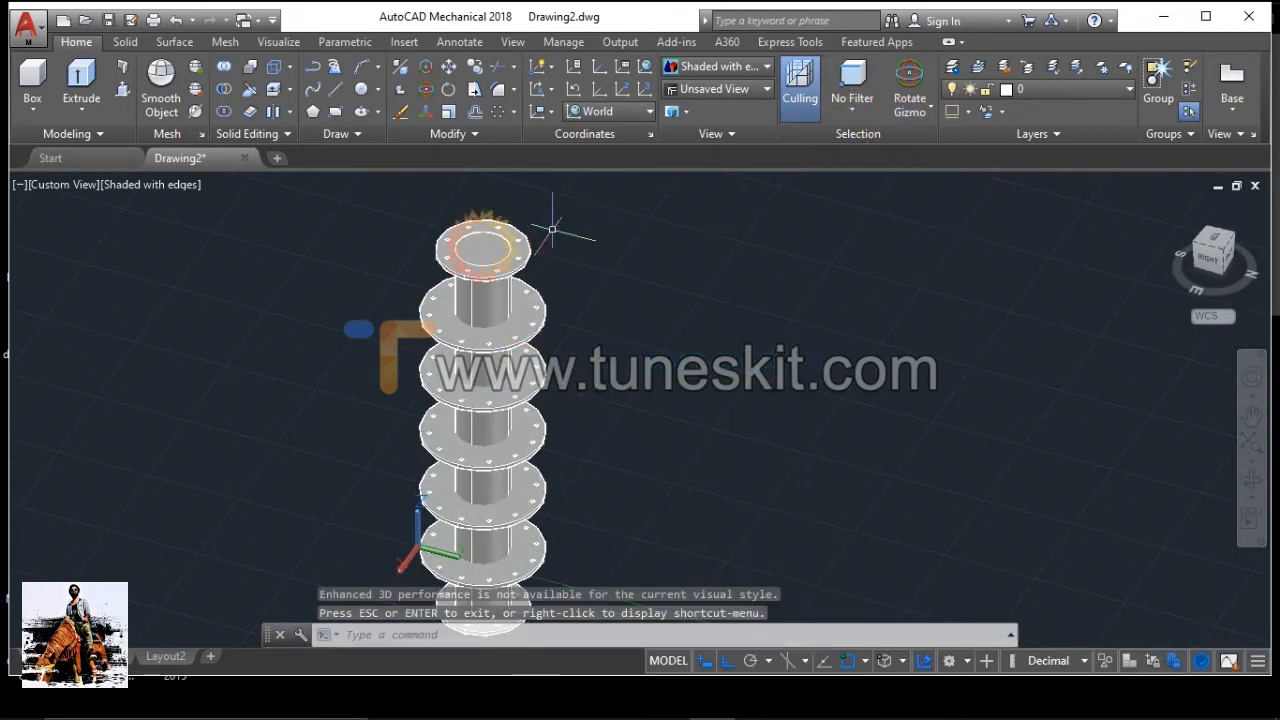
click(440, 265)
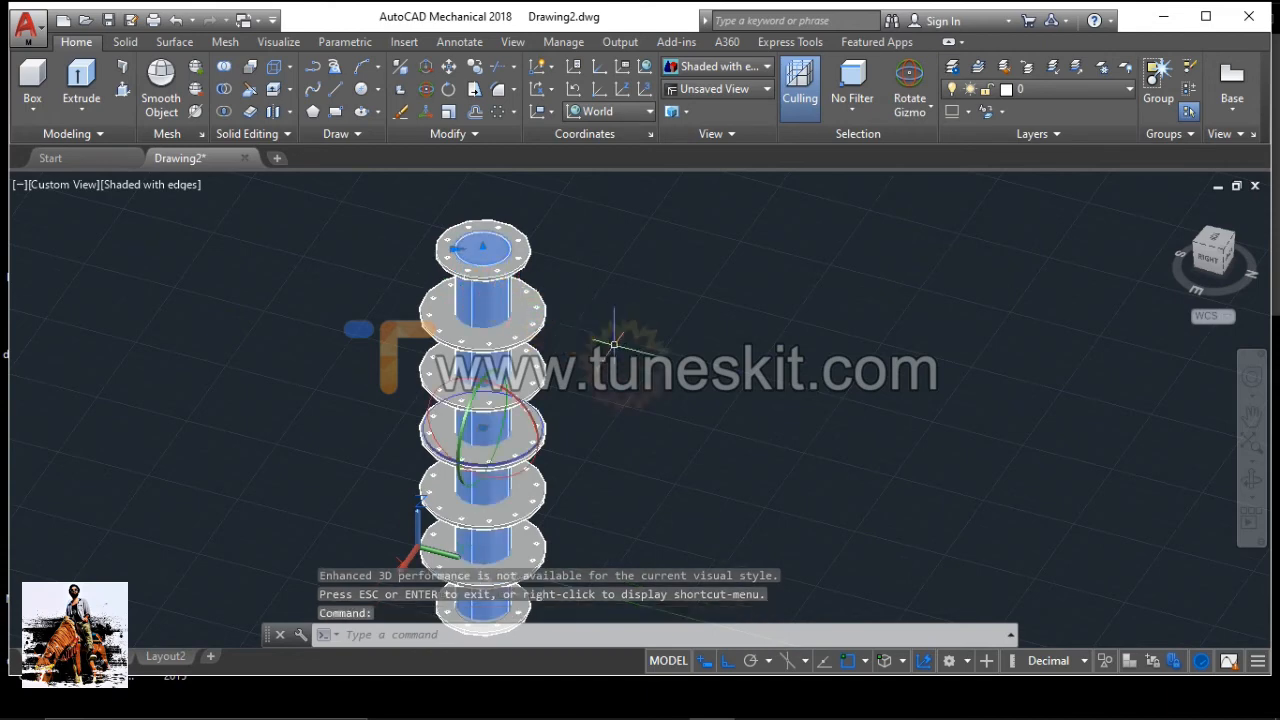
key(Escape)
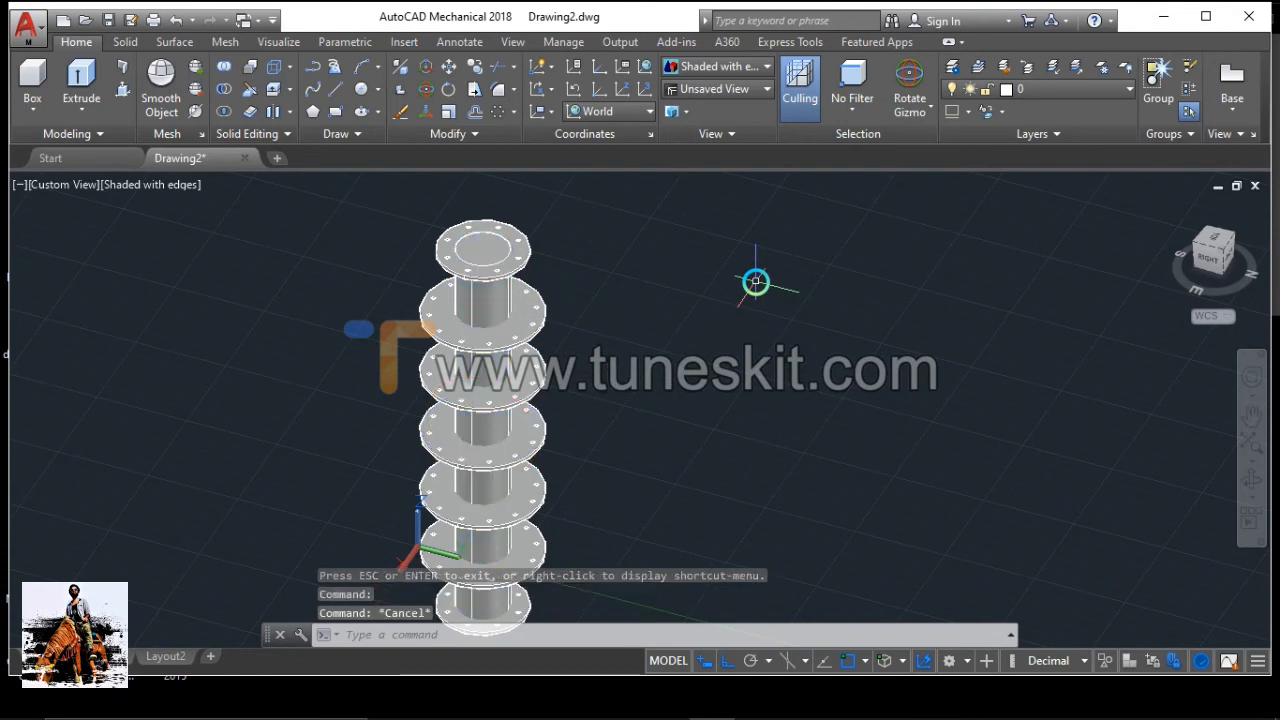
Union the shaft, end flanges and all perforated discs into a single solid
scroll(731, 314, down, 3)
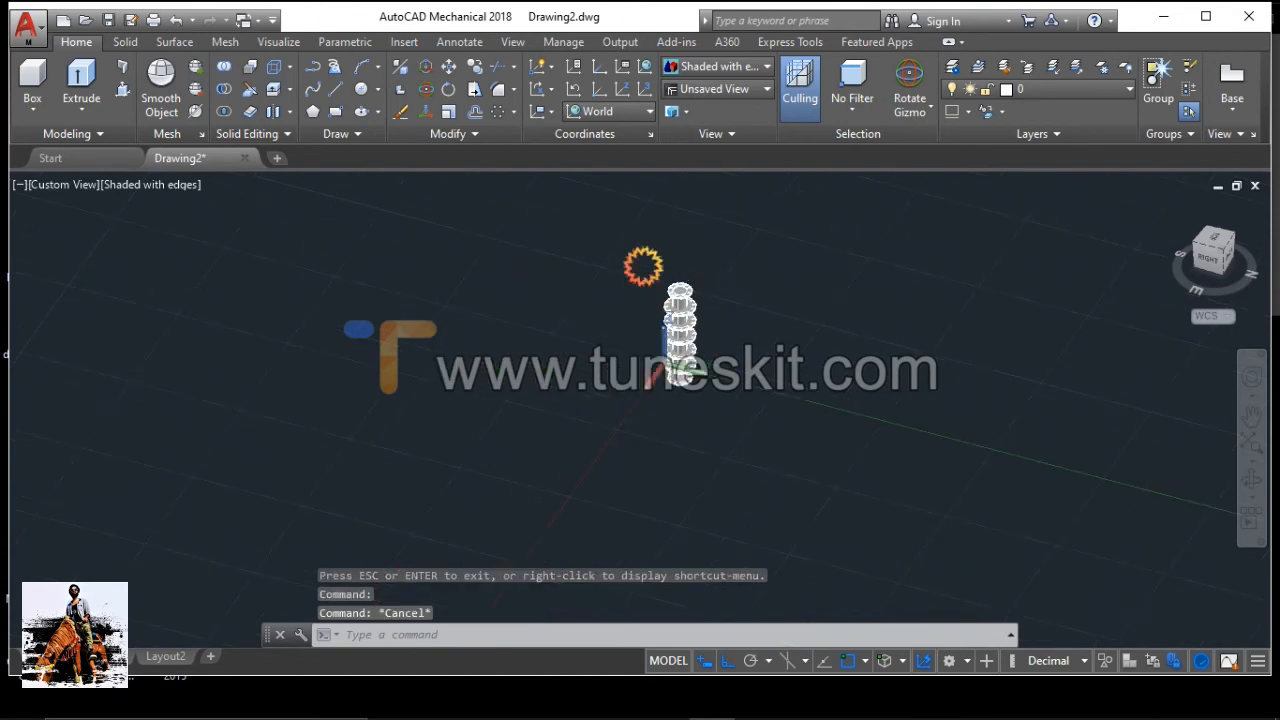
click(633, 261)
click(775, 438)
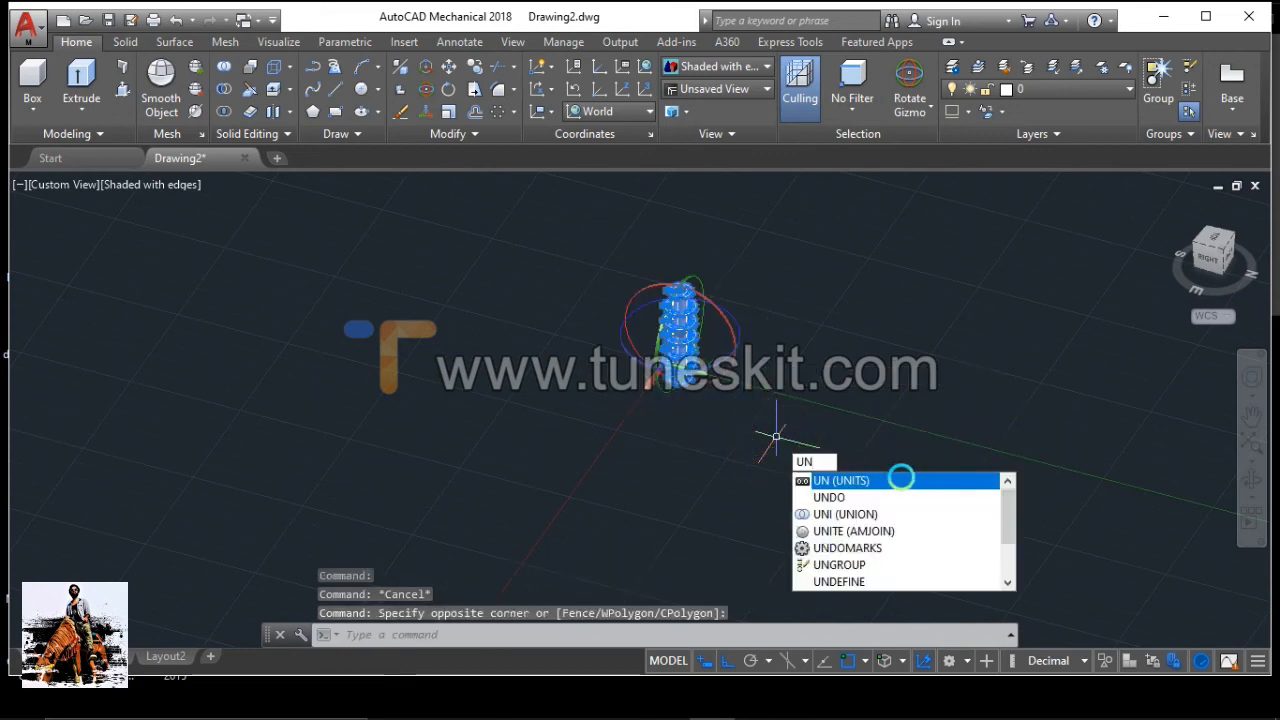
click(886, 514)
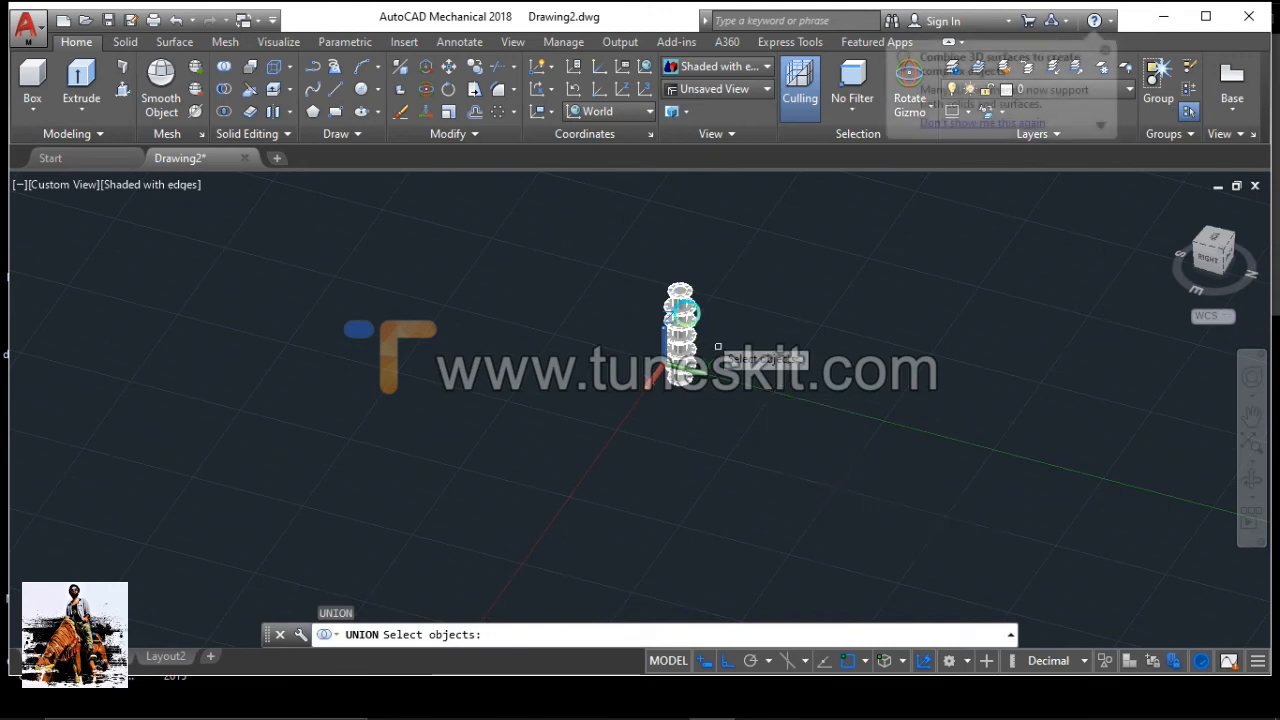
click(609, 253)
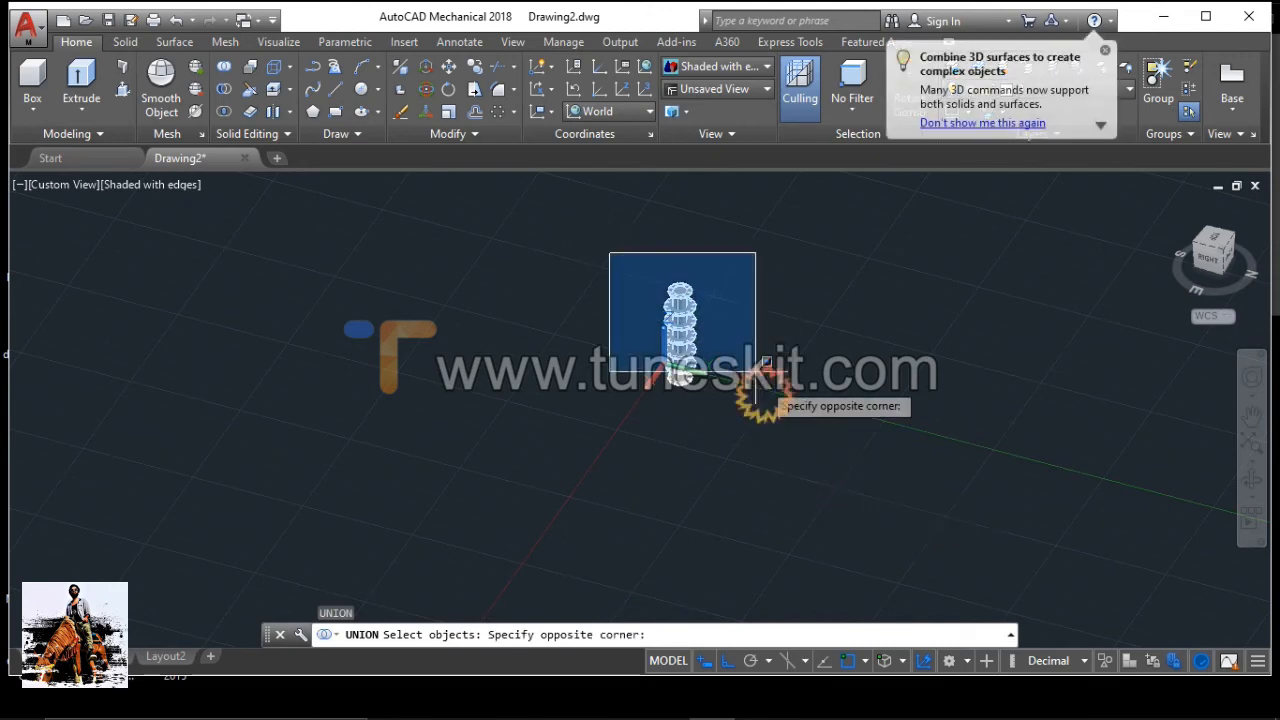
click(763, 420)
key(Return)
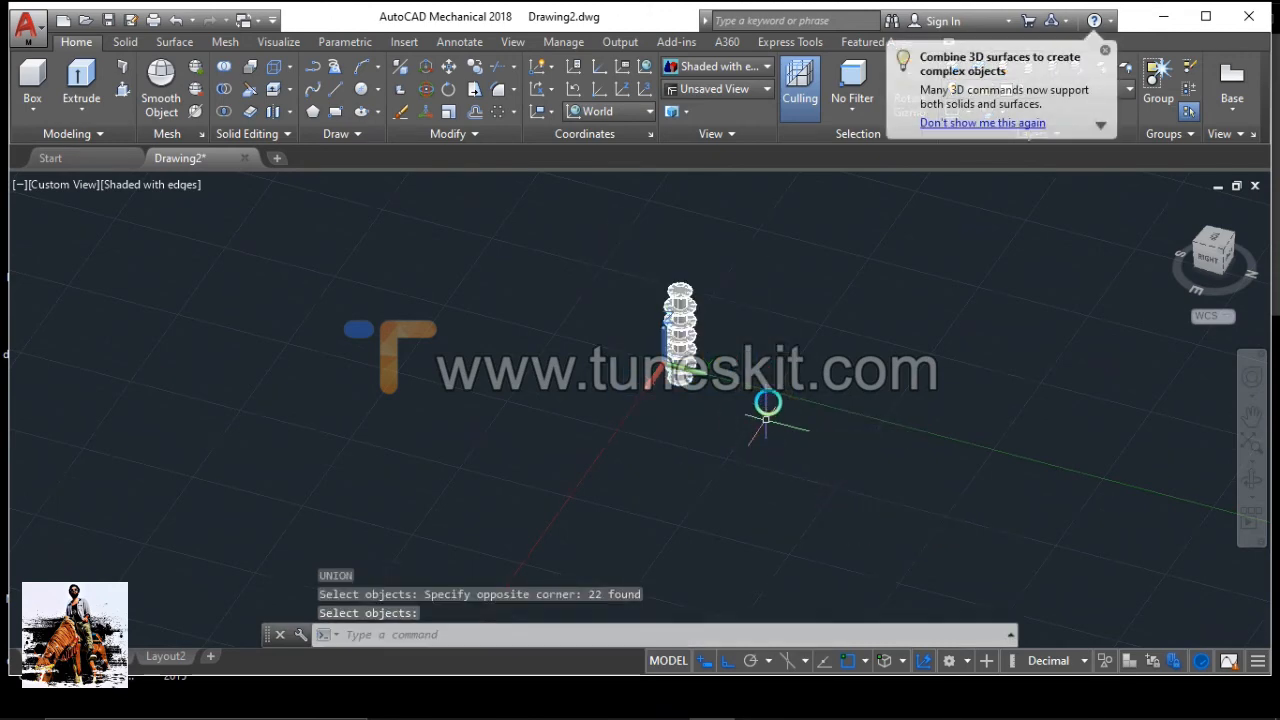
Rotate the united flanged shaft freely about its vertical axis with the Rotate gizmo
scroll(765, 418, up, 3)
scroll(645, 228, down, 3)
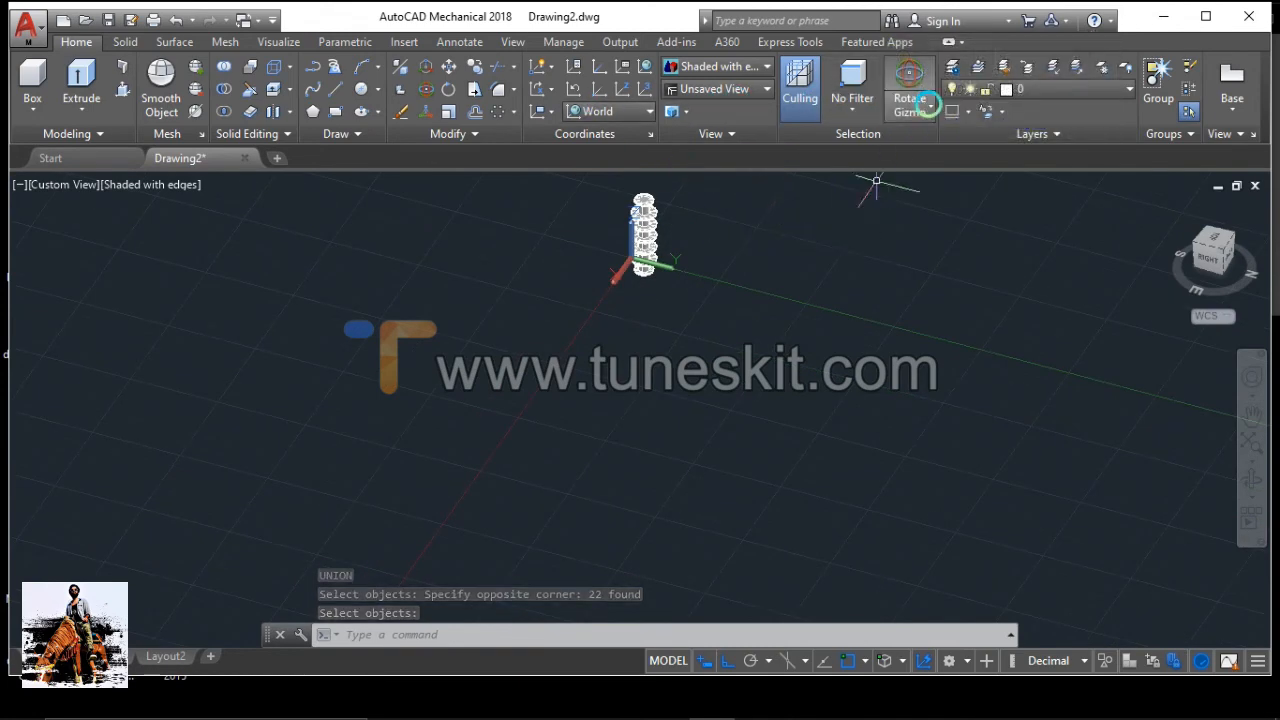
click(913, 111)
click(930, 177)
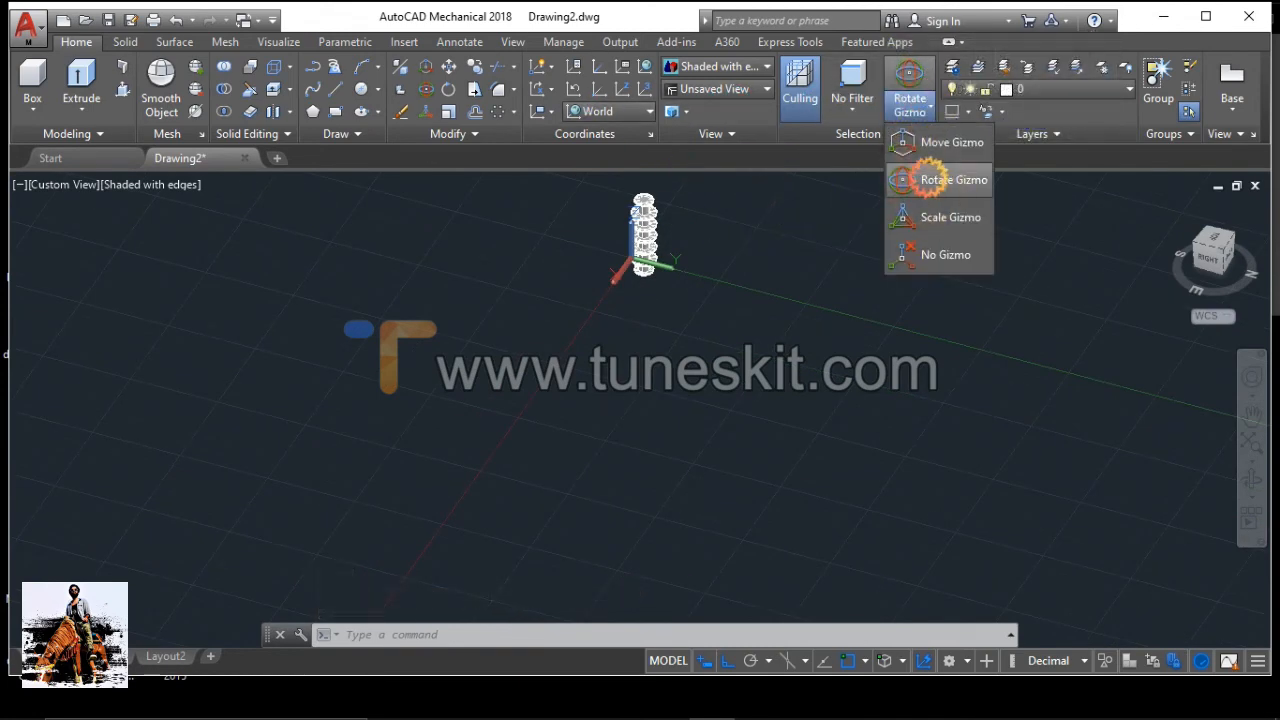
scroll(702, 199, up, 4)
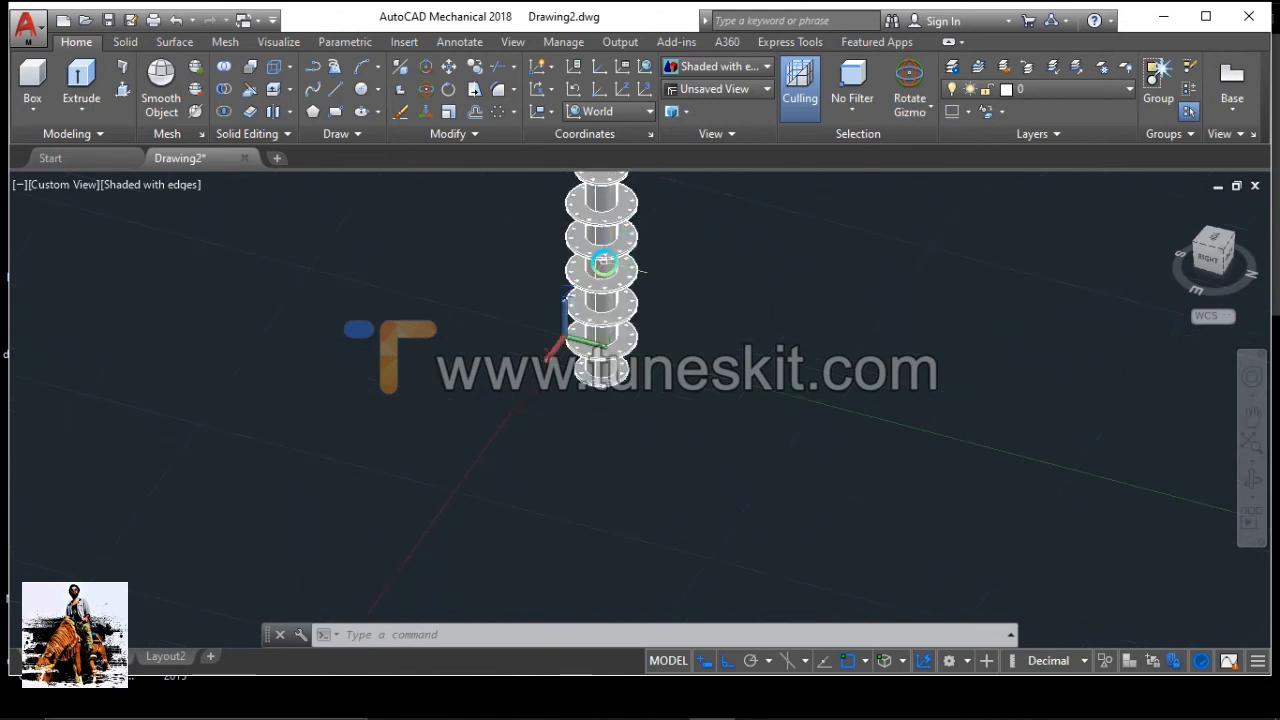
click(603, 262)
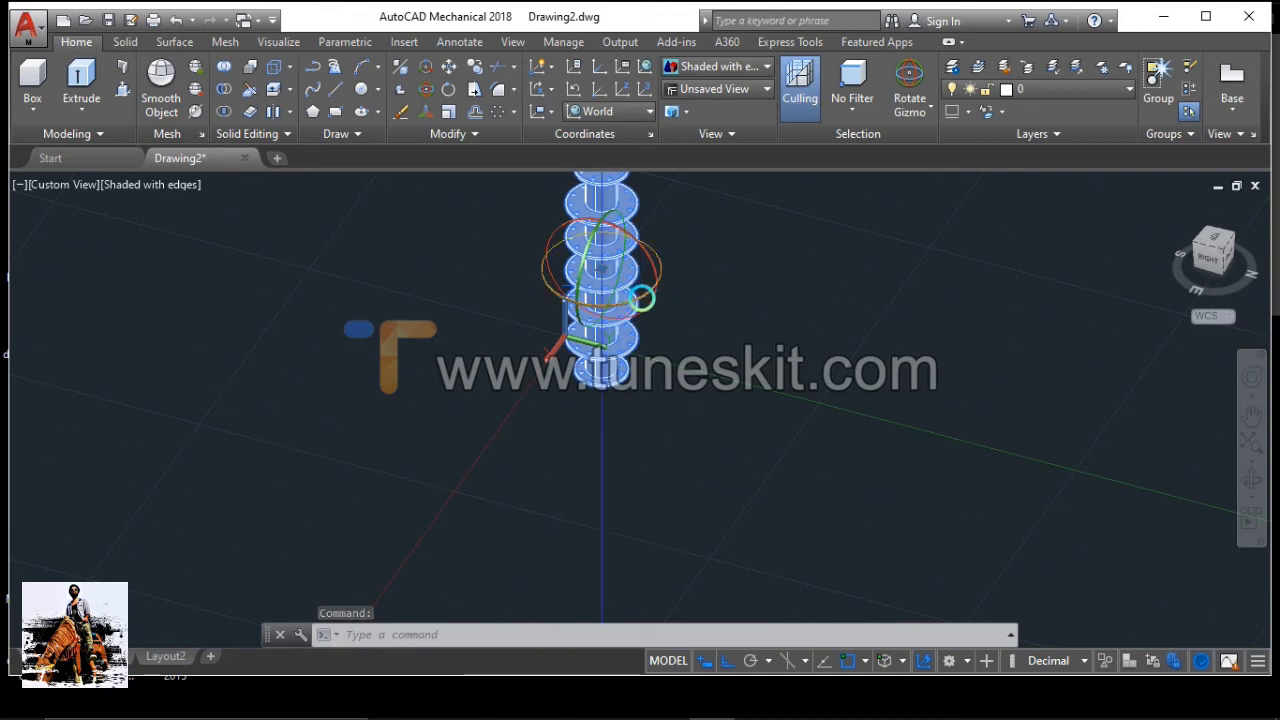
click(592, 298)
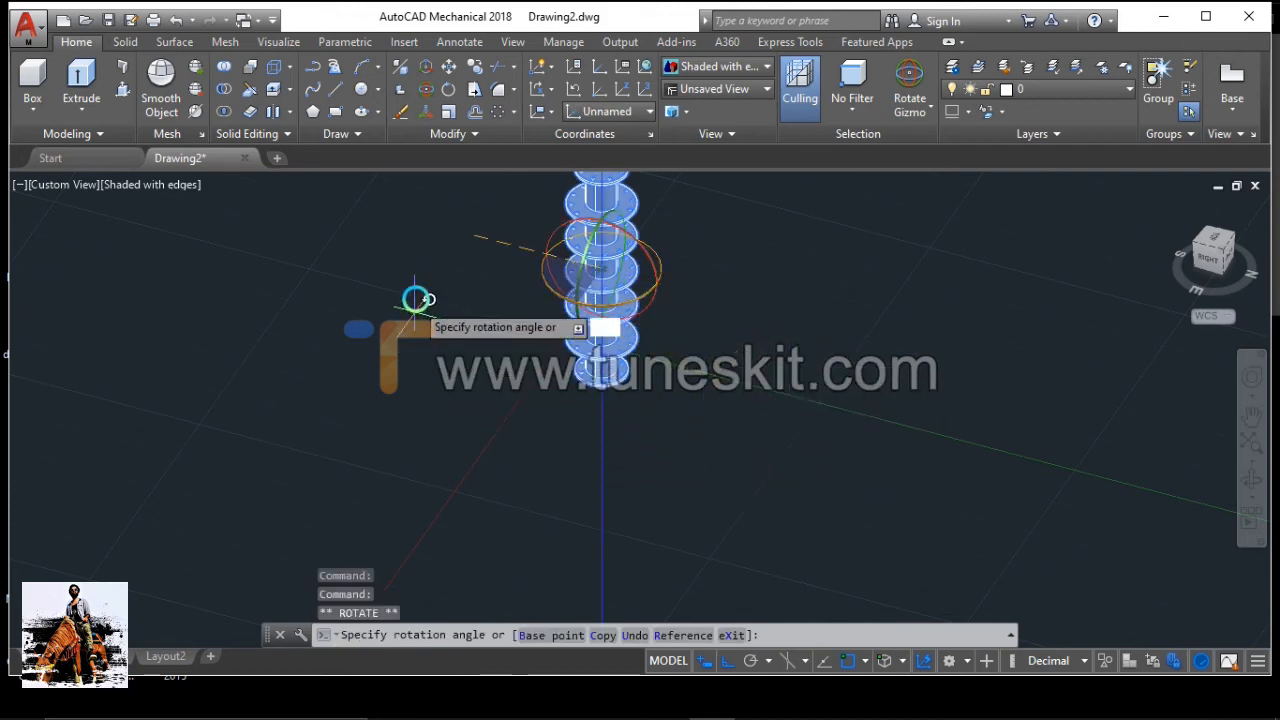
click(846, 314)
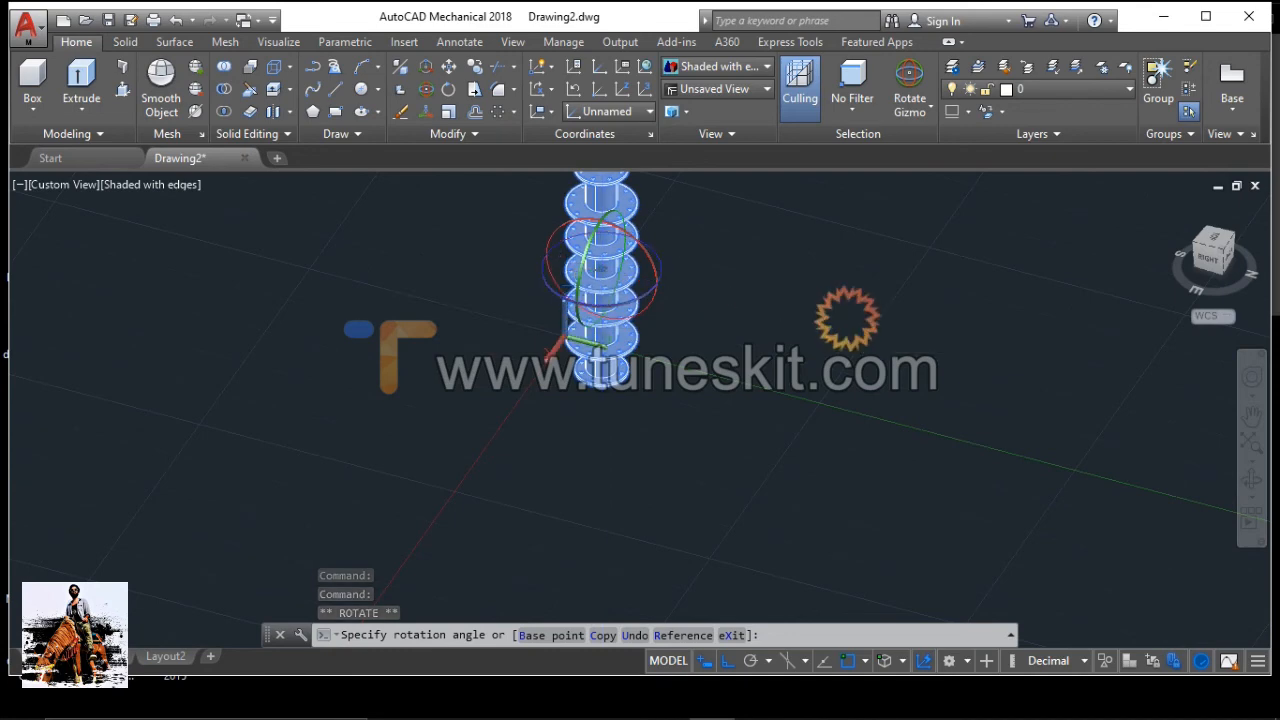
scroll(800, 263, up, 3)
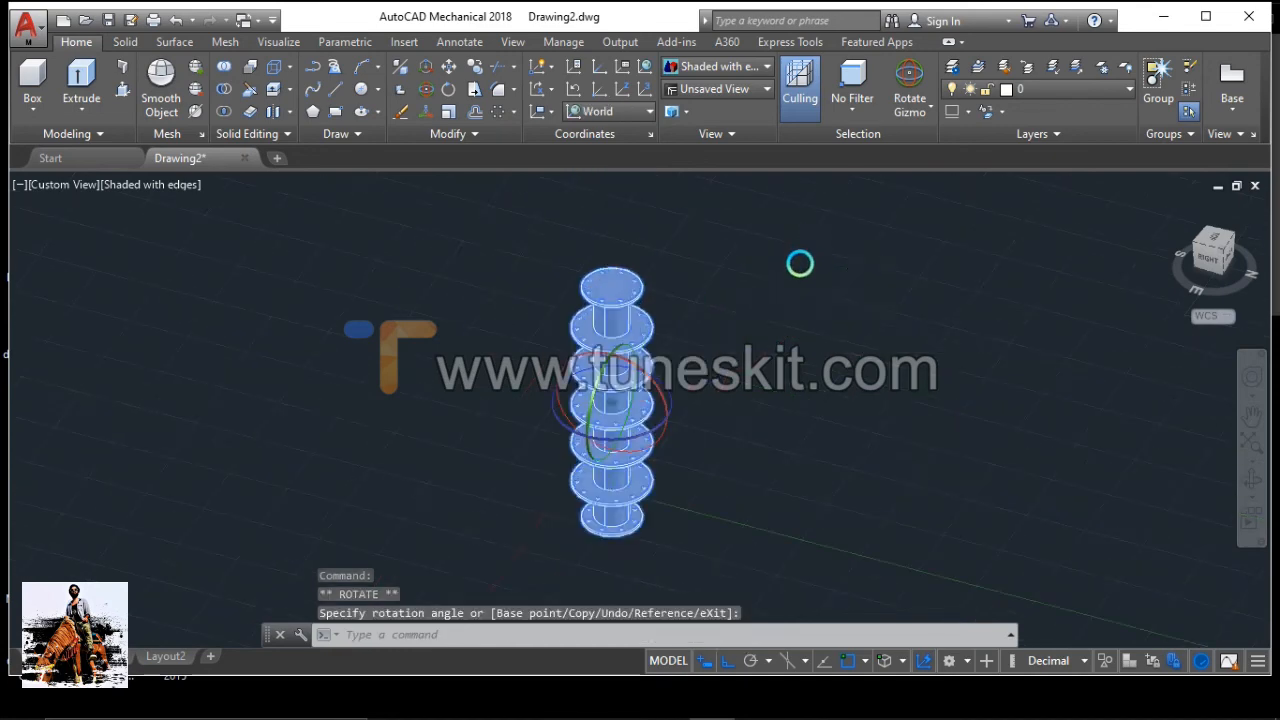
click(623, 291)
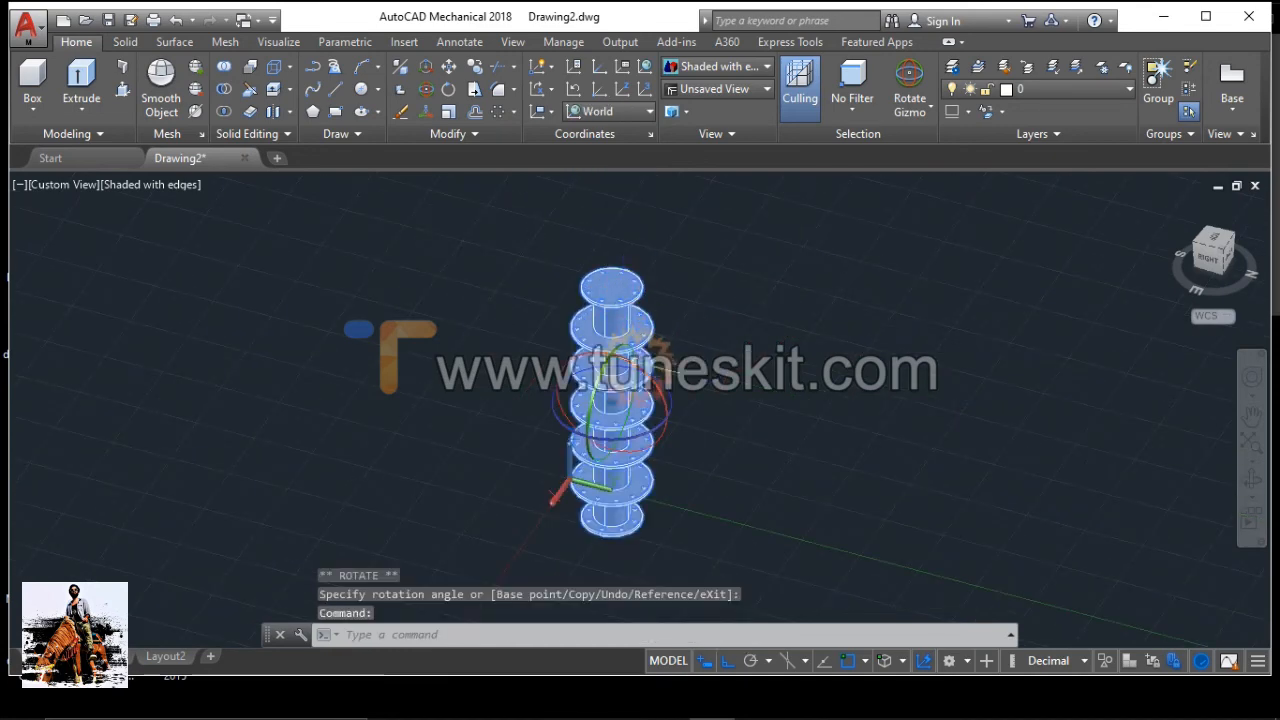
Rotate the united shaft with the Rotate gizmo so that it lies horizontally along the Y axis, and clear the selection
click(656, 356)
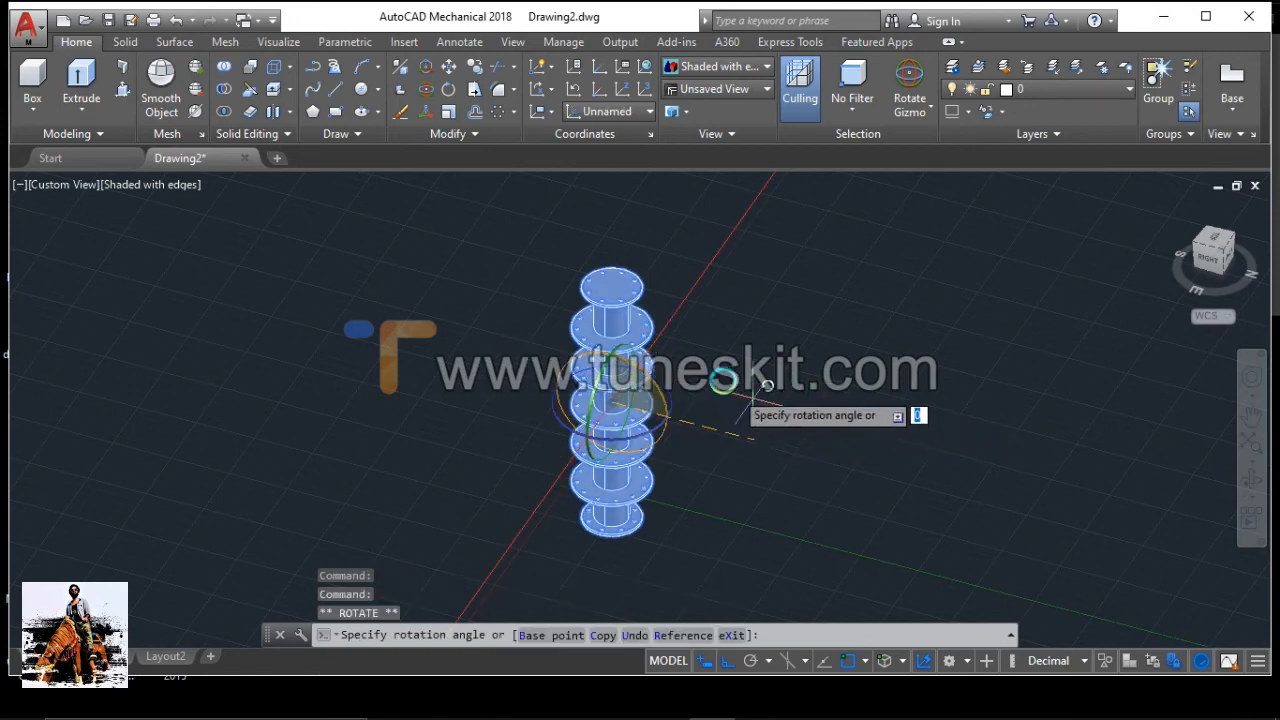
click(685, 313)
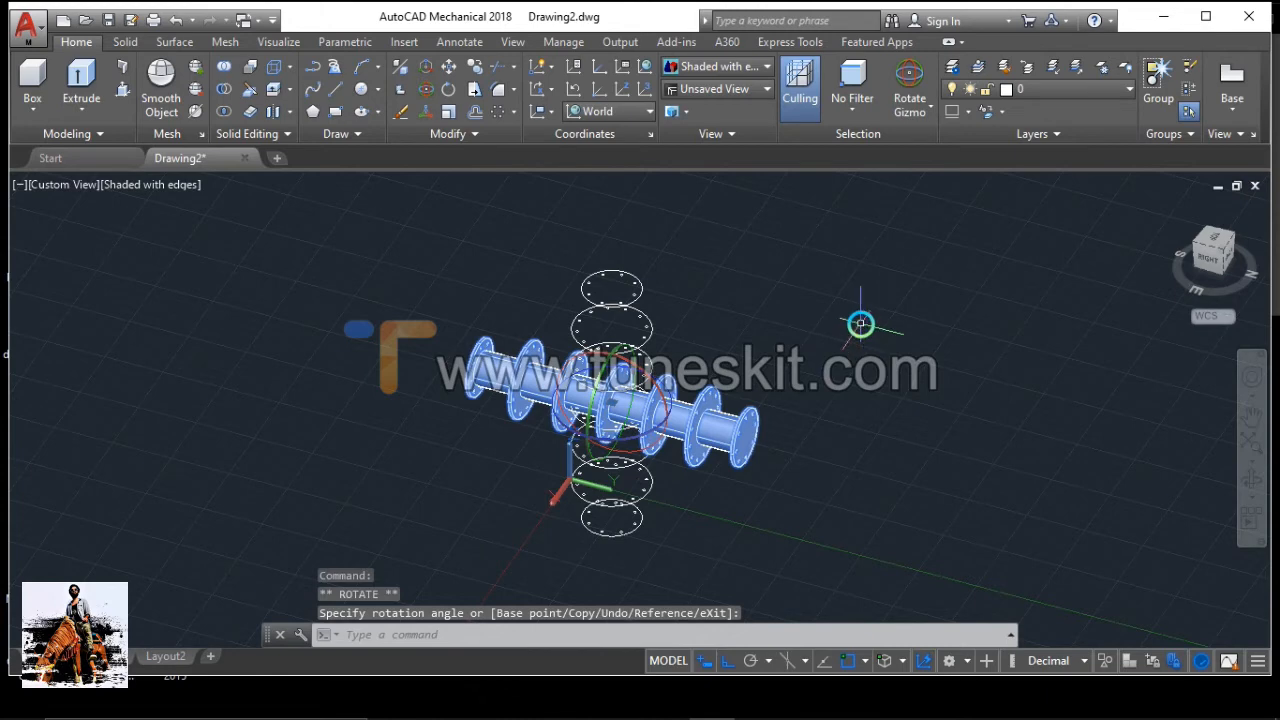
key(Escape)
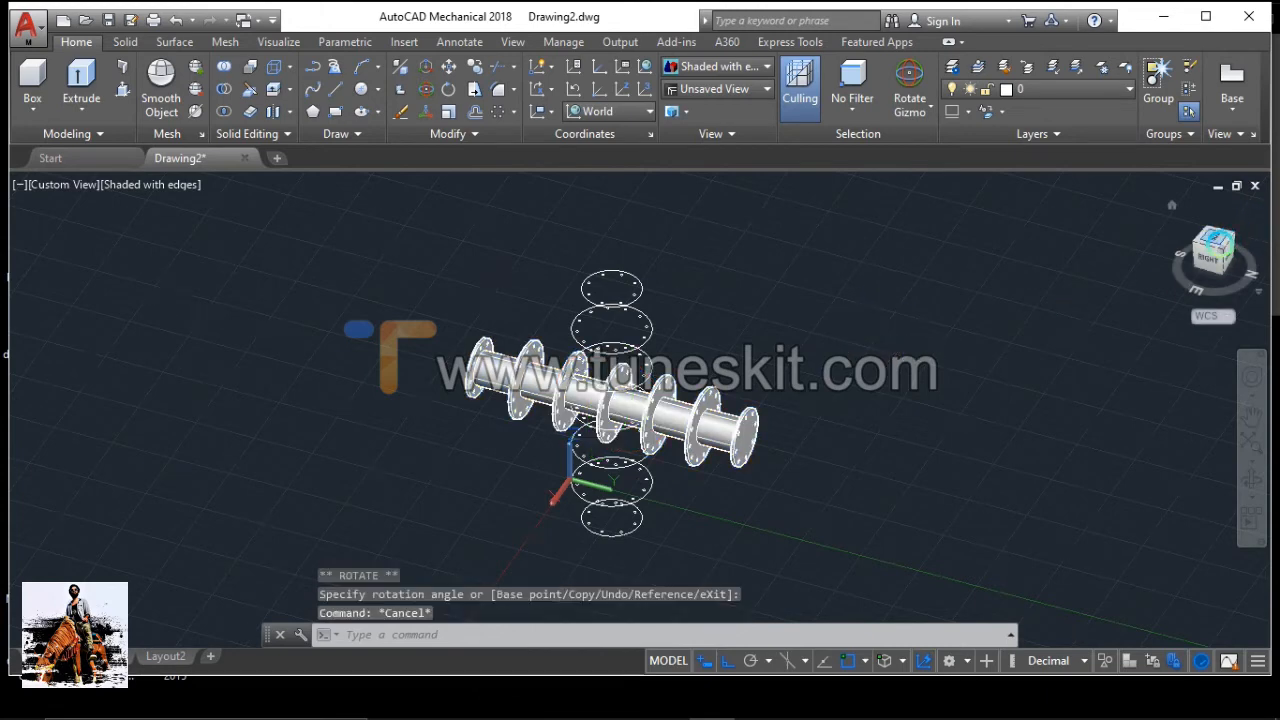
Set the NE Isometric view and move the united shaft clear of the leftover disc outline circles
click(1222, 248)
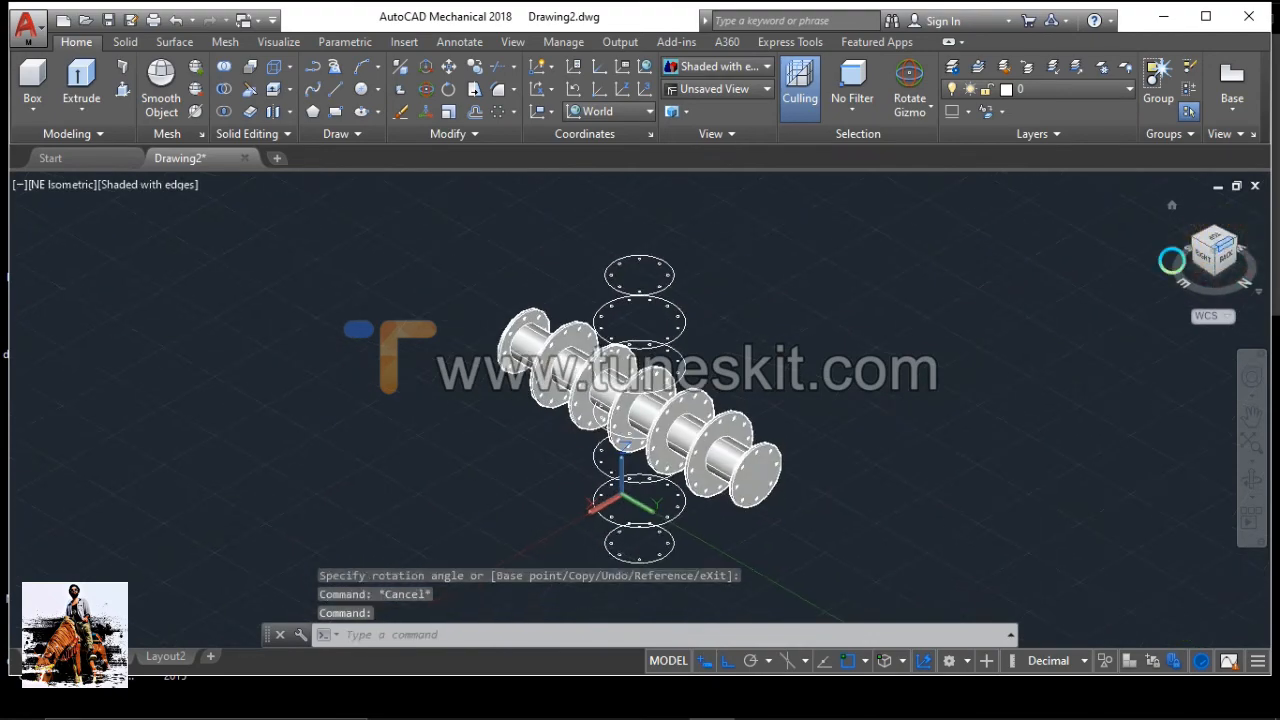
click(577, 372)
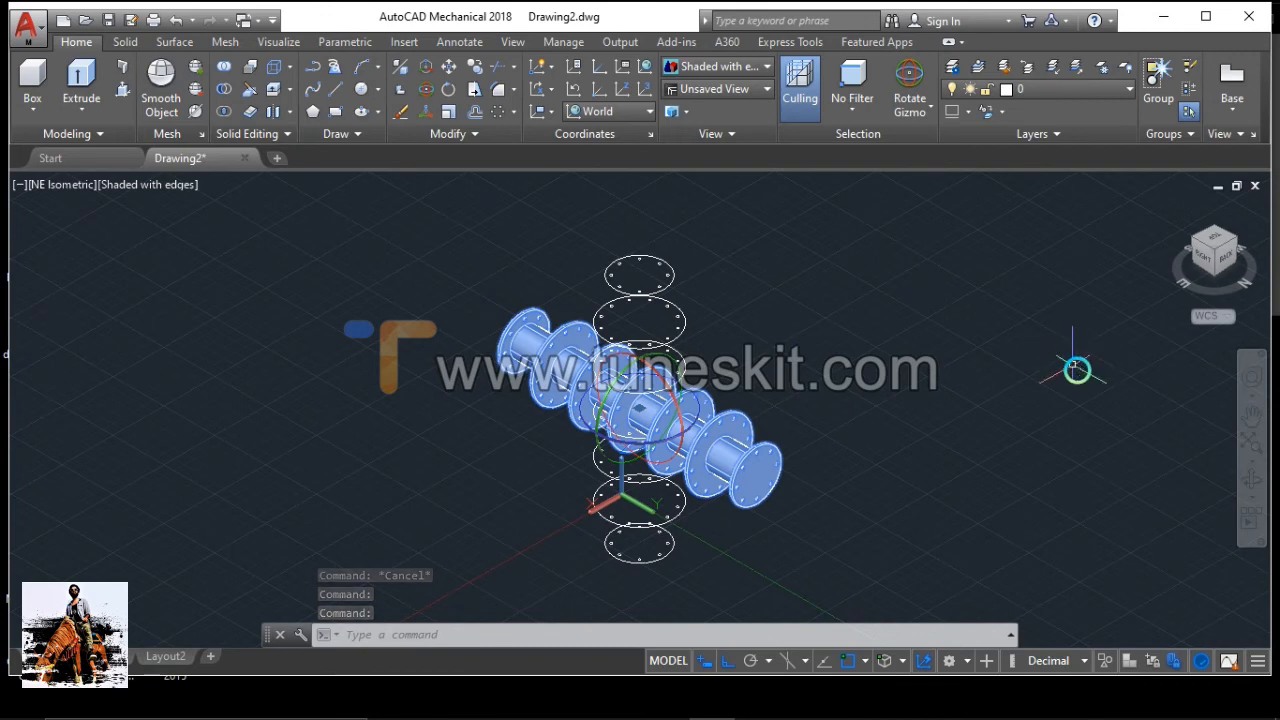
text(M)
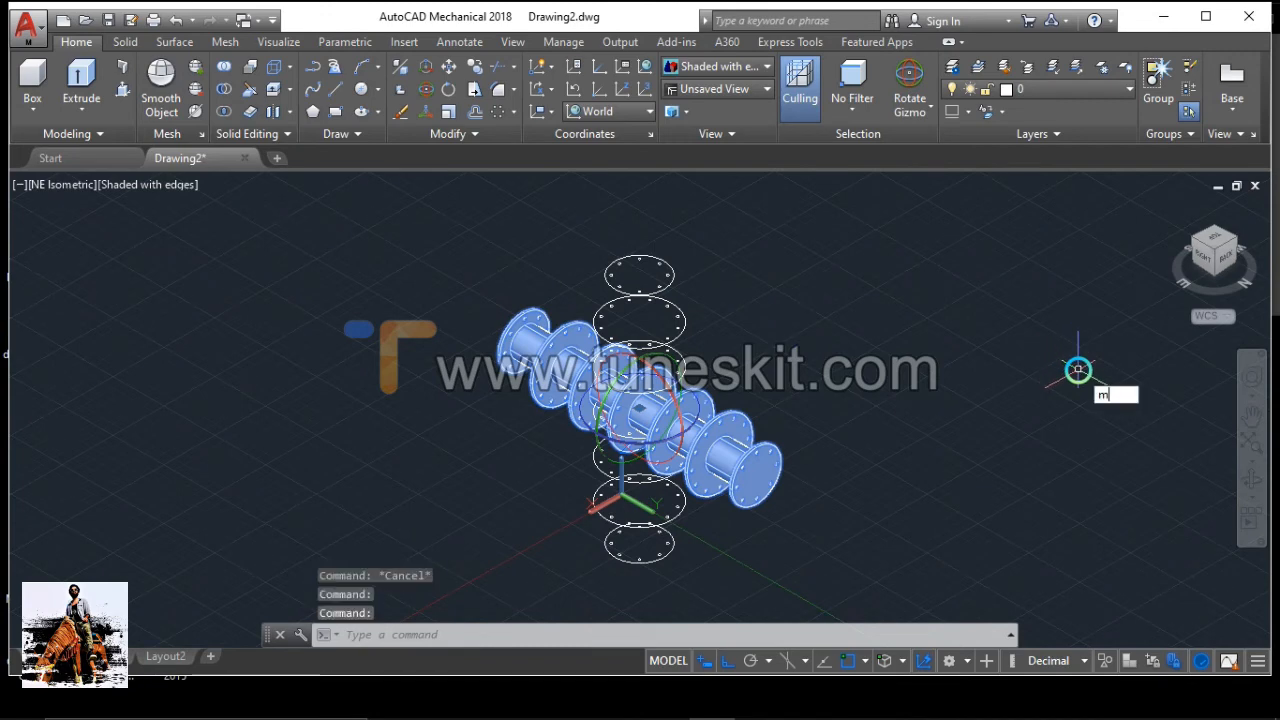
key(Return)
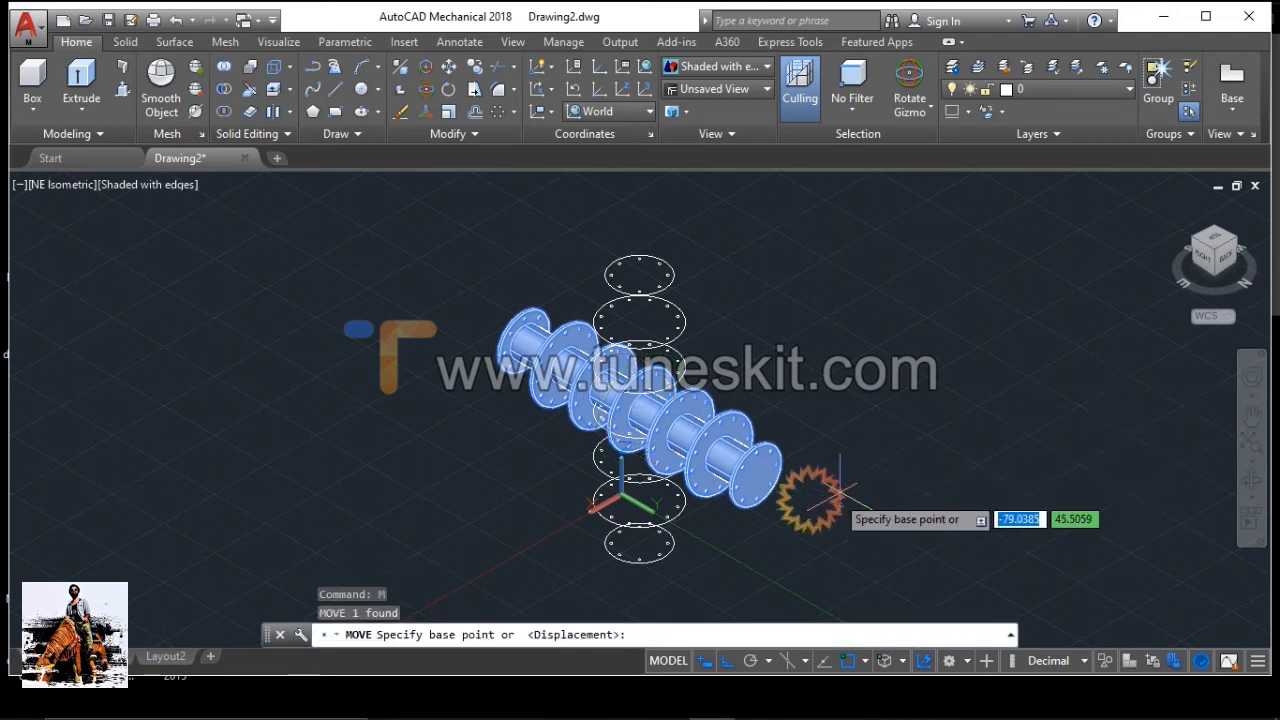
click(751, 475)
click(897, 318)
Erase all the leftover disc outlines and hole circles standing above the origin
click(556, 218)
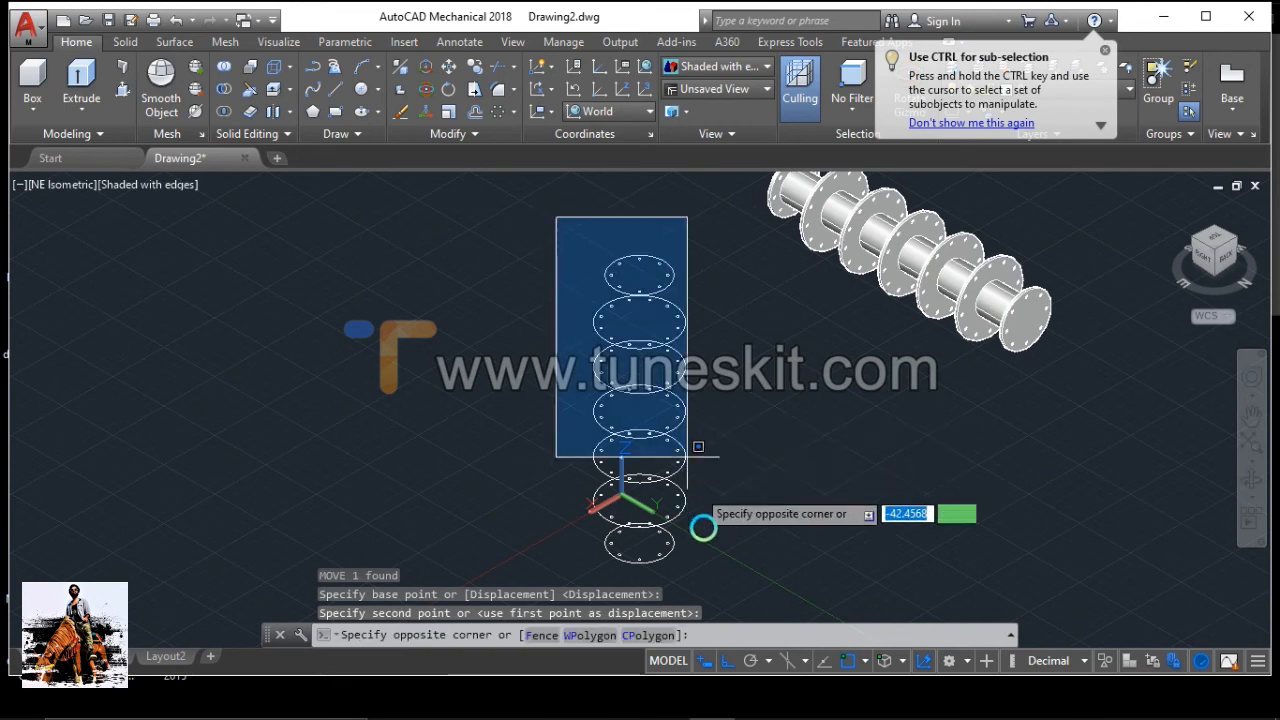
click(716, 578)
key(Delete)
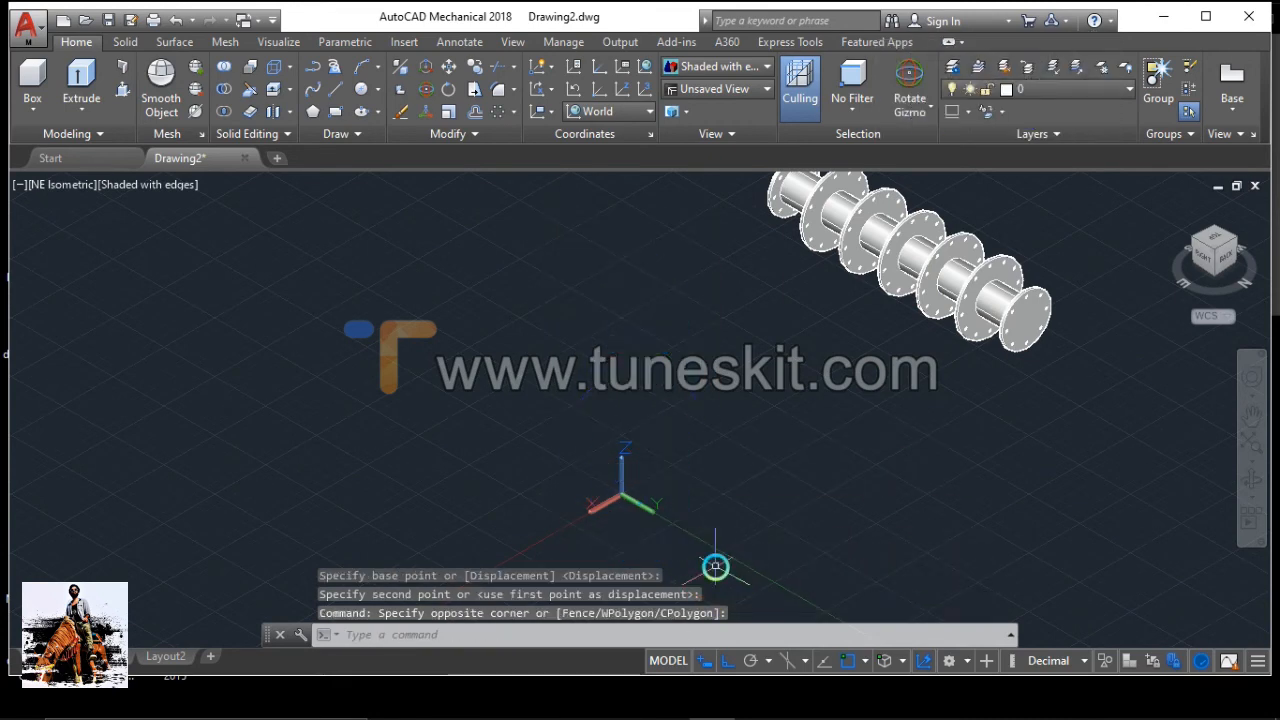
Examine the finished shaft from the SE Isometric and Top views, and orbit it to see the flange faces
scroll(875, 467, down, 4)
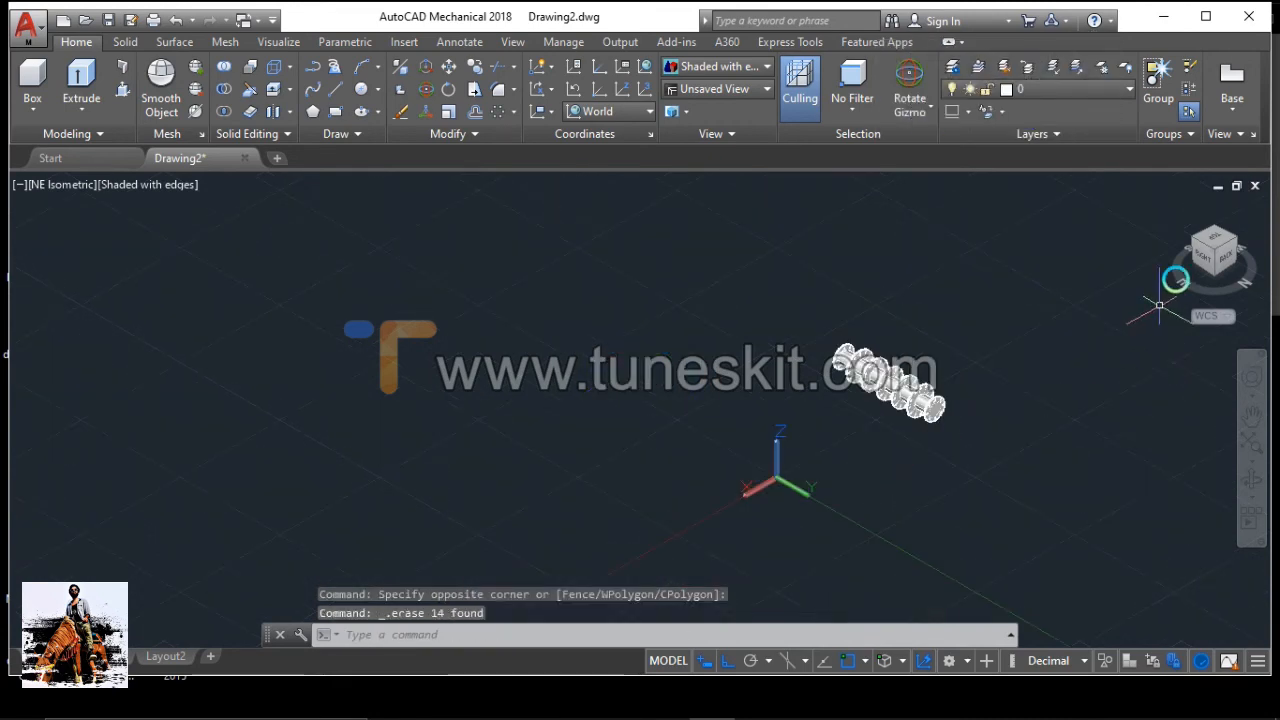
click(1193, 238)
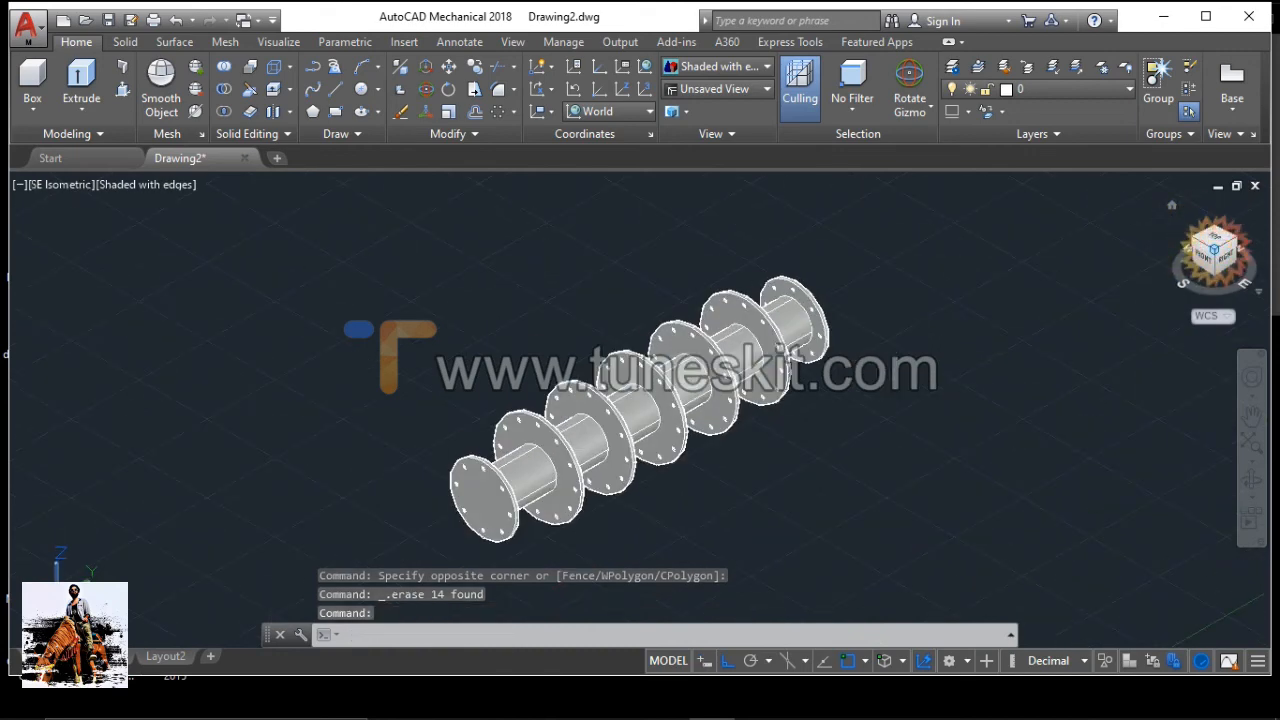
click(1212, 238)
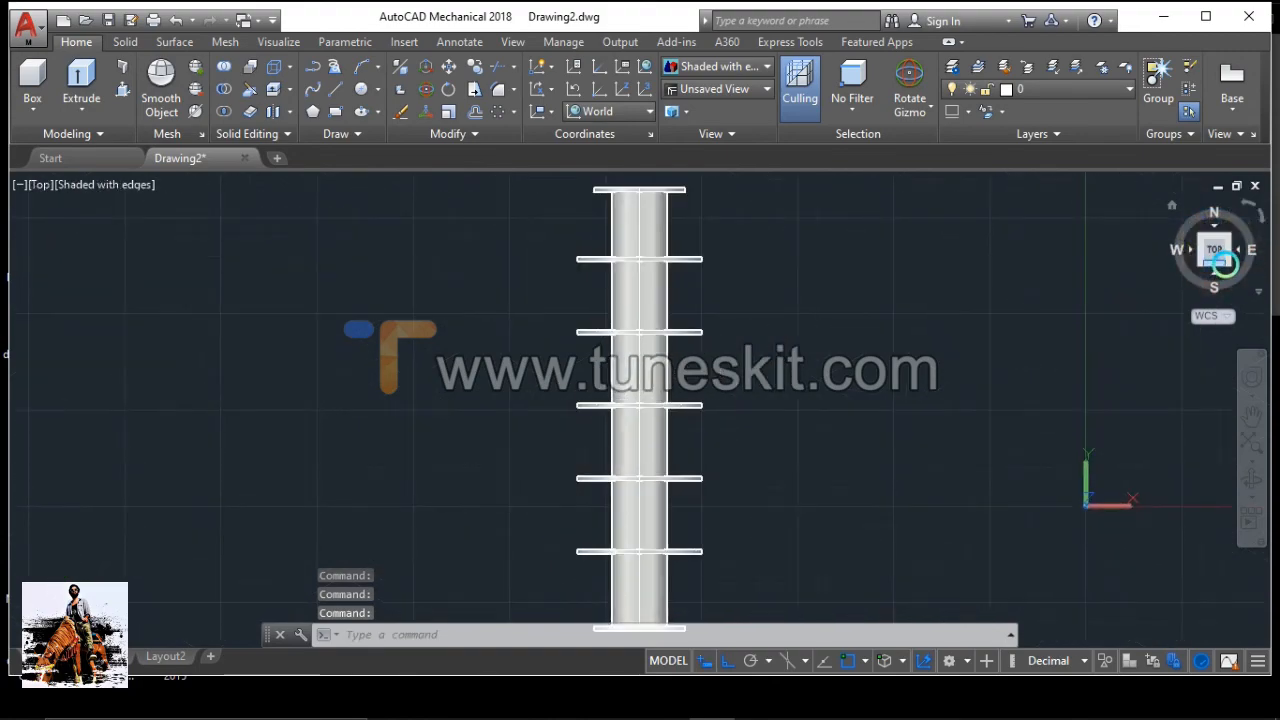
click(1227, 261)
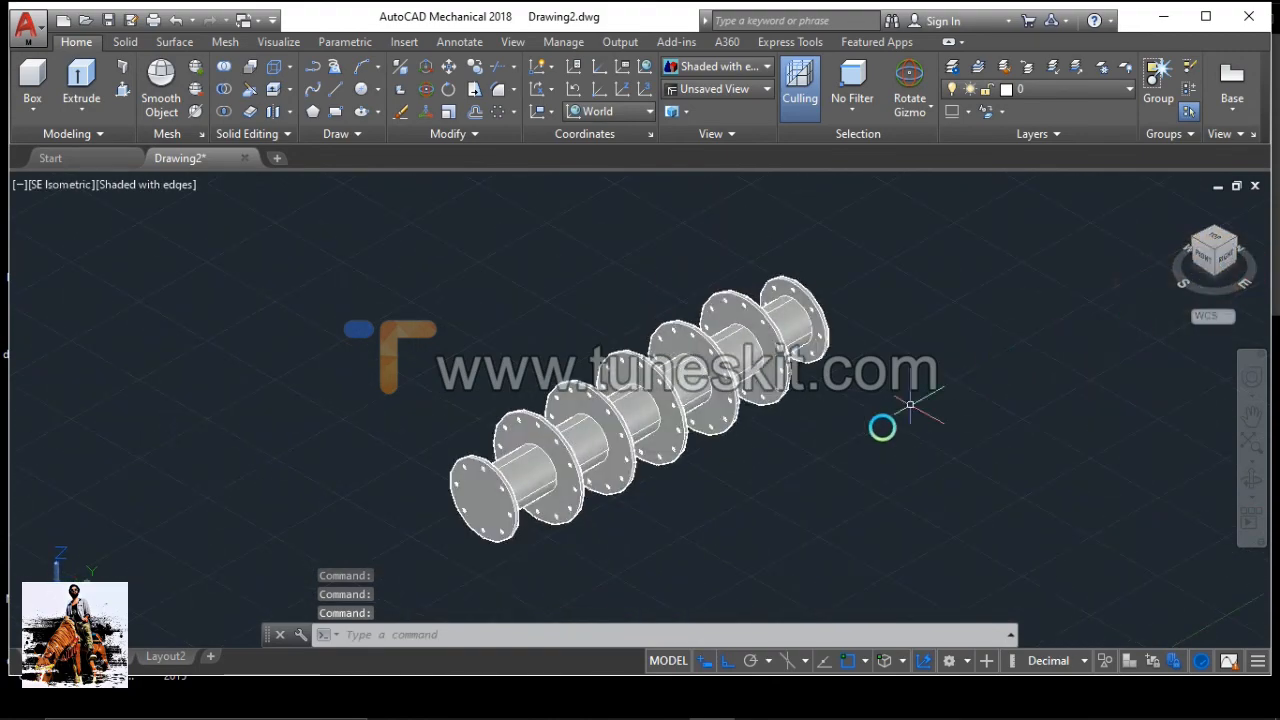
scroll(840, 456, down, 4)
scroll(840, 457, up, 3)
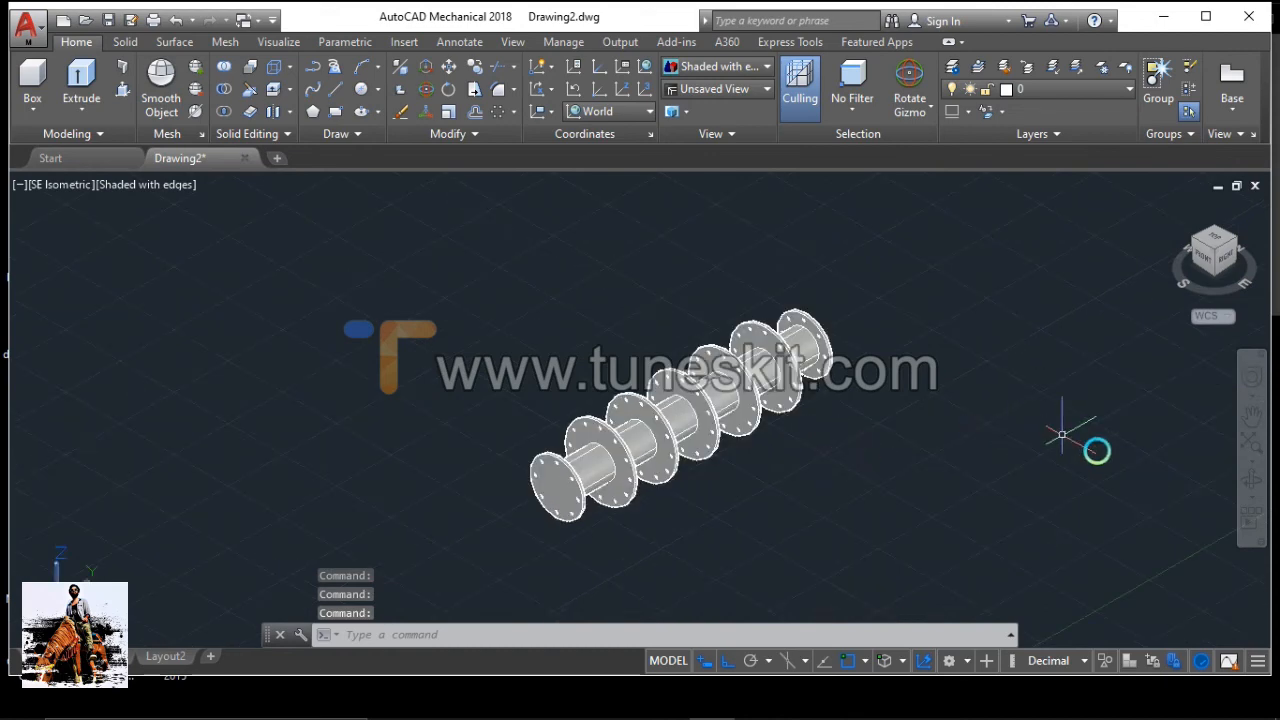
click(1251, 478)
drag(971, 428, 762, 465)
right_click(860, 348)
click(895, 362)
Apply a green Wall Paint: Matte material from the Autodesk Library to the shaft solid and close the materials browser
text(at)
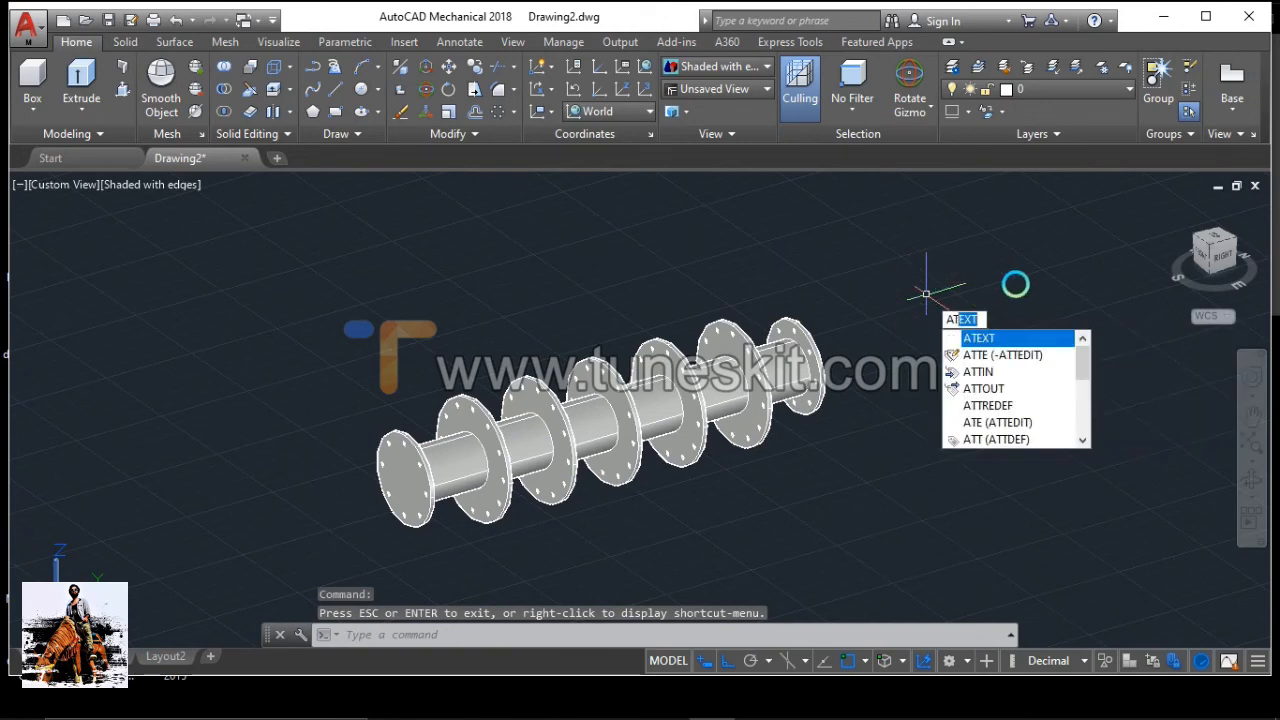
key(BackSpace)
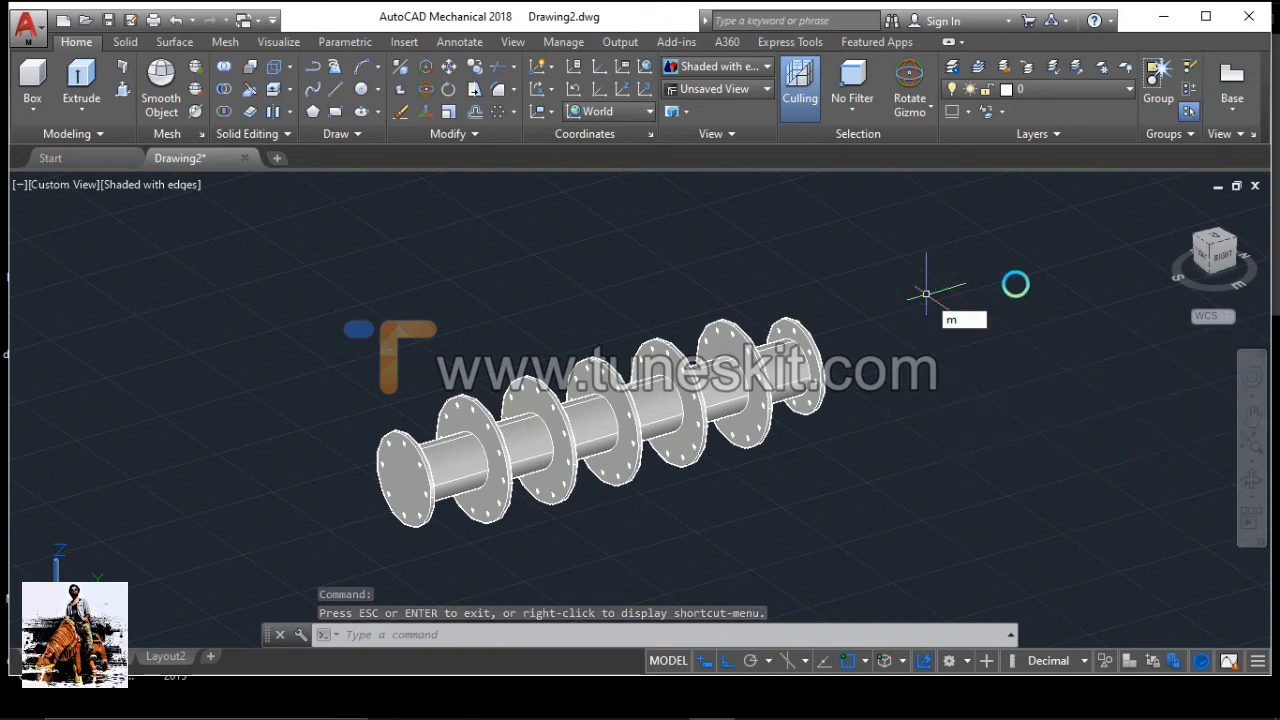
scroll(1024, 282, up, 2)
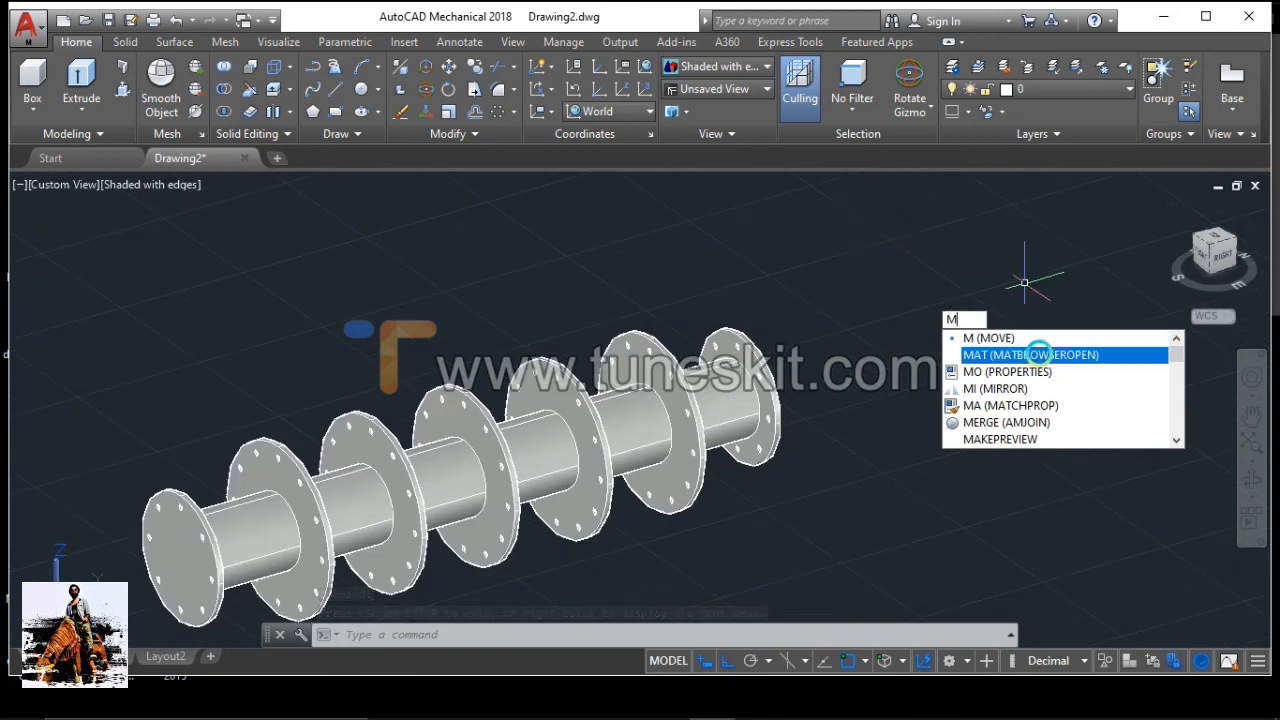
click(1048, 354)
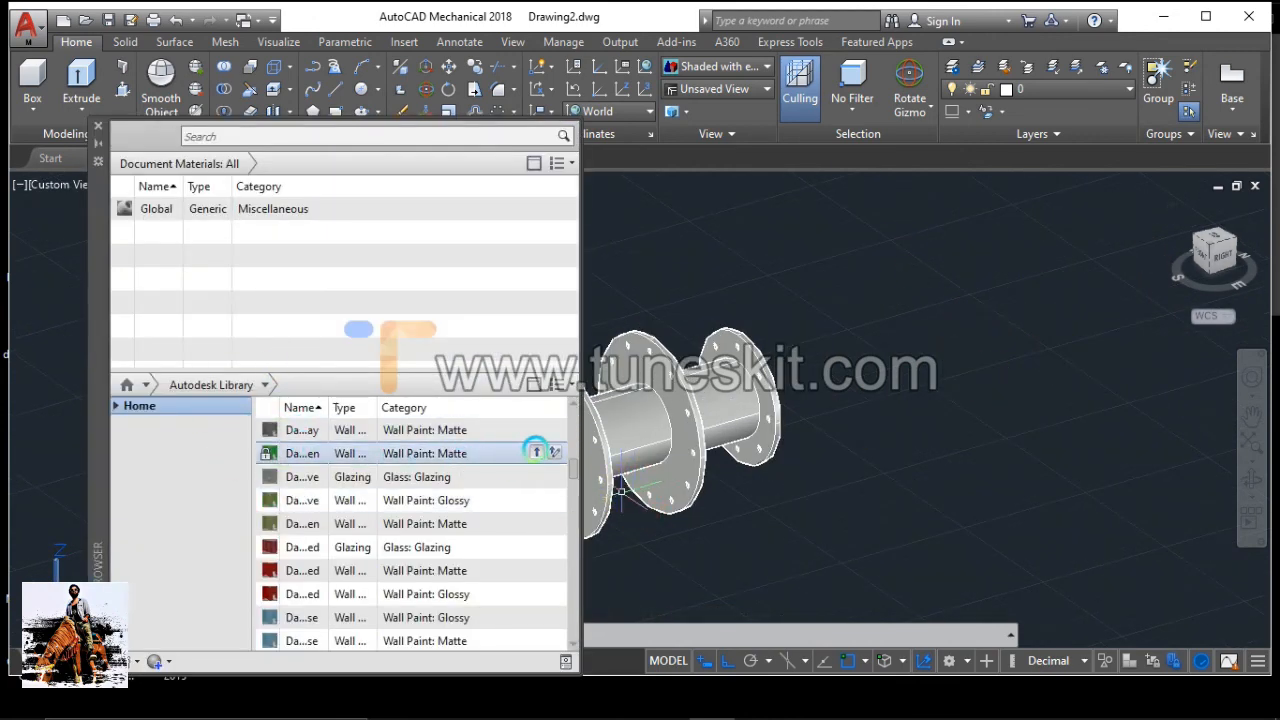
click(536, 452)
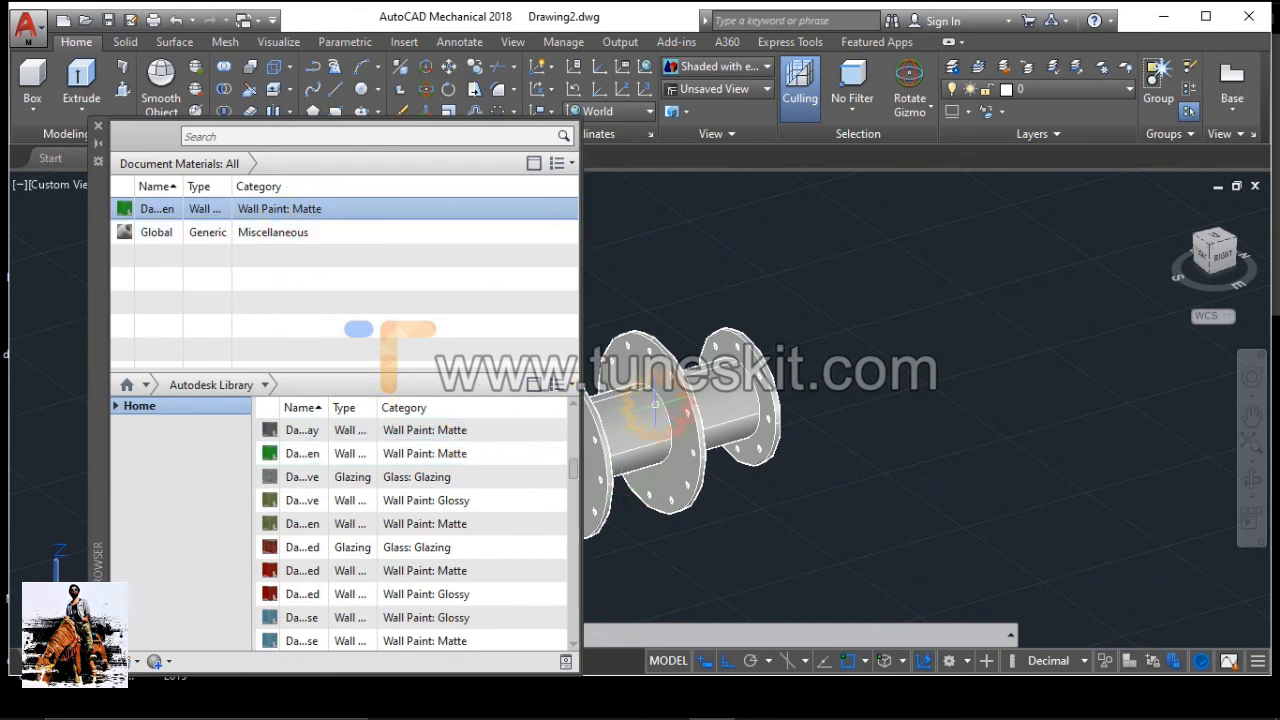
click(656, 403)
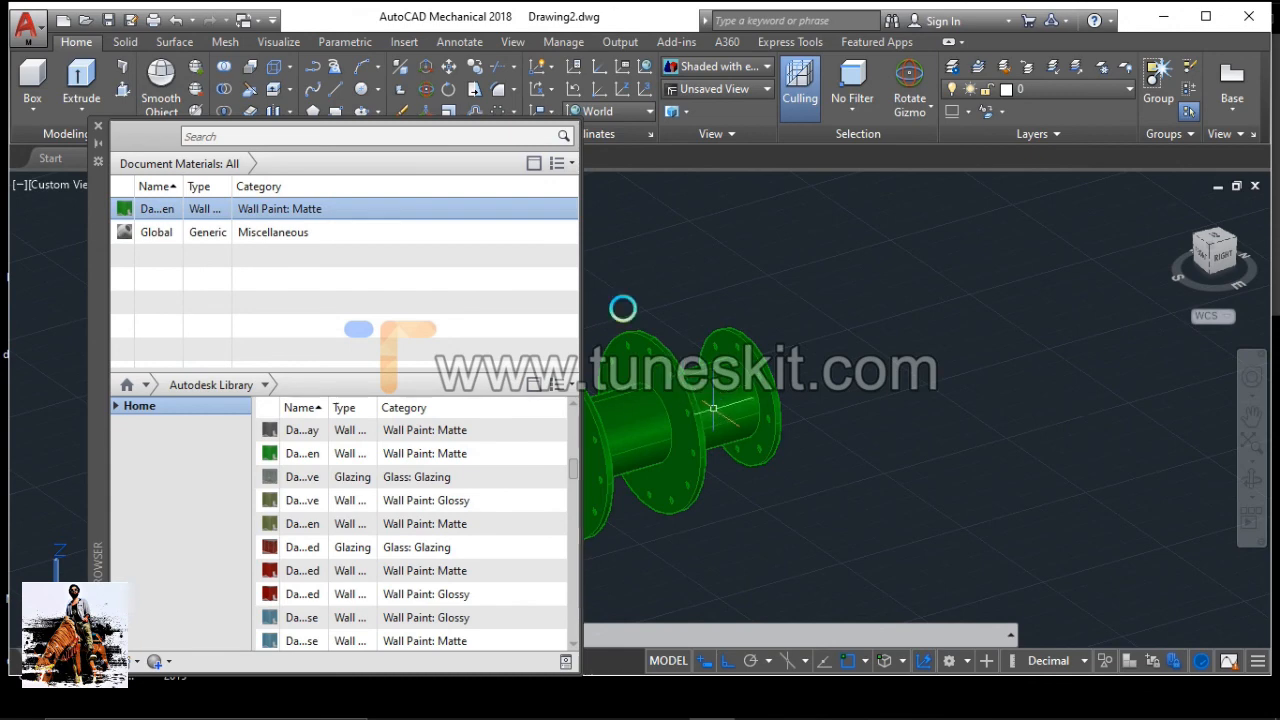
click(98, 127)
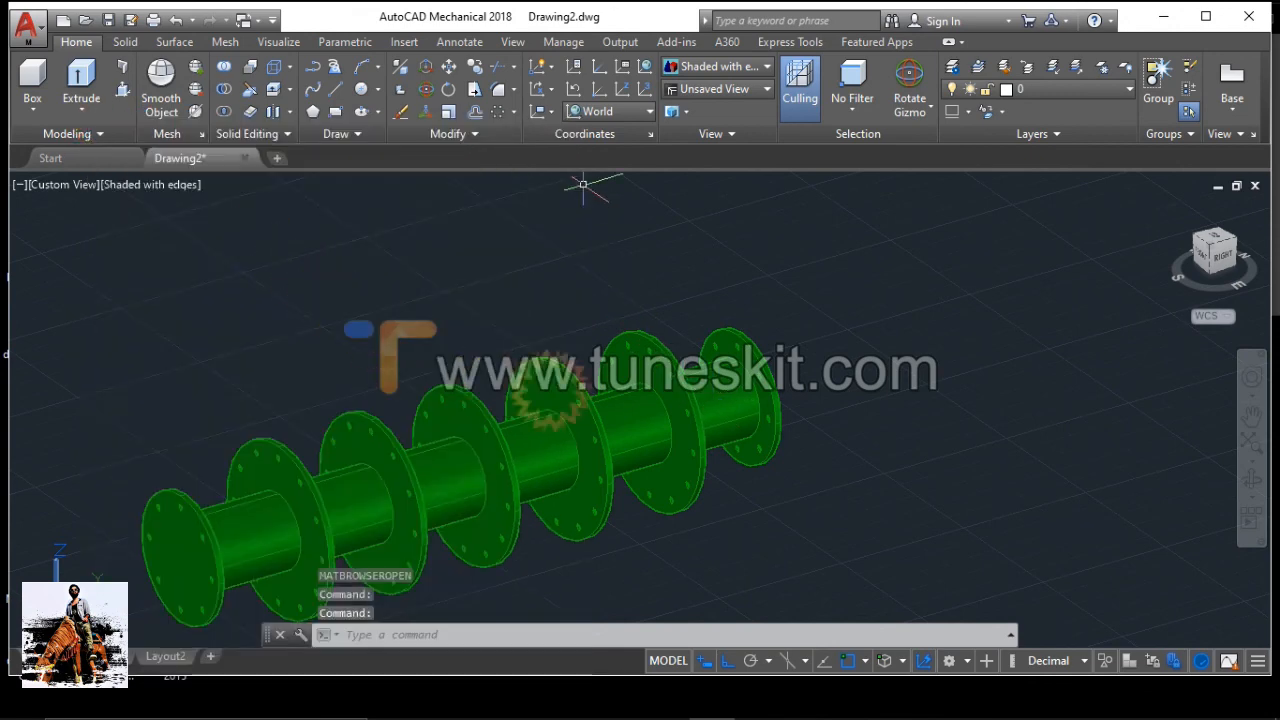
Orbit the green shaft and inspect its perforated discs up close
scroll(554, 415, down, 2)
scroll(524, 476, up, 3)
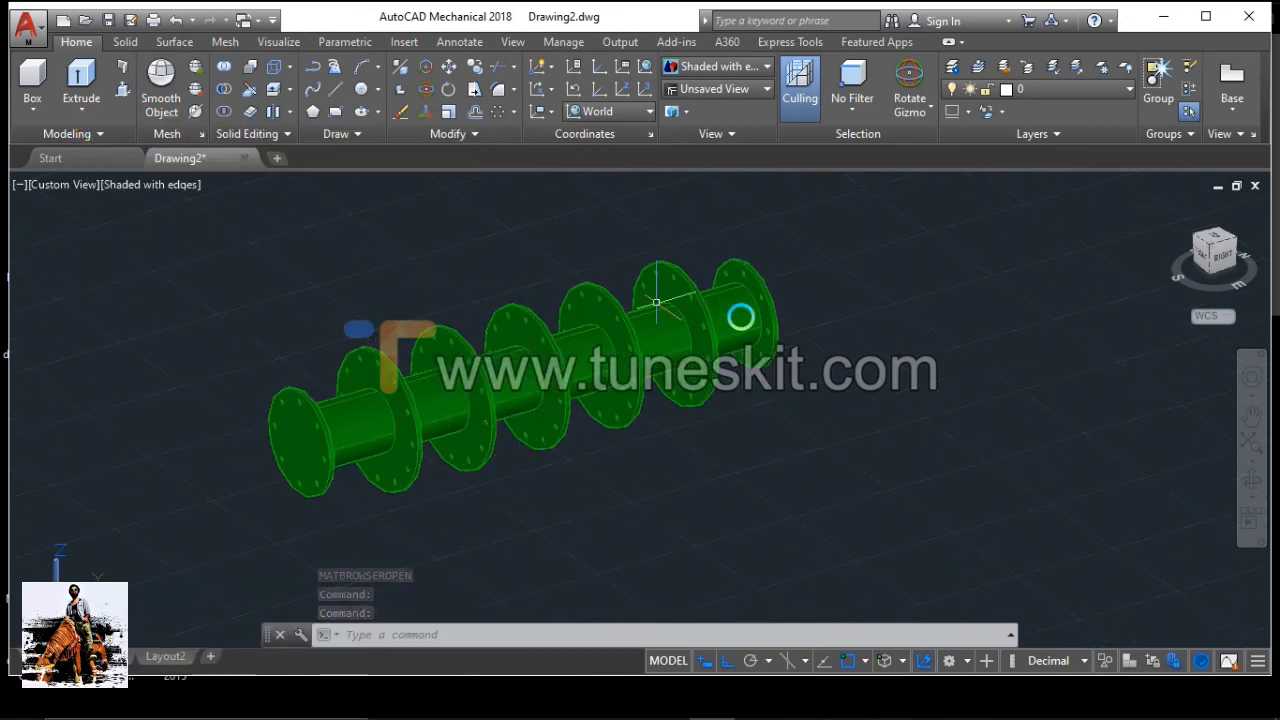
click(1252, 479)
drag(920, 337, 586, 400)
scroll(460, 366, up, 5)
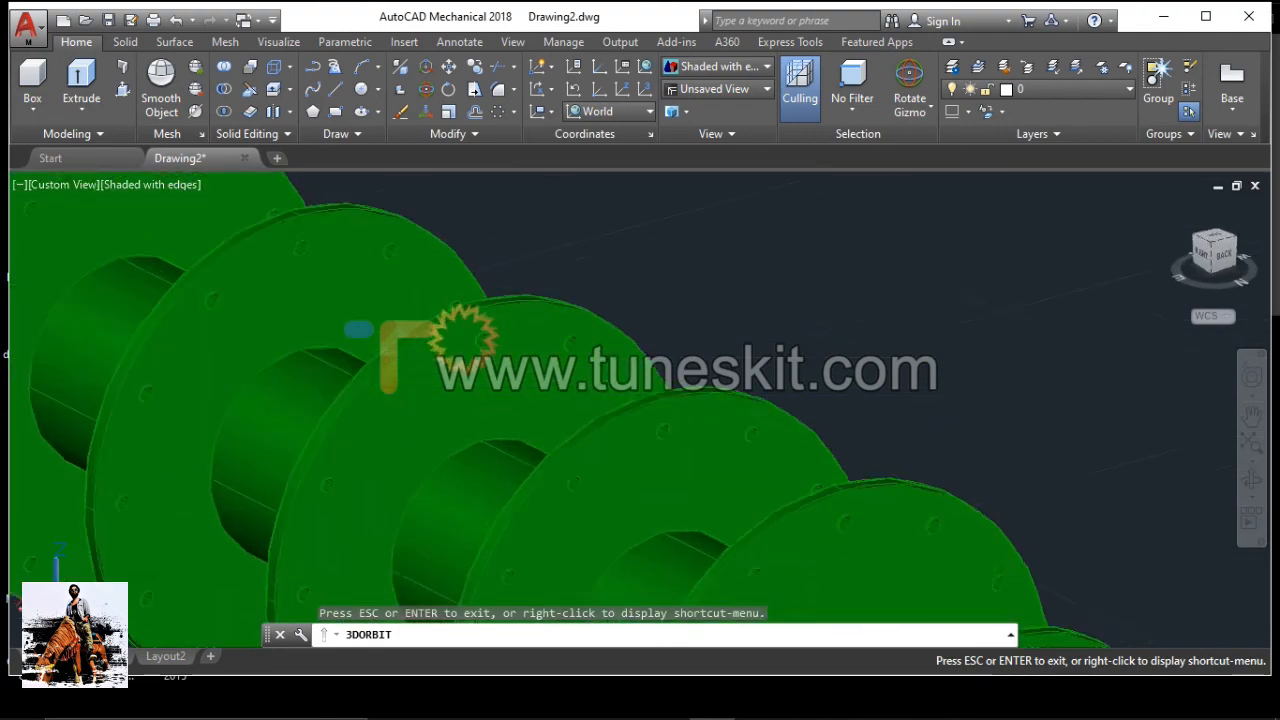